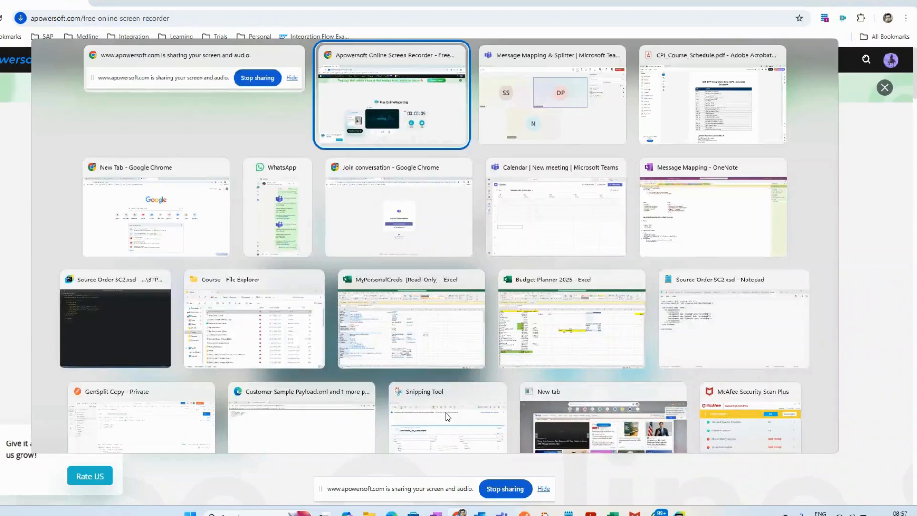
Step: Switch to the Message Mapping & Splitter meeting in Microsoft Teams and share the screen with the participants
{"action": "key", "text": "alt+Tab"}
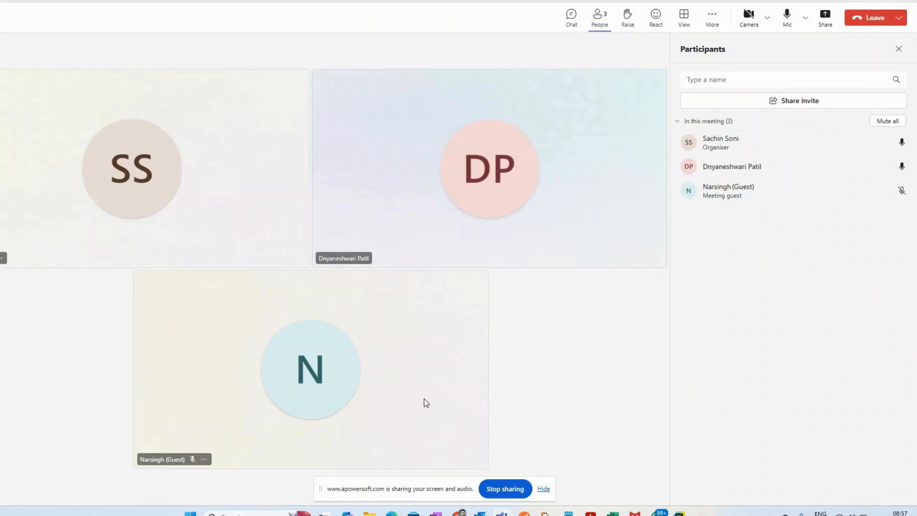
{"action": "key", "text": "alt+Tab"}
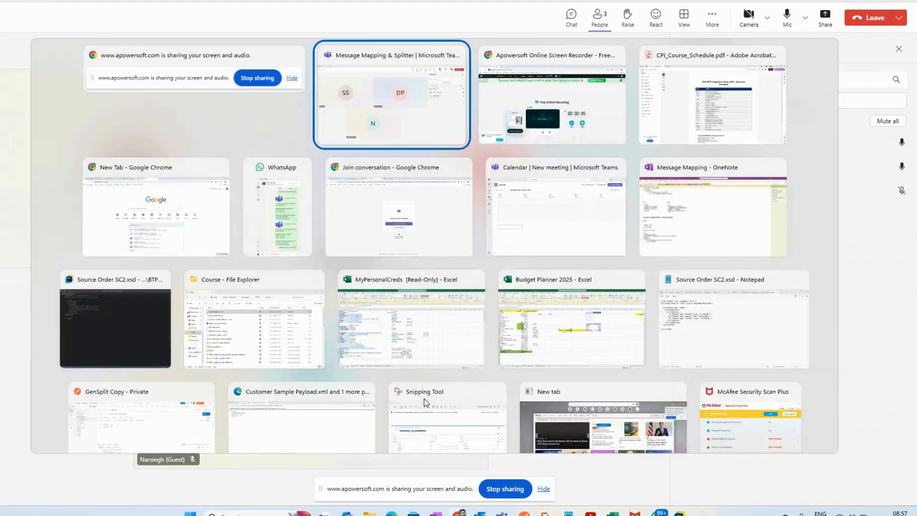
{"action": "key", "text": "alt+Tab"}
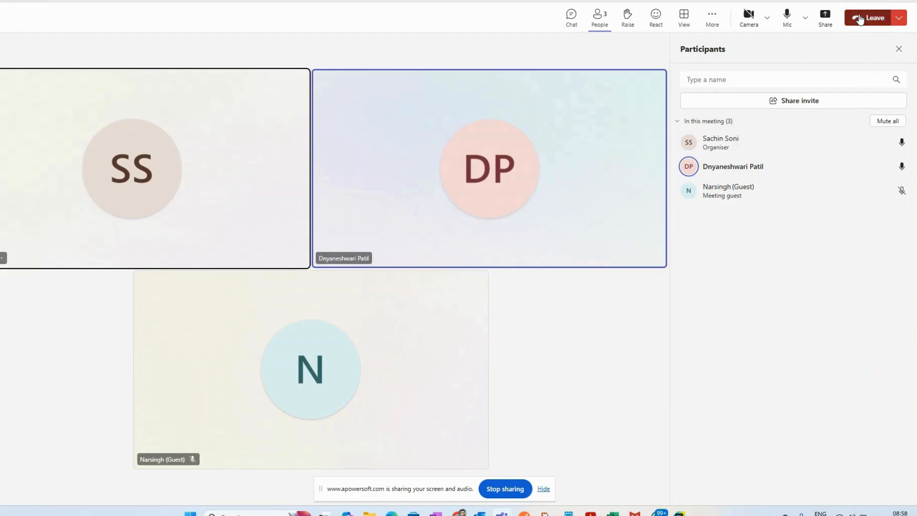
{"action": "left_click", "coordinate": [825, 17]}
{"action": "left_click", "coordinate": [709, 148]}
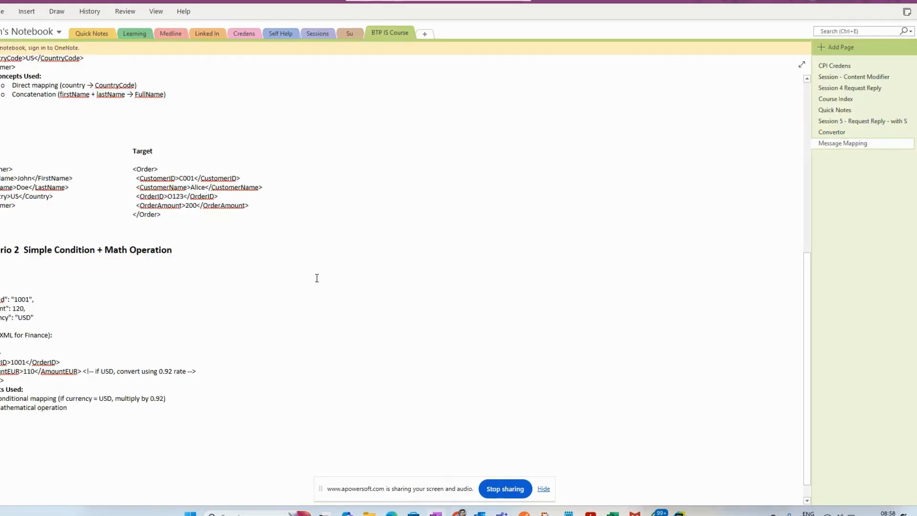
Step: Check the online screen recorder's recording status in Chrome and minimise it to return to the Message Mapping notes
{"action": "scroll", "coordinate": [317, 276], "scroll_direction": "up", "scroll_amount": 10}
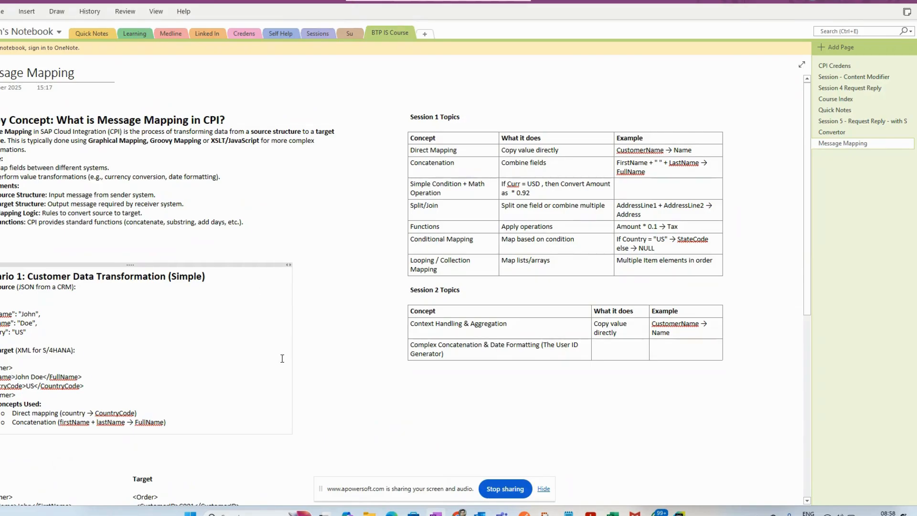
{"action": "mouse_move", "coordinate": [459, 512]}
{"action": "left_click", "coordinate": [513, 458]}
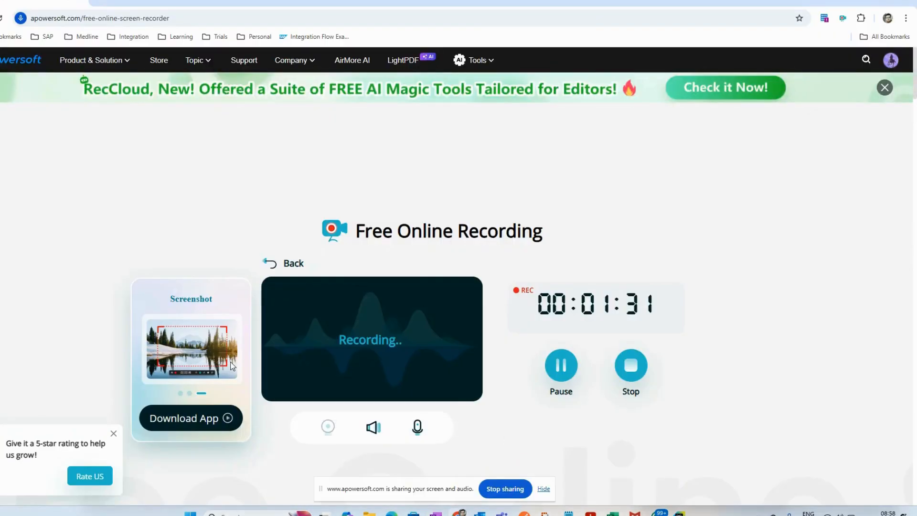
{"action": "left_click", "coordinate": [864, 2]}
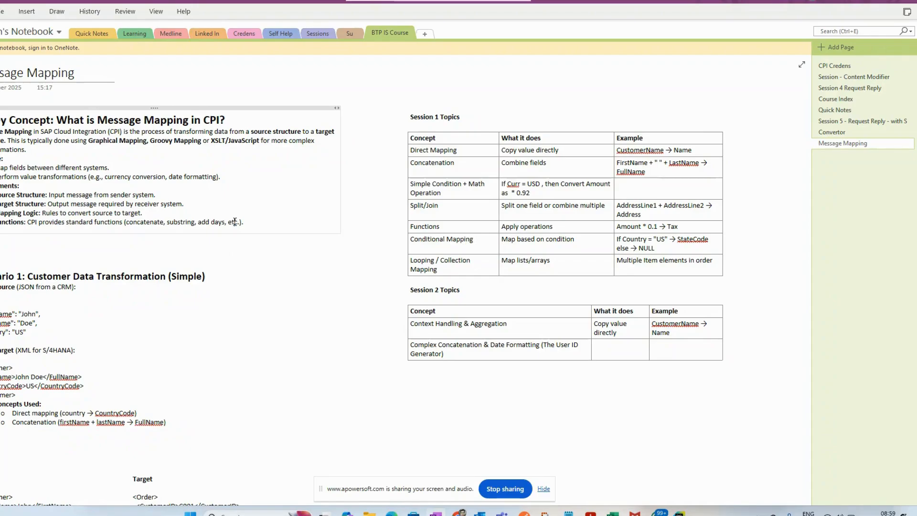
Step: Add two side-by-side notes above the Session 1 Topics table reading "App A" and "App b"
{"action": "left_click", "coordinate": [430, 78]}
{"action": "type", "text": "App A"}
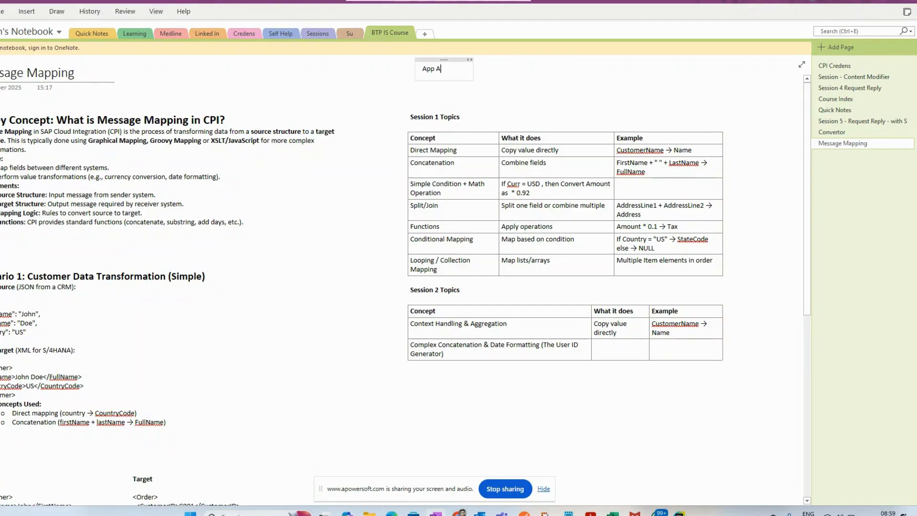
{"action": "left_click", "coordinate": [605, 68]}
{"action": "type", "text": "App b"}
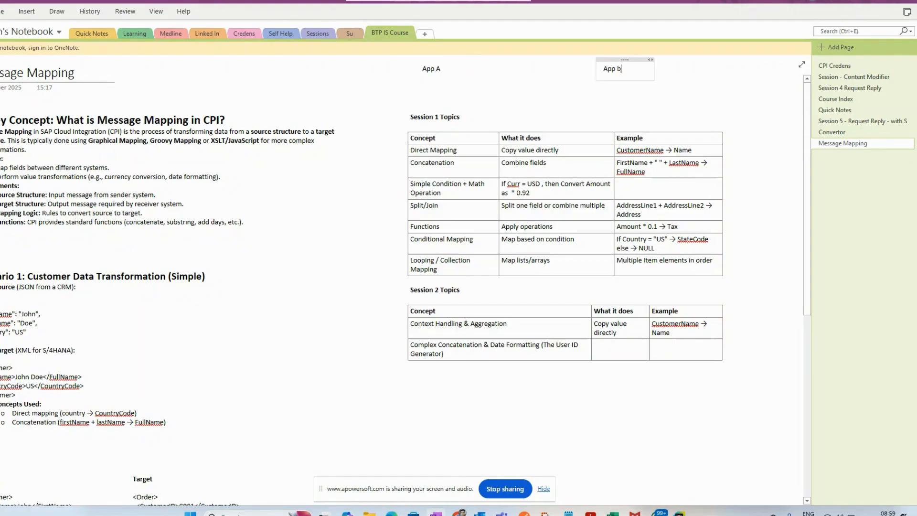
Step: Add the line "SAP ECC" under App A and "Concur" under App b
{"action": "left_click", "coordinate": [442, 69]}
{"action": "key", "text": "Return"}
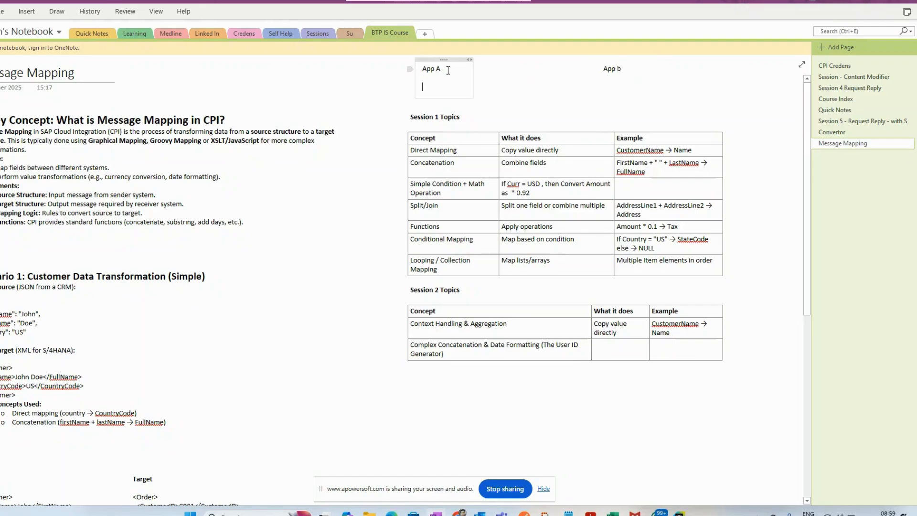
{"action": "type", "text": "SAP ECC"}
{"action": "left_click", "coordinate": [610, 81]}
{"action": "key", "text": "Return"}
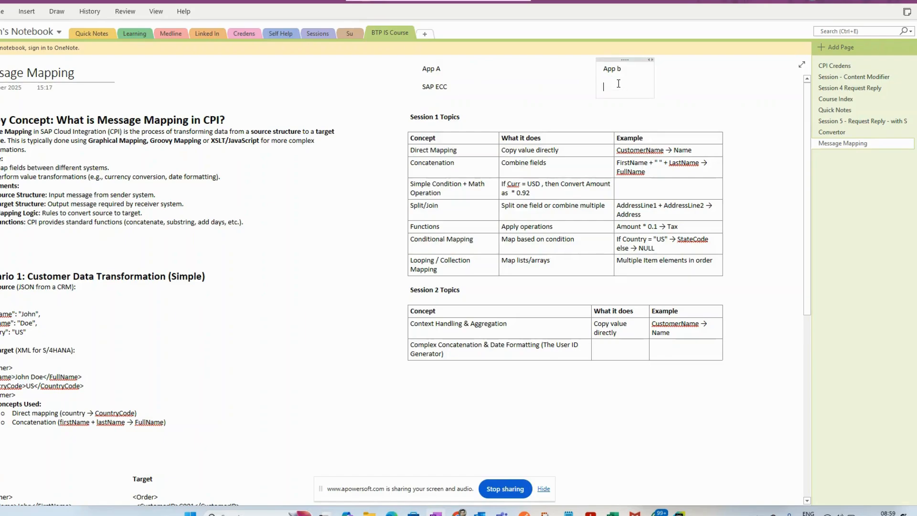
{"action": "type", "text": "Concur"}
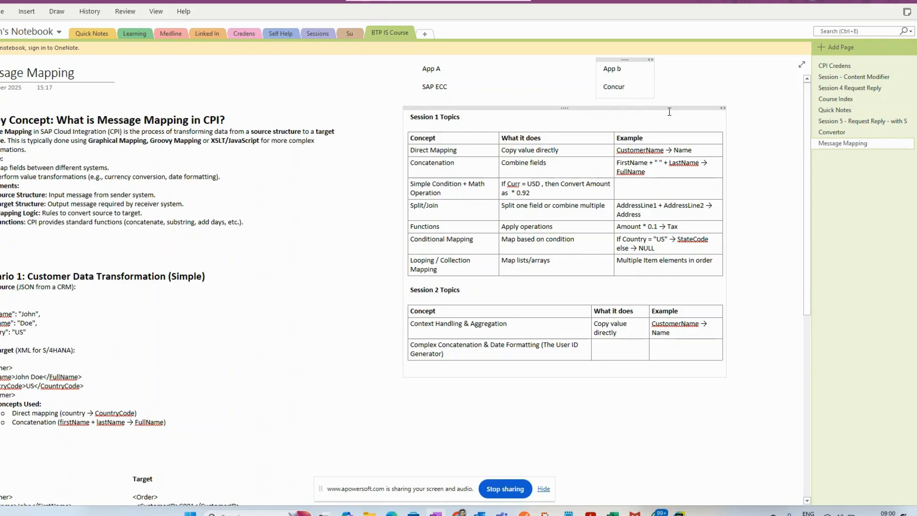
Step: Review the two app notes, the Direct Mapping and Concatenation rows, and the Scenario 1 and Scenario 2 examples
{"action": "left_click", "coordinate": [452, 89]}
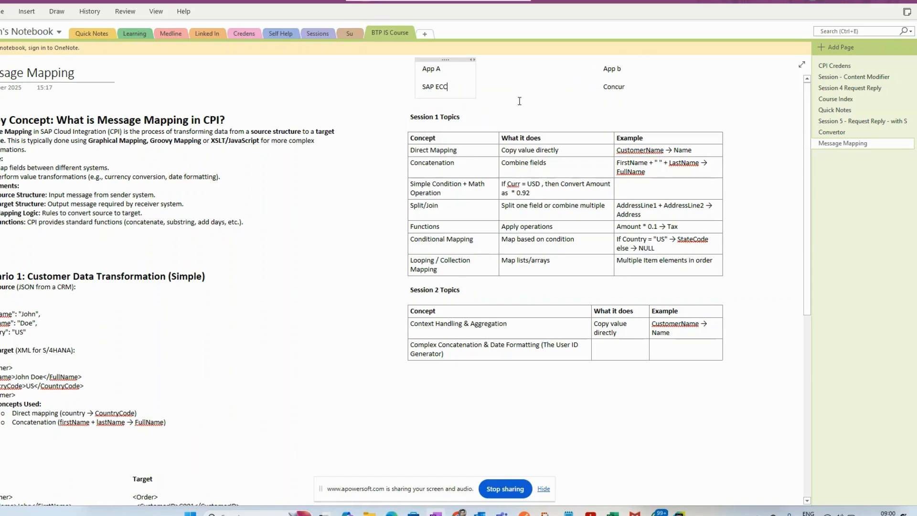
{"action": "left_click", "coordinate": [629, 86]}
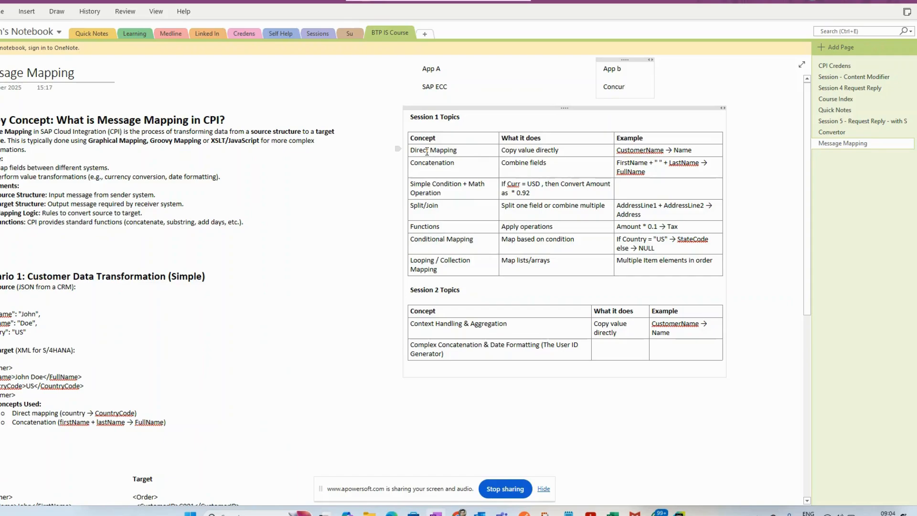
{"action": "left_click_drag", "start_coordinate": [427, 152], "coordinate": [664, 150]}
{"action": "left_click", "coordinate": [513, 157]}
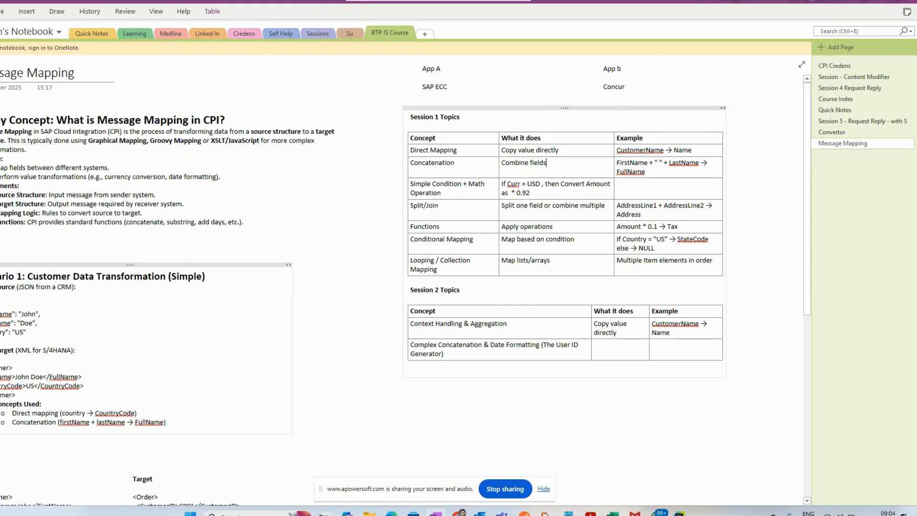
{"action": "scroll", "coordinate": [22, 419], "scroll_direction": "down", "scroll_amount": 2}
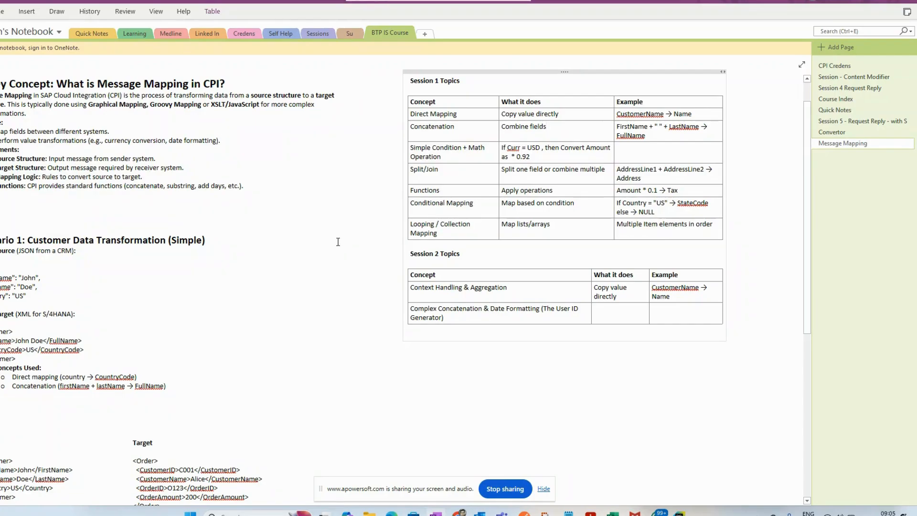
{"action": "scroll", "coordinate": [224, 238], "scroll_direction": "down", "scroll_amount": 4}
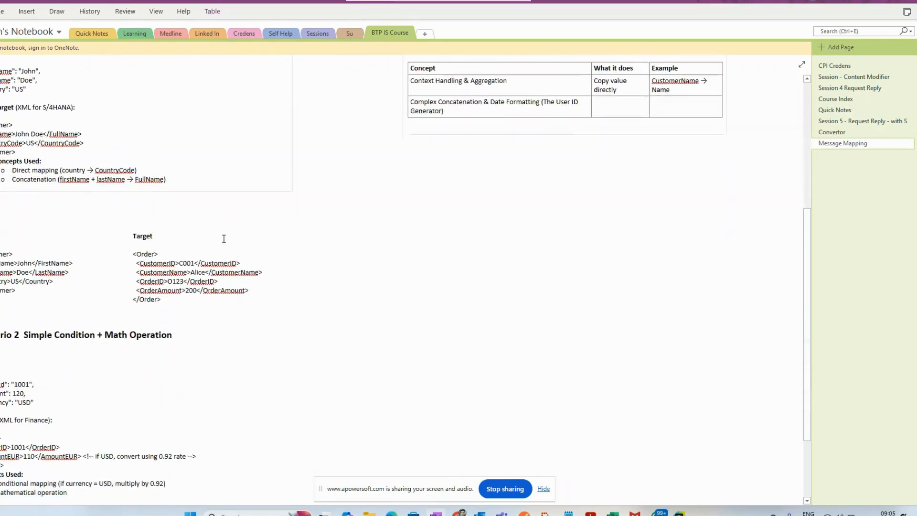
{"action": "scroll", "coordinate": [224, 238], "scroll_direction": "down", "scroll_amount": 2}
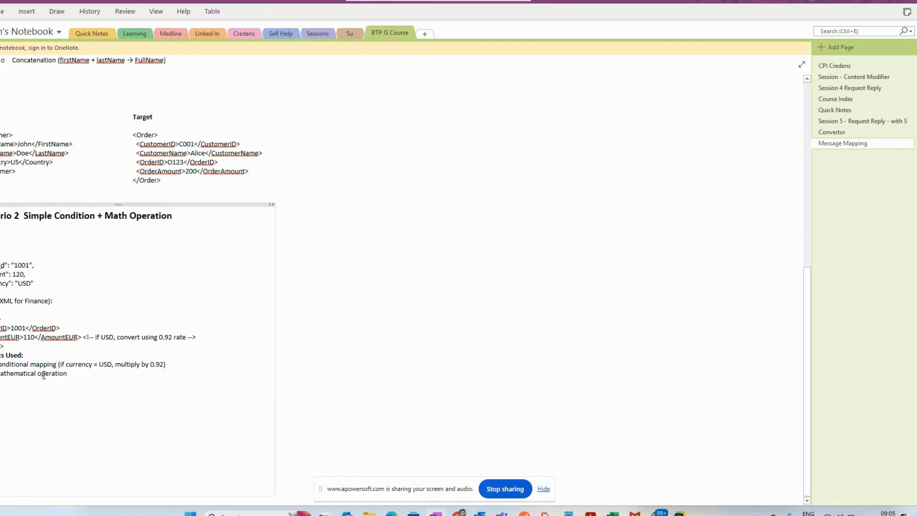
{"action": "left_click", "coordinate": [182, 364]}
{"action": "scroll", "coordinate": [91, 367], "scroll_direction": "up", "scroll_amount": 8}
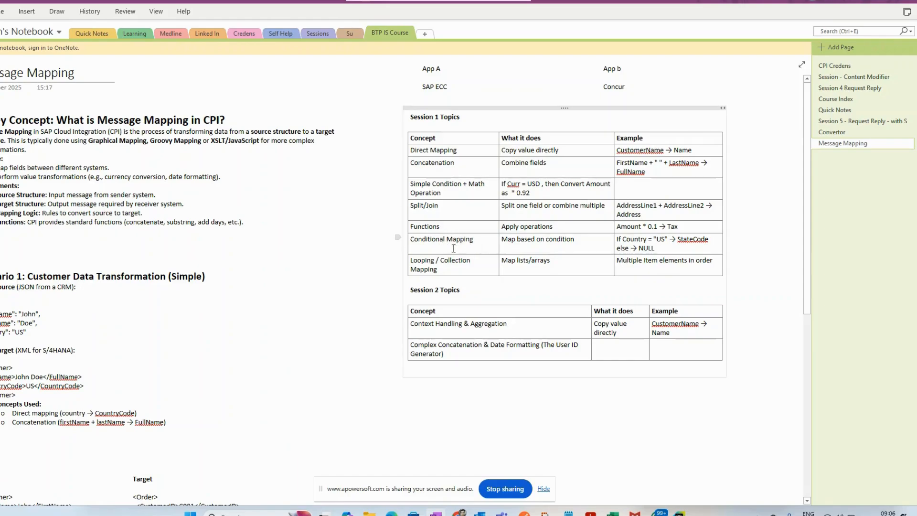
Step: Review the Functions, Conditional Mapping and Looping rows of Session 1 and the two Session 2 topics
{"action": "left_click", "coordinate": [656, 228]}
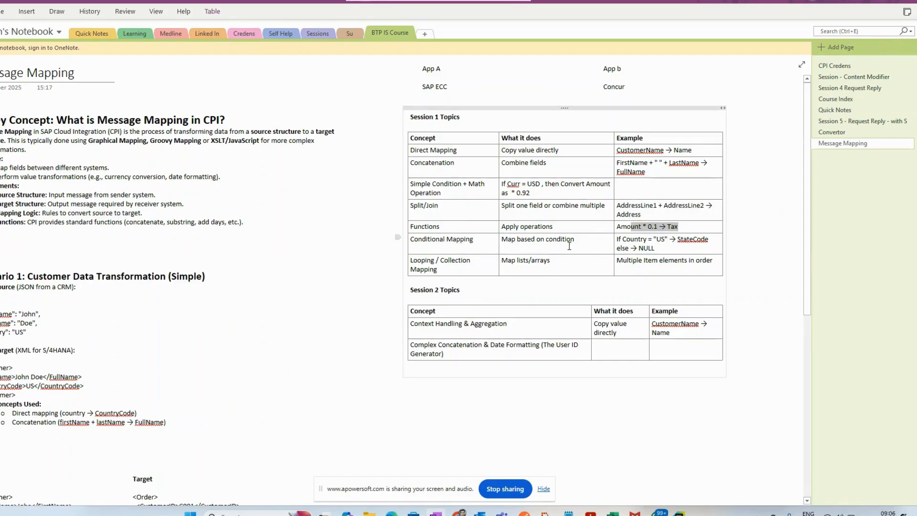
{"action": "left_click", "coordinate": [398, 238]}
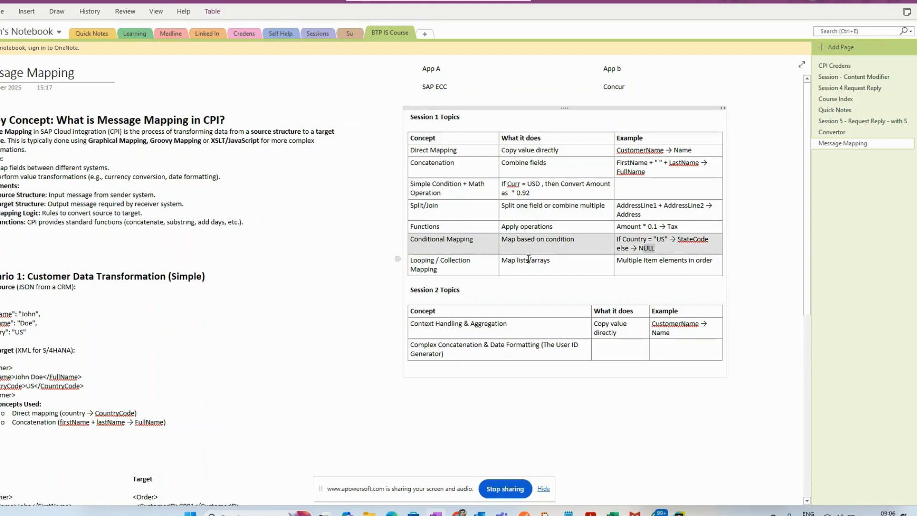
{"action": "left_click", "coordinate": [544, 260]}
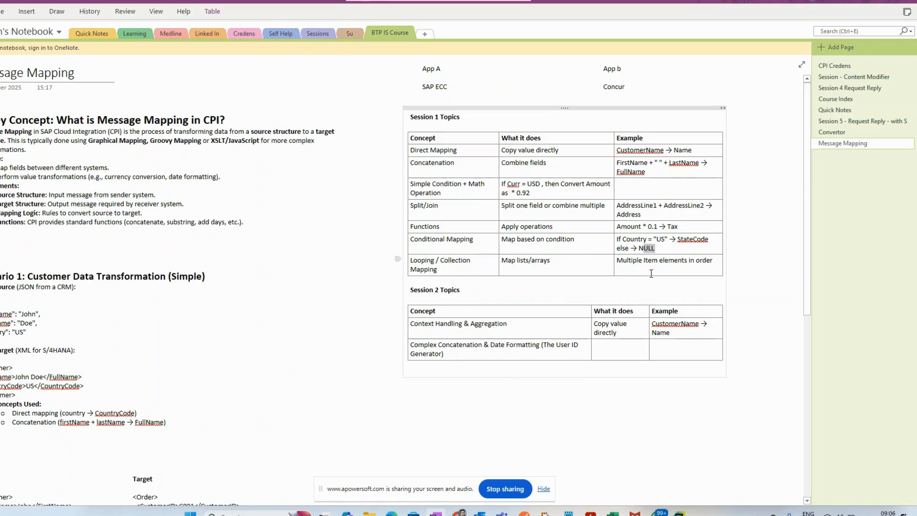
{"action": "left_click_drag", "start_coordinate": [651, 273], "coordinate": [451, 264]}
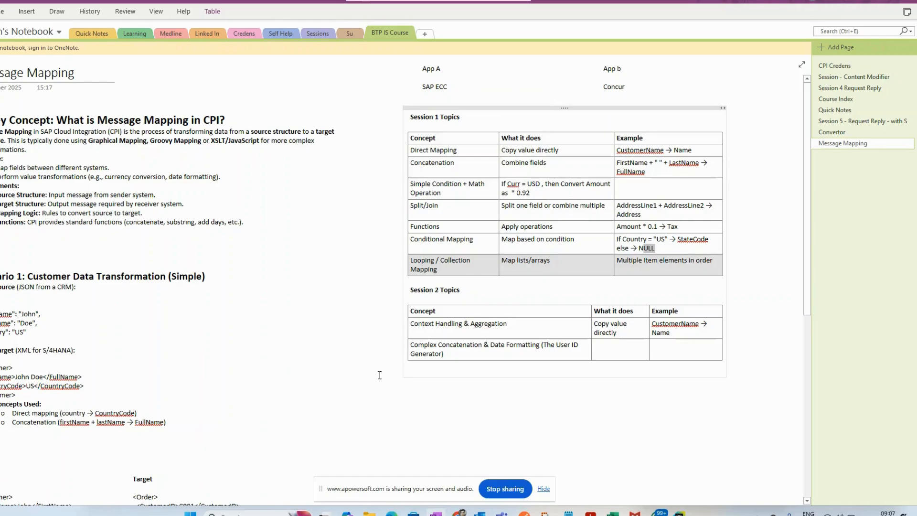
{"action": "left_click", "coordinate": [432, 397]}
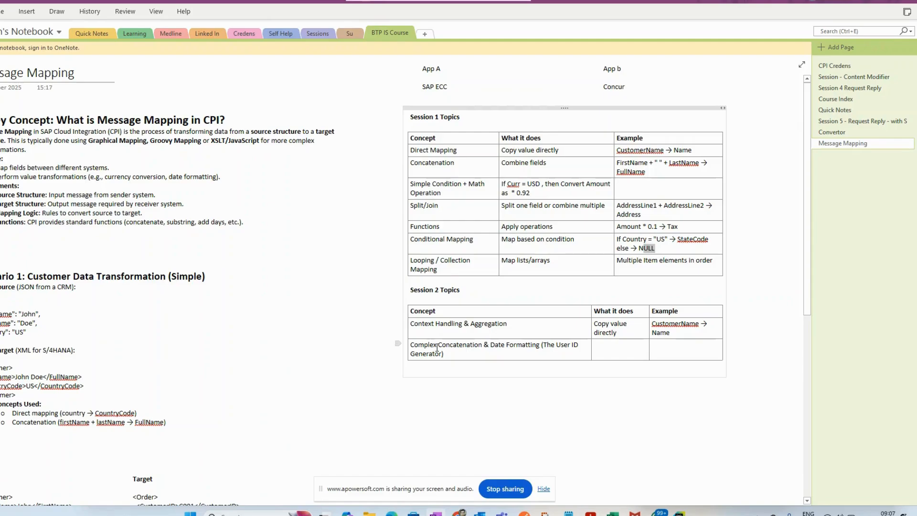
{"action": "left_click", "coordinate": [517, 324]}
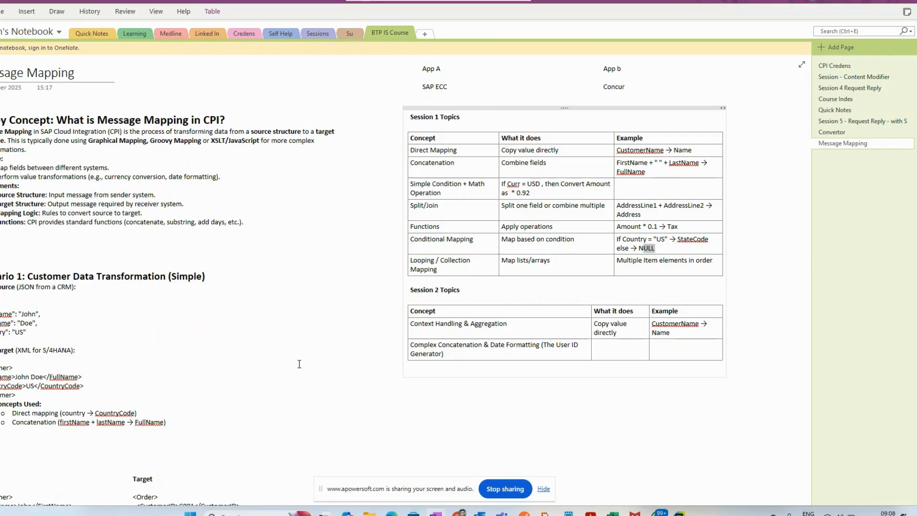
{"action": "left_click", "coordinate": [397, 343]}
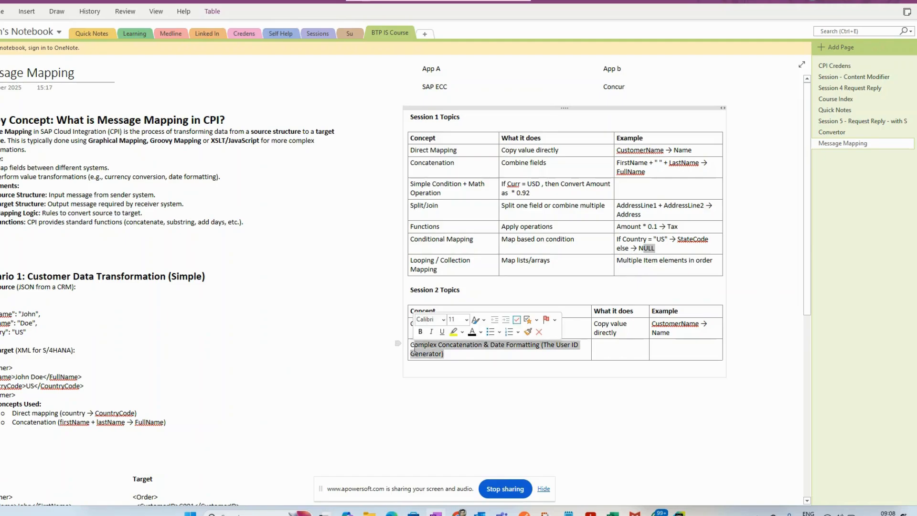
{"action": "left_click", "coordinate": [421, 393]}
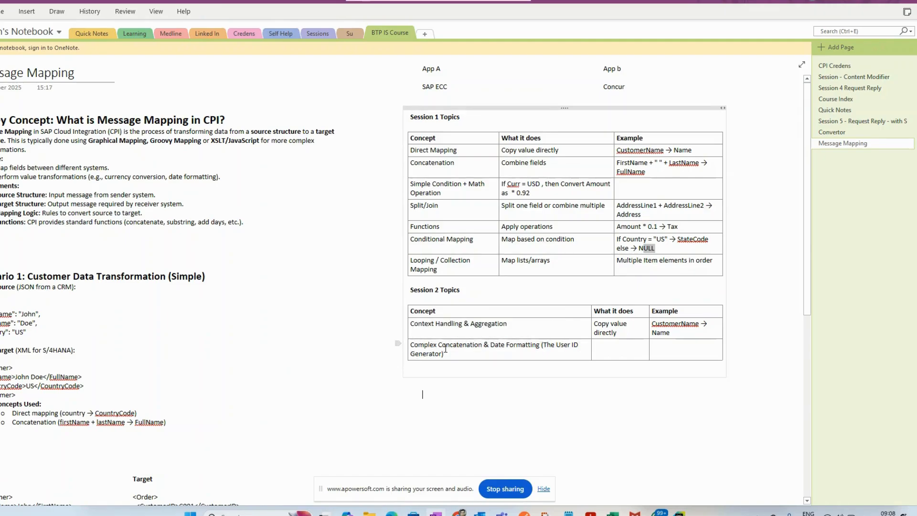
{"action": "scroll", "coordinate": [459, 369], "scroll_direction": "down", "scroll_amount": 1}
{"action": "scroll", "coordinate": [458, 369], "scroll_direction": "up", "scroll_amount": 1}
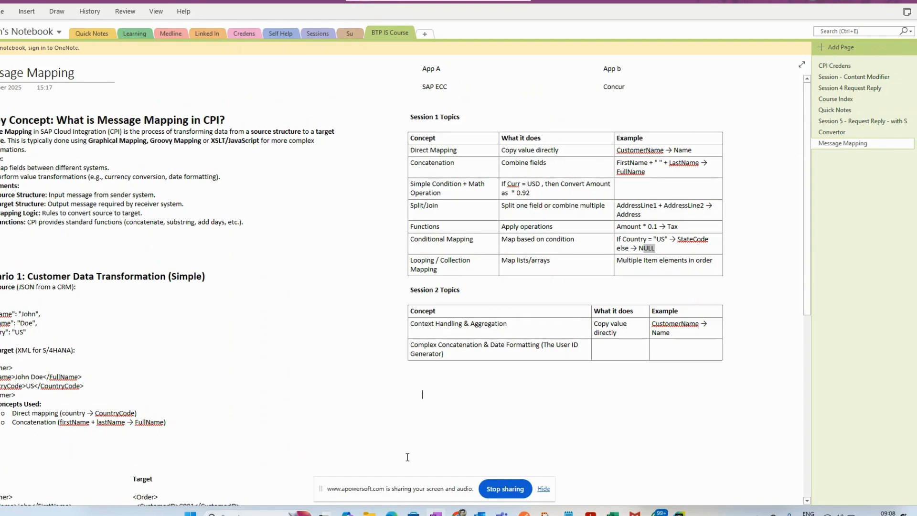
Step: Switch to Chrome and bring up the demomappingl1 integration flow in SAP Integration Suite
{"action": "mouse_move", "coordinate": [461, 513]}
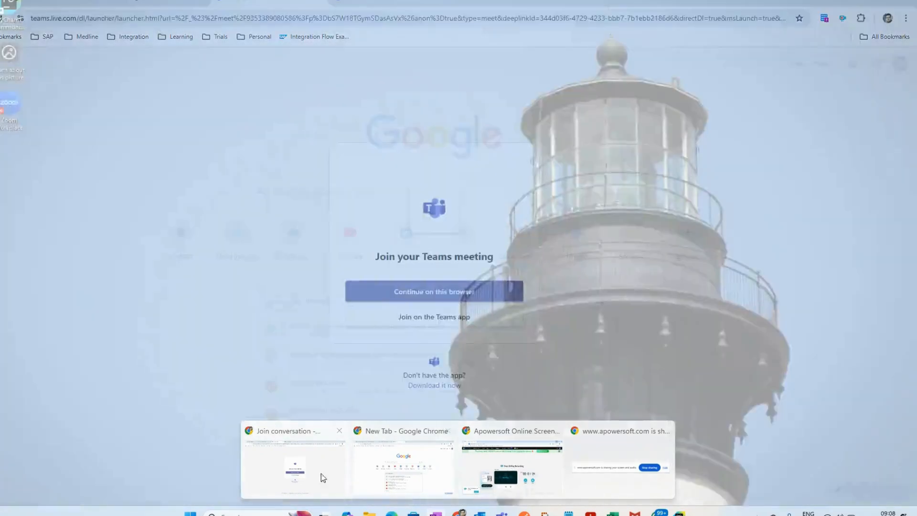
{"action": "left_click", "coordinate": [292, 473]}
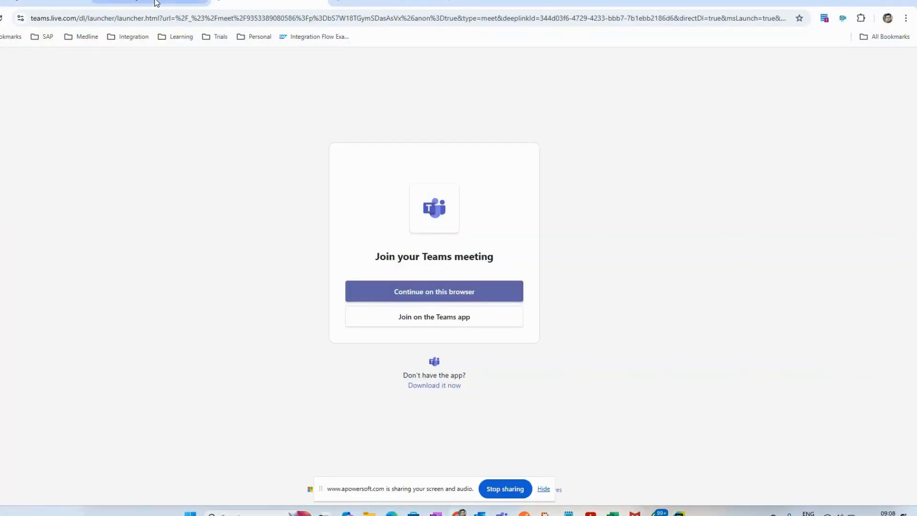
{"action": "left_click", "coordinate": [155, 1]}
{"action": "left_click", "coordinate": [129, 3]}
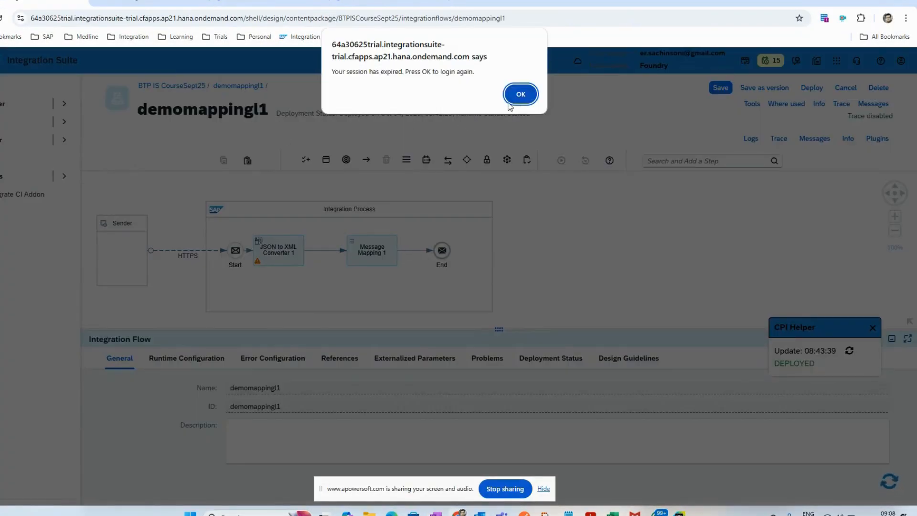
Step: Close the CPI Helper pop-up on demomappingl1 and return to the artifacts of the BTP IS CourseSept25 package
{"action": "left_click", "coordinate": [510, 100]}
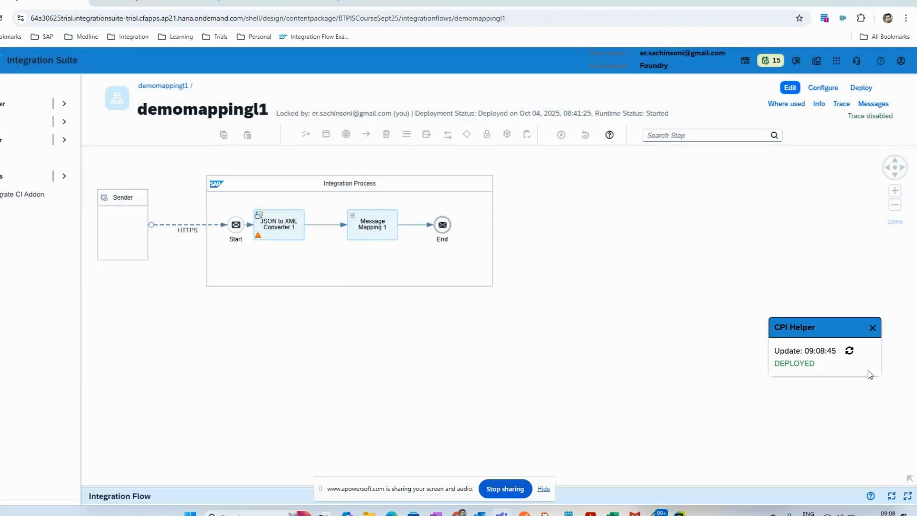
{"action": "left_click", "coordinate": [873, 329]}
{"action": "left_click", "coordinate": [183, 89]}
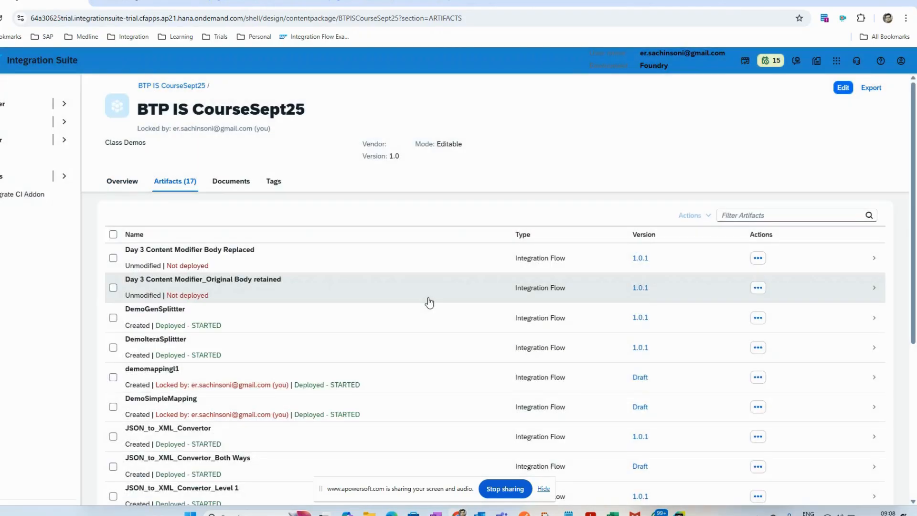
Step: Filter the package artifacts by "mapp" and open the DemoSimpleMapping integration flow
{"action": "left_click", "coordinate": [736, 215]}
{"action": "type", "text": "mapp"}
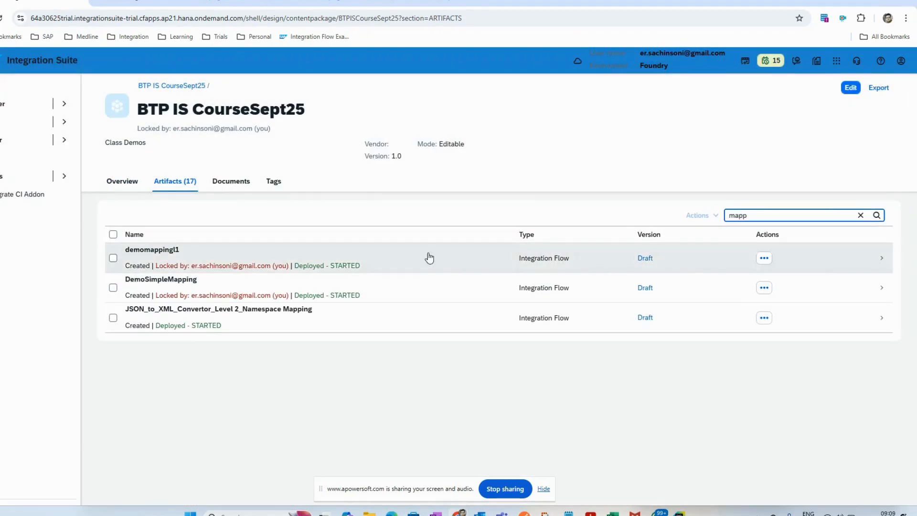
{"action": "left_click", "coordinate": [224, 293]}
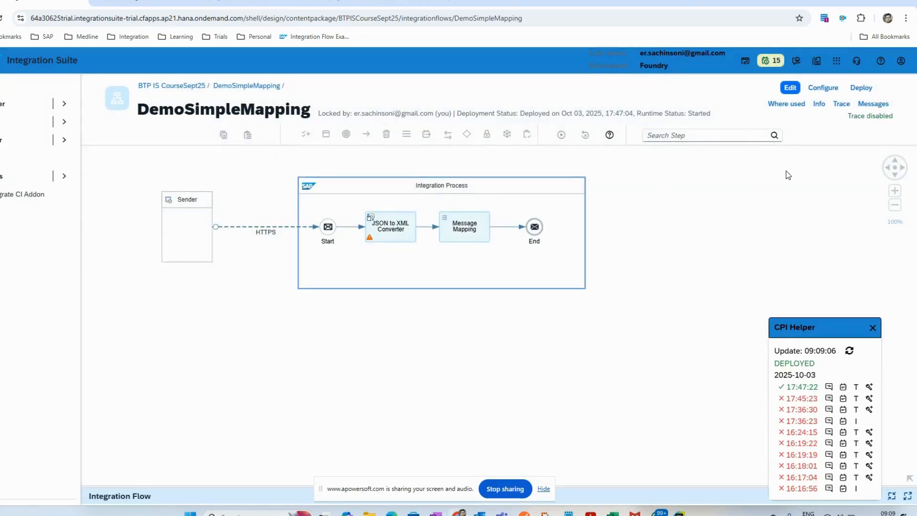
Step: Put the DemoSimpleMapping flow into edit mode, closing the previous locked session
{"action": "left_click", "coordinate": [791, 95]}
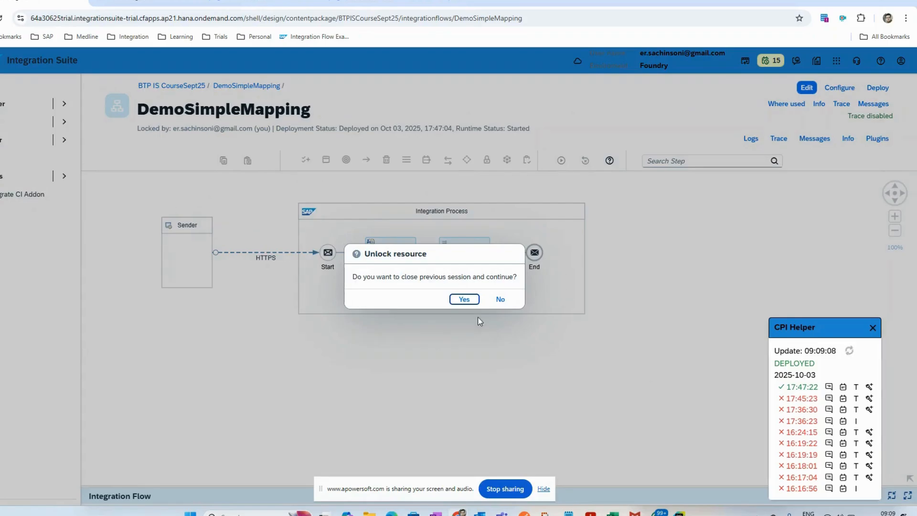
{"action": "left_click", "coordinate": [455, 299]}
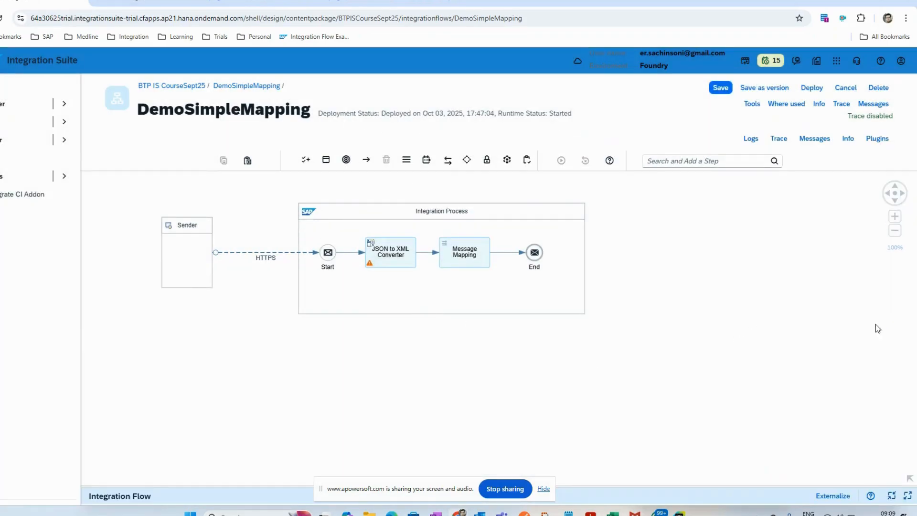
Step: Switch to OneNote to review the JSON source payload of Scenario 1, and return to the integration flow in Chrome
{"action": "key", "text": "alt+Tab"}
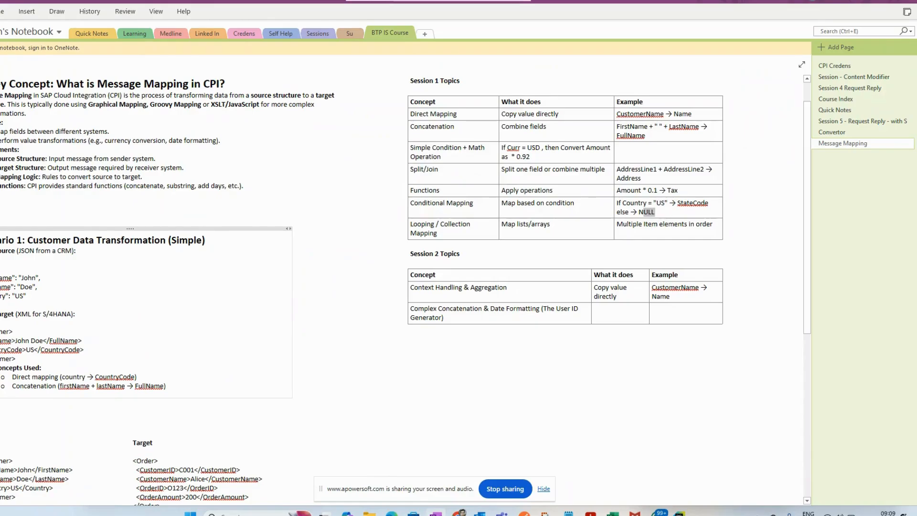
{"action": "left_click_drag", "start_coordinate": [1, 305], "coordinate": [0, 268]}
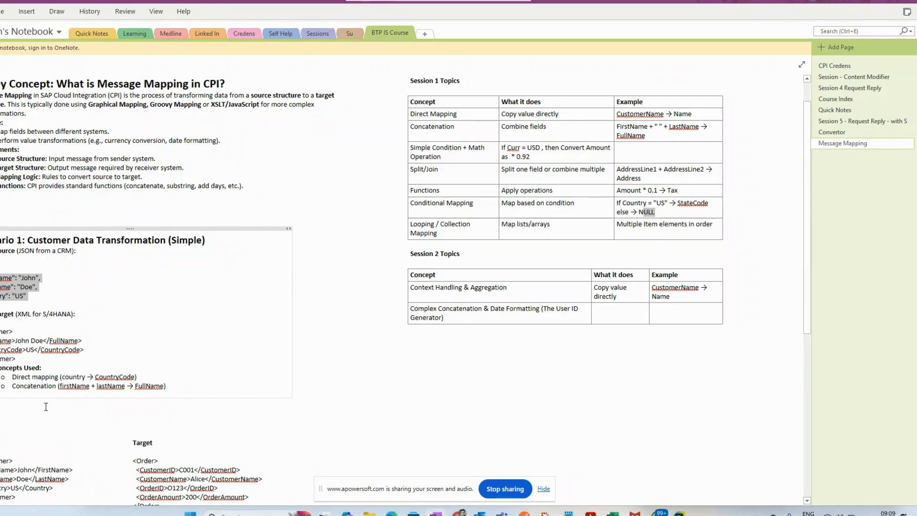
{"action": "left_click", "coordinate": [67, 295]}
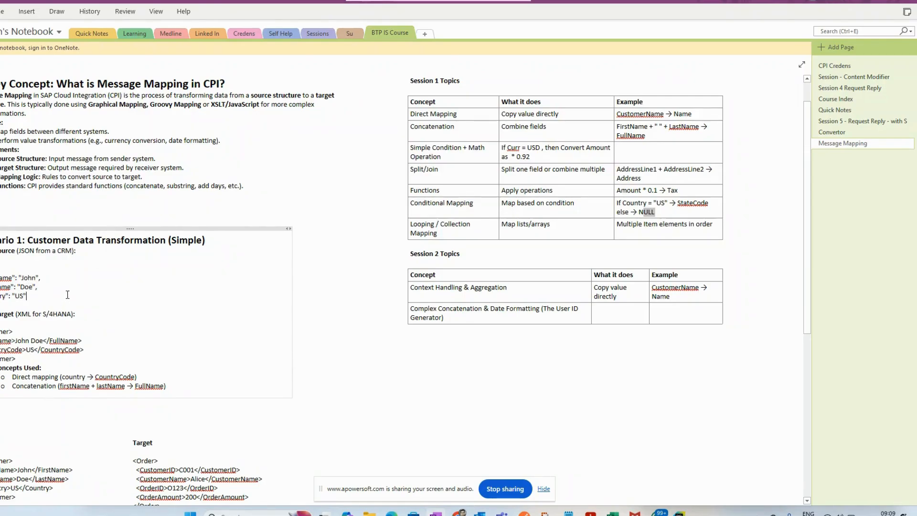
{"action": "key", "text": "alt+Tab"}
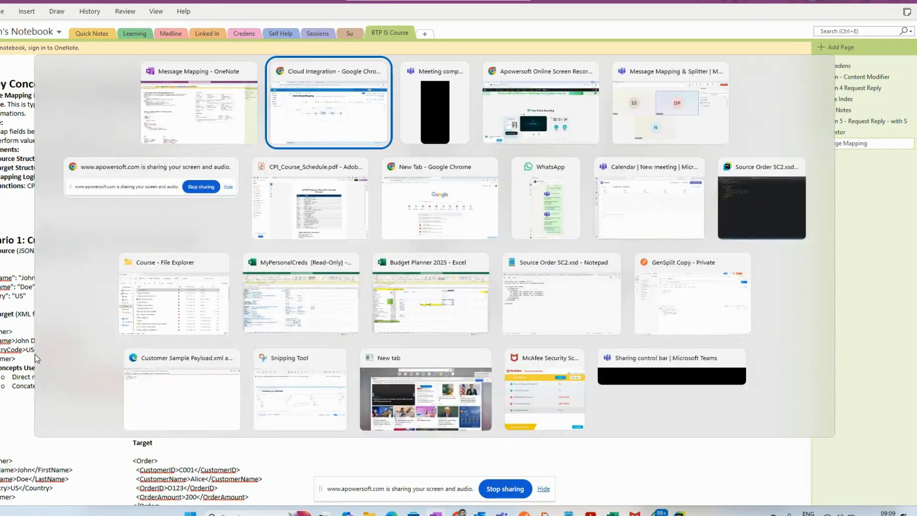
{"action": "key", "text": "alt+Tab"}
{"action": "key", "text": "alt+Tab"}
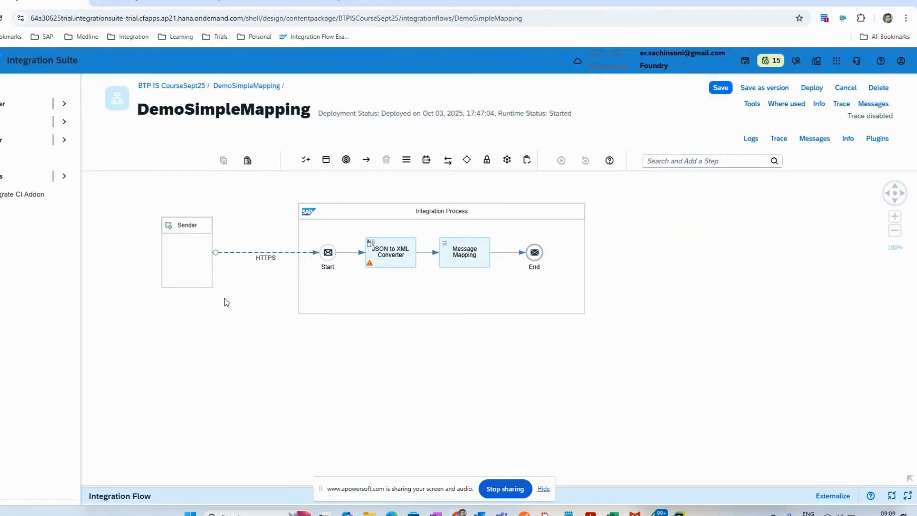
Step: Show the processing settings of the JSON to XML Converter step and compare them with the notes
{"action": "left_click", "coordinate": [395, 256]}
{"action": "left_click_drag", "start_coordinate": [226, 485], "coordinate": [205, 295]}
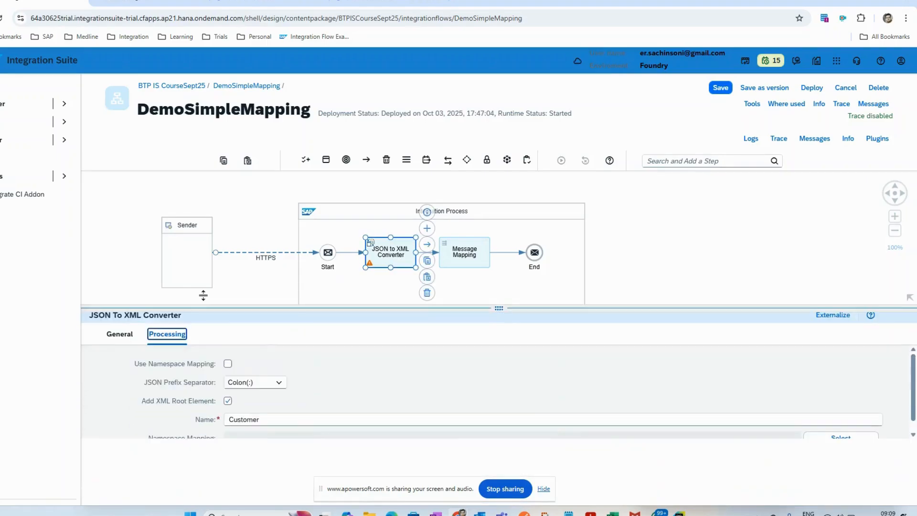
{"action": "key", "text": "alt+Tab"}
{"action": "key", "text": "alt+Tab"}
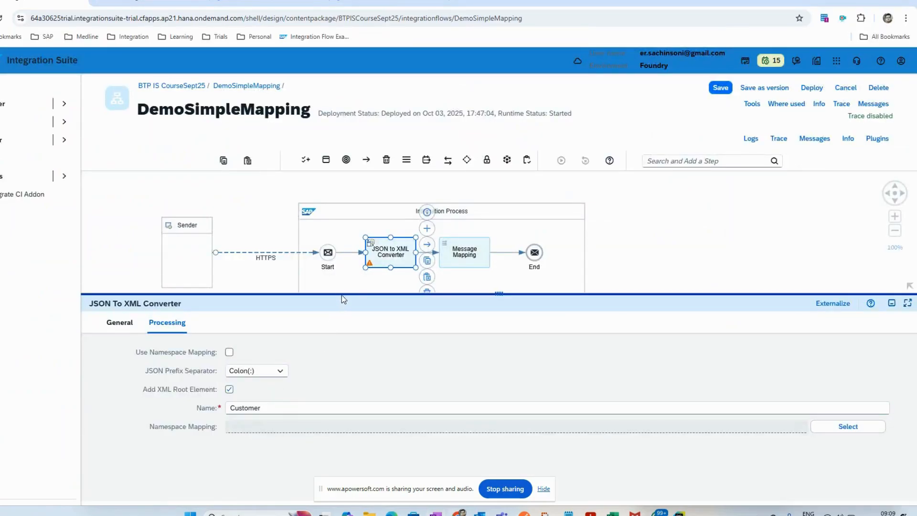
Step: Open the Customer_to_CustOrder.mmap resource from the Message Mapping step's processing settings
{"action": "left_click_drag", "start_coordinate": [343, 298], "coordinate": [344, 380]}
{"action": "left_click", "coordinate": [474, 259]}
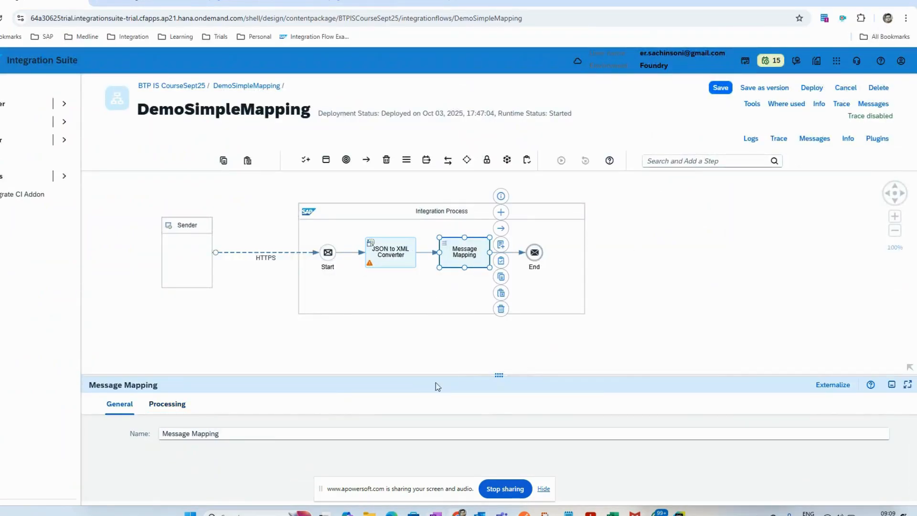
{"action": "left_click_drag", "start_coordinate": [348, 374], "coordinate": [215, 323]}
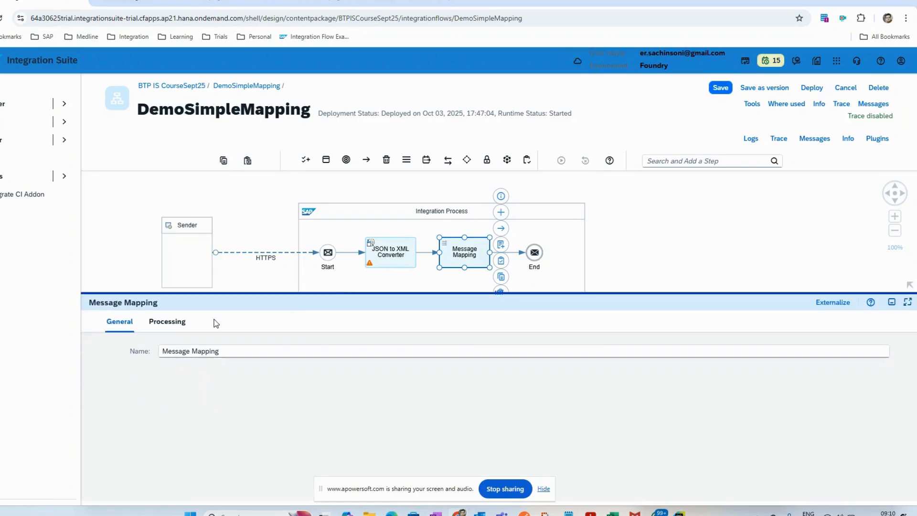
{"action": "left_click", "coordinate": [167, 321]}
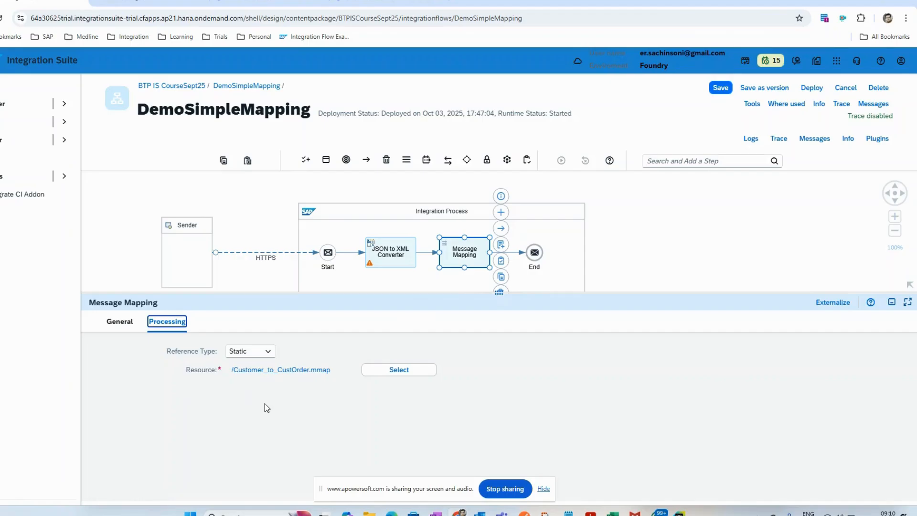
{"action": "left_click", "coordinate": [301, 370]}
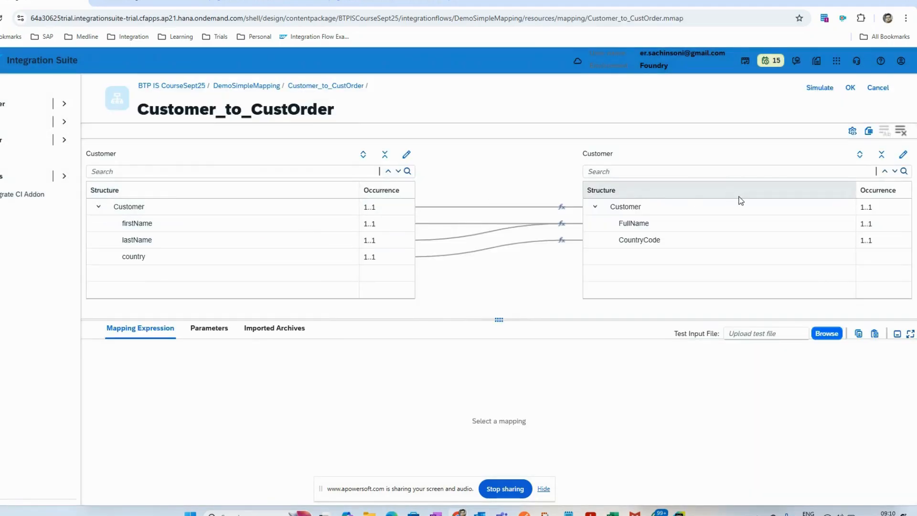
Step: Examine the local schema resources available for replacing the source Customer message, and cancel the selection
{"action": "left_click", "coordinate": [407, 155]}
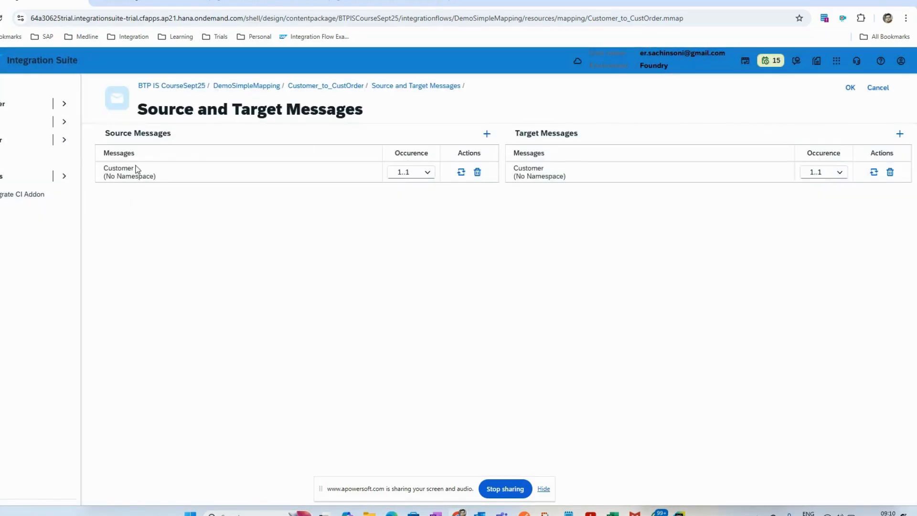
{"action": "left_click", "coordinate": [459, 172]}
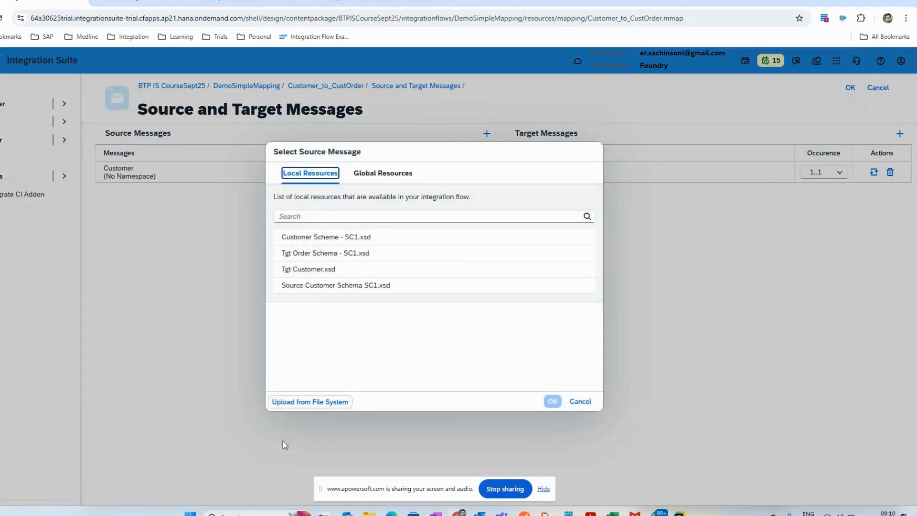
{"action": "left_click", "coordinate": [382, 173]}
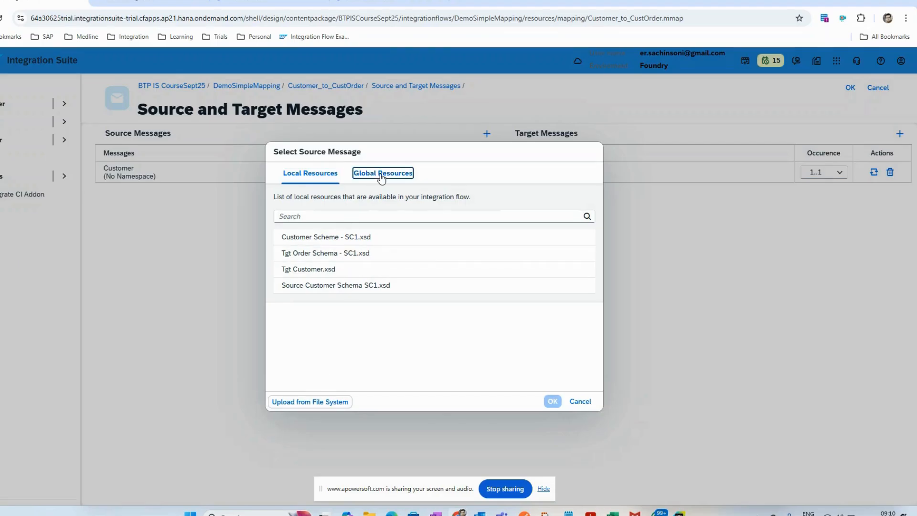
{"action": "left_click", "coordinate": [319, 176]}
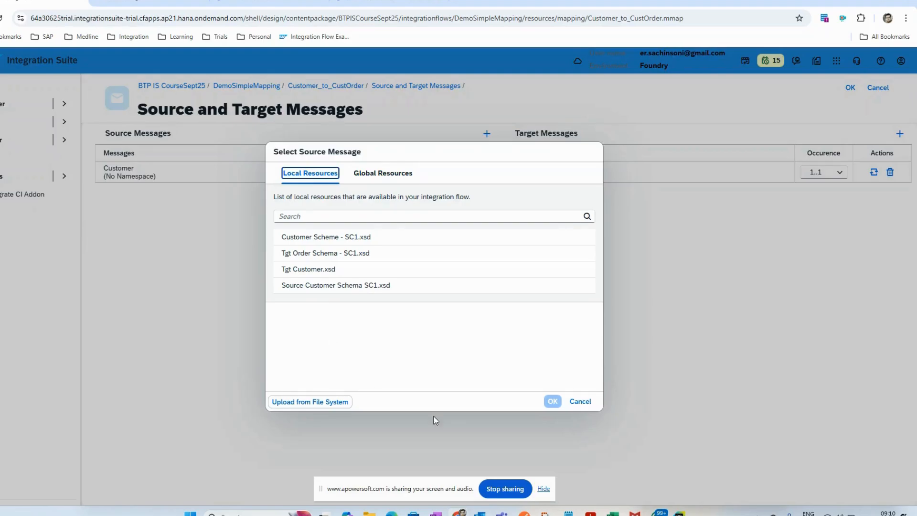
{"action": "left_click", "coordinate": [580, 402]}
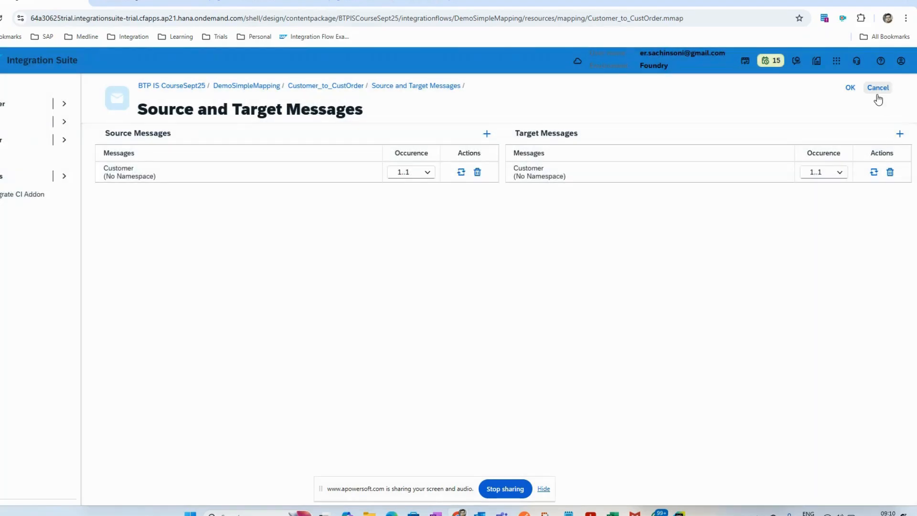
Step: Confirm the existing source and target messages and return to the Customer_to_CustOrder mapping
{"action": "left_click", "coordinate": [877, 88]}
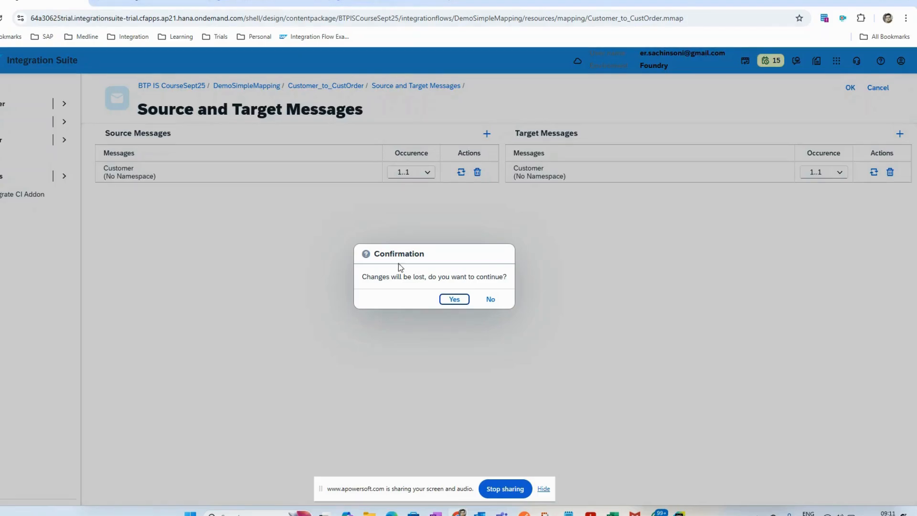
{"action": "left_click", "coordinate": [497, 299]}
{"action": "left_click", "coordinate": [583, 285]}
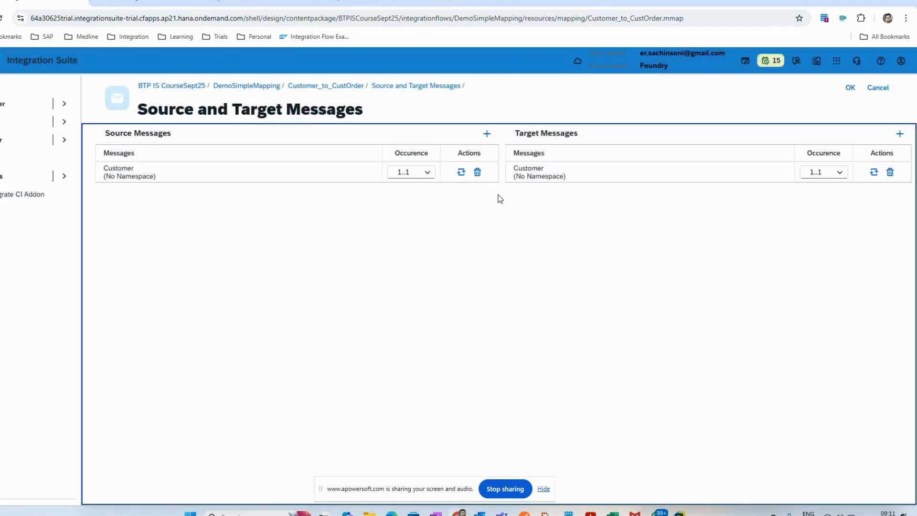
{"action": "left_click", "coordinate": [851, 89]}
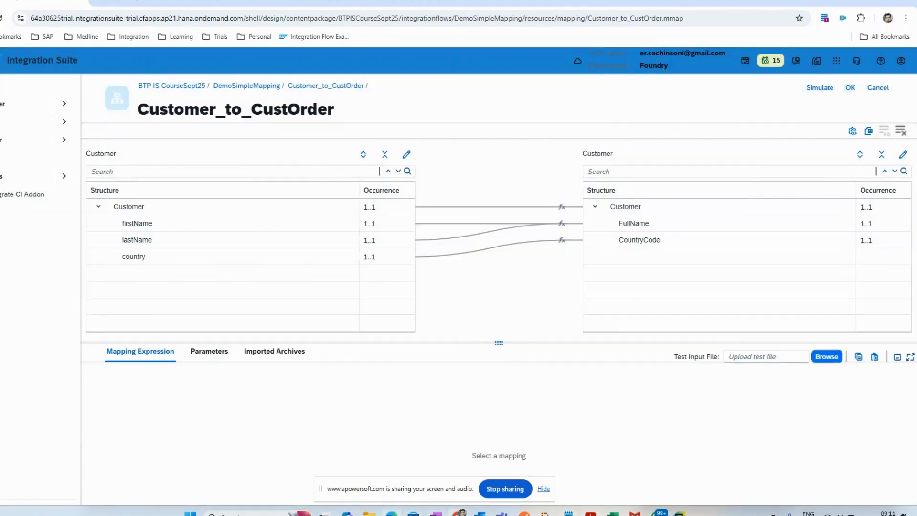
Step: Open Source Customer Schema SC1.xsd from the Course folder in File Explorer
{"action": "left_click", "coordinate": [369, 513]}
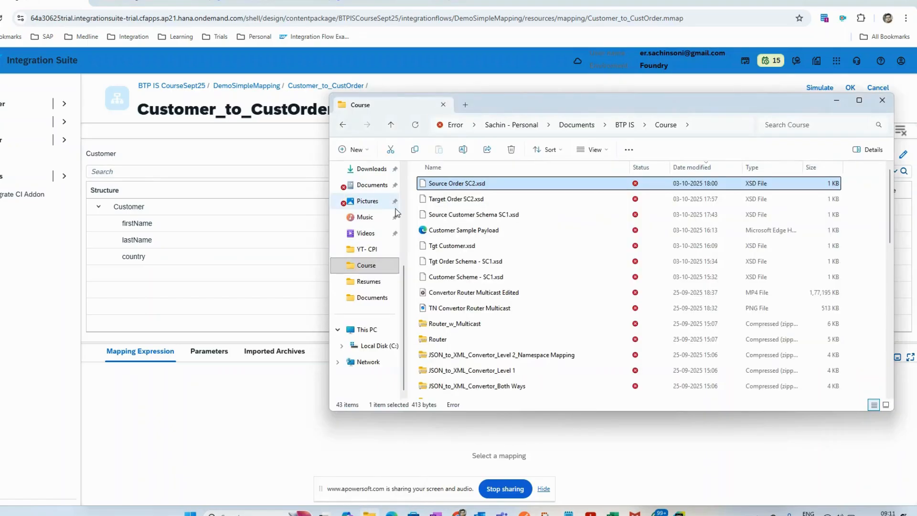
{"action": "double_click", "coordinate": [490, 216]}
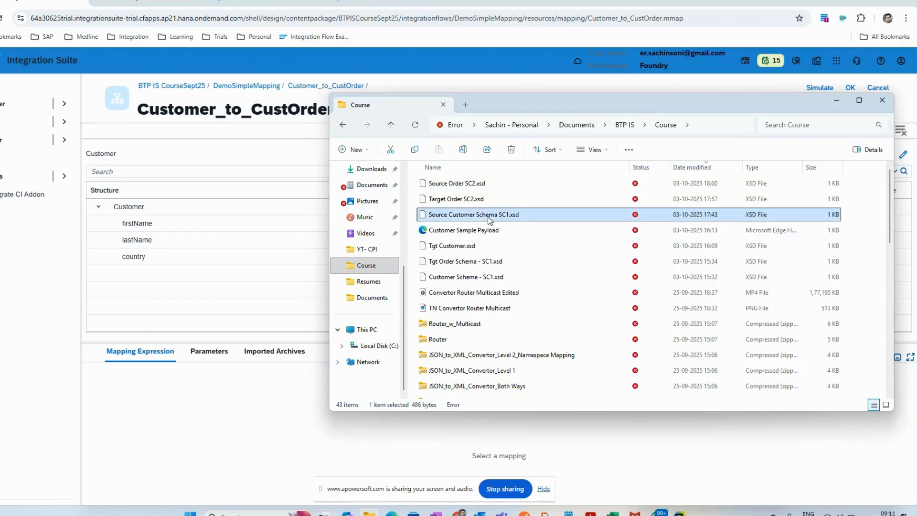
{"action": "double_click", "coordinate": [447, 195]}
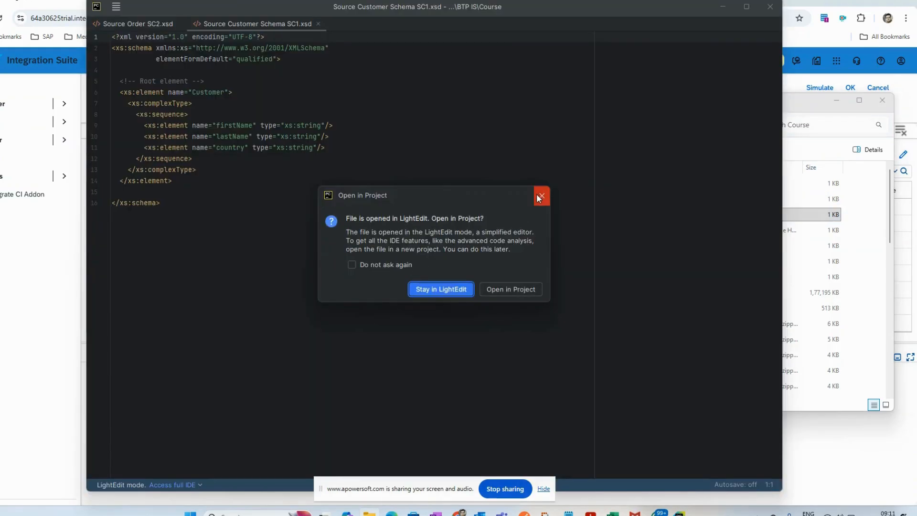
{"action": "left_click", "coordinate": [540, 197]}
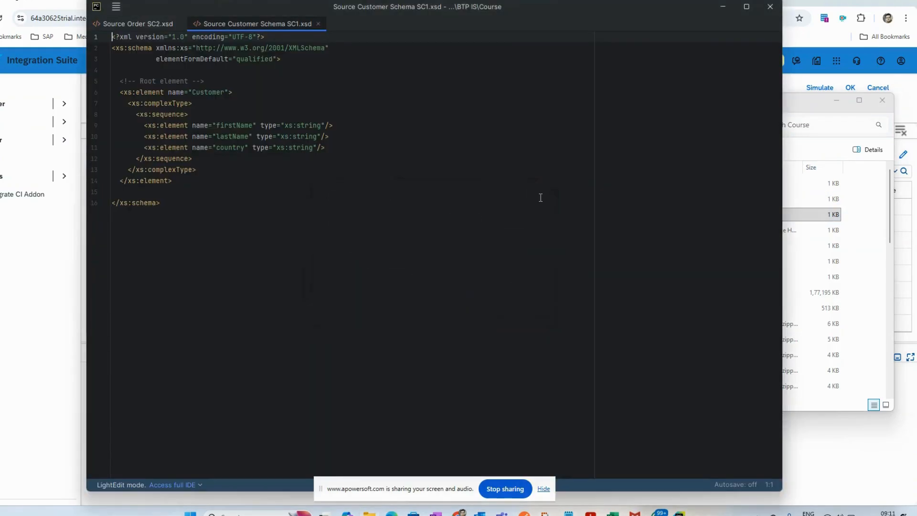
Step: Examine the XSD's schema declaration, Customer root element and field definitions, and minimize the editor
{"action": "left_click_drag", "start_coordinate": [235, 198], "coordinate": [156, 47]}
{"action": "left_click", "coordinate": [191, 59]}
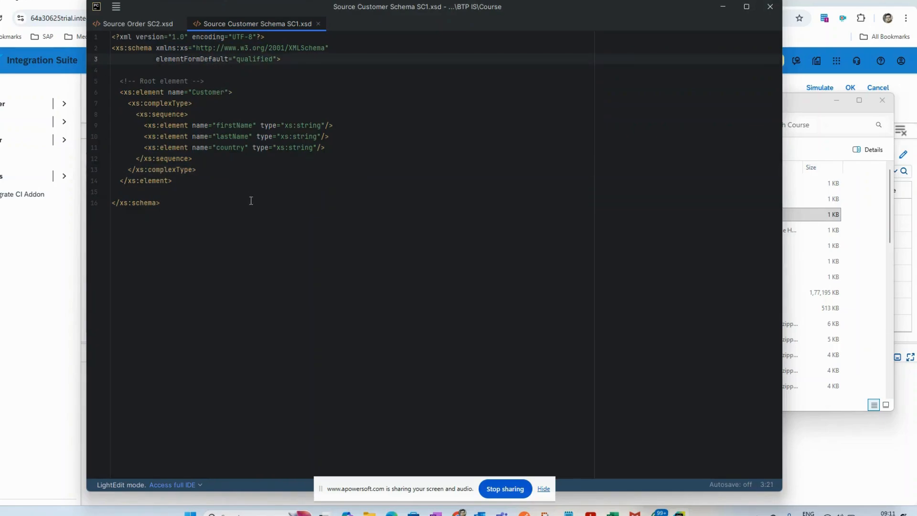
{"action": "left_click", "coordinate": [182, 256]}
{"action": "key", "text": "ctrl+a"}
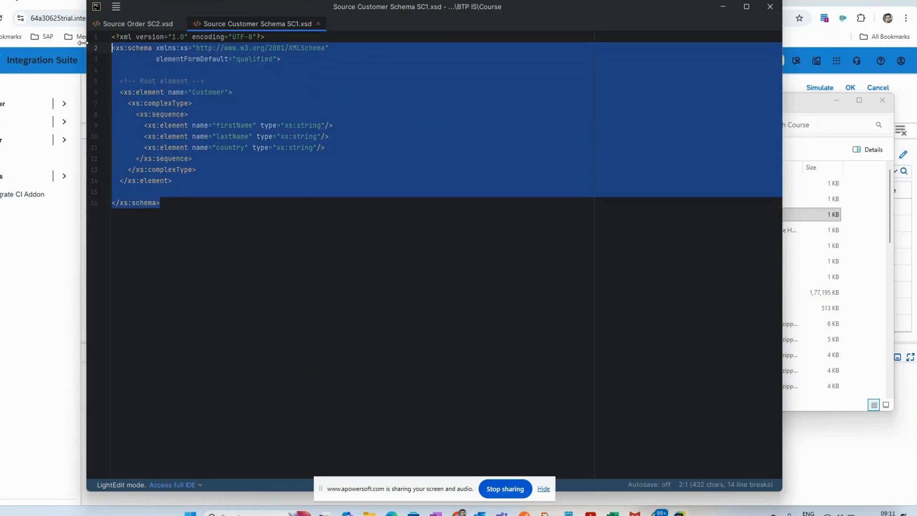
{"action": "left_click", "coordinate": [221, 227]}
{"action": "key", "text": "ctrl+a"}
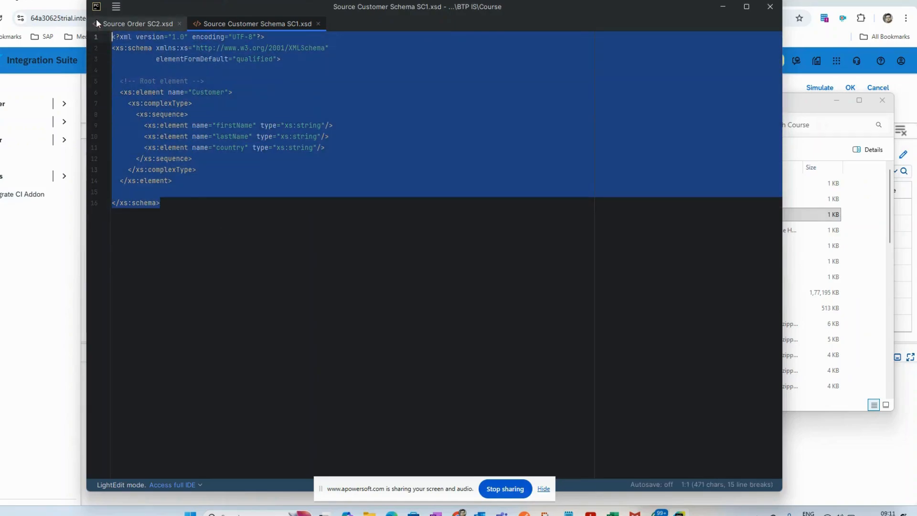
{"action": "left_click", "coordinate": [268, 94]}
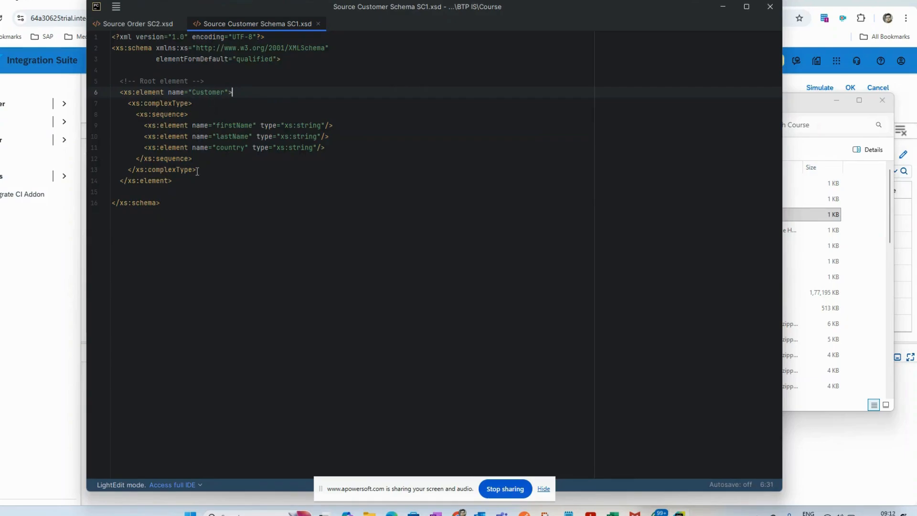
{"action": "left_click", "coordinate": [313, 126]}
{"action": "left_click", "coordinate": [171, 262]}
{"action": "left_click", "coordinate": [724, 13]}
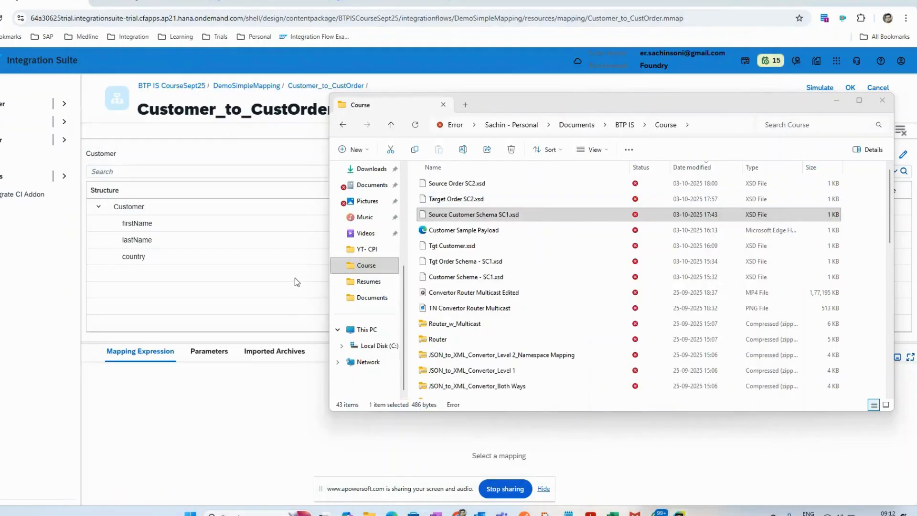
Step: Return to Chrome and show the mapping expressions of the target Customer node and its FullName field
{"action": "key", "text": "Escape"}
{"action": "left_click", "coordinate": [635, 207]}
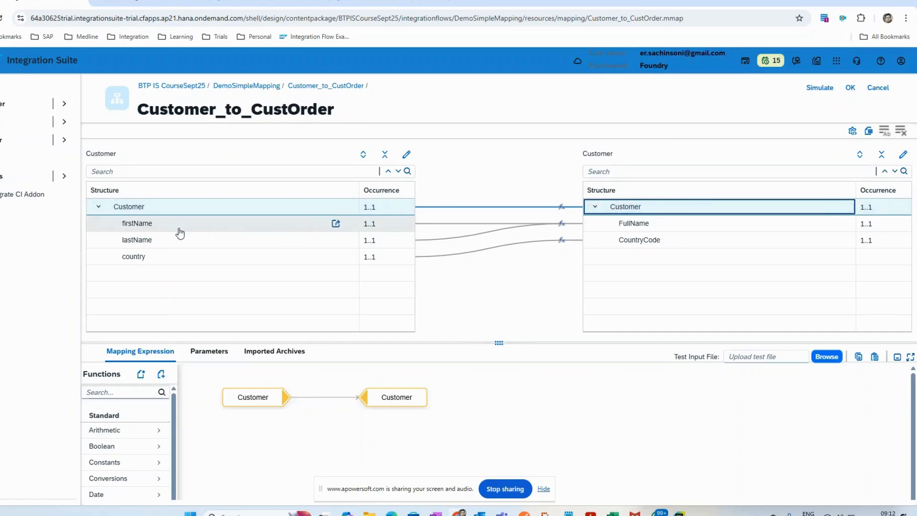
{"action": "left_click", "coordinate": [654, 226]}
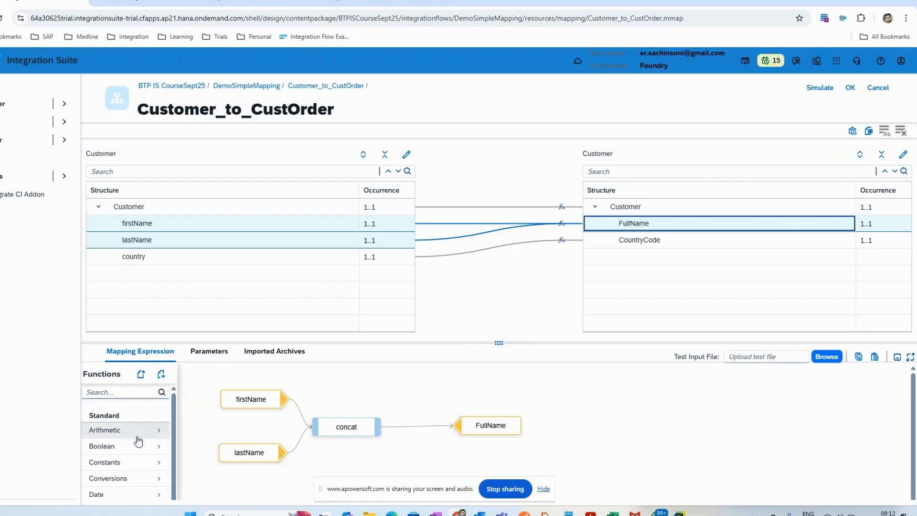
Step: Browse the standard mapping function categories and open the Node Functions list
{"action": "scroll", "coordinate": [138, 446], "scroll_direction": "down", "scroll_amount": 1}
{"action": "scroll", "coordinate": [127, 458], "scroll_direction": "up", "scroll_amount": 1}
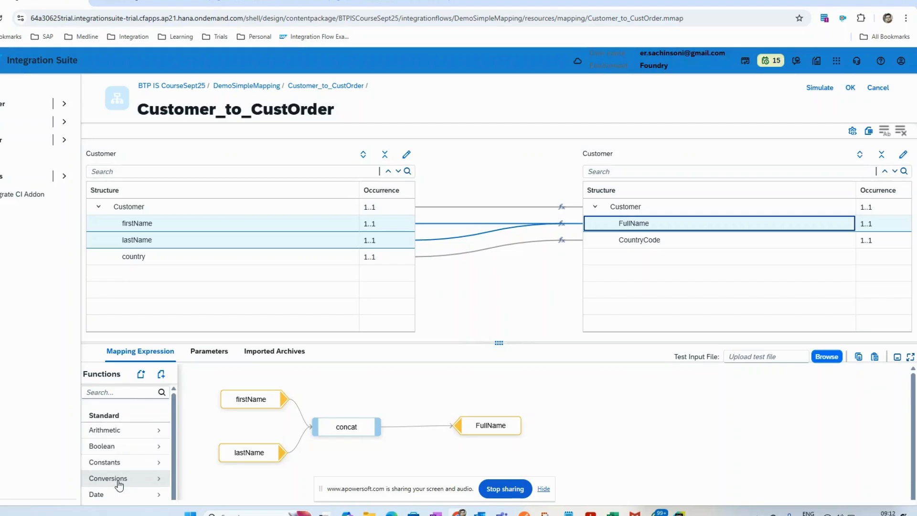
{"action": "scroll", "coordinate": [117, 489], "scroll_direction": "down", "scroll_amount": 1}
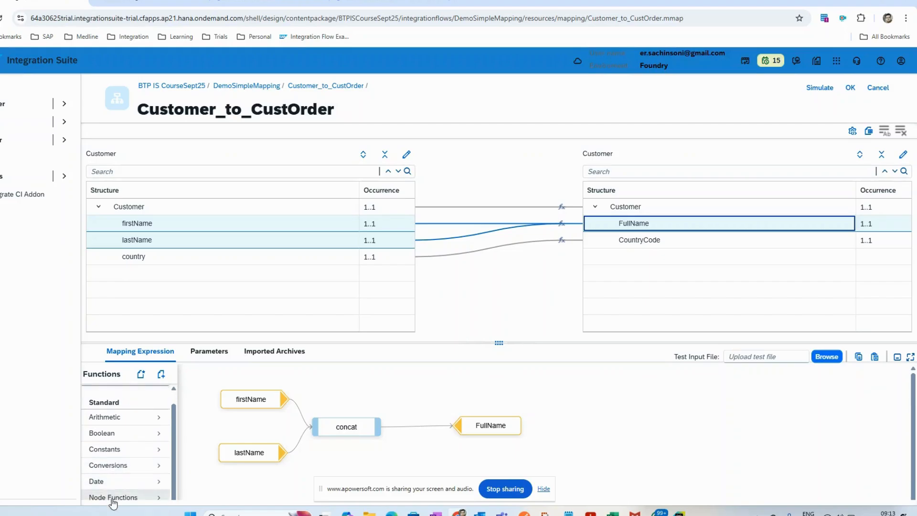
{"action": "left_click", "coordinate": [112, 498]}
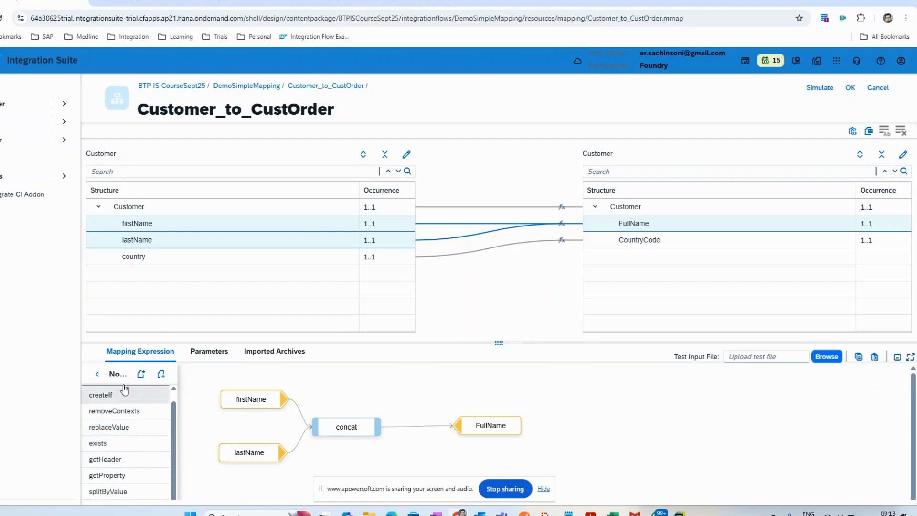
Step: Leave the arrow-linked function list and close the Customer_to_CustOrder mapping, discarding its changes
{"action": "left_click", "coordinate": [97, 374]}
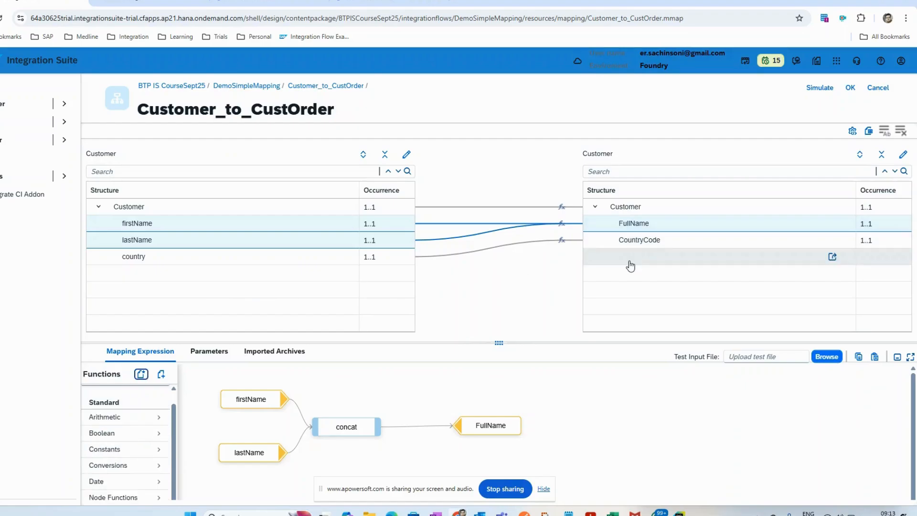
{"action": "left_click", "coordinate": [877, 88]}
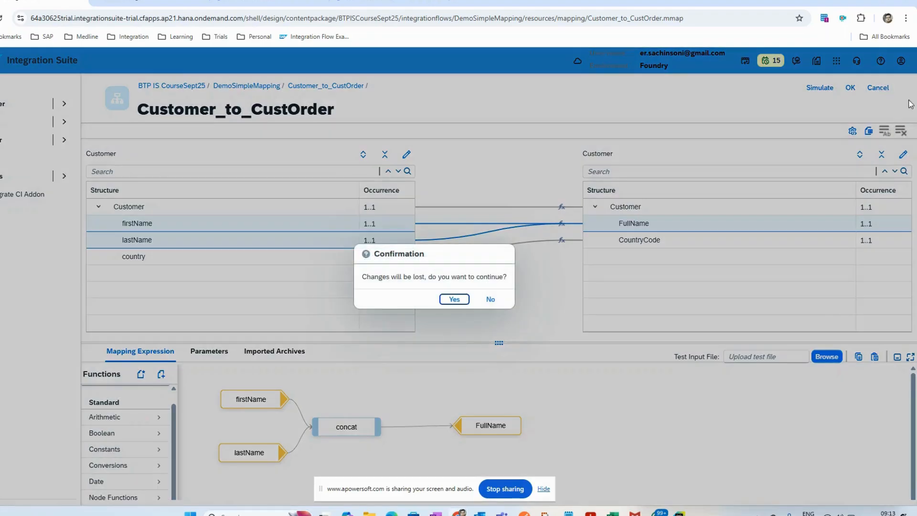
{"action": "left_click", "coordinate": [454, 299]}
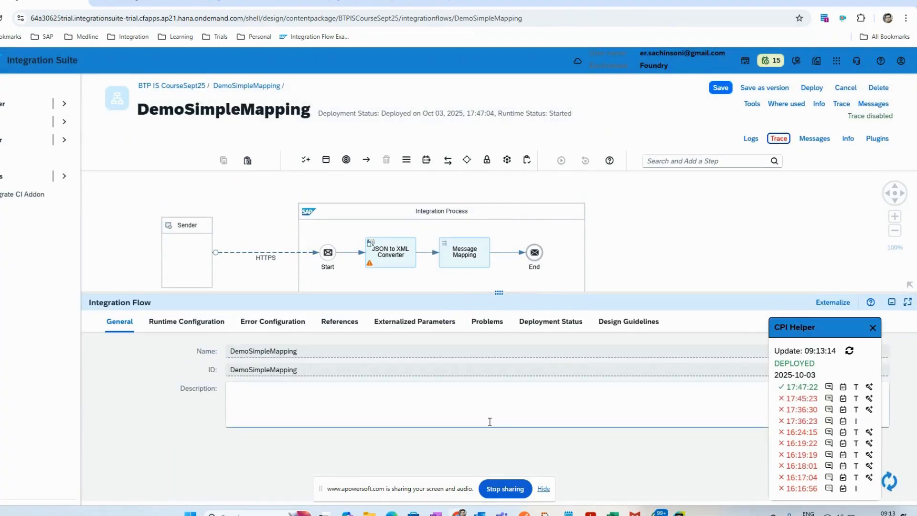
{"action": "left_click", "coordinate": [524, 513]}
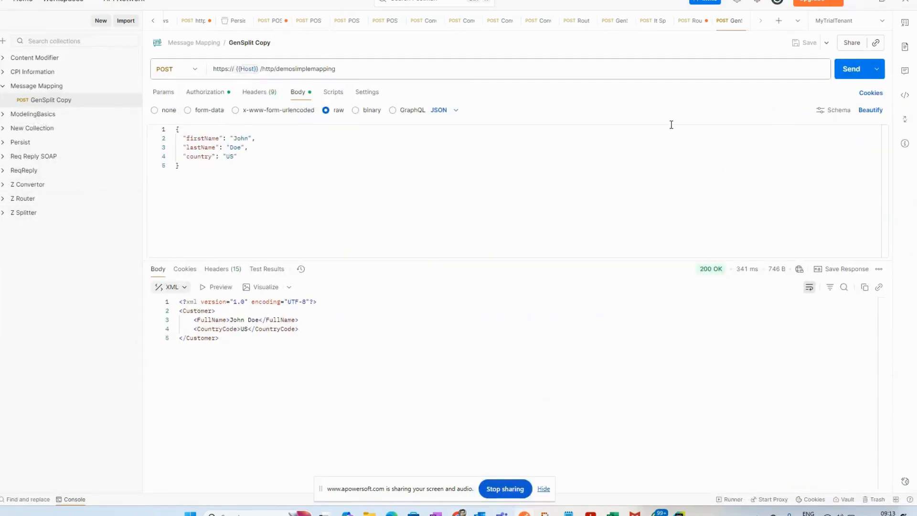
{"action": "left_click", "coordinate": [848, 71]}
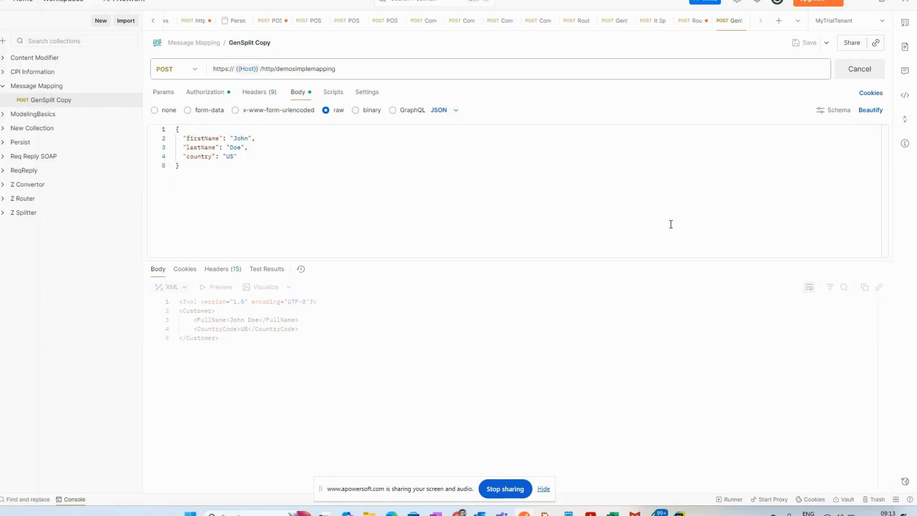
{"action": "key", "text": "alt+Tab"}
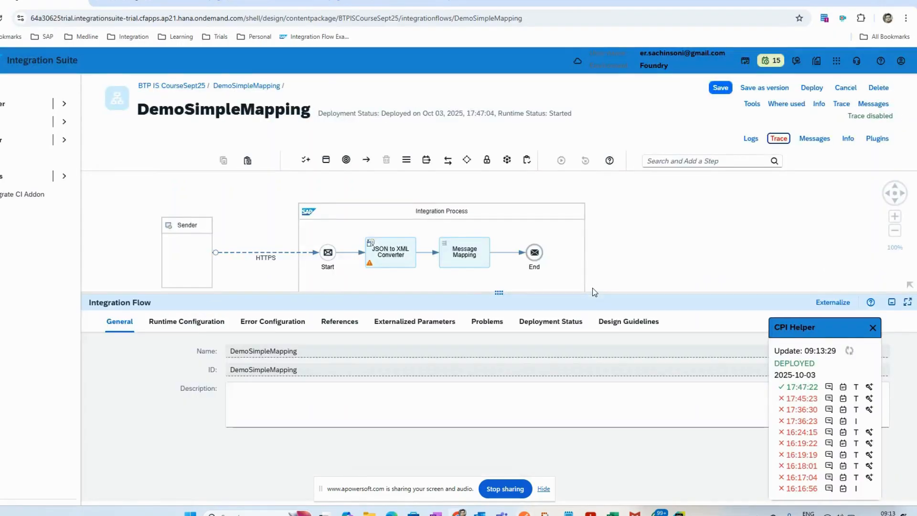
{"action": "key", "text": "alt+Tab"}
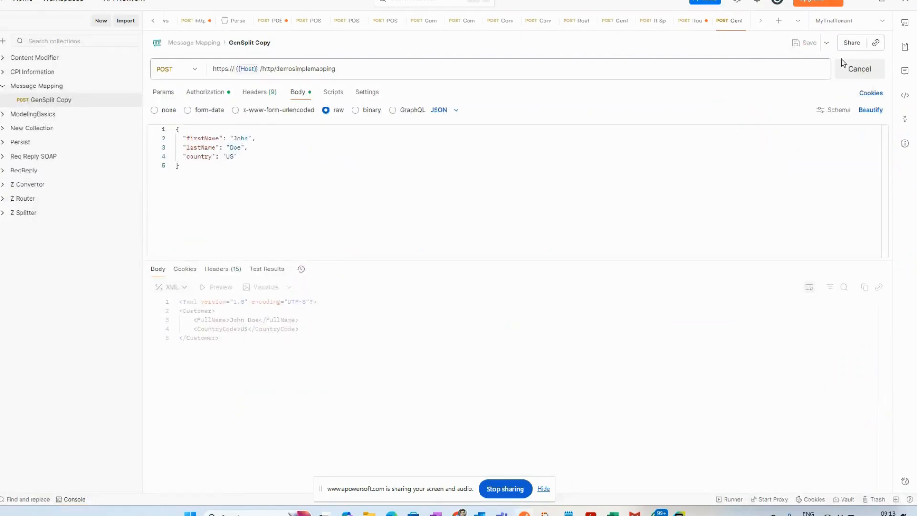
{"action": "key", "text": "alt+Tab"}
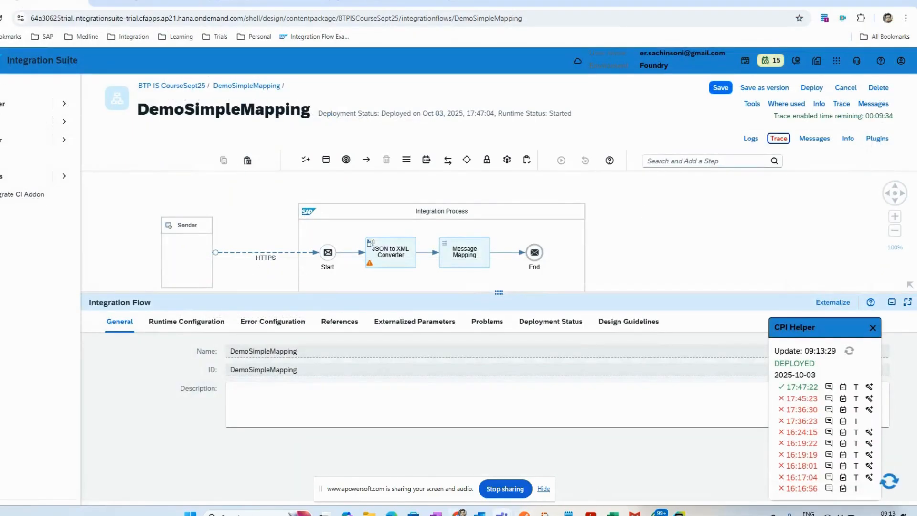
Step: Switch to Postman, send the GenSplit Copy POST request to /http/demosimplemapping, and show the response body formatted as XML
{"action": "left_click", "coordinate": [524, 513]}
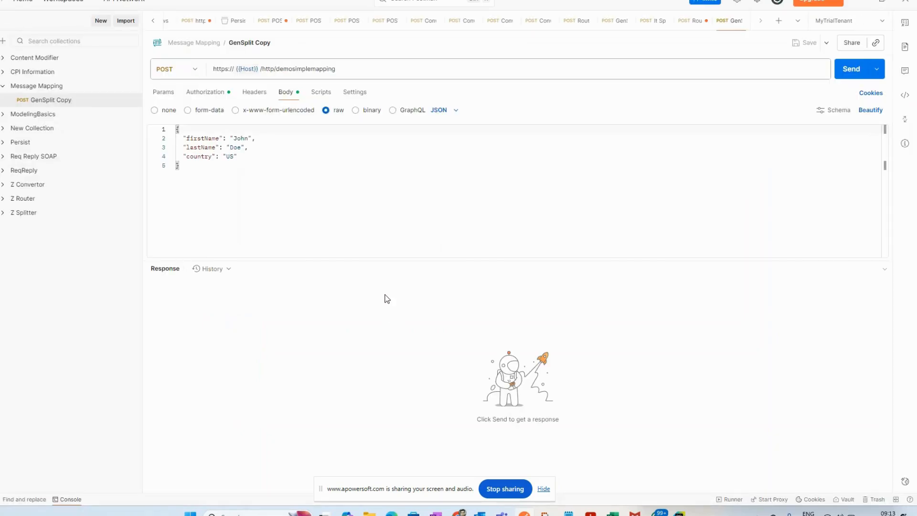
{"action": "left_click", "coordinate": [850, 69]}
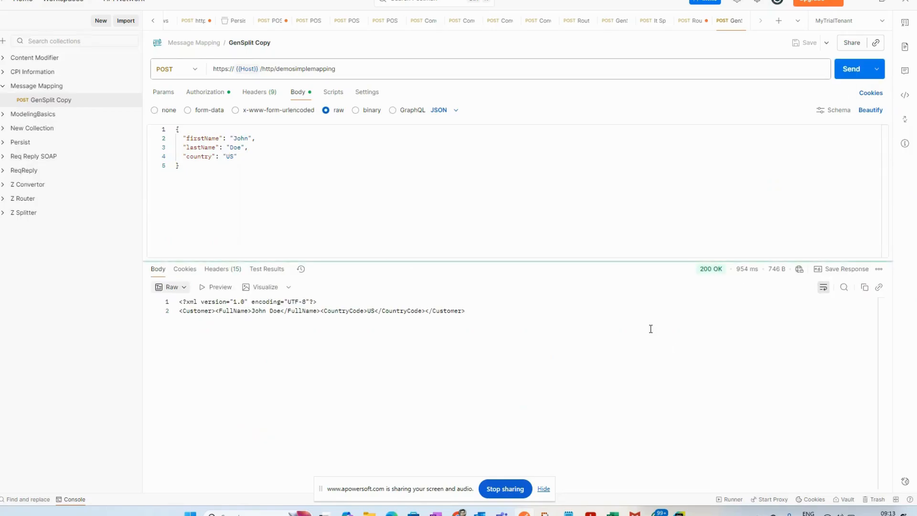
{"action": "left_click", "coordinate": [172, 288]}
{"action": "left_click", "coordinate": [189, 320]}
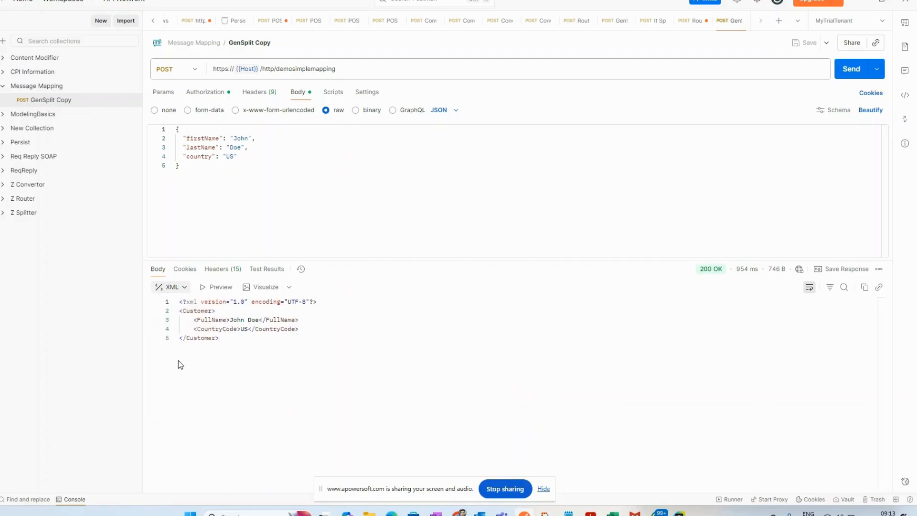
{"action": "double_click", "coordinate": [244, 320]}
{"action": "left_click", "coordinate": [229, 349]}
Step: Return to Chrome, show the inline trace of the 09:13:52 run, and view the message body before the JSON to XML Converter
{"action": "key", "text": "alt+Tab"}
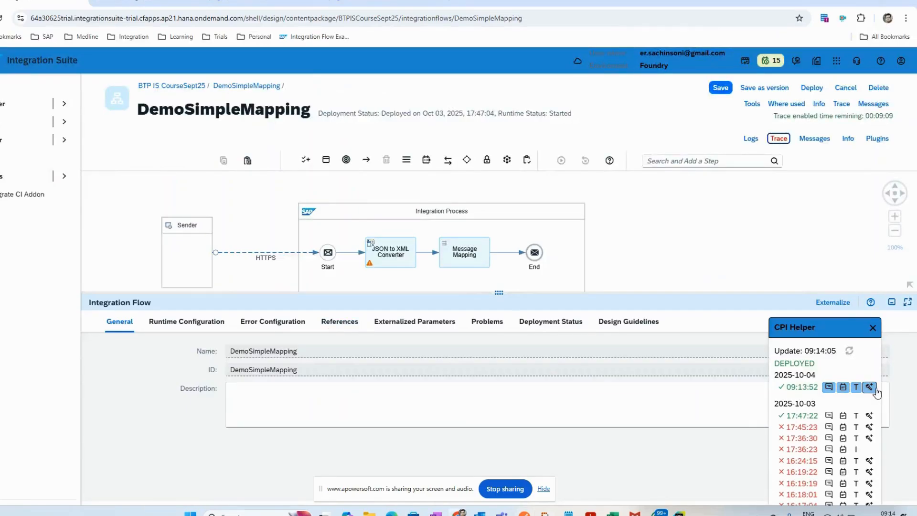
{"action": "left_click", "coordinate": [874, 390]}
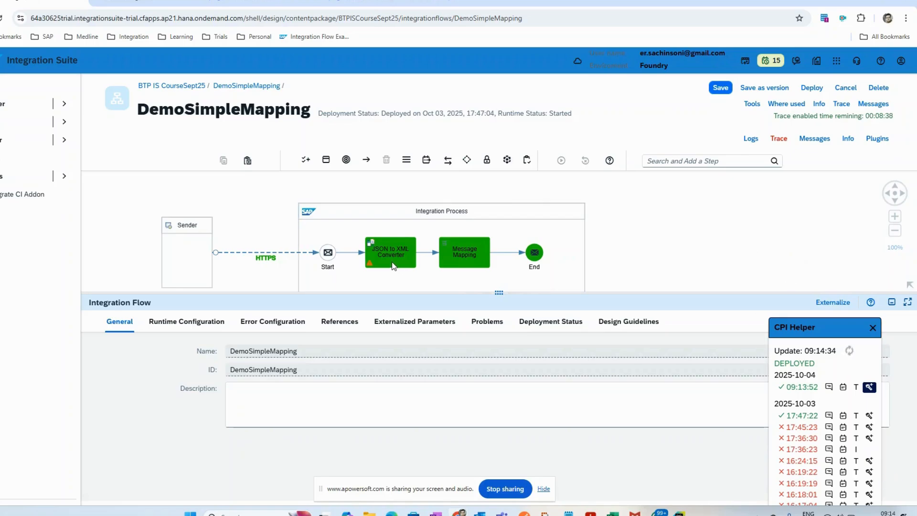
{"action": "left_click", "coordinate": [388, 242]}
{"action": "left_click", "coordinate": [386, 238]}
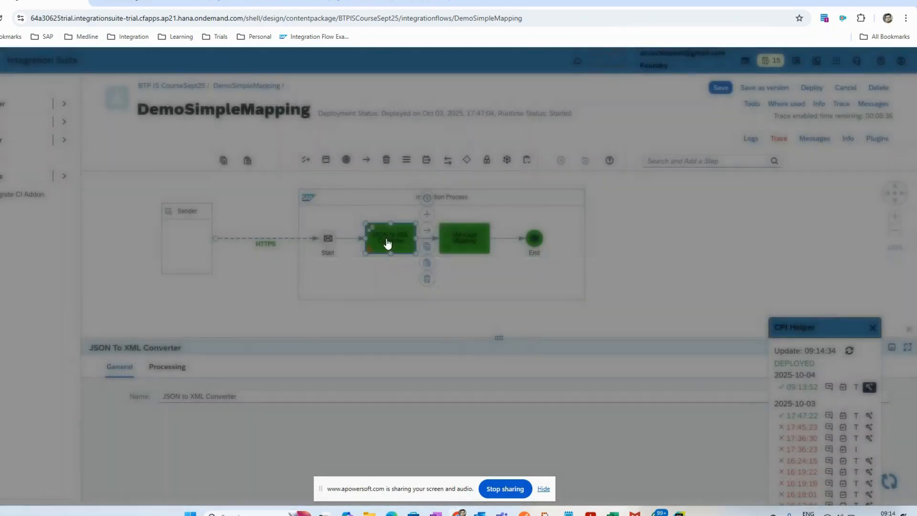
{"action": "left_click", "coordinate": [91, 157]}
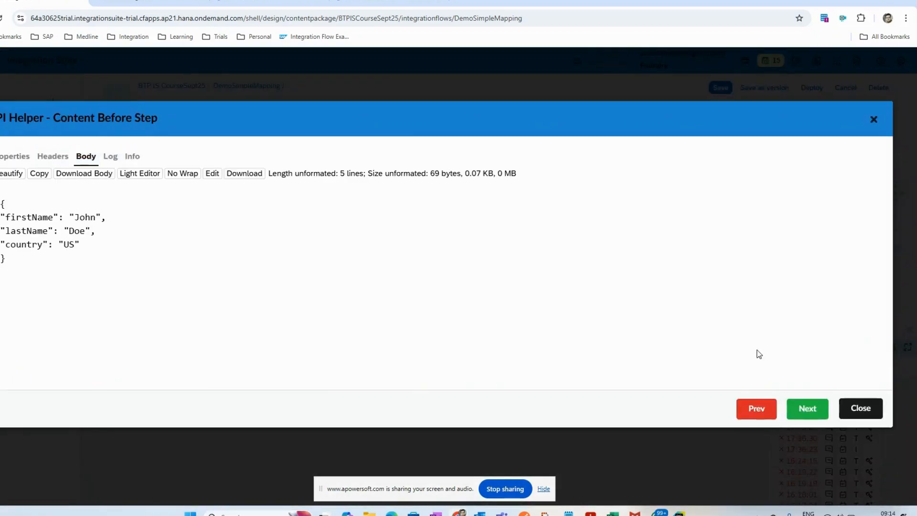
{"action": "left_click", "coordinate": [876, 409]}
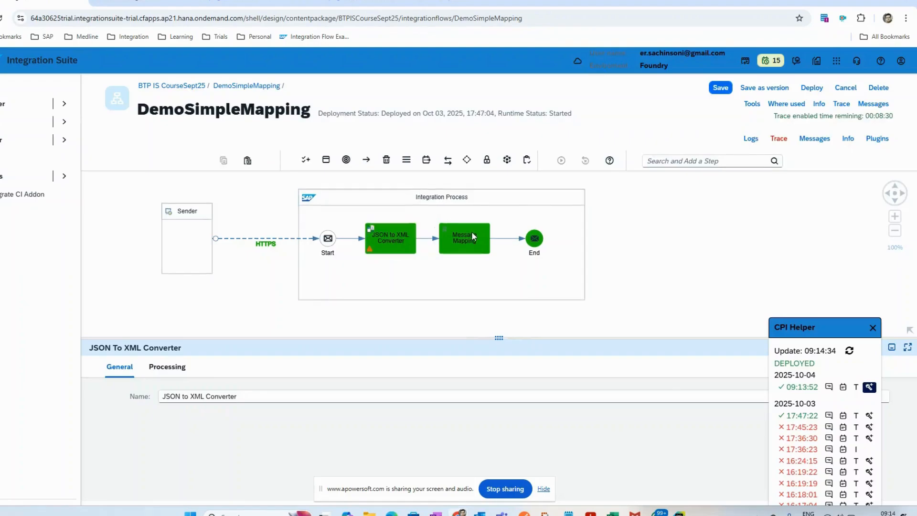
Step: View the beautified message body before the Message Mapping step, and close the trace content
{"action": "left_click", "coordinate": [471, 231]}
{"action": "left_click", "coordinate": [86, 156]}
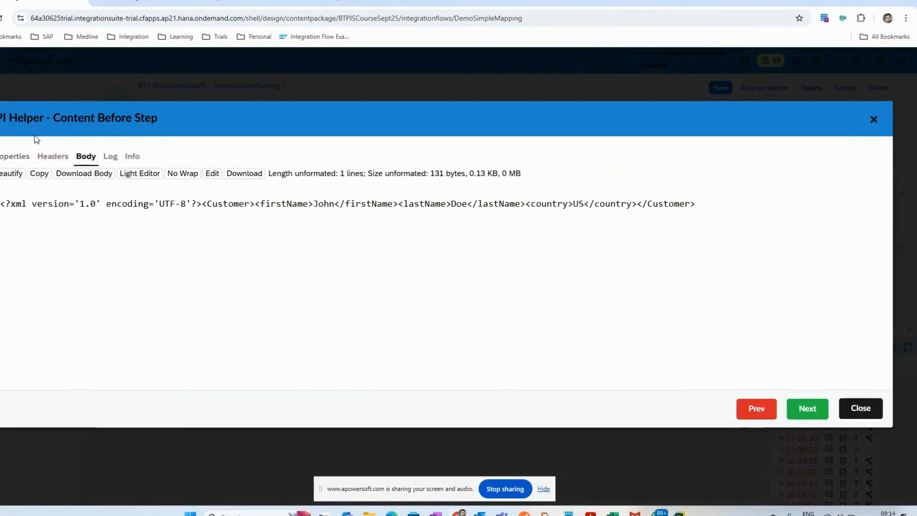
{"action": "left_click", "coordinate": [12, 173]}
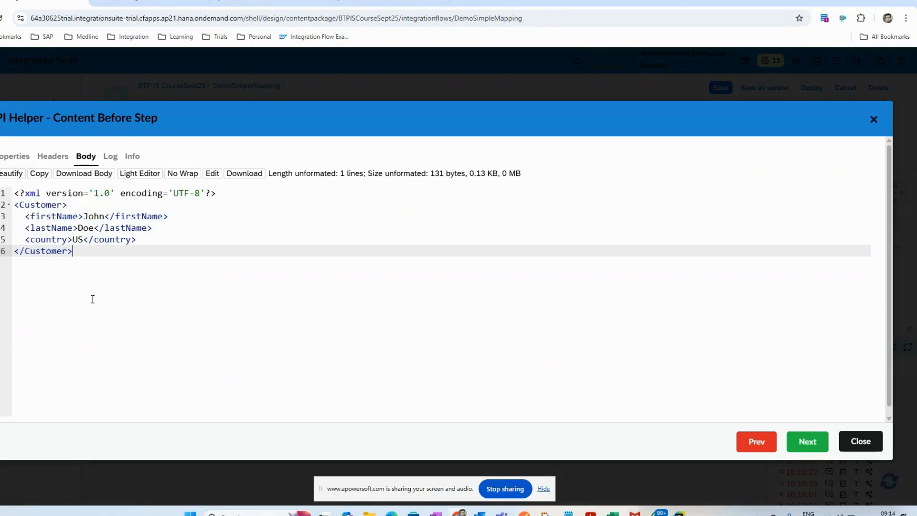
{"action": "key", "text": "ctrl+a"}
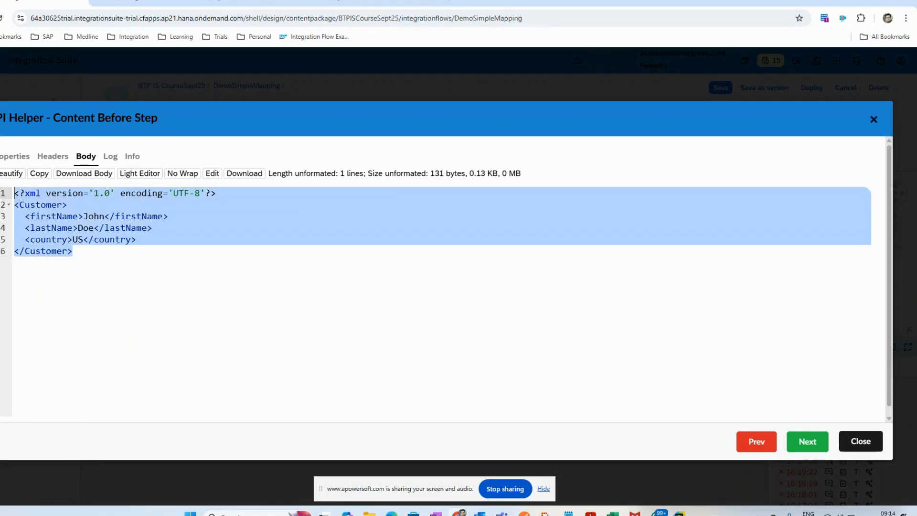
{"action": "left_click", "coordinate": [865, 442]}
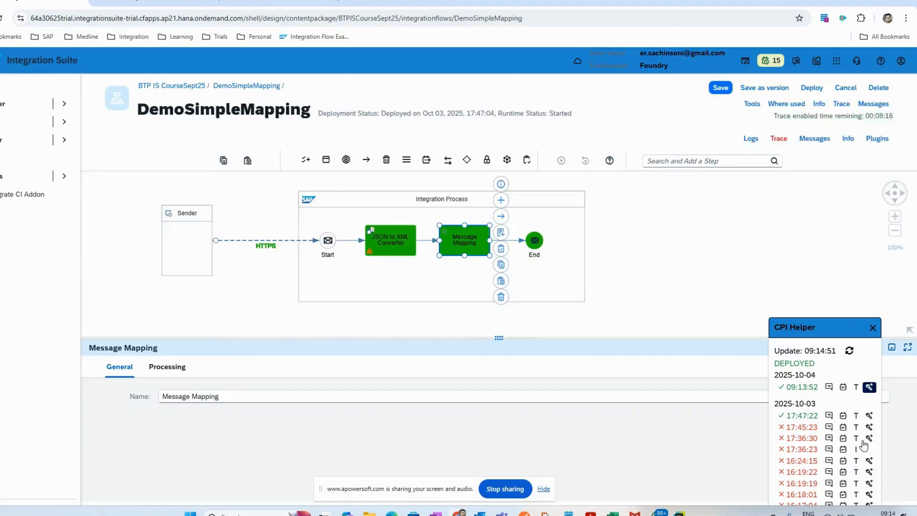
{"action": "left_click", "coordinate": [660, 258]}
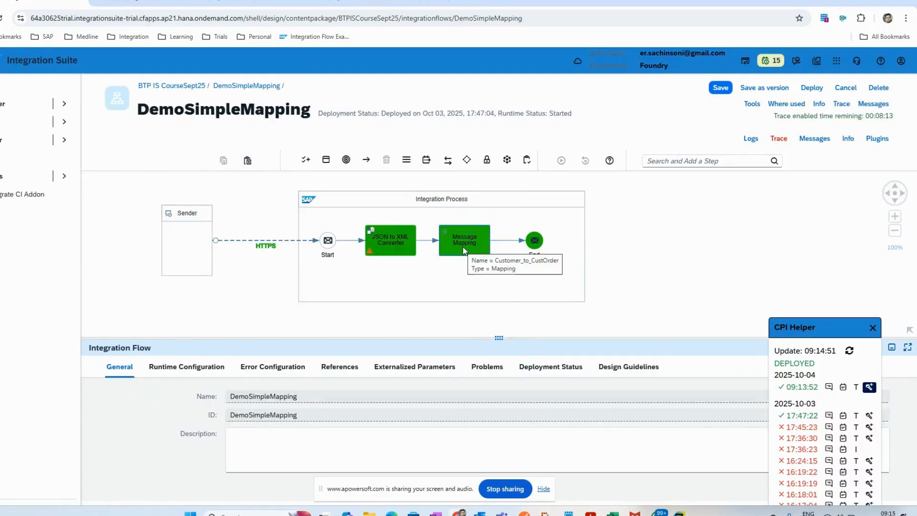
Step: View the beautified message body before the End event, and close the trace content and CPI Helper
{"action": "left_click", "coordinate": [534, 243]}
{"action": "left_click", "coordinate": [534, 242]}
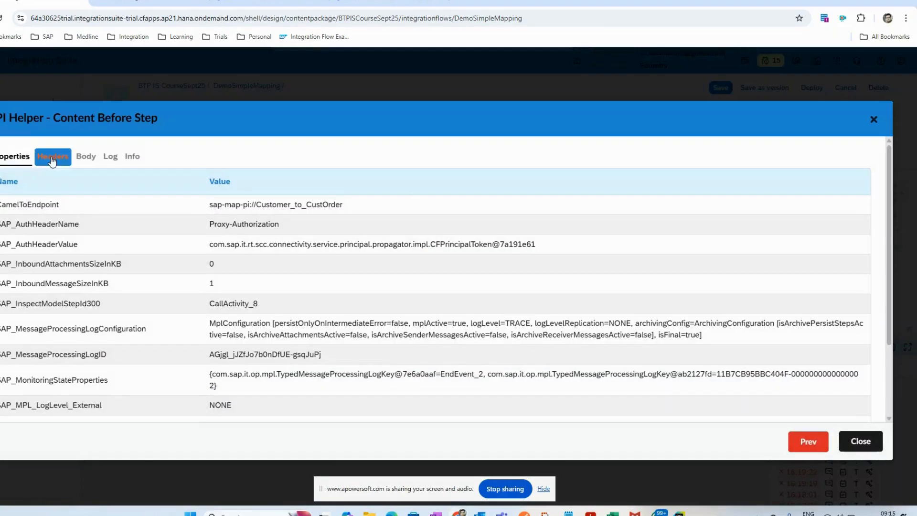
{"action": "left_click", "coordinate": [86, 161]}
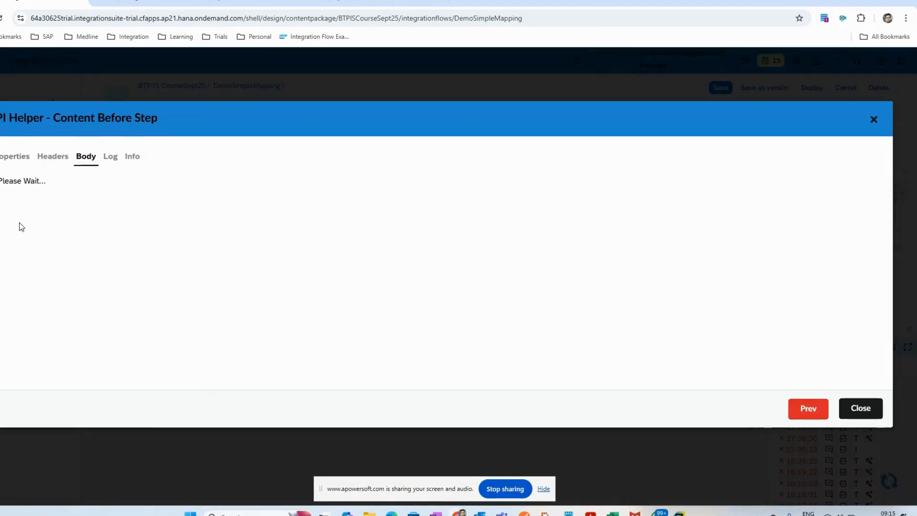
{"action": "left_click", "coordinate": [12, 173]}
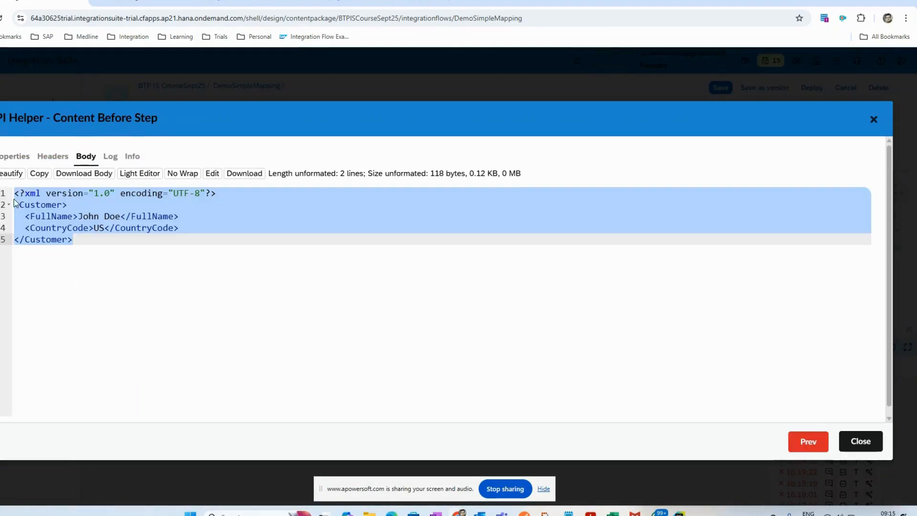
{"action": "left_click", "coordinate": [860, 407]}
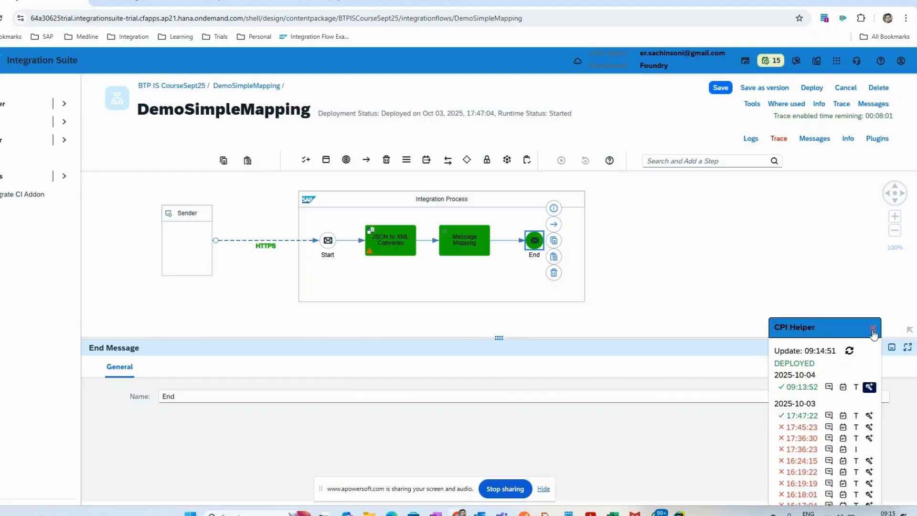
{"action": "left_click", "coordinate": [872, 327]}
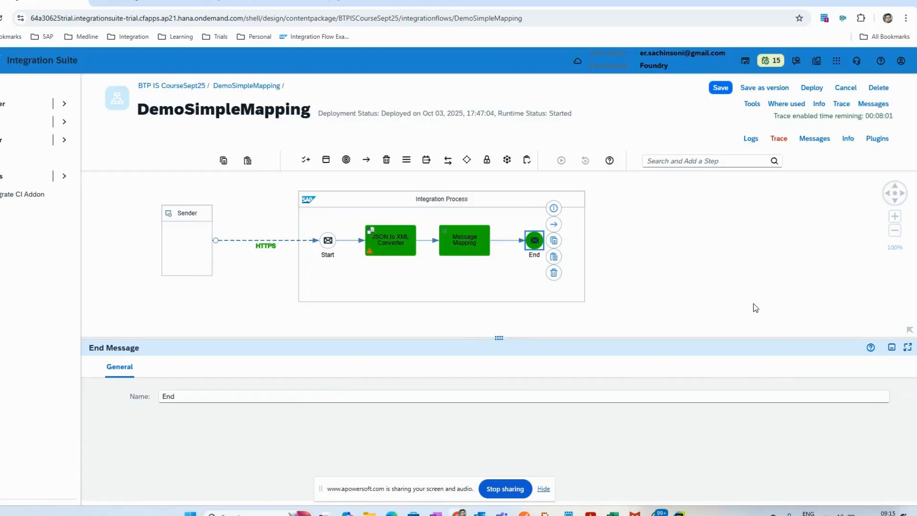
{"action": "left_click", "coordinate": [689, 264]}
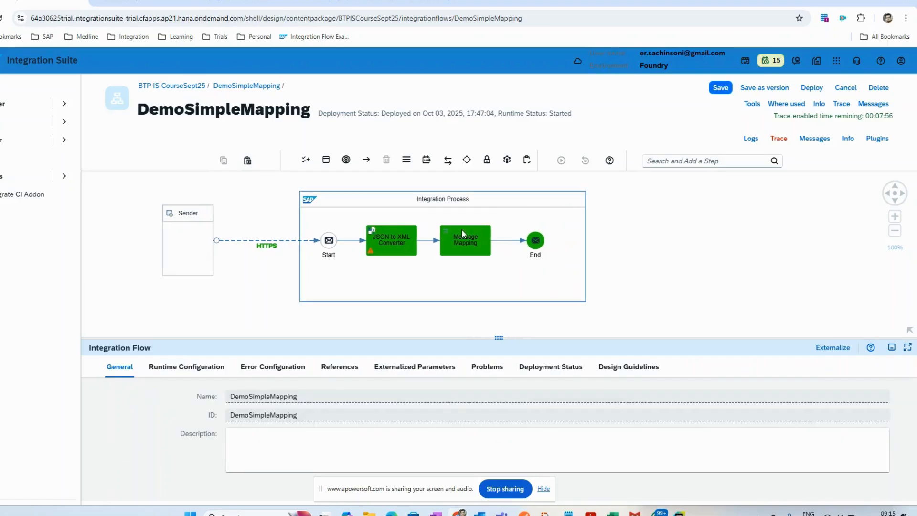
Step: Go back to the BTP IS CourseSept25 package and put it in edit mode, closing the previous locked session
{"action": "left_click", "coordinate": [168, 90]}
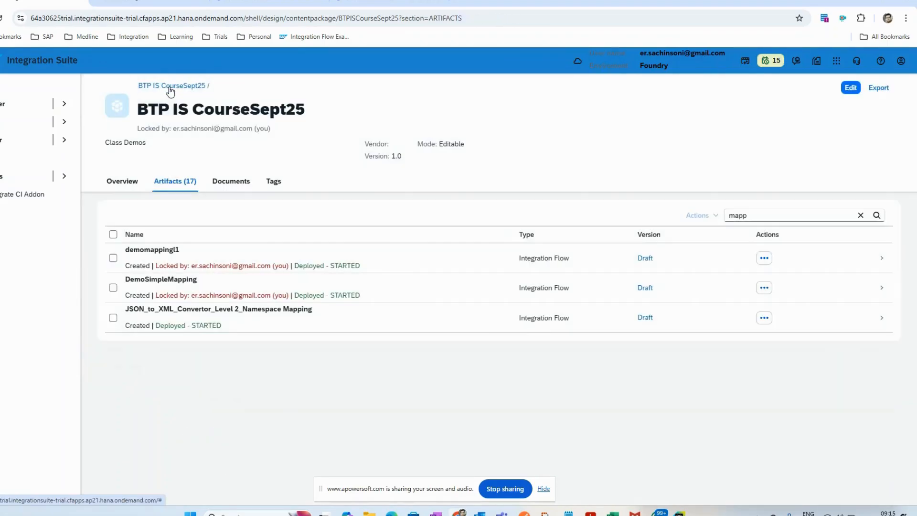
{"action": "left_click", "coordinate": [850, 88]}
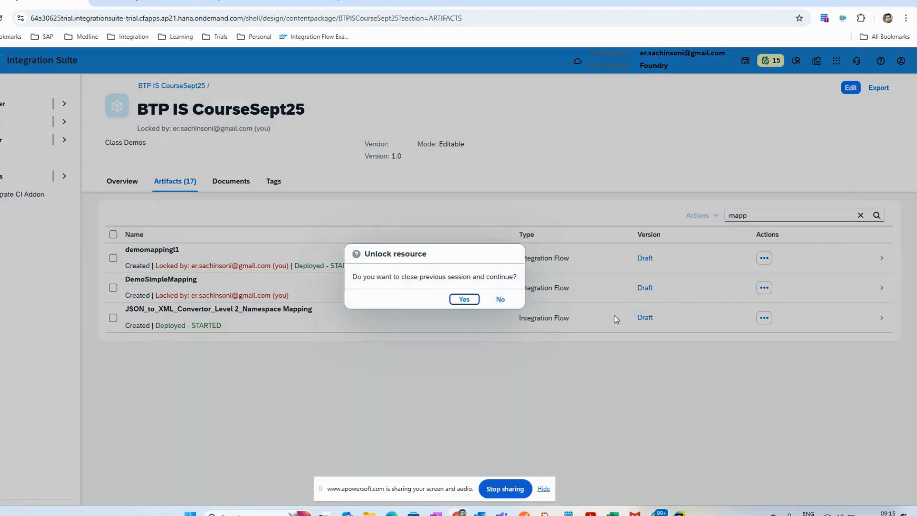
{"action": "left_click", "coordinate": [462, 300]}
Step: Add a new integration flow named DemoSimpleMappingCopy to the package and open it in the editor
{"action": "left_click", "coordinate": [603, 177]}
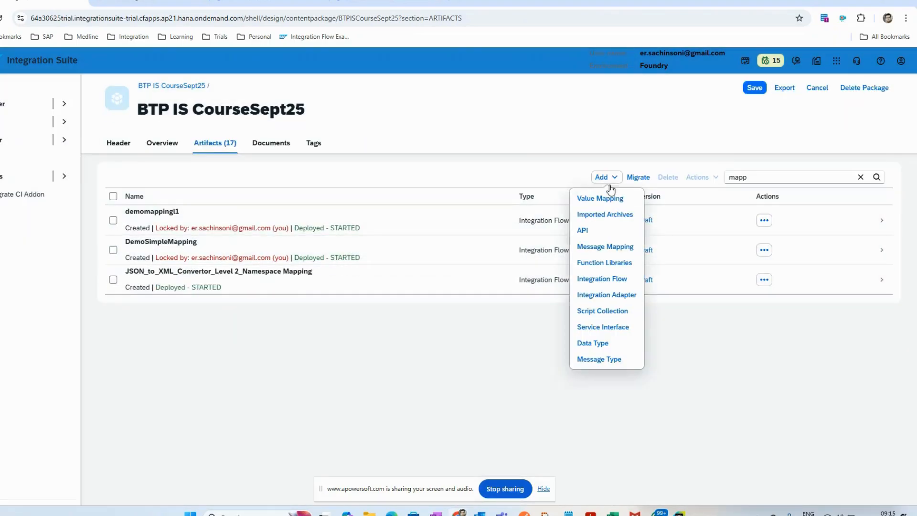
{"action": "left_click", "coordinate": [614, 274]}
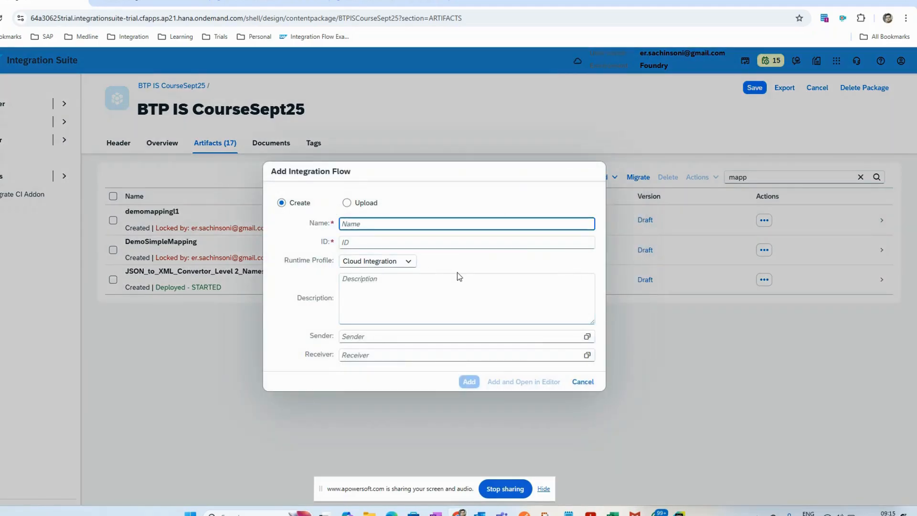
{"action": "type", "text": "Demo"}
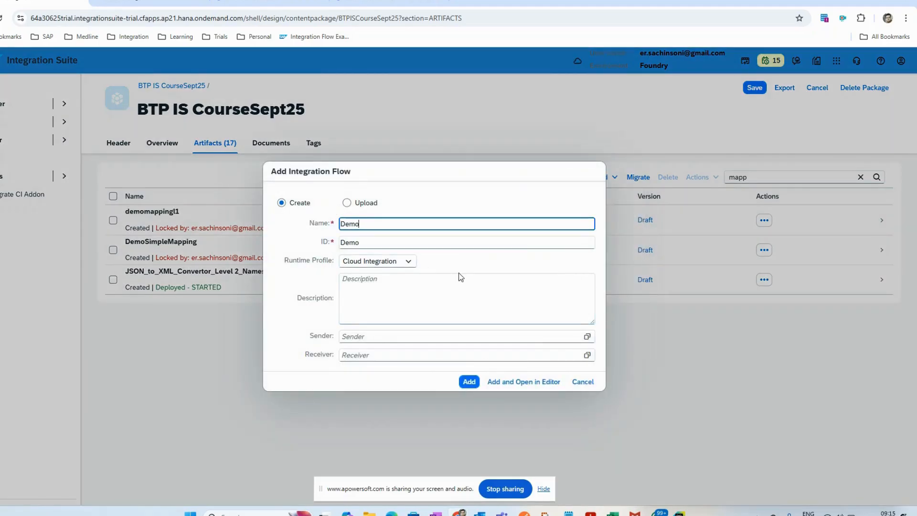
{"action": "type", "text": "Simple"}
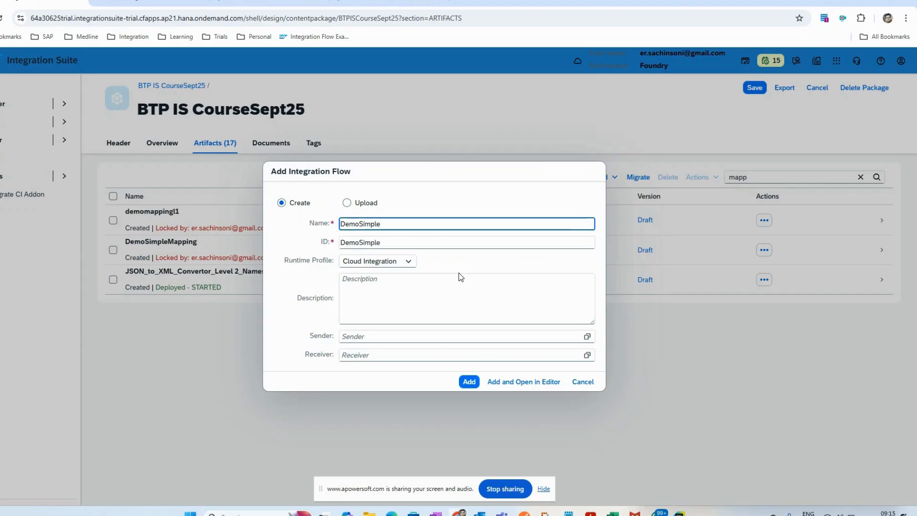
{"action": "type", "text": "MappingCopy"}
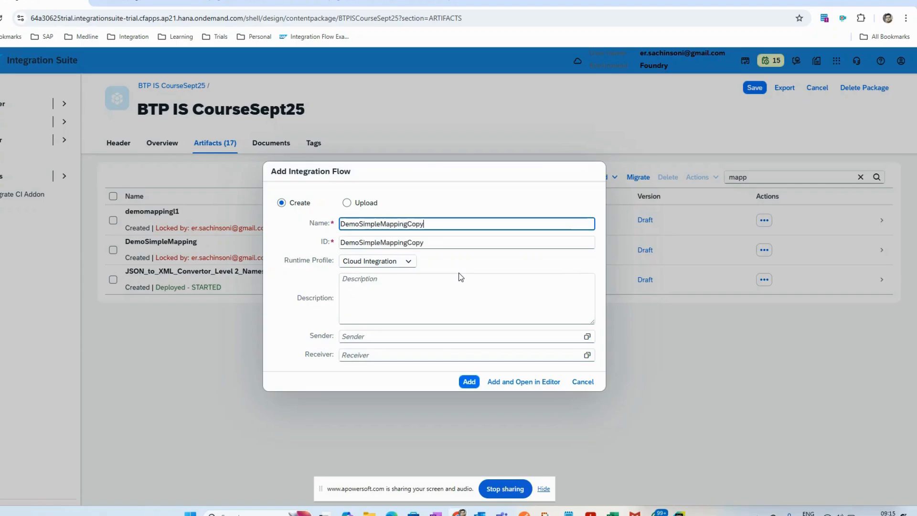
{"action": "left_click", "coordinate": [530, 381]}
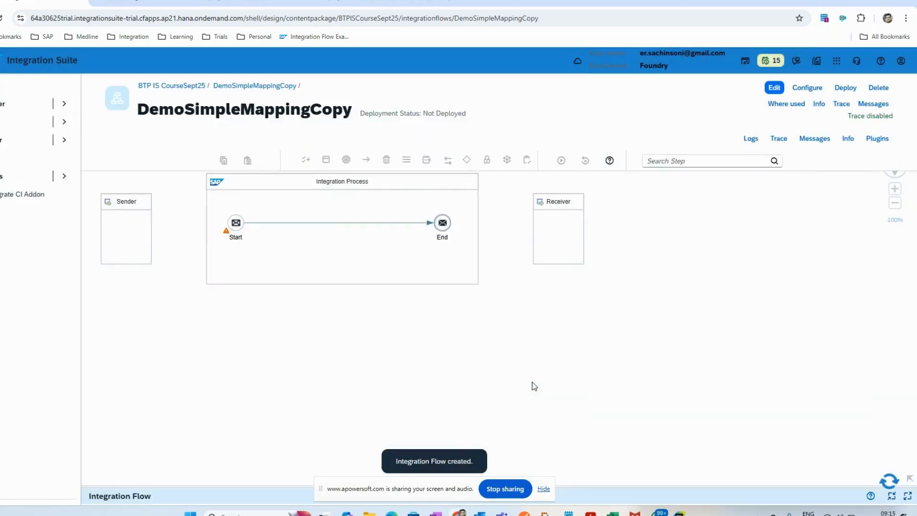
Step: Put the integration flow in edit mode, delete the Receiver participant, and shift the Integration Process farther right on the canvas
{"action": "left_click", "coordinate": [774, 87]}
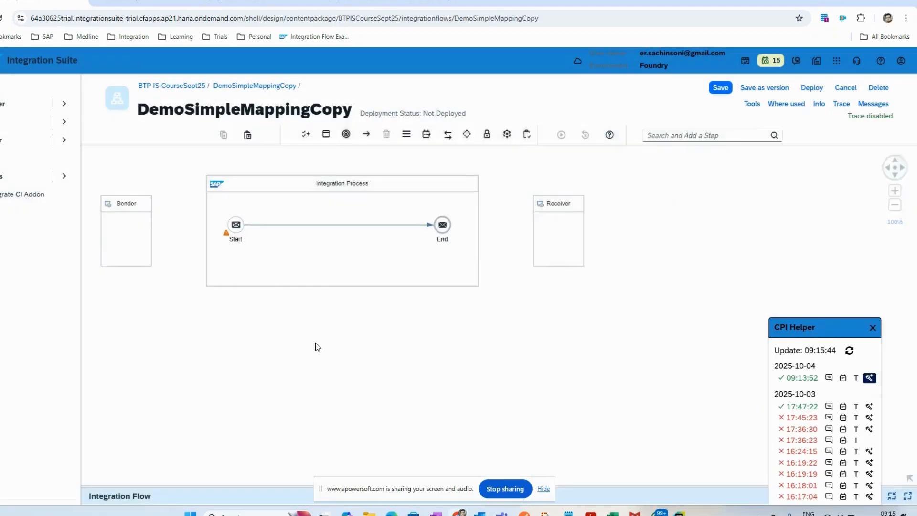
{"action": "left_click", "coordinate": [557, 260]}
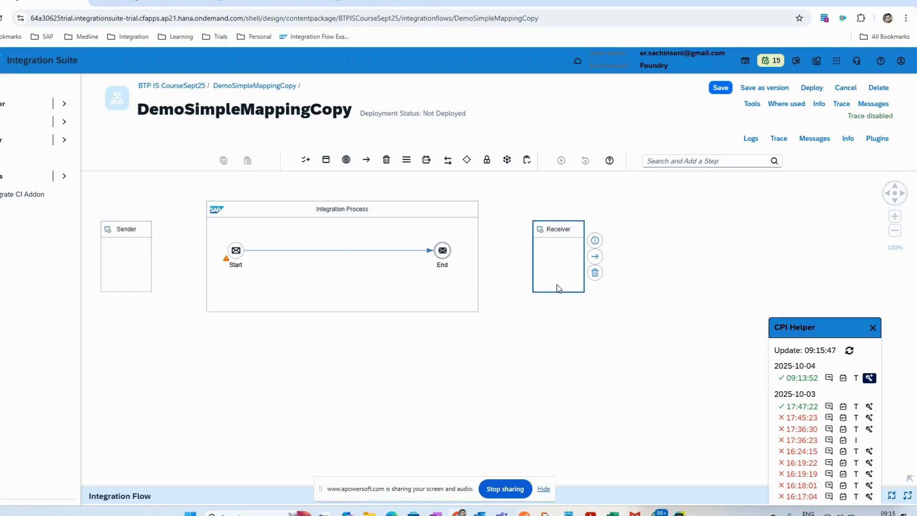
{"action": "left_click", "coordinate": [592, 273]}
{"action": "left_click_drag", "start_coordinate": [338, 218], "coordinate": [519, 218]}
Step: Move the Sender closer to the Integration Process and connect it to the Start event with an HTTPS adapter
{"action": "left_click_drag", "start_coordinate": [122, 248], "coordinate": [399, 262]}
{"action": "left_click", "coordinate": [295, 258]}
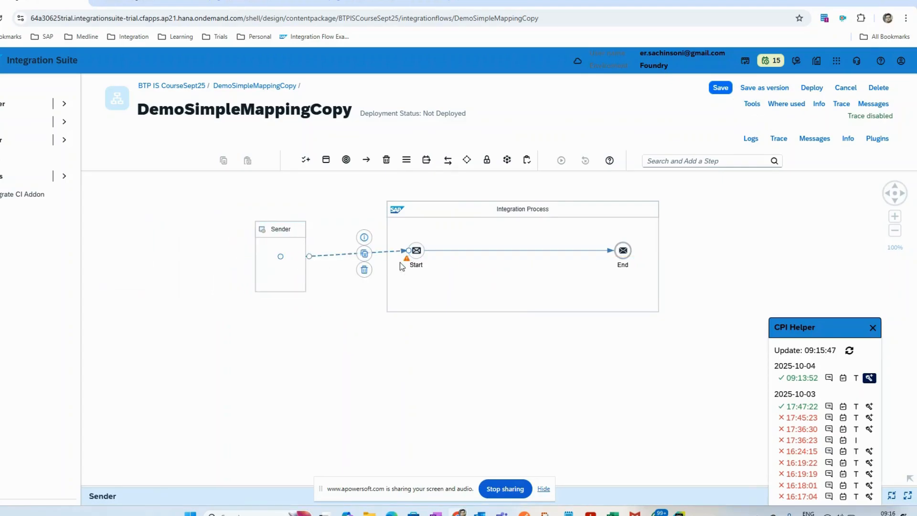
{"action": "left_click", "coordinate": [388, 369]}
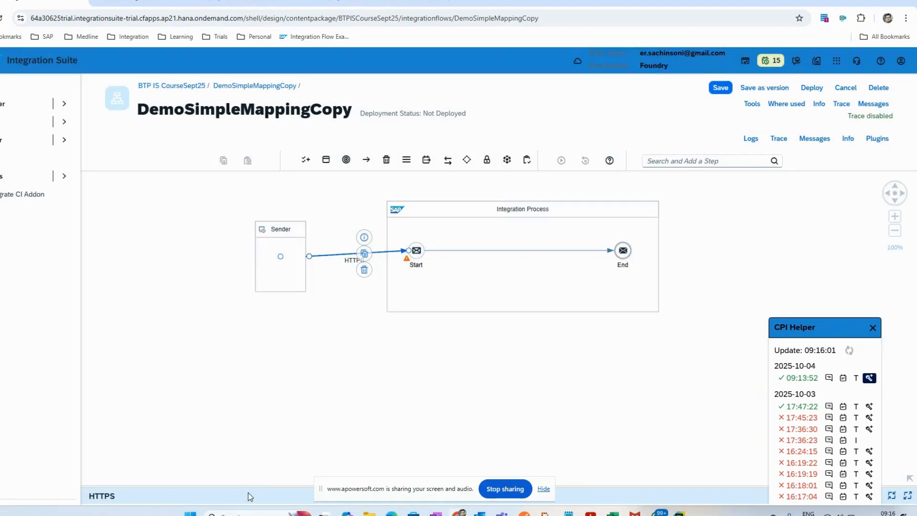
Step: Set the HTTPS sender address to /demosimplemappingcopy, turn off CSRF protection, and save the flow
{"action": "left_click", "coordinate": [254, 485]}
{"action": "left_click", "coordinate": [168, 330]}
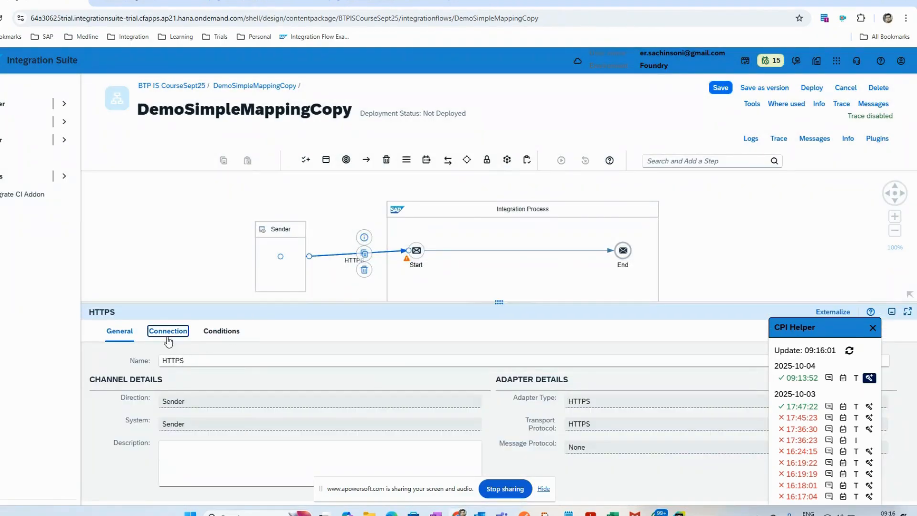
{"action": "left_click", "coordinate": [229, 378]}
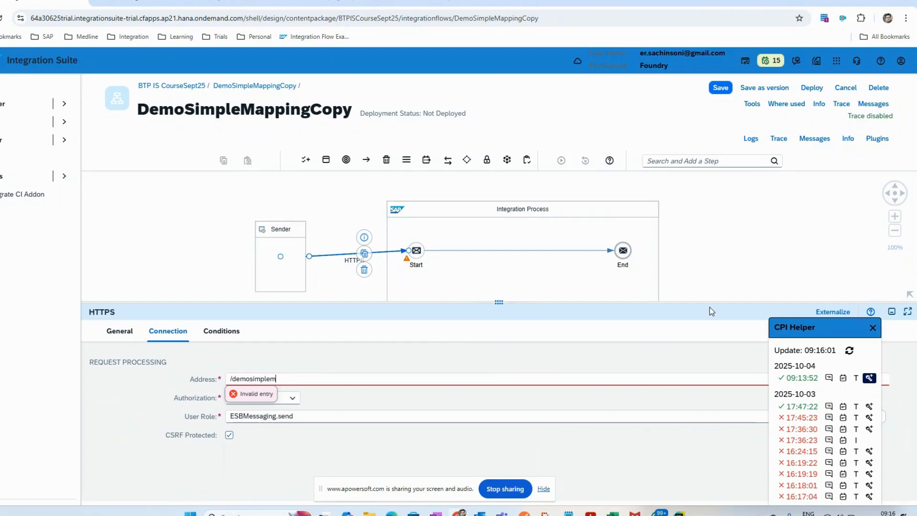
{"action": "type", "text": "opy"}
{"action": "left_click", "coordinate": [540, 327]}
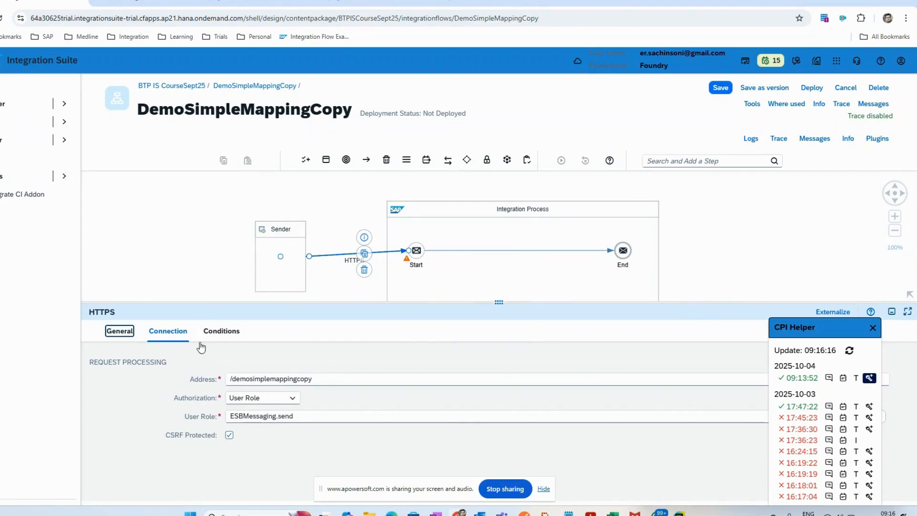
{"action": "left_click", "coordinate": [227, 437]}
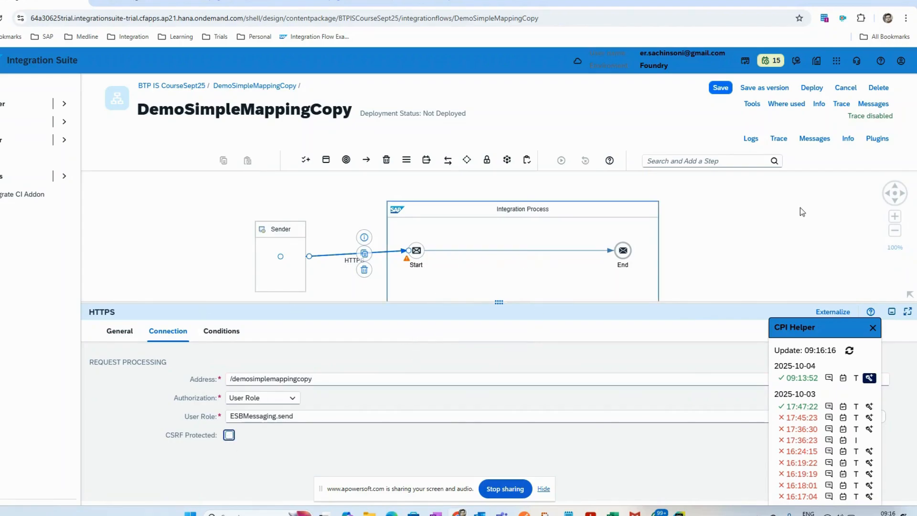
{"action": "left_click", "coordinate": [720, 88]}
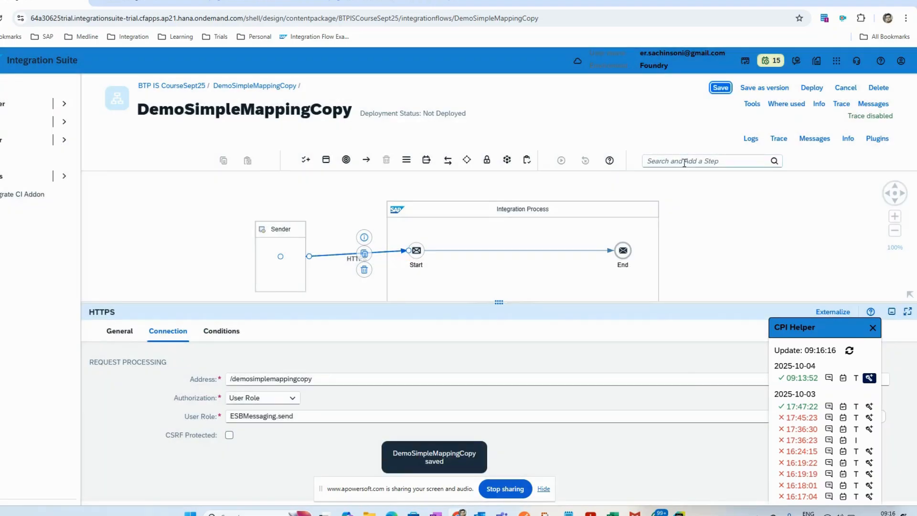
Step: Add a JSON to XML Converter to the flow directly after the Start event
{"action": "left_click", "coordinate": [684, 161]}
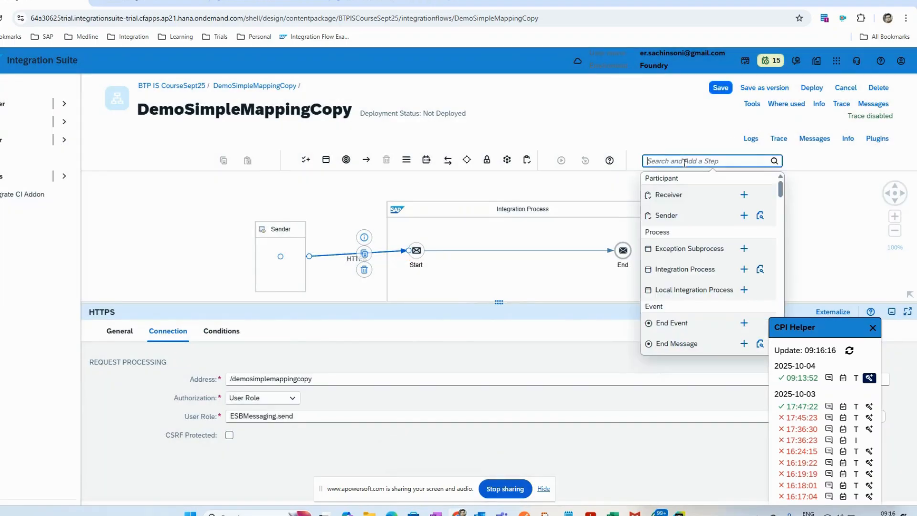
{"action": "type", "text": "conve"}
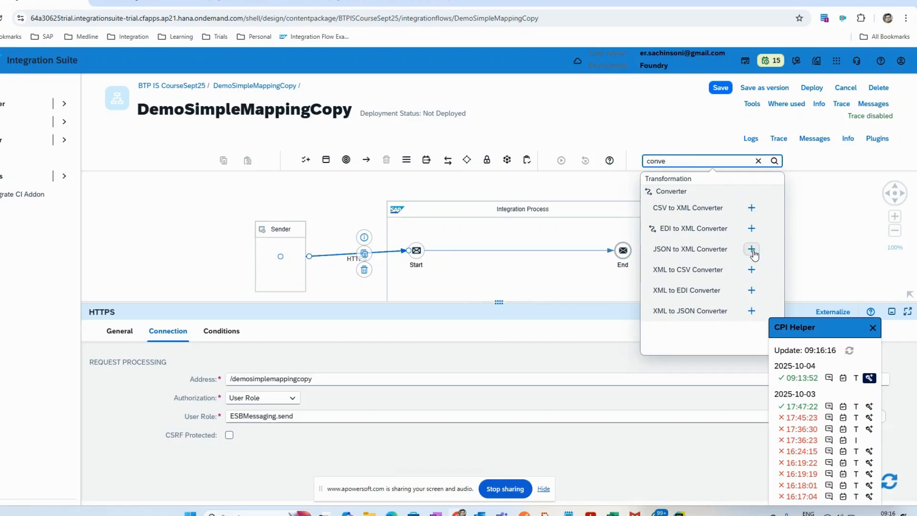
{"action": "left_click", "coordinate": [751, 249]}
{"action": "left_click", "coordinate": [463, 253]}
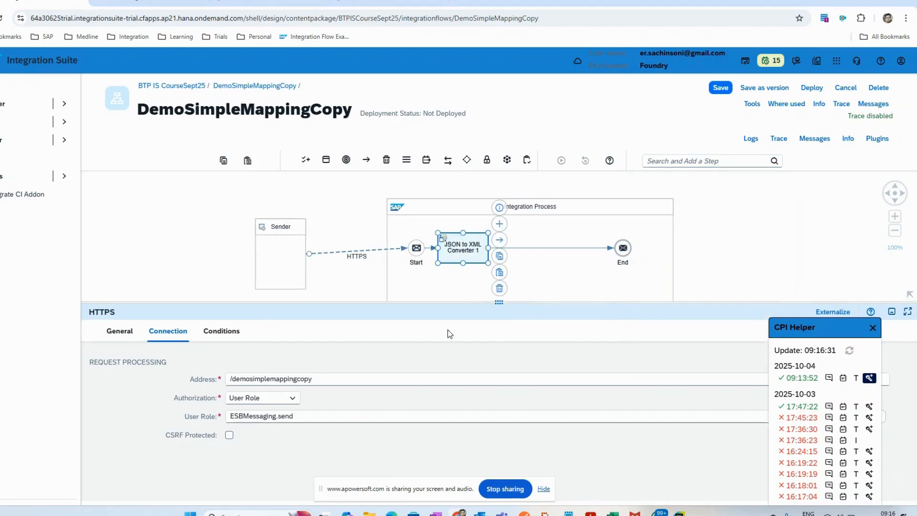
Step: Set the converter's XML root element name to Customer, comparing it with the XML response in Postman
{"action": "left_click", "coordinate": [167, 330]}
{"action": "scroll", "coordinate": [277, 451], "scroll_direction": "down", "scroll_amount": 1}
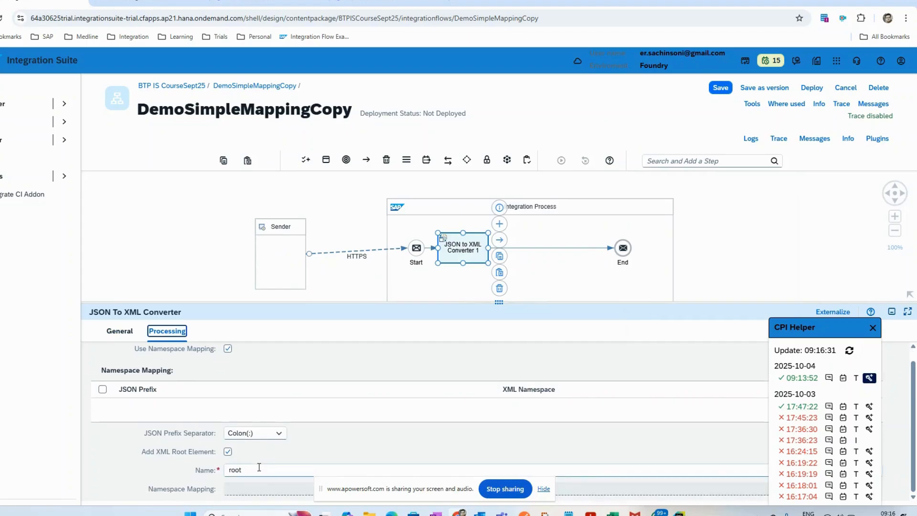
{"action": "double_click", "coordinate": [235, 470]}
{"action": "type", "text": "Customer"}
{"action": "key", "text": "alt+Tab"}
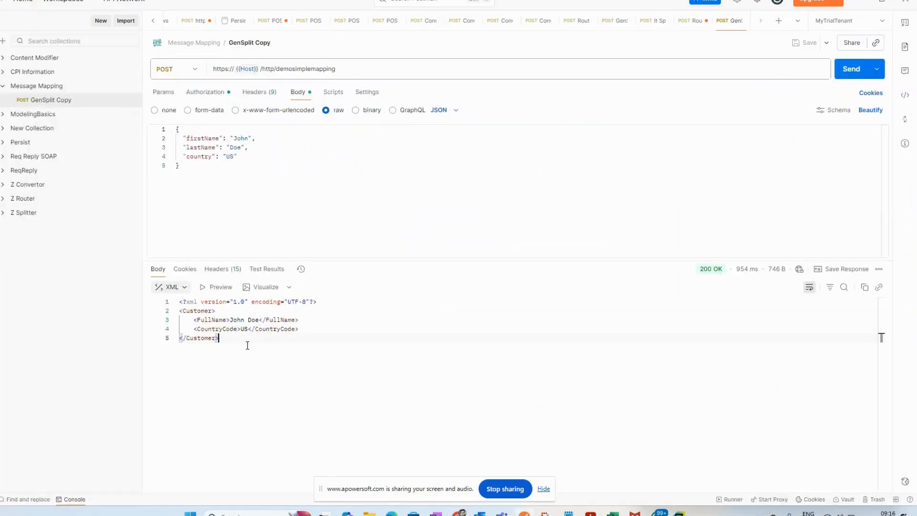
{"action": "key", "text": "alt+Tab"}
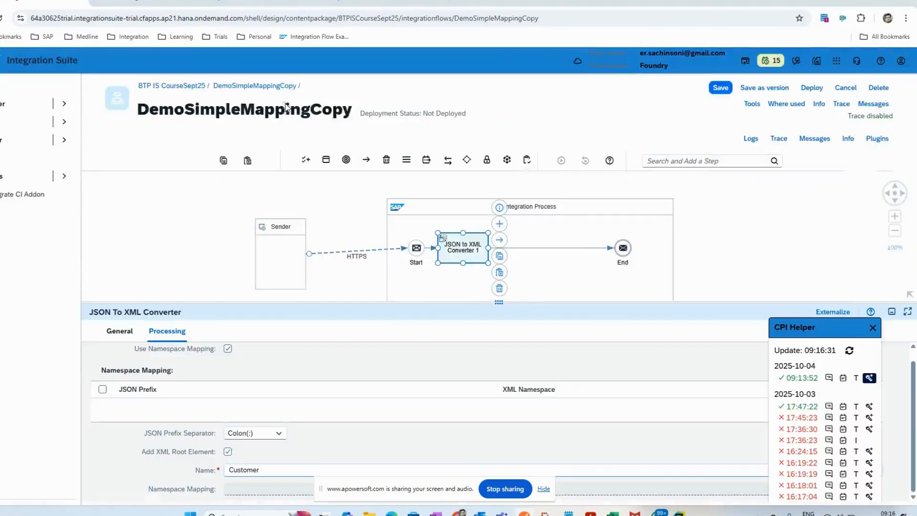
{"action": "key", "text": "alt+Tab"}
{"action": "left_click_drag", "start_coordinate": [239, 340], "coordinate": [144, 302]}
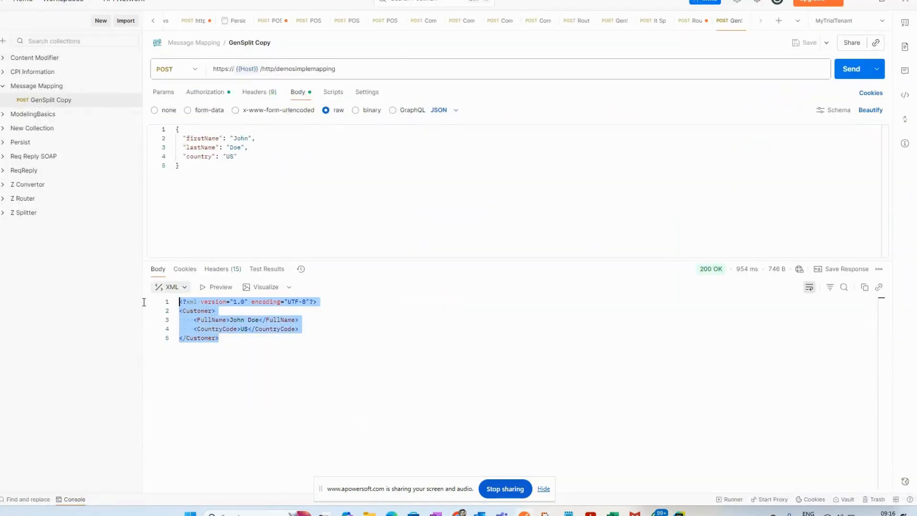
{"action": "key", "text": "alt+Tab"}
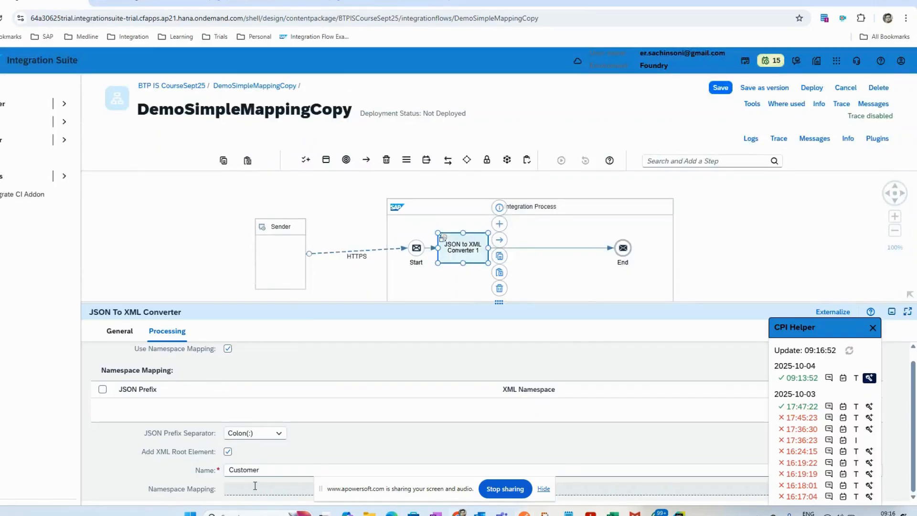
Step: Add a Message Mapping step between the JSON to XML Converter and the End event
{"action": "left_click", "coordinate": [740, 162]}
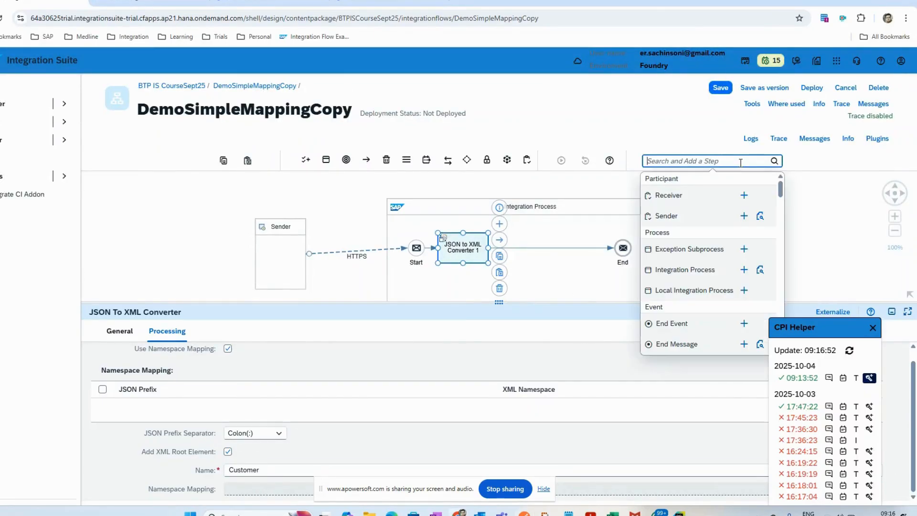
{"action": "type", "text": "mess"}
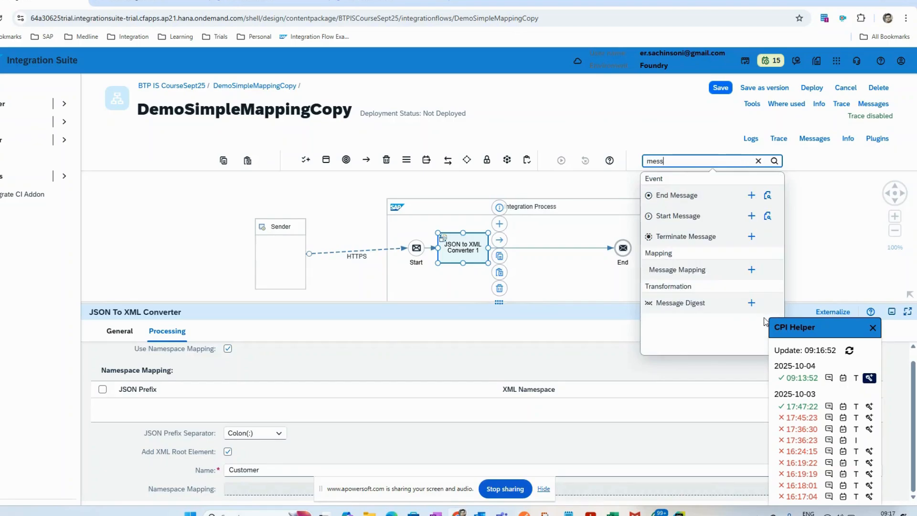
{"action": "left_click", "coordinate": [751, 269]}
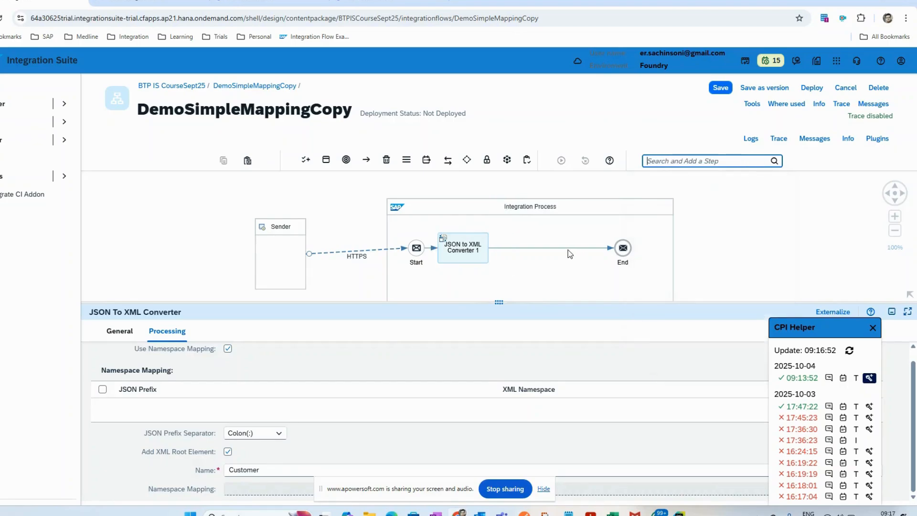
{"action": "left_click", "coordinate": [546, 249]}
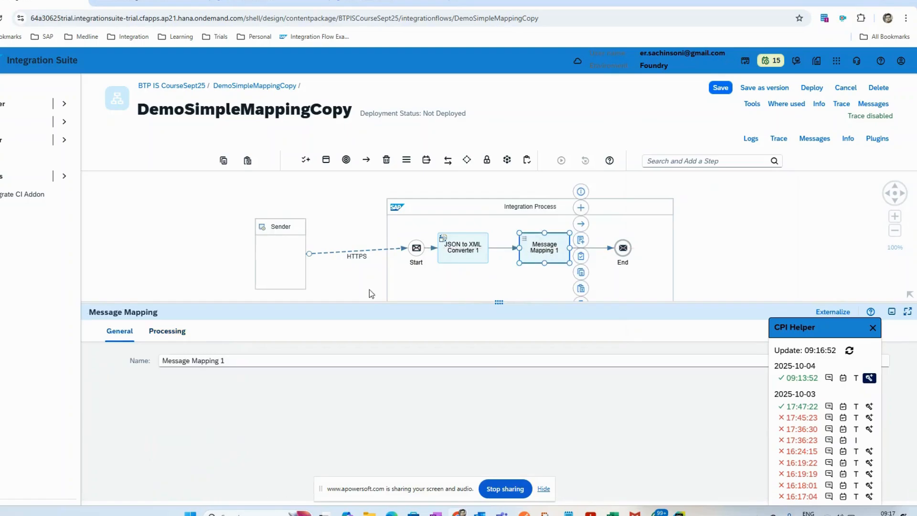
Step: Create a new message mapping named CustomertoCustomer for the Message Mapping step, and close CPI Helper
{"action": "left_click", "coordinate": [167, 331]}
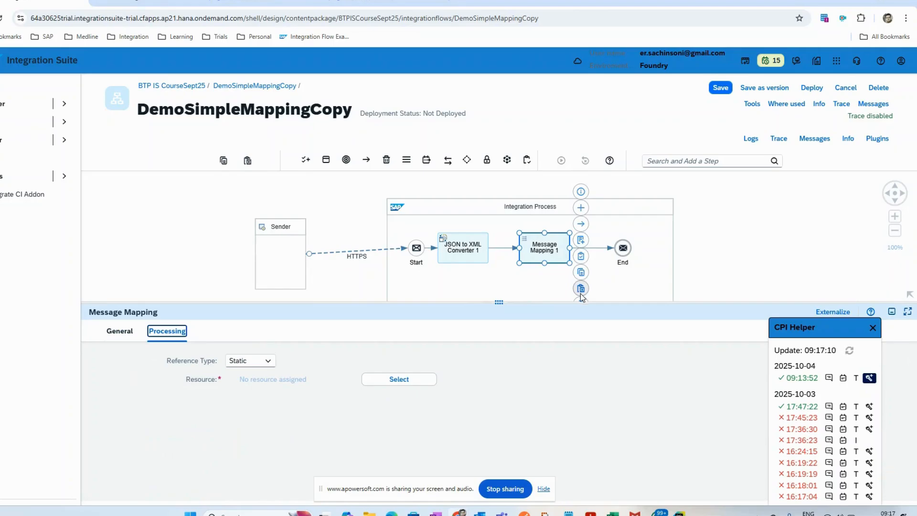
{"action": "left_click", "coordinate": [582, 240]}
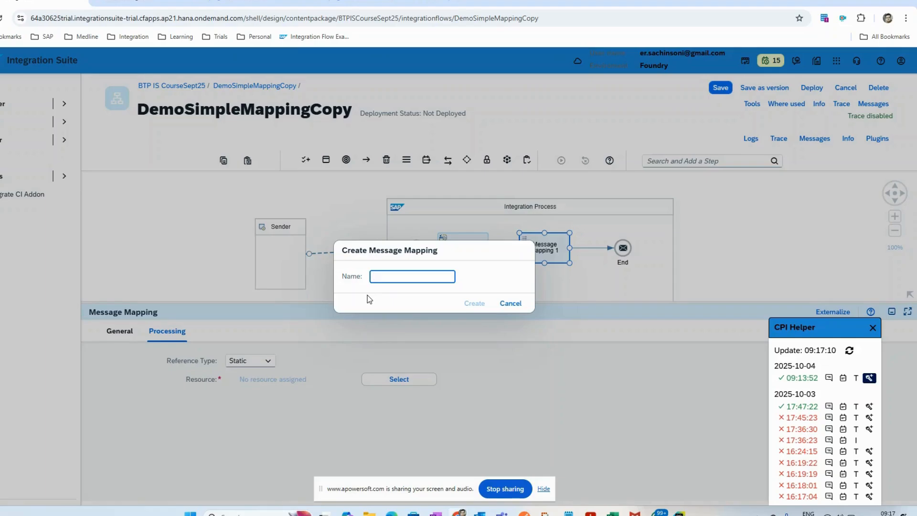
{"action": "type", "text": "CustomertoCustomer"}
{"action": "left_click", "coordinate": [474, 303]}
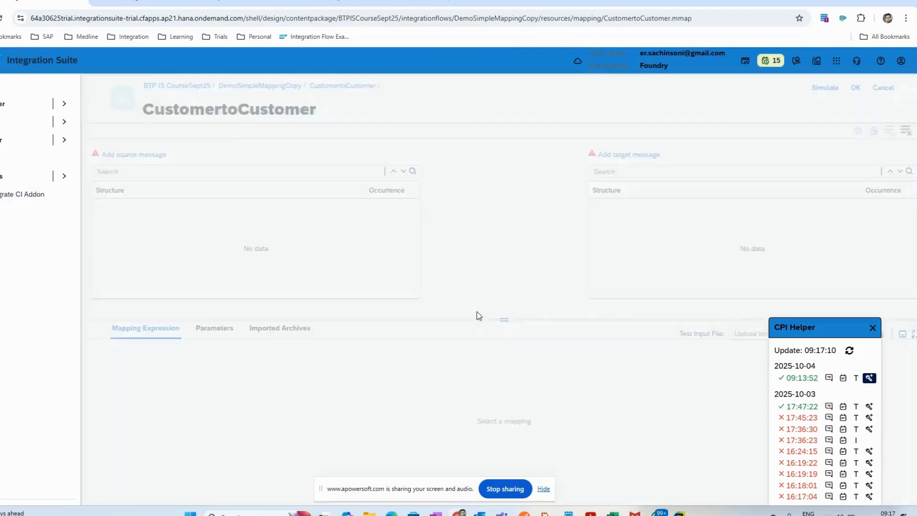
{"action": "left_click", "coordinate": [873, 327]}
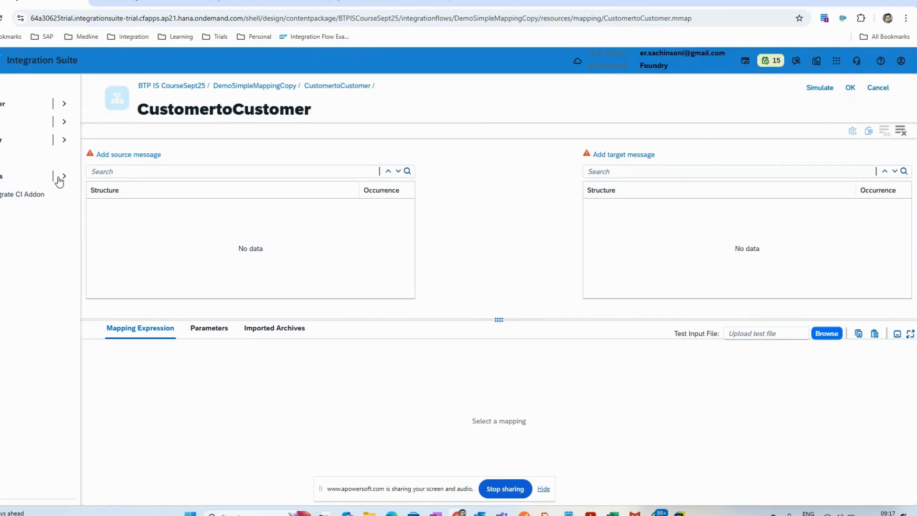
Step: Upload Source Customer Schema SC1.xsd from the file system as the mapping's source message
{"action": "left_click", "coordinate": [117, 154]}
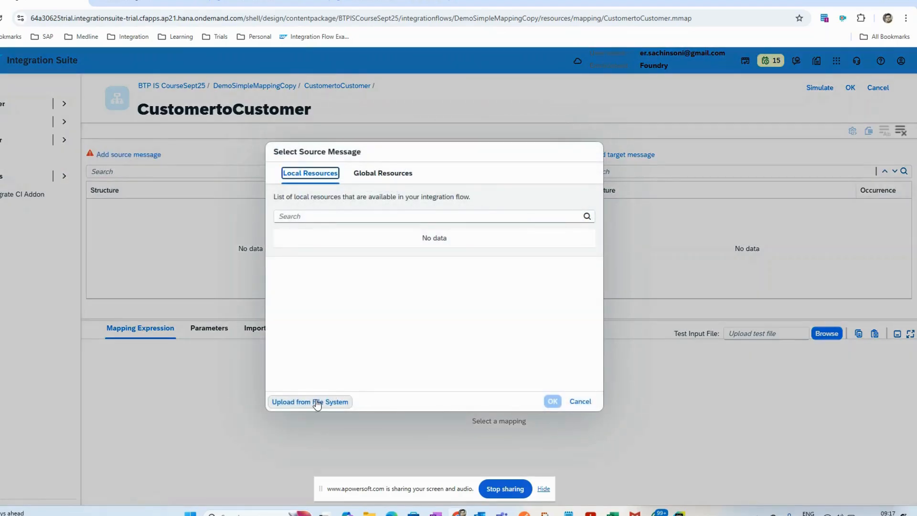
{"action": "left_click", "coordinate": [293, 402]}
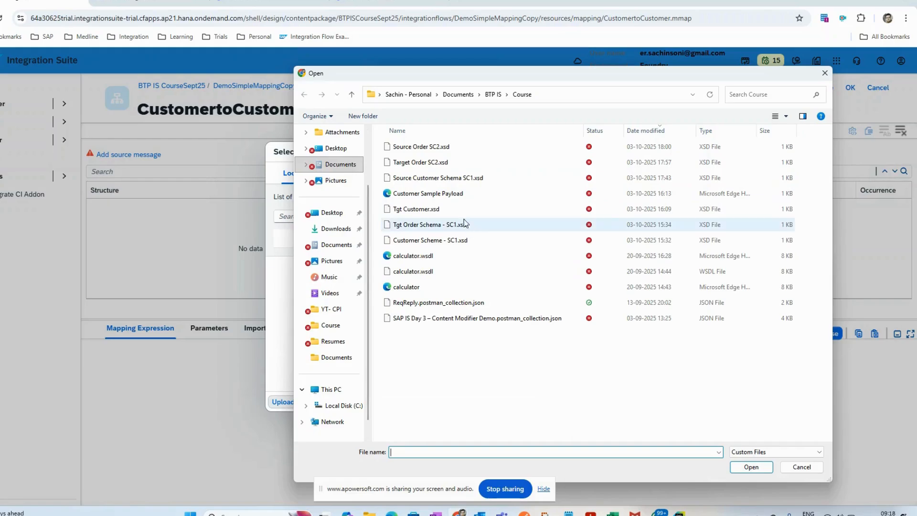
{"action": "left_click", "coordinate": [467, 179]}
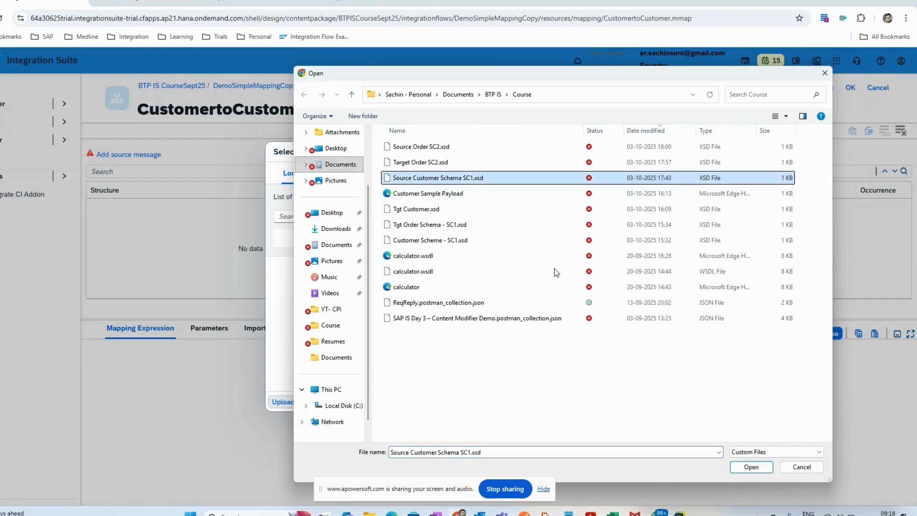
{"action": "left_click", "coordinate": [751, 467]}
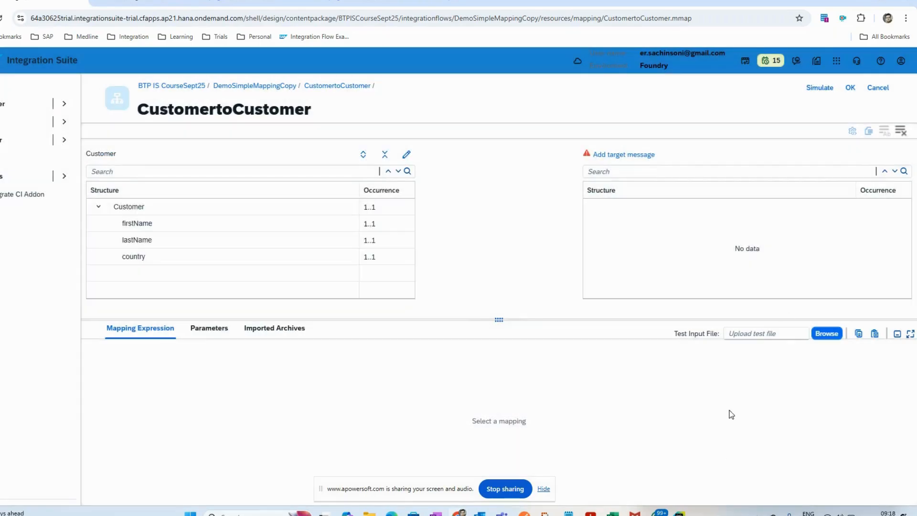
Step: Upload Tgt Customer.xsd from the file system as the mapping's target message
{"action": "left_click", "coordinate": [620, 154]}
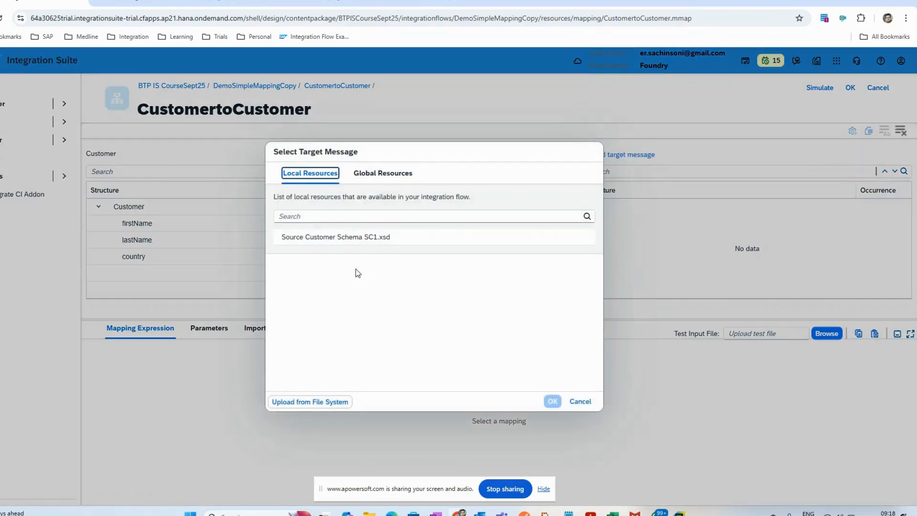
{"action": "left_click", "coordinate": [310, 402]}
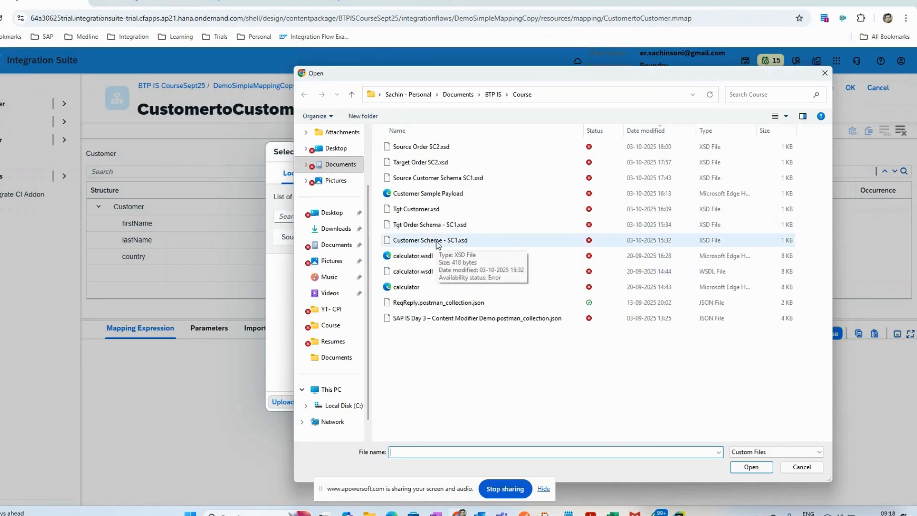
{"action": "left_click", "coordinate": [425, 212]}
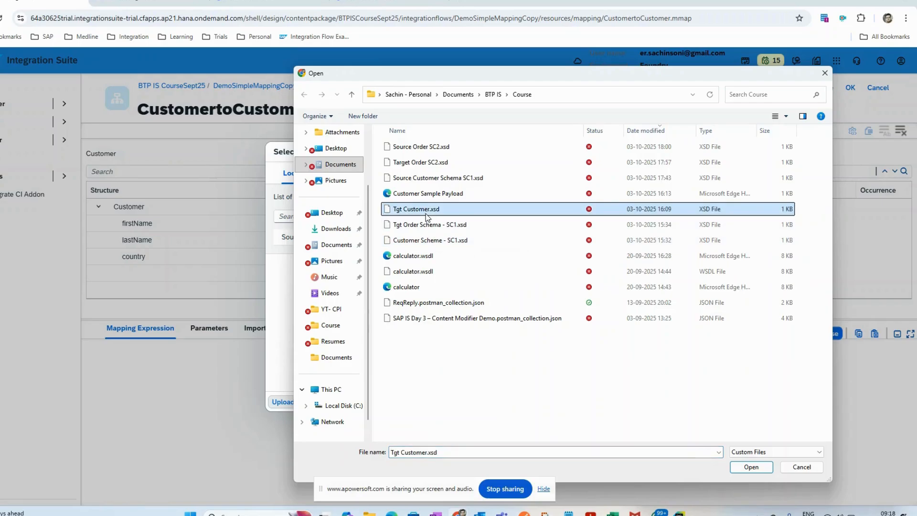
{"action": "left_click", "coordinate": [746, 466]}
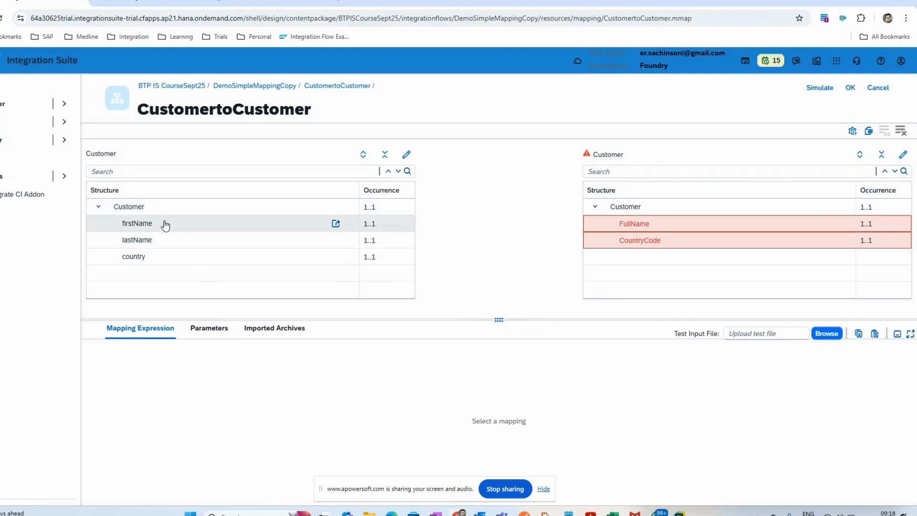
Step: Map the source Customer node to the target Customer, firstName to FullName, and country to CountryCode
{"action": "left_click_drag", "start_coordinate": [172, 208], "coordinate": [599, 207]}
{"action": "left_click_drag", "start_coordinate": [204, 225], "coordinate": [638, 230]}
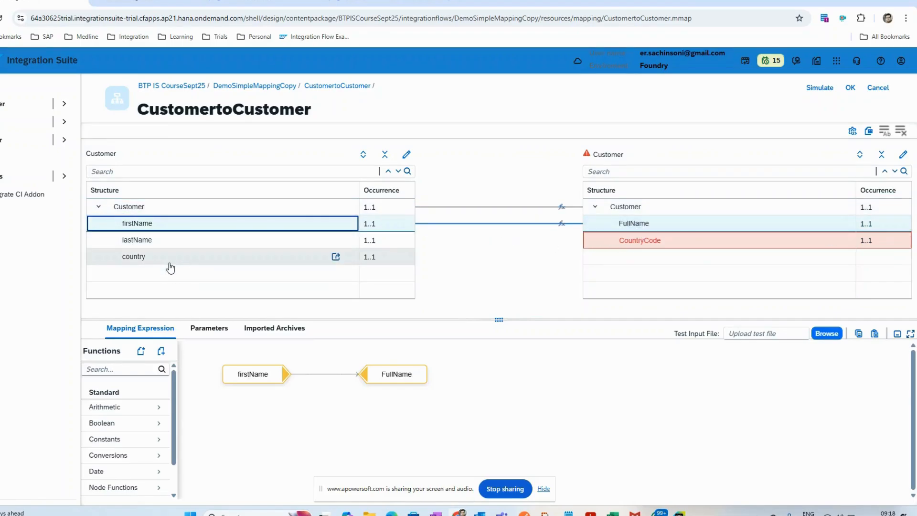
{"action": "left_click_drag", "start_coordinate": [170, 258], "coordinate": [583, 271]}
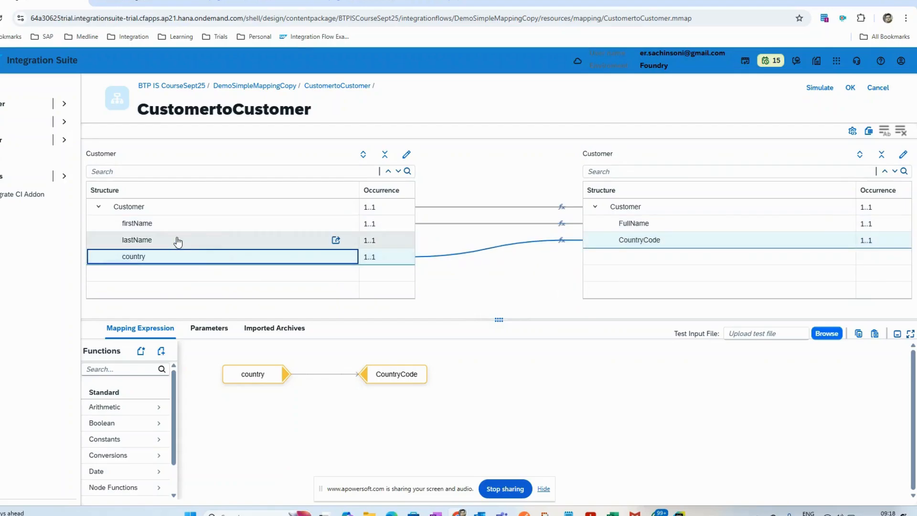
Step: Add the source lastName field to the mapping expression of the target FullName
{"action": "left_click", "coordinate": [621, 224]}
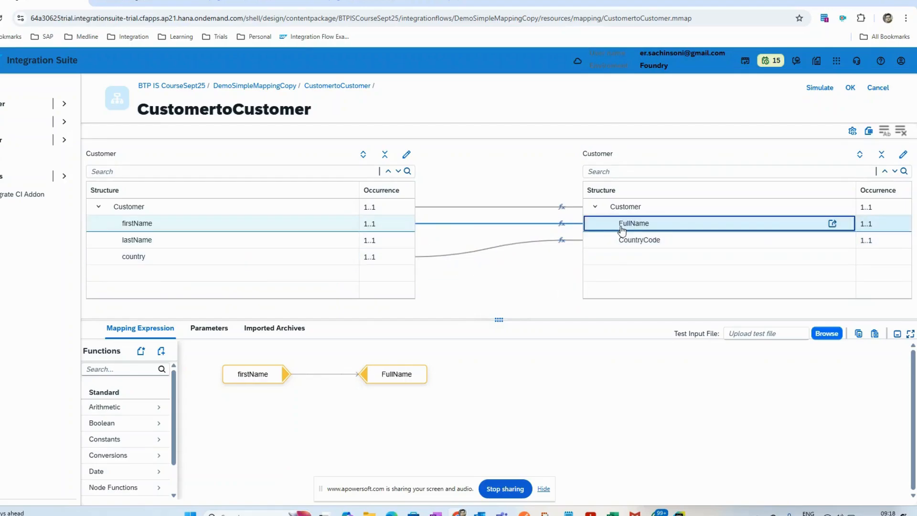
{"action": "left_click", "coordinate": [144, 241]}
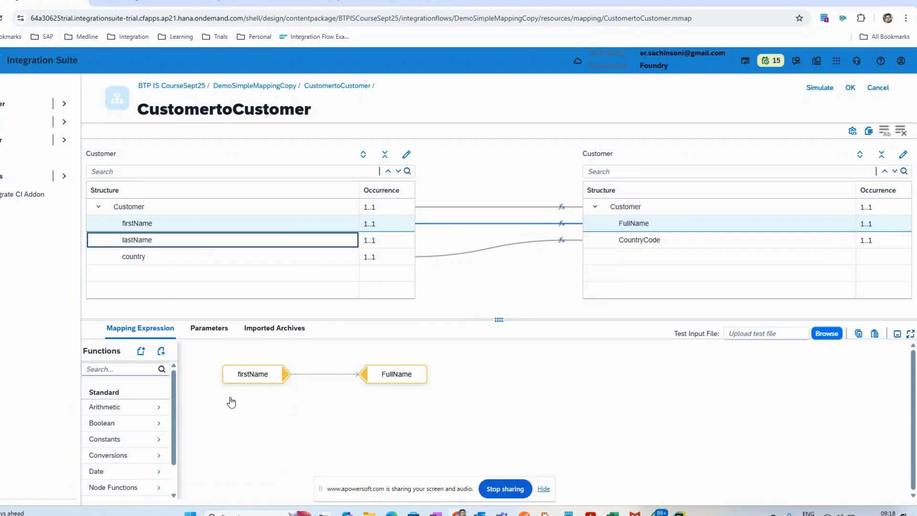
{"action": "left_click_drag", "start_coordinate": [264, 434], "coordinate": [254, 425]}
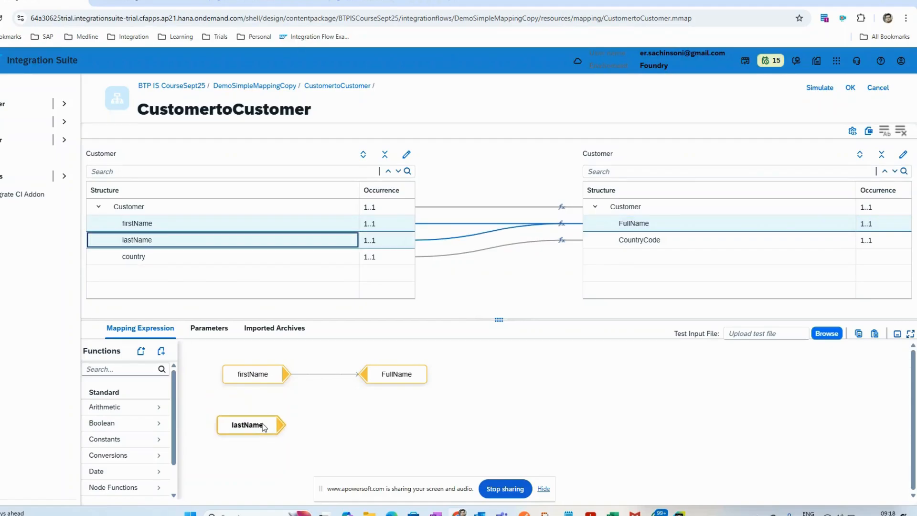
Step: Add the standard concat function to the FullName expression and place it between the source fields and the target
{"action": "left_click", "coordinate": [109, 370]}
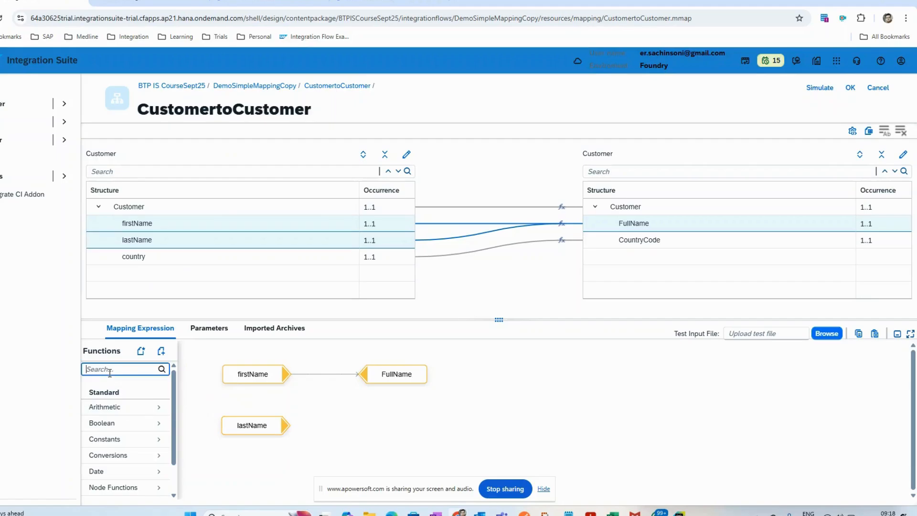
{"action": "type", "text": "concat"}
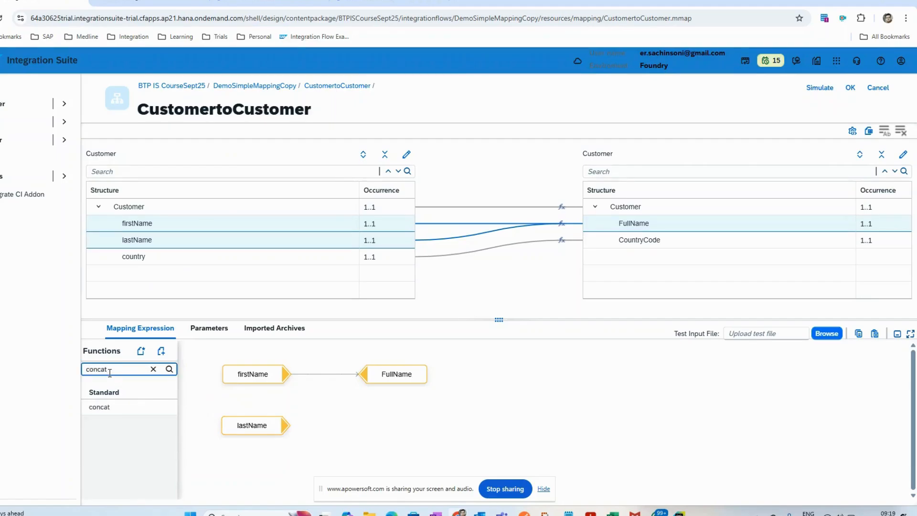
{"action": "left_click", "coordinate": [111, 408]}
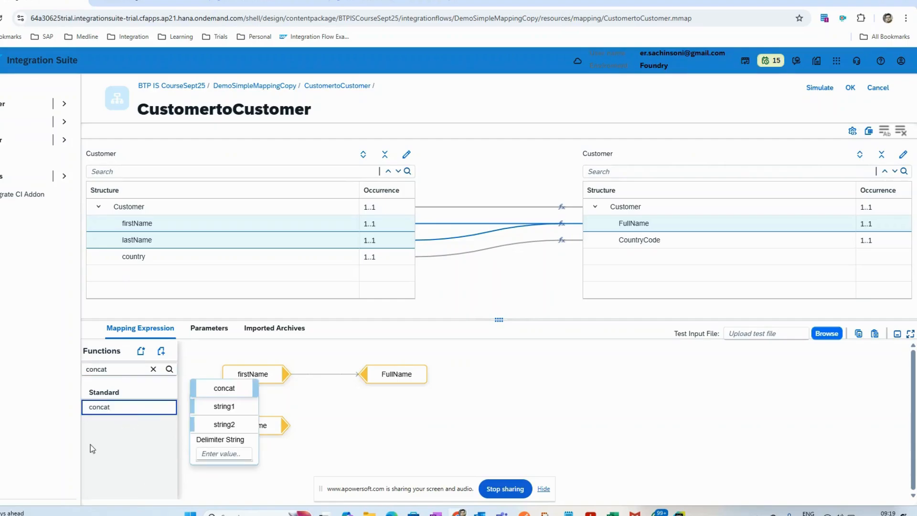
{"action": "left_click", "coordinate": [214, 394]}
{"action": "left_click_drag", "start_coordinate": [214, 395], "coordinate": [342, 403]}
{"action": "left_click_drag", "start_coordinate": [242, 432], "coordinate": [249, 432]}
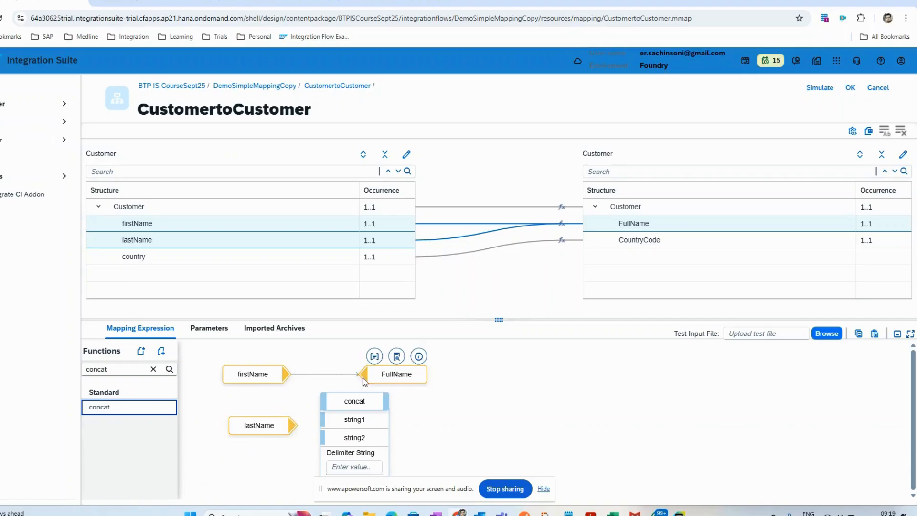
Step: Remove the direct link from firstName to FullName and space out the lastName, concat and FullName nodes
{"action": "left_click", "coordinate": [322, 374]}
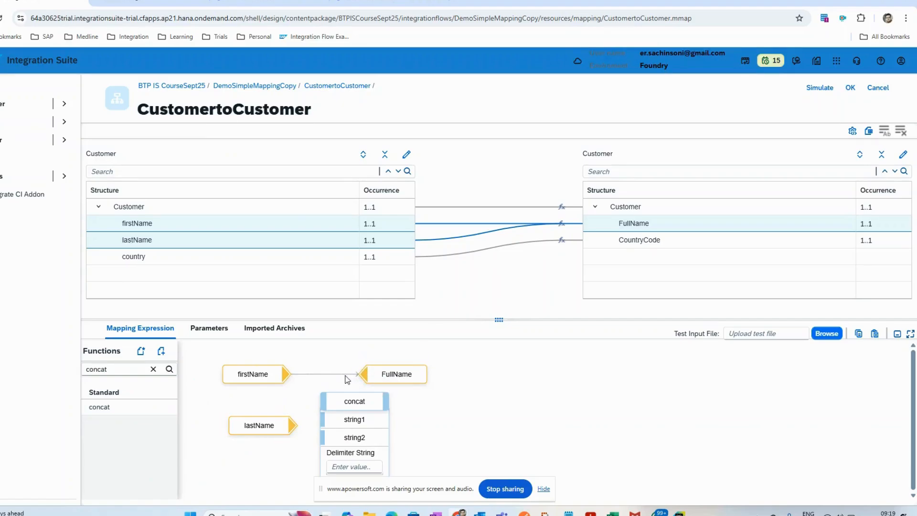
{"action": "left_click", "coordinate": [340, 371]}
{"action": "left_click_drag", "start_coordinate": [396, 375], "coordinate": [601, 381]}
{"action": "left_click", "coordinate": [355, 401]}
{"action": "left_click_drag", "start_coordinate": [354, 401], "coordinate": [412, 395]}
{"action": "left_click", "coordinate": [256, 428]}
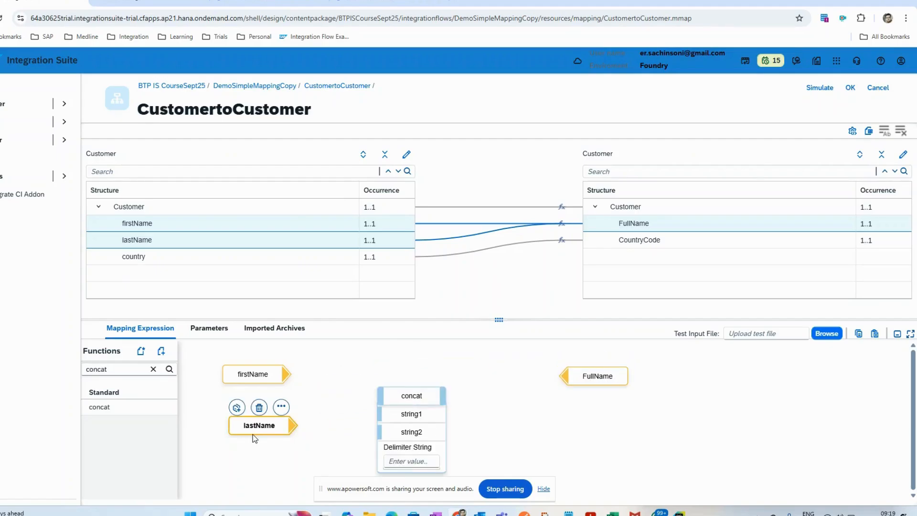
{"action": "left_click_drag", "start_coordinate": [255, 426], "coordinate": [251, 422]}
{"action": "left_click_drag", "start_coordinate": [420, 396], "coordinate": [416, 396]}
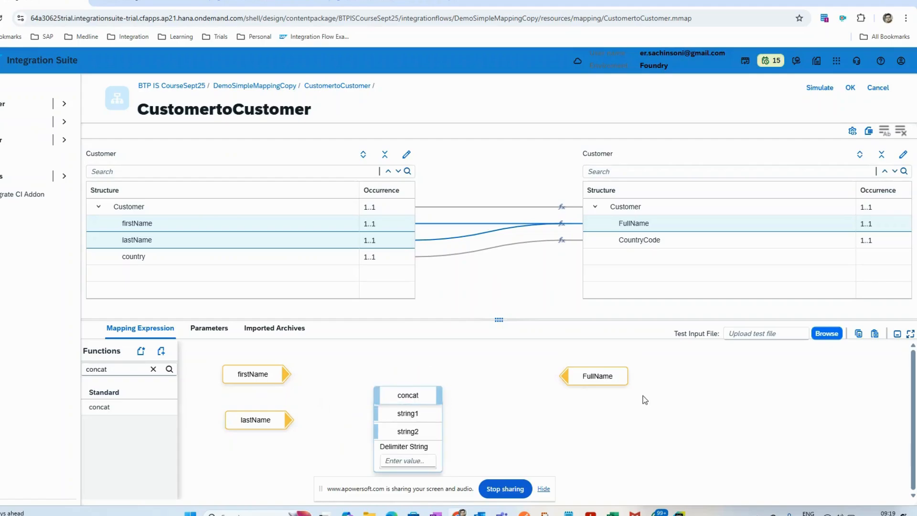
{"action": "left_click_drag", "start_coordinate": [611, 380], "coordinate": [591, 388]}
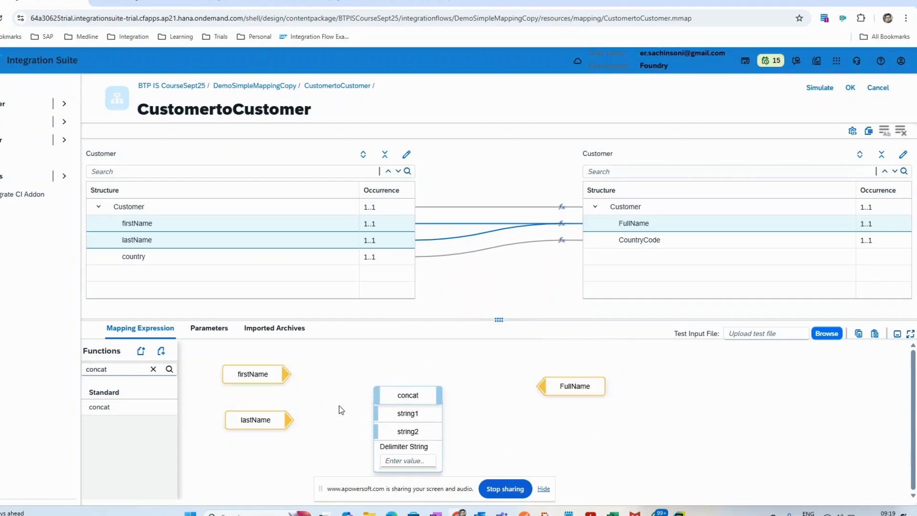
Step: Connect firstName to string1 and lastName to string2 of concat, set a space as delimiter, and link concat to FullName
{"action": "left_click_drag", "start_coordinate": [292, 376], "coordinate": [376, 413]}
{"action": "left_click_drag", "start_coordinate": [286, 377], "coordinate": [377, 431]}
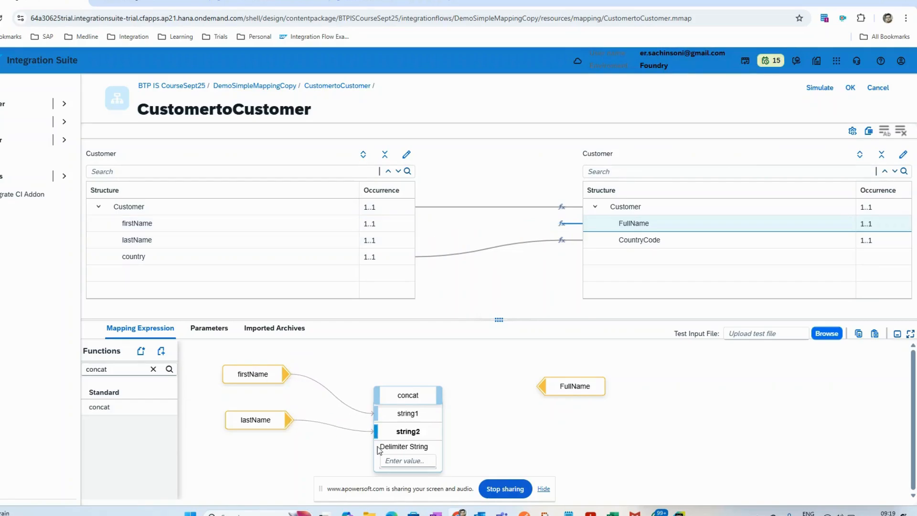
{"action": "left_click", "coordinate": [409, 460]}
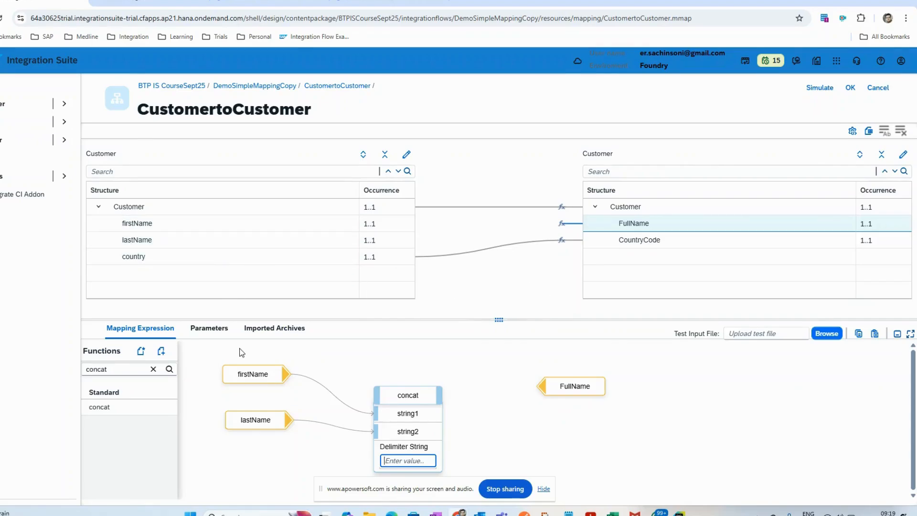
{"action": "left_click", "coordinate": [253, 361]}
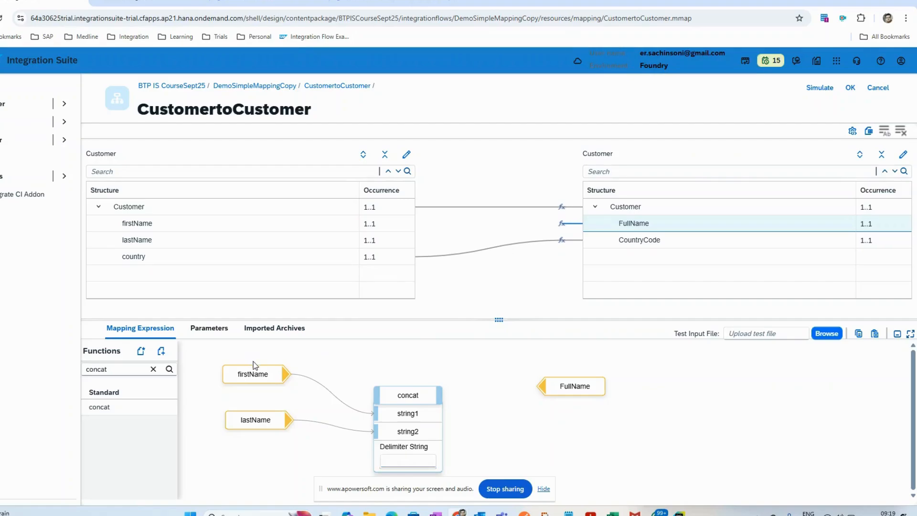
{"action": "left_click", "coordinate": [412, 460]}
{"action": "left_click_drag", "start_coordinate": [441, 400], "coordinate": [543, 386]}
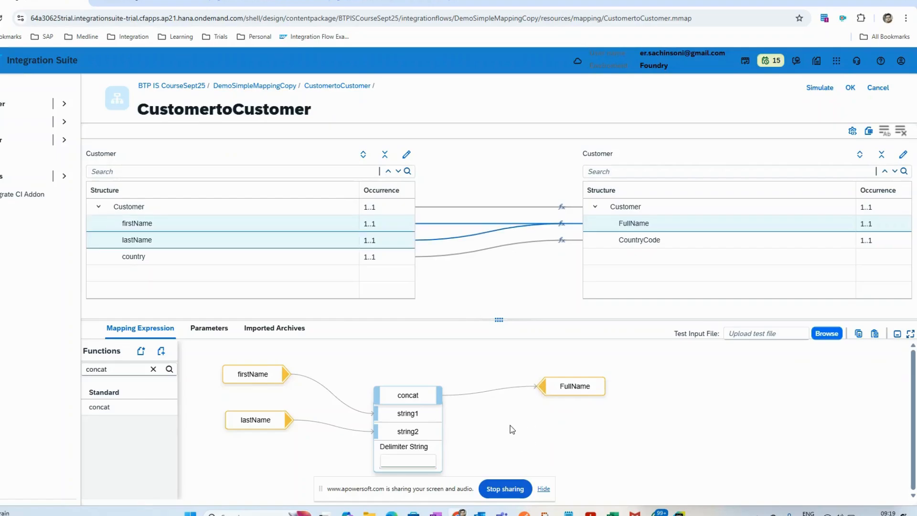
Step: Check the CountryCode mapping, accept the CustomertoCustomer mapping, and show the mapping resource assigned to Message Mapping 1
{"action": "left_click", "coordinate": [642, 243]}
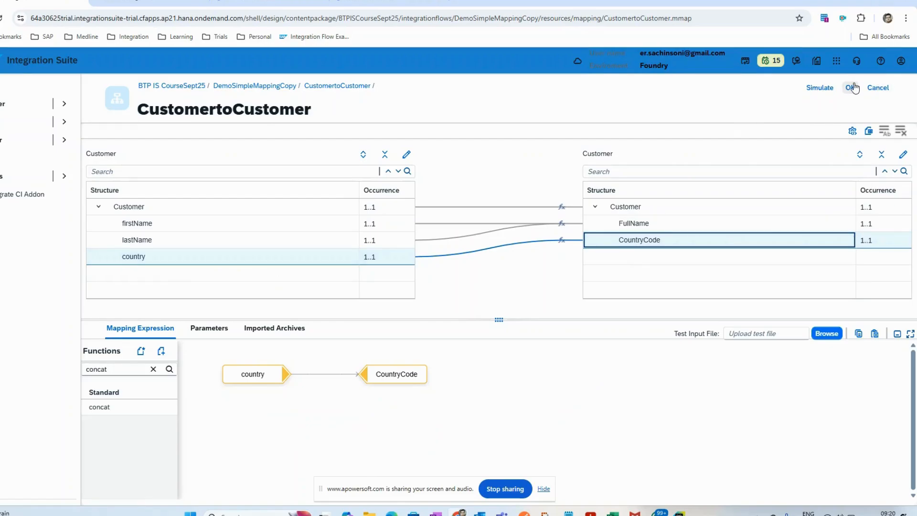
{"action": "left_click", "coordinate": [850, 87]}
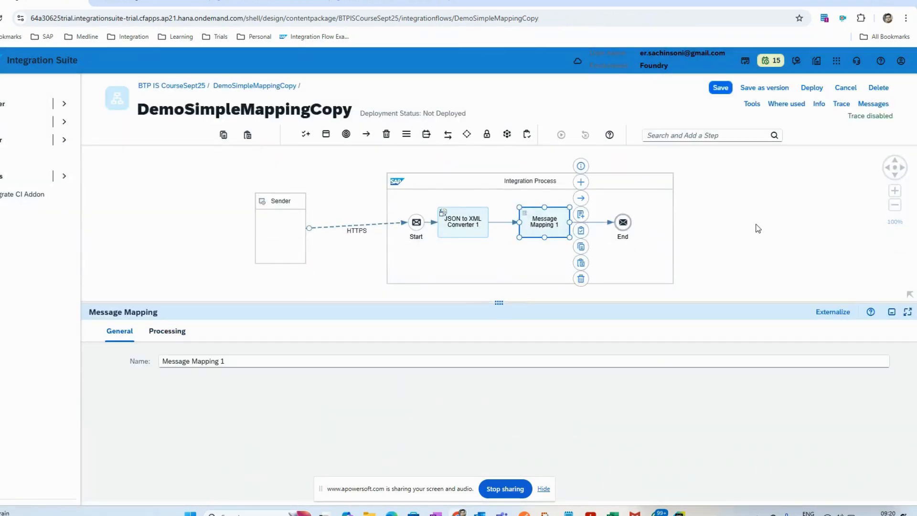
{"action": "left_click", "coordinate": [173, 334]}
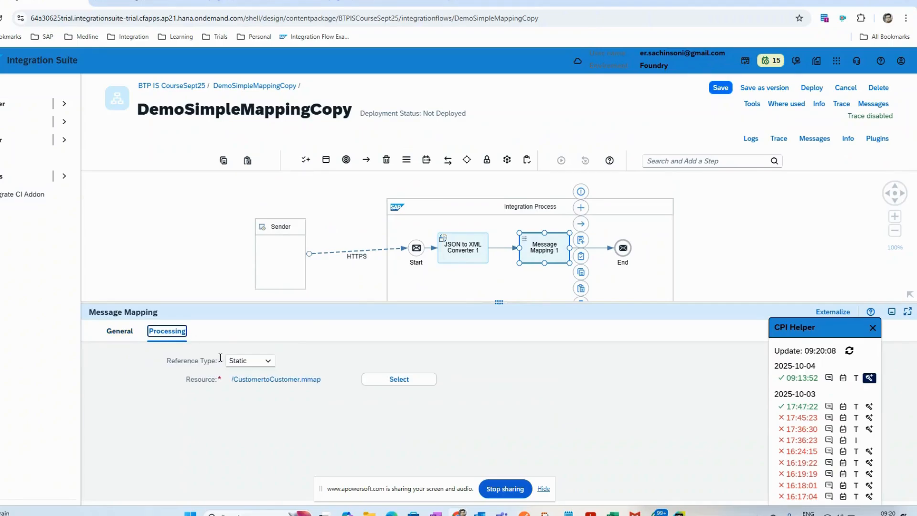
{"action": "left_click_drag", "start_coordinate": [680, 303], "coordinate": [678, 364]}
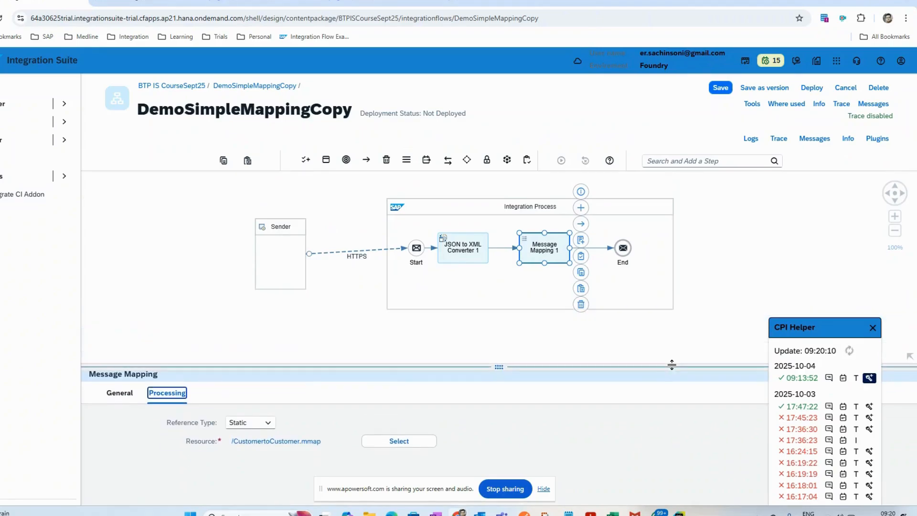
Step: Save and deploy DemoSimpleMappingCopy on the Cloud Integration runtime profile and check its deployment status
{"action": "left_click", "coordinate": [812, 88]}
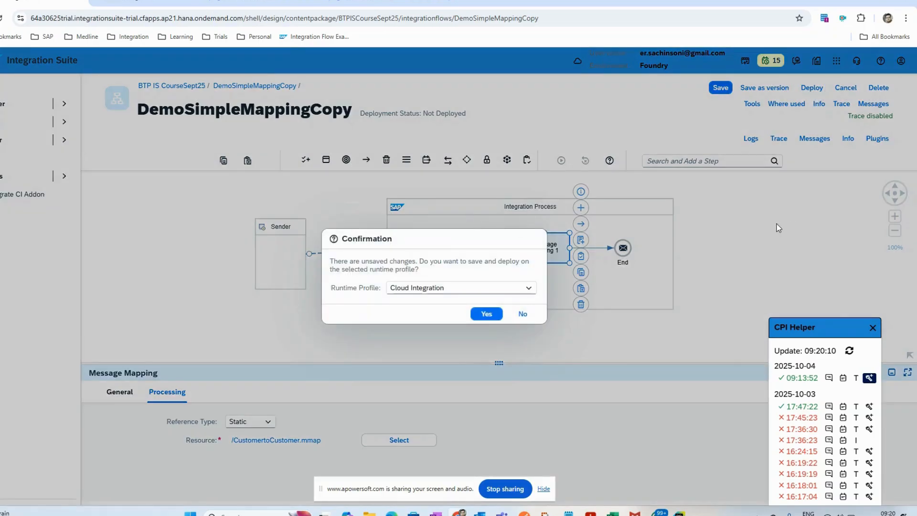
{"action": "left_click", "coordinate": [485, 313]}
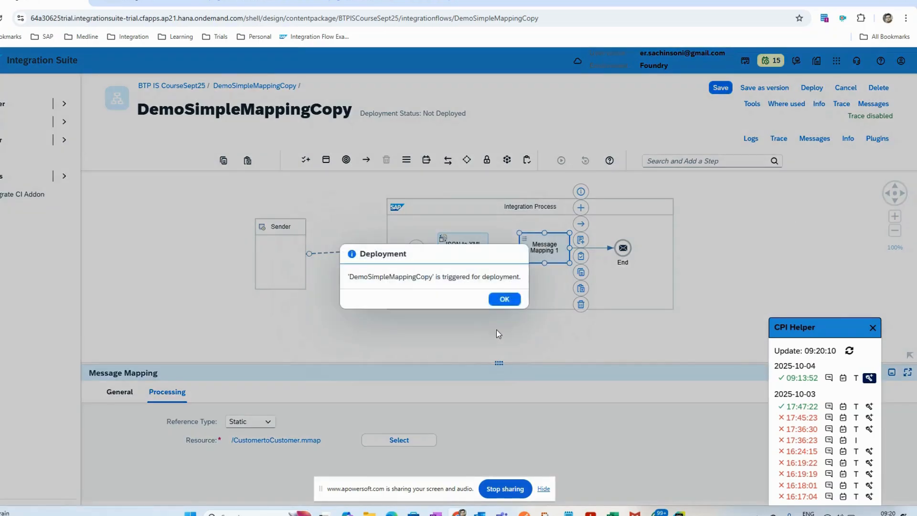
{"action": "left_click", "coordinate": [505, 299]}
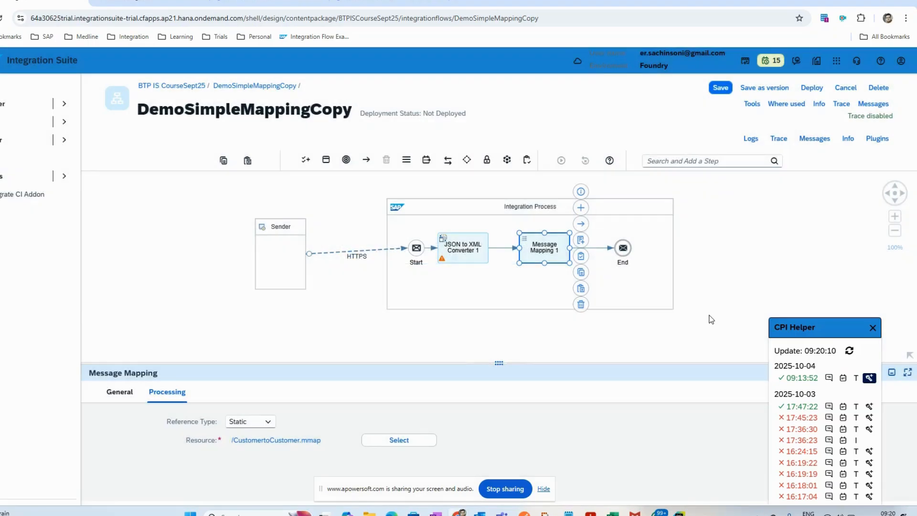
{"action": "left_click", "coordinate": [705, 316]}
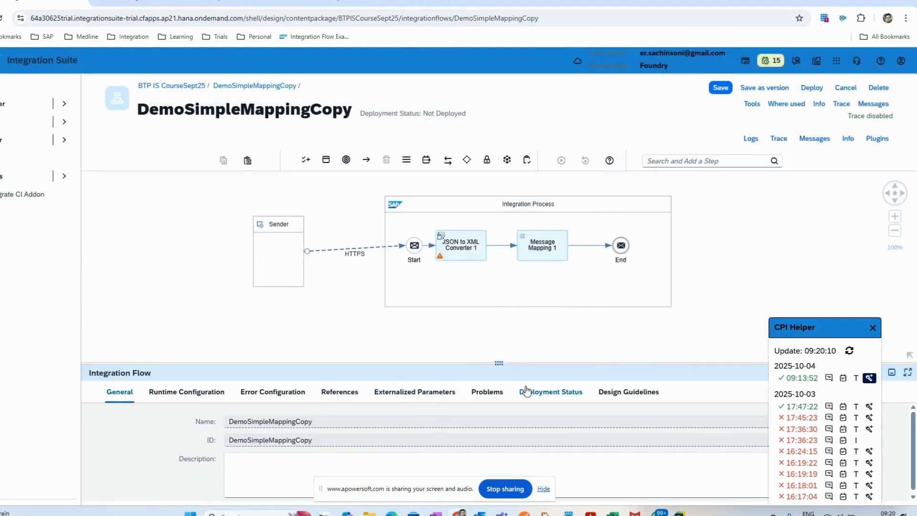
{"action": "left_click", "coordinate": [530, 390]}
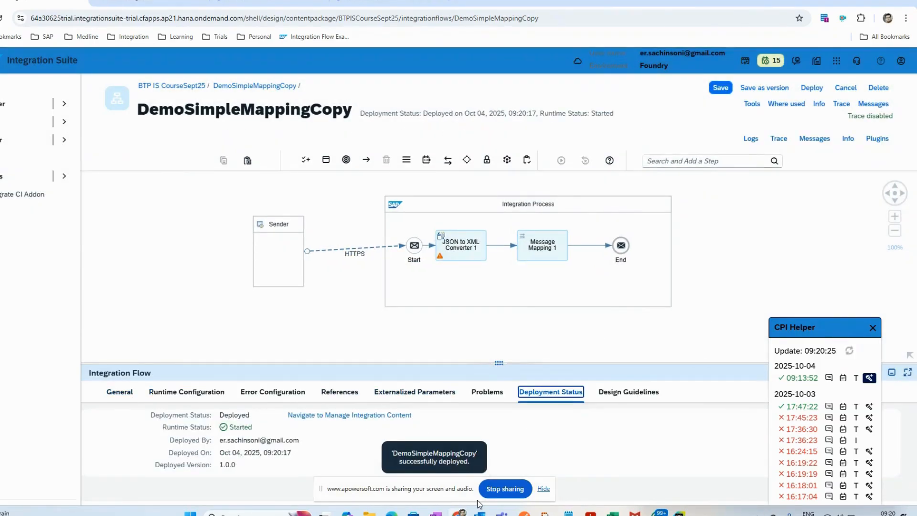
Step: Switch to Postman and rename the GenSplit Copy request in the Message Mapping collection to Mapping
{"action": "left_click", "coordinate": [523, 514]}
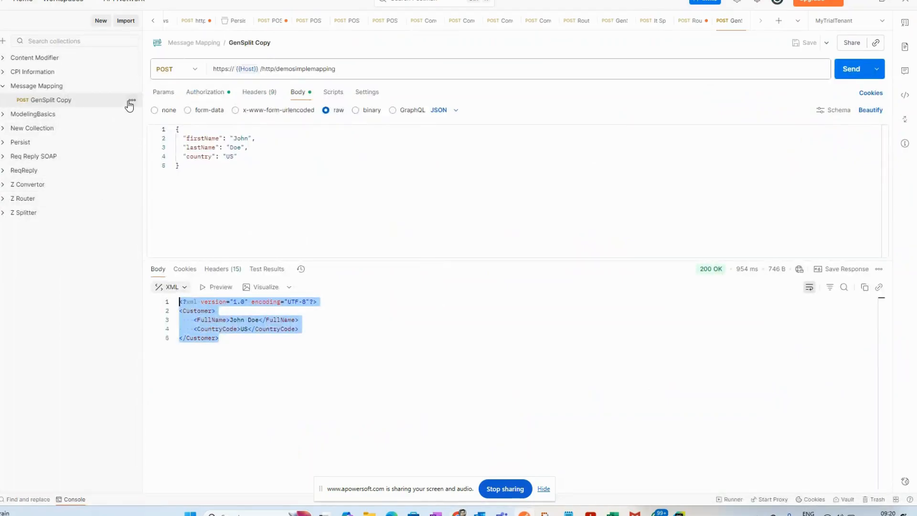
{"action": "left_click", "coordinate": [55, 103]}
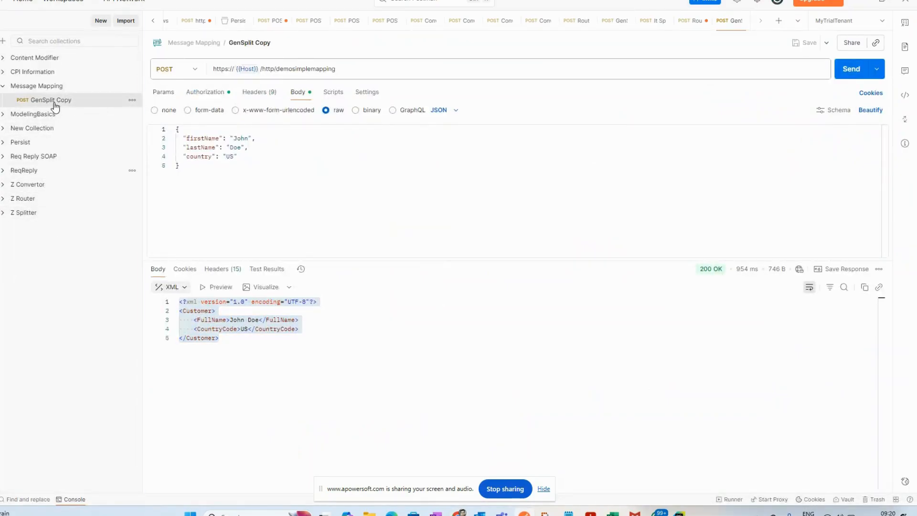
{"action": "left_click", "coordinate": [248, 44]}
{"action": "type", "text": "Mapping"}
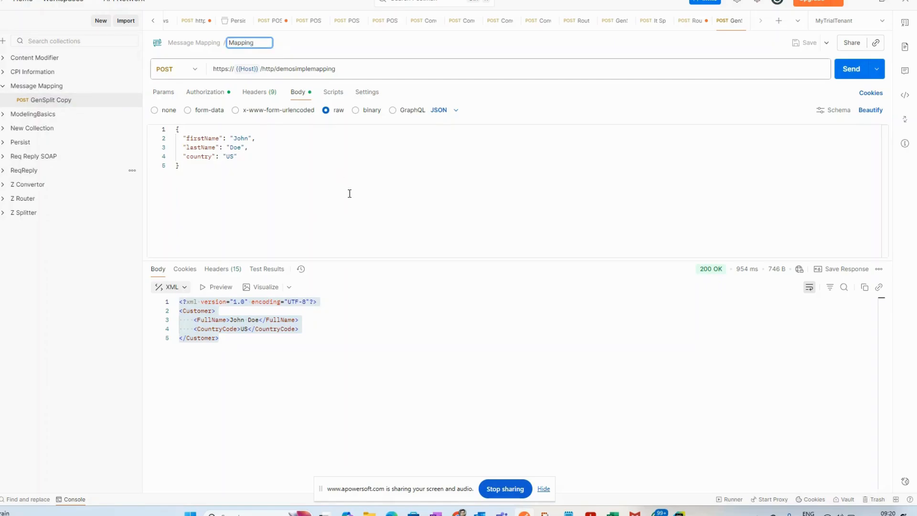
{"action": "left_click", "coordinate": [350, 193]}
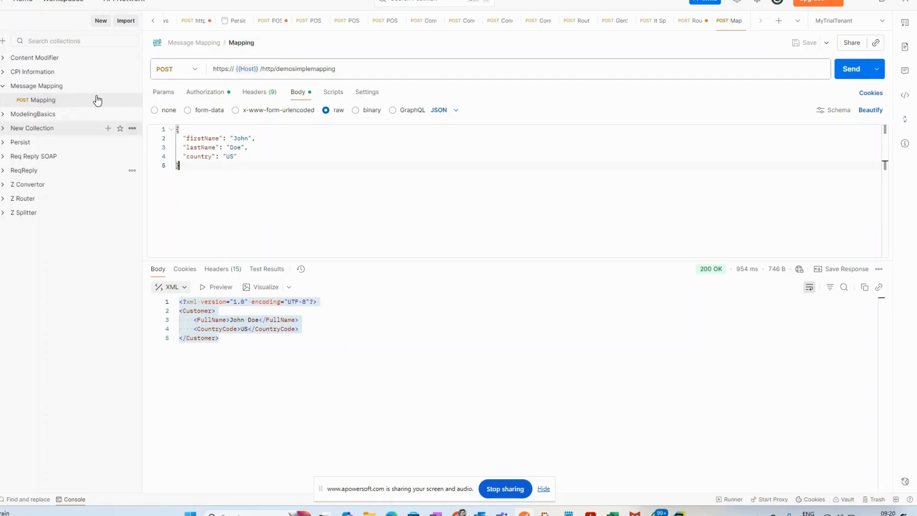
Step: Duplicate the Mapping request and change the copy's URL path to /http/demosimplemappingcopy
{"action": "left_click", "coordinate": [132, 100]}
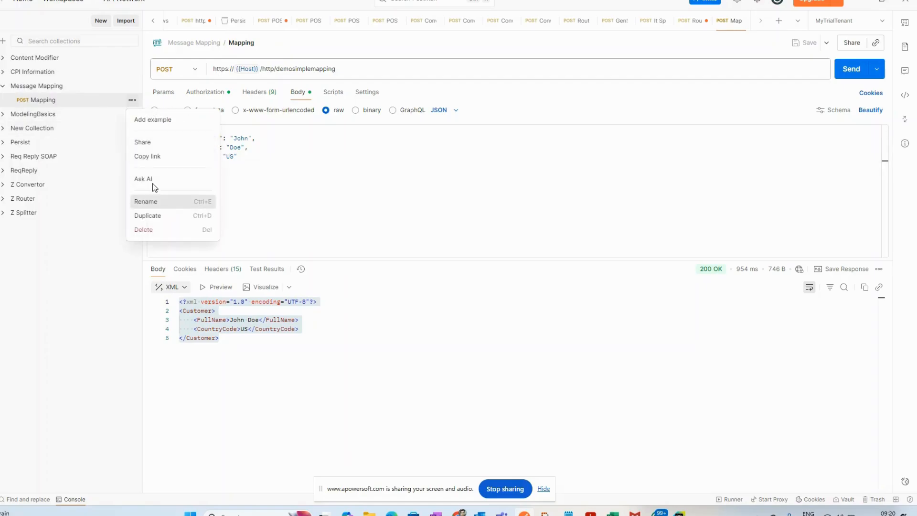
{"action": "left_click", "coordinate": [146, 216]}
{"action": "left_click", "coordinate": [68, 115]}
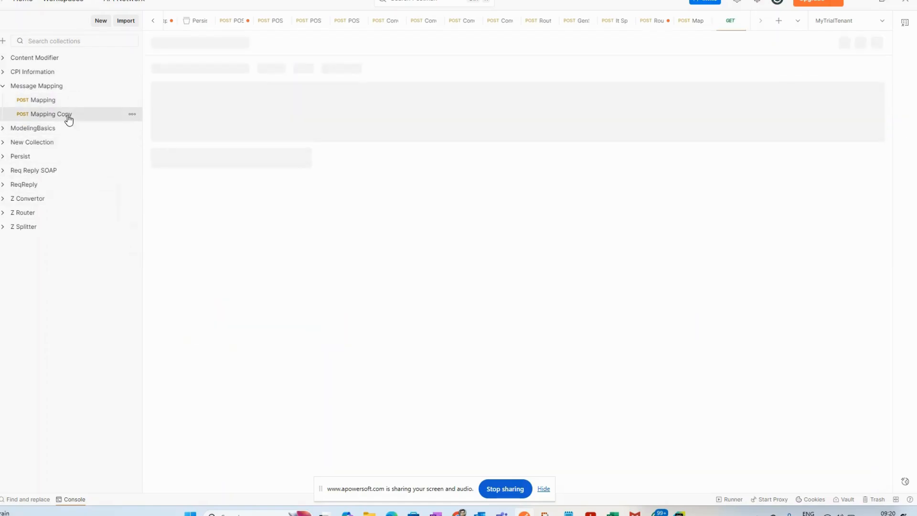
{"action": "left_click", "coordinate": [413, 74]}
{"action": "type", "text": "copy"}
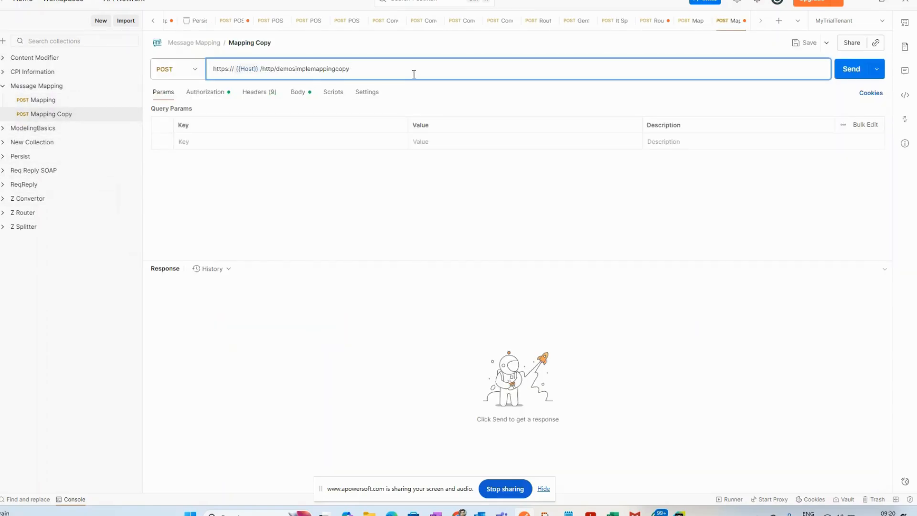
Step: Compare the address of the flow's HTTPS sender channel in Integration Suite with the request URL in Postman
{"action": "key", "text": "alt+Tab"}
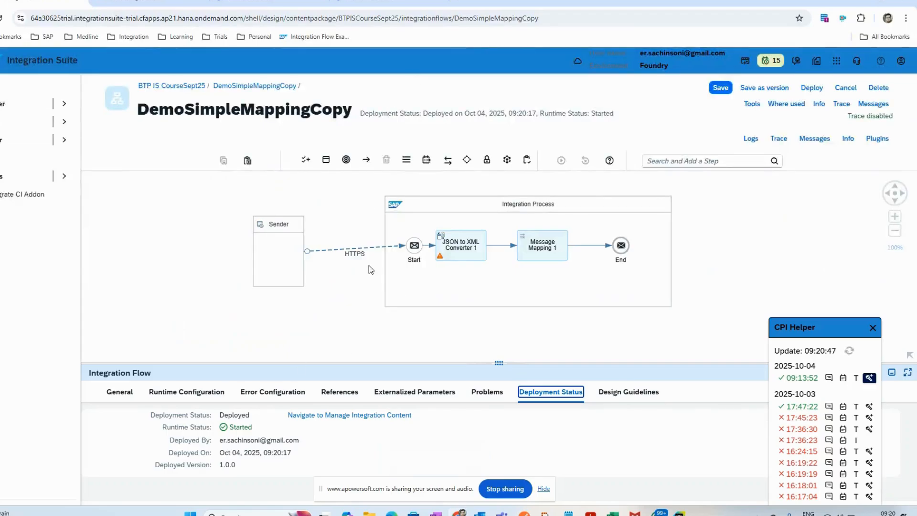
{"action": "left_click", "coordinate": [359, 248]}
{"action": "left_click", "coordinate": [154, 392]}
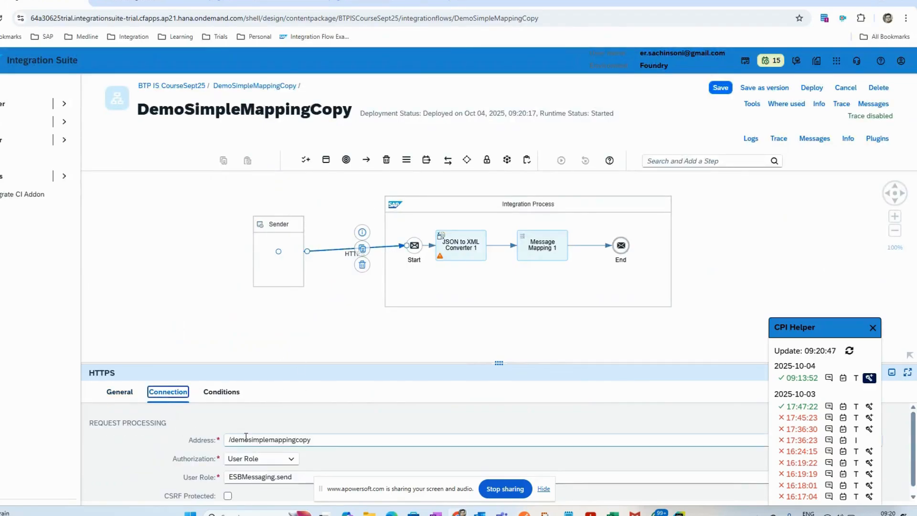
{"action": "key", "text": "alt+Tab"}
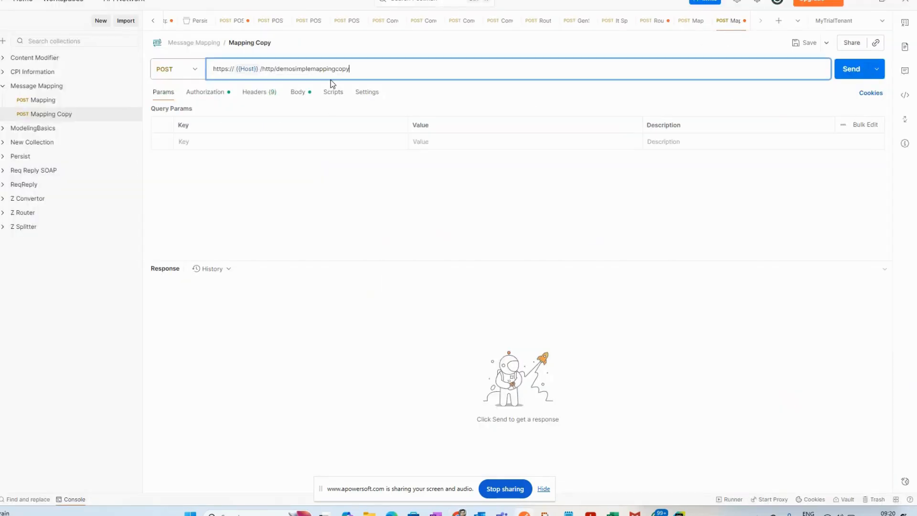
{"action": "key", "text": "alt+Tab"}
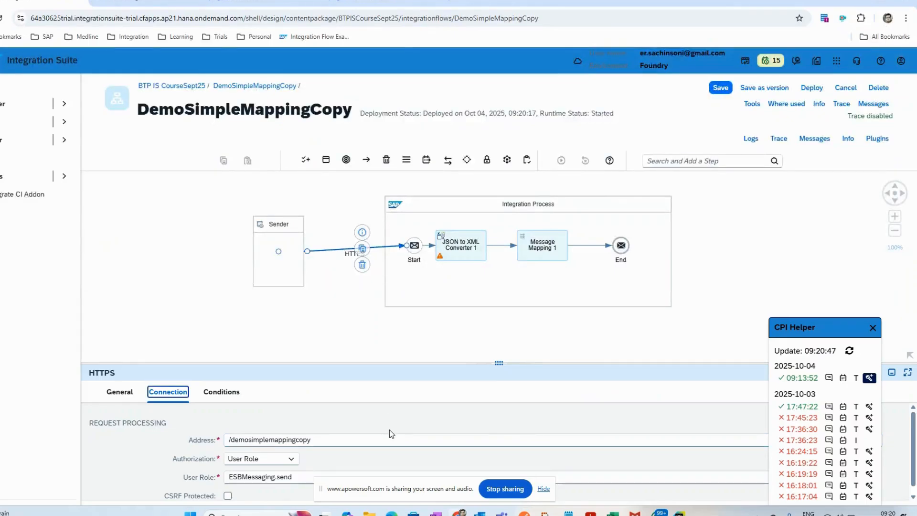
{"action": "key", "text": "alt+Tab"}
Step: Review the JSON body of the Mapping Copy request and save the request
{"action": "left_click", "coordinate": [298, 93]}
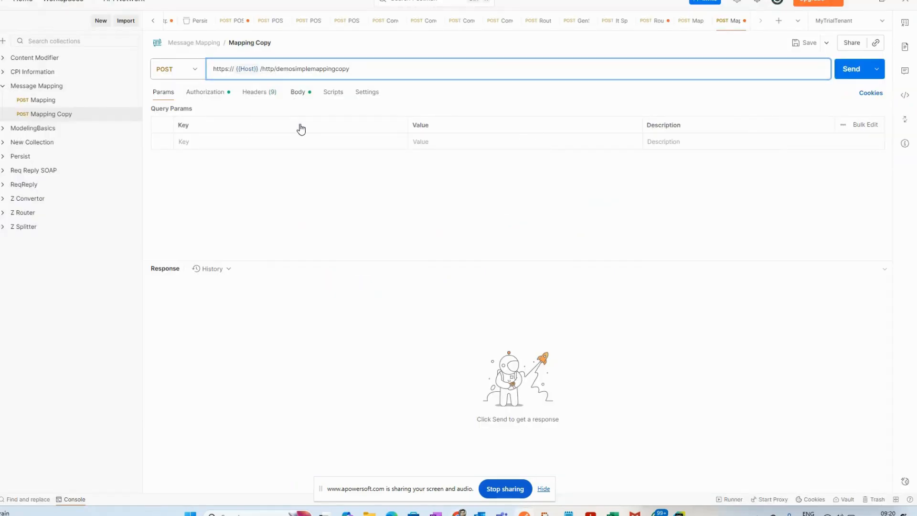
{"action": "left_click", "coordinate": [322, 178]}
{"action": "left_click", "coordinate": [801, 46]}
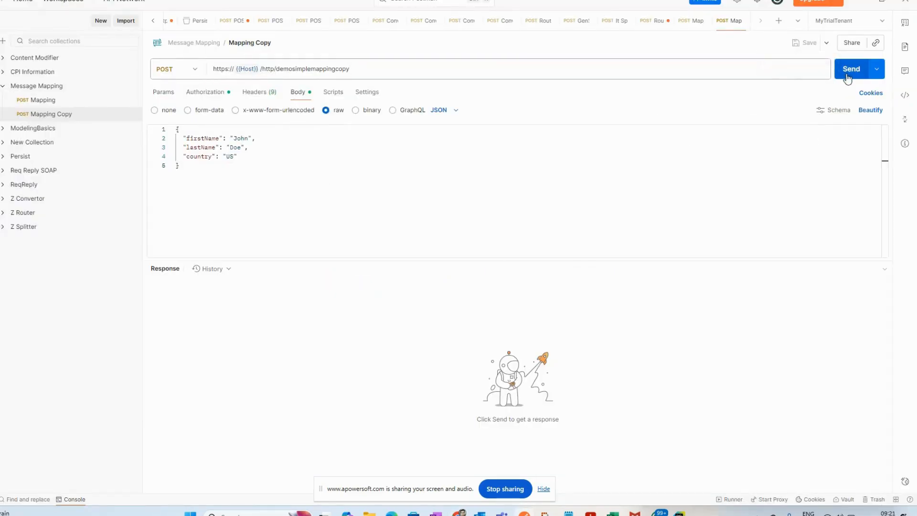
Step: Send the Mapping Copy request and display its response body as XML
{"action": "left_click", "coordinate": [846, 78]}
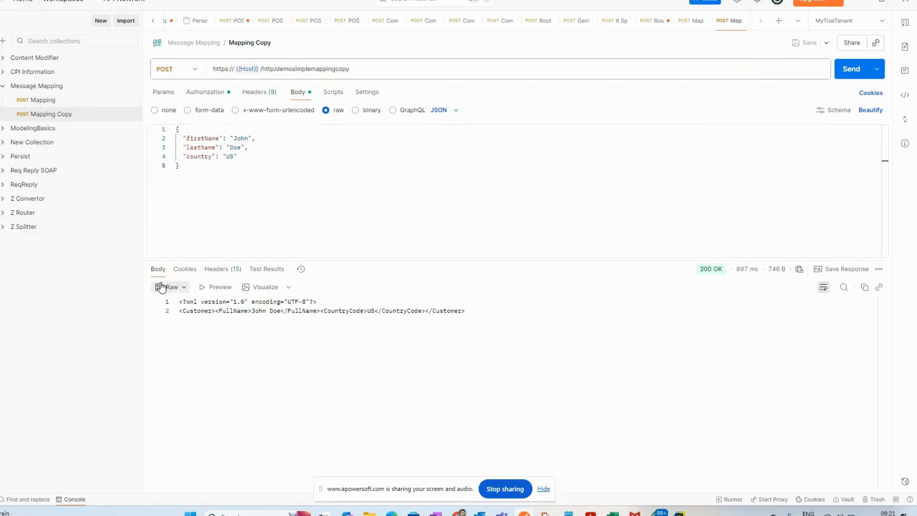
{"action": "left_click", "coordinate": [168, 288]}
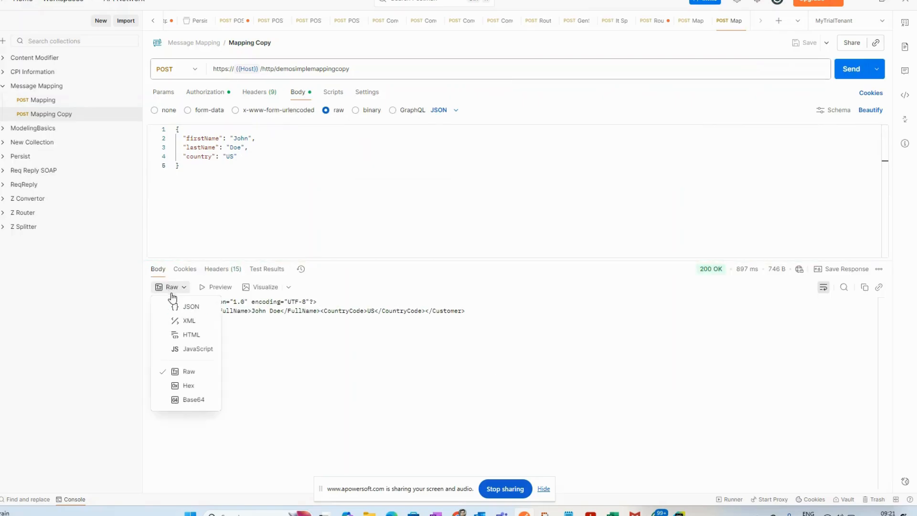
{"action": "left_click", "coordinate": [187, 321]}
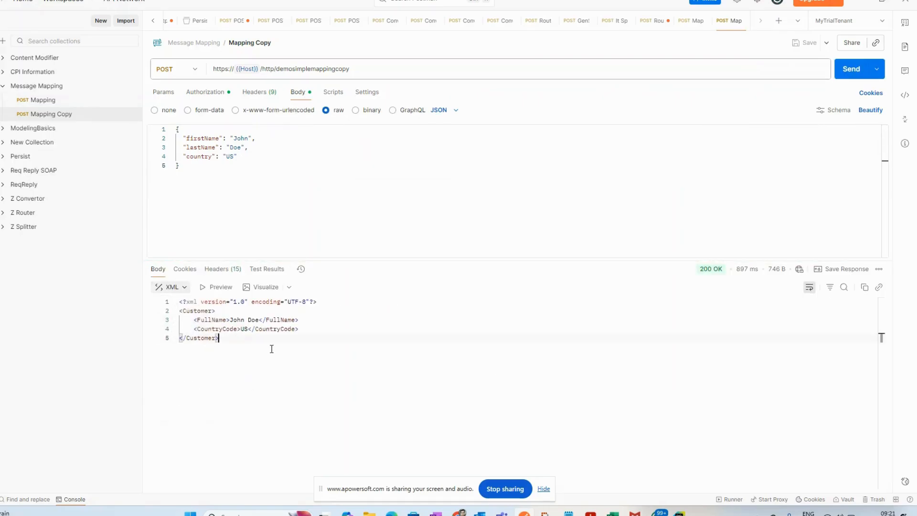
Step: Switch to Integration Suite and open the CustomertoCustomer mapping used by Message Mapping 1 in DemoSimpleMappingCopy
{"action": "key", "text": "alt+Tab"}
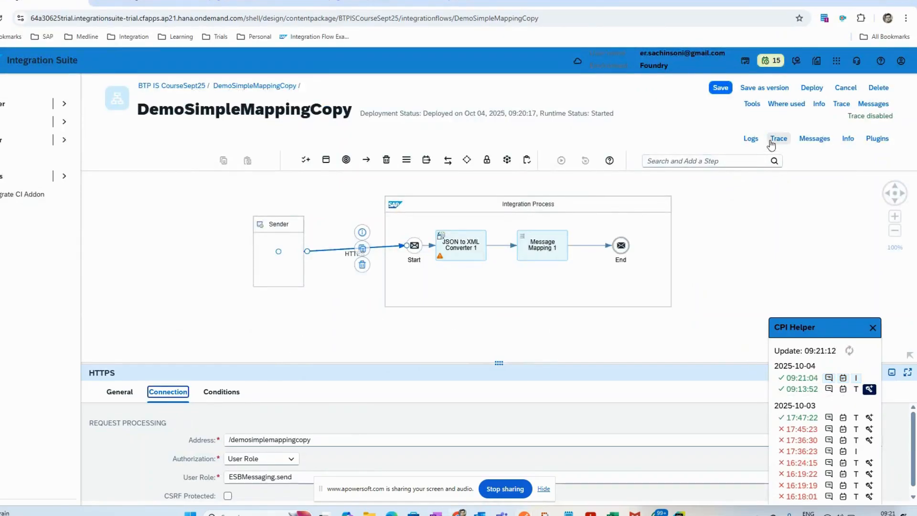
{"action": "left_click", "coordinate": [541, 254]}
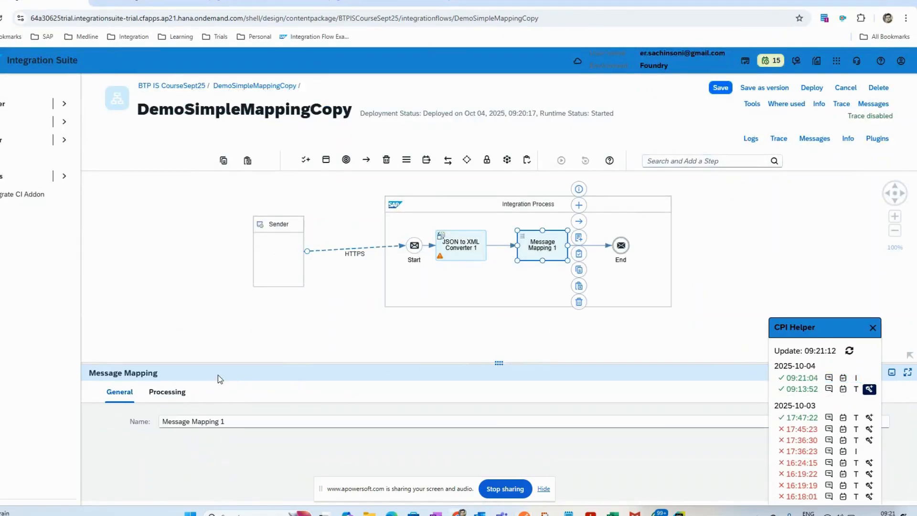
{"action": "left_click", "coordinate": [167, 391]}
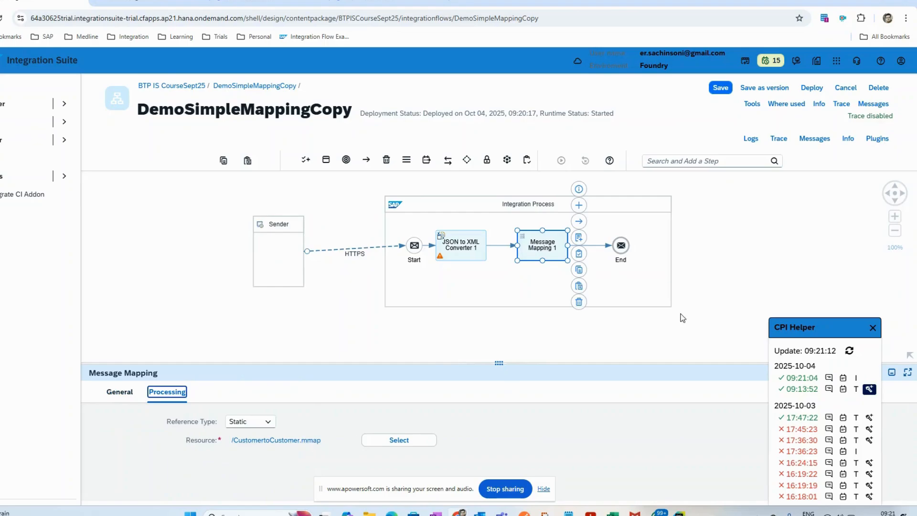
{"action": "left_click", "coordinate": [283, 440]}
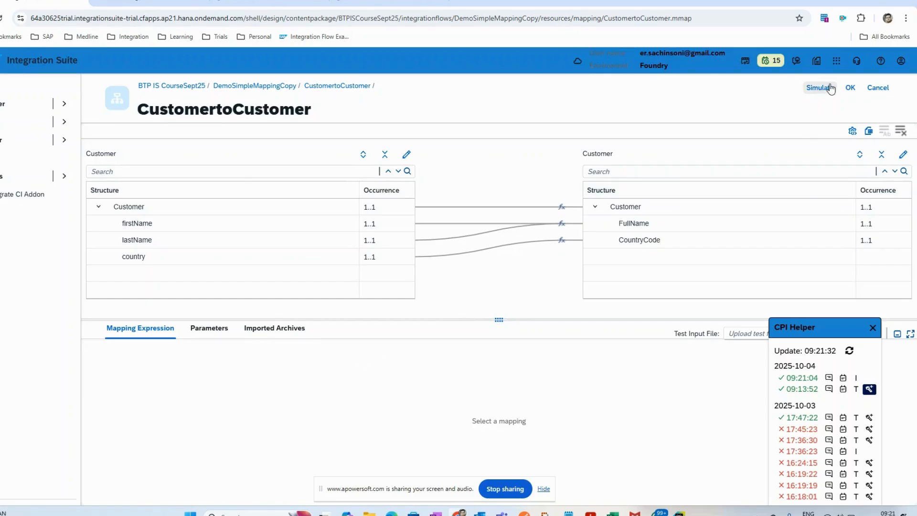
Step: View the Customer Sample Payload file from the Course folder, check the Mapping Copy request in Postman, and return to Integration Suite
{"action": "mouse_move", "coordinate": [369, 512]}
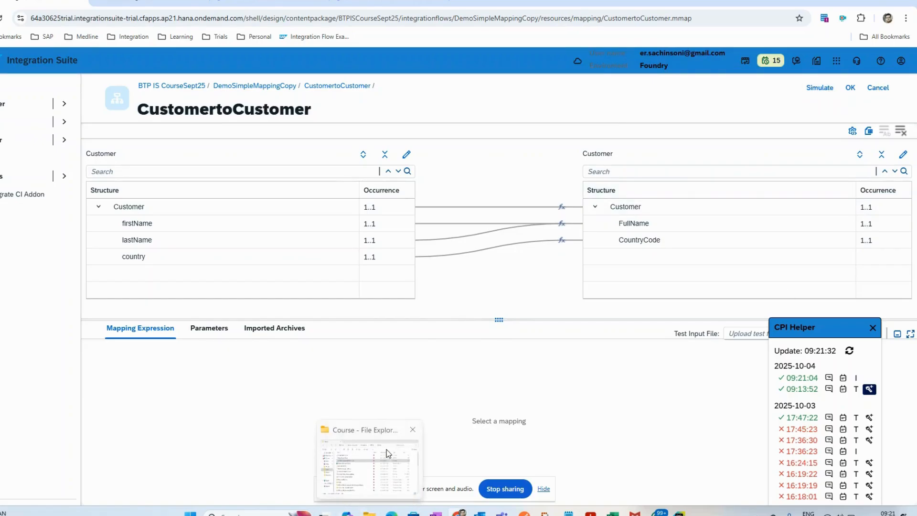
{"action": "left_click", "coordinate": [388, 452]}
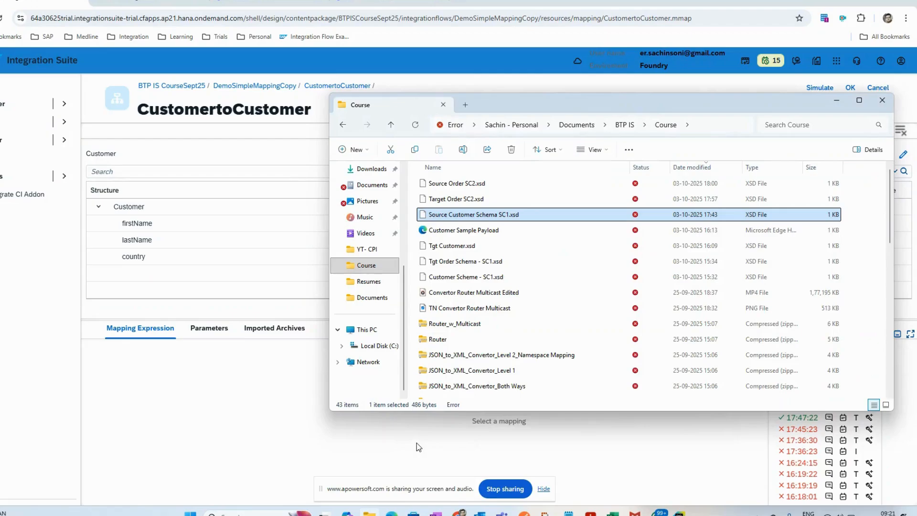
{"action": "left_click", "coordinate": [483, 231]}
{"action": "double_click", "coordinate": [484, 231]}
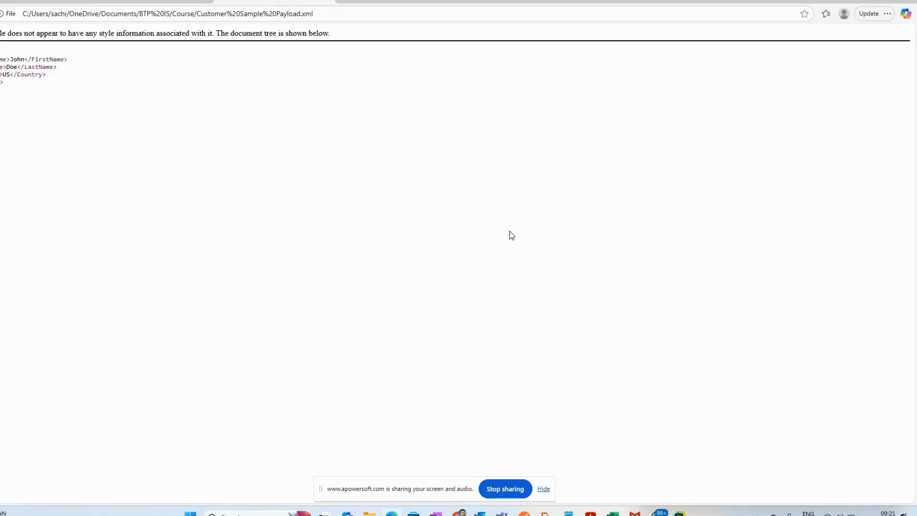
{"action": "left_click", "coordinate": [523, 513]}
{"action": "key", "text": "alt+Tab"}
{"action": "left_click_drag", "start_coordinate": [27, 100], "coordinate": [1, 54]}
{"action": "key", "text": "alt+Tab"}
{"action": "key", "text": "alt+Tab"}
{"action": "key", "text": "alt+Tab"}
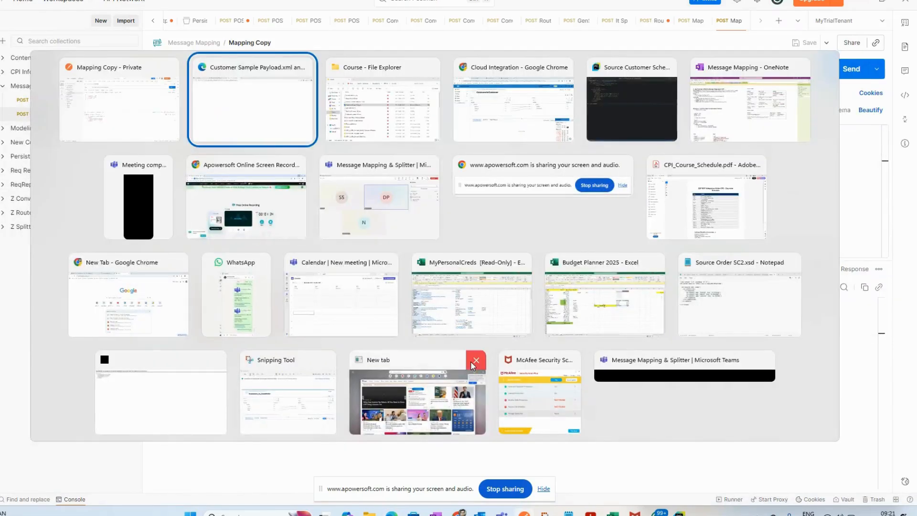
{"action": "key", "text": "alt+Tab"}
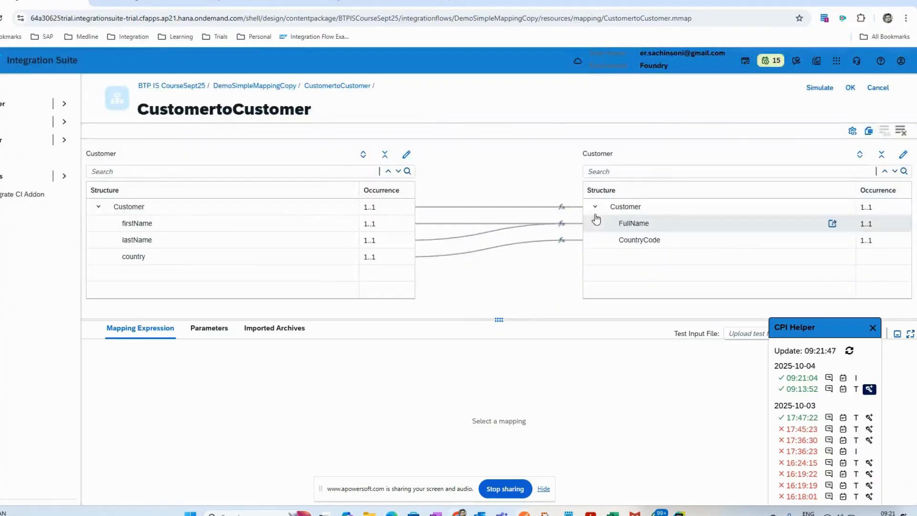
Step: Simulate the CustomertoCustomer mapping with Customer Sample Payload.xml as test input, and close the simulation
{"action": "left_click", "coordinate": [820, 89]}
{"action": "left_click", "coordinate": [388, 107]}
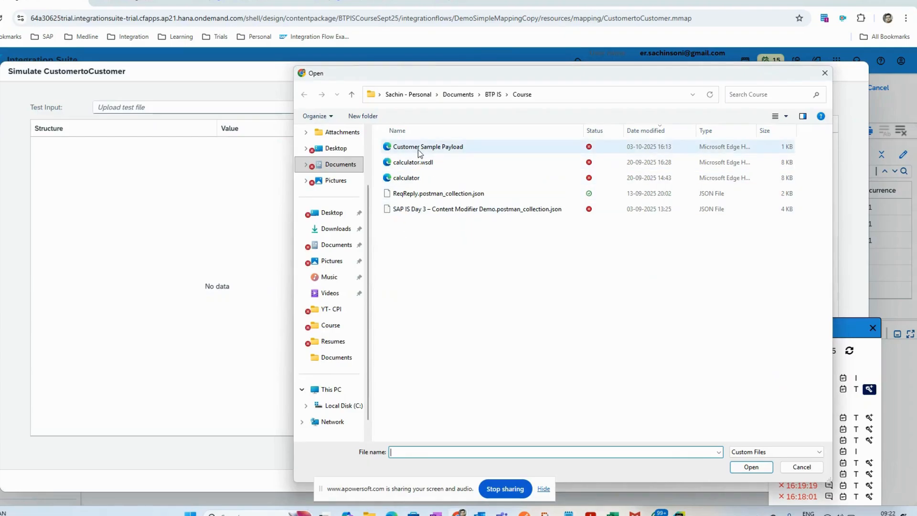
{"action": "left_click", "coordinate": [418, 150]}
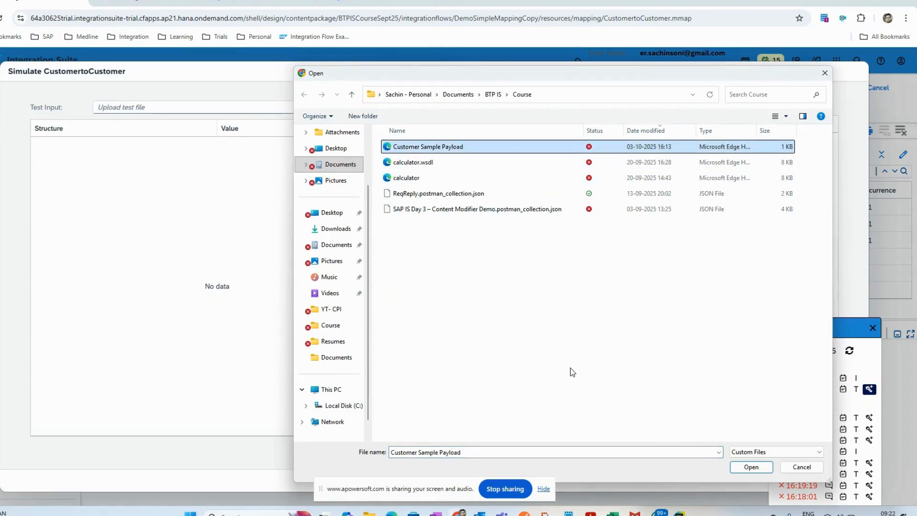
{"action": "left_click", "coordinate": [750, 467]}
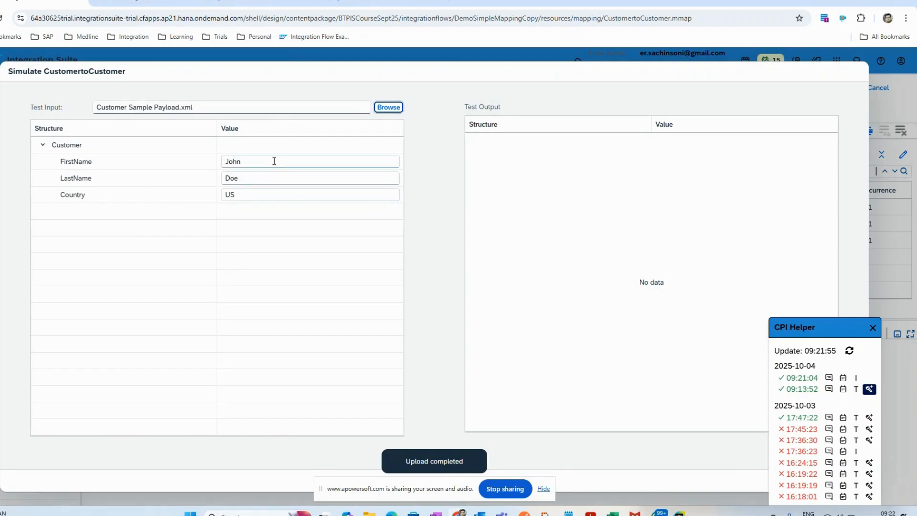
{"action": "left_click", "coordinate": [274, 161]}
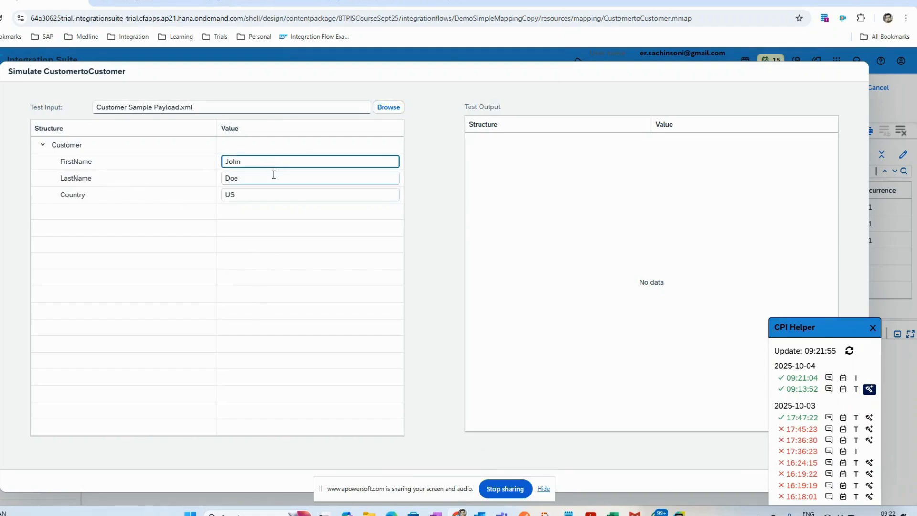
{"action": "left_click", "coordinate": [873, 327]}
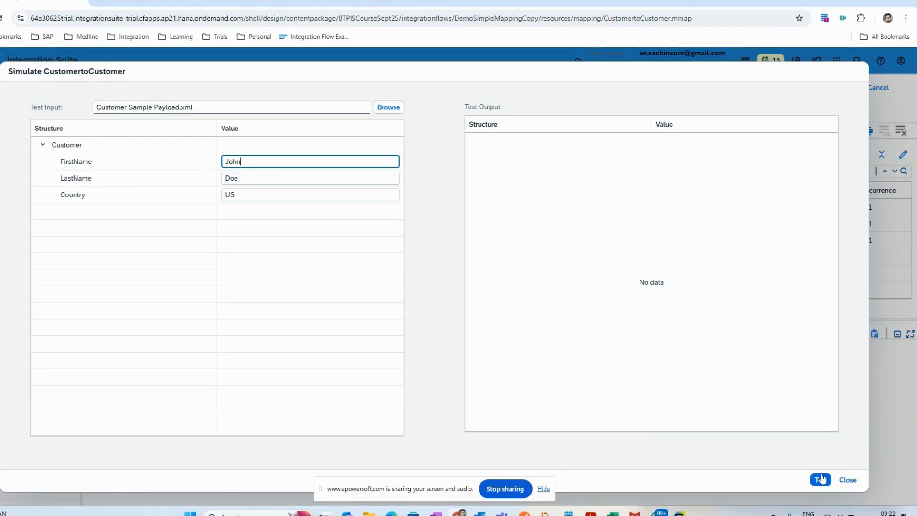
{"action": "left_click", "coordinate": [821, 479]}
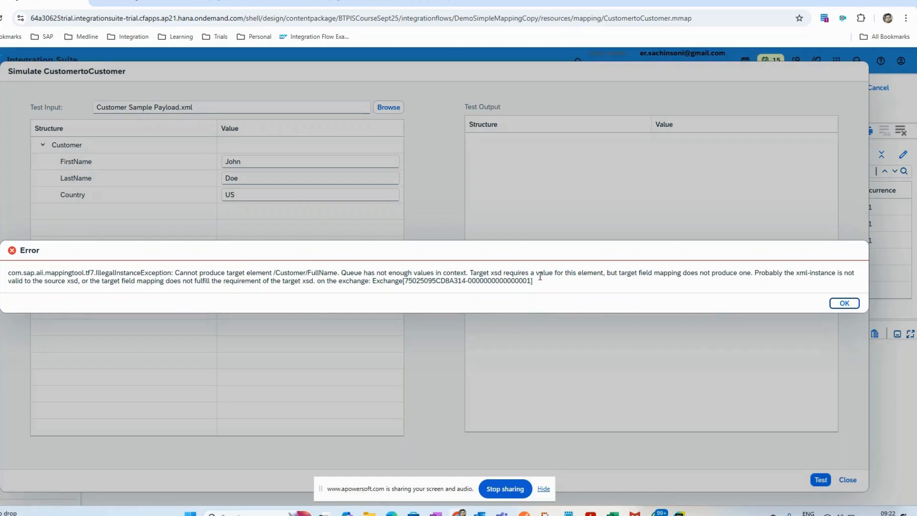
{"action": "left_click", "coordinate": [843, 304]}
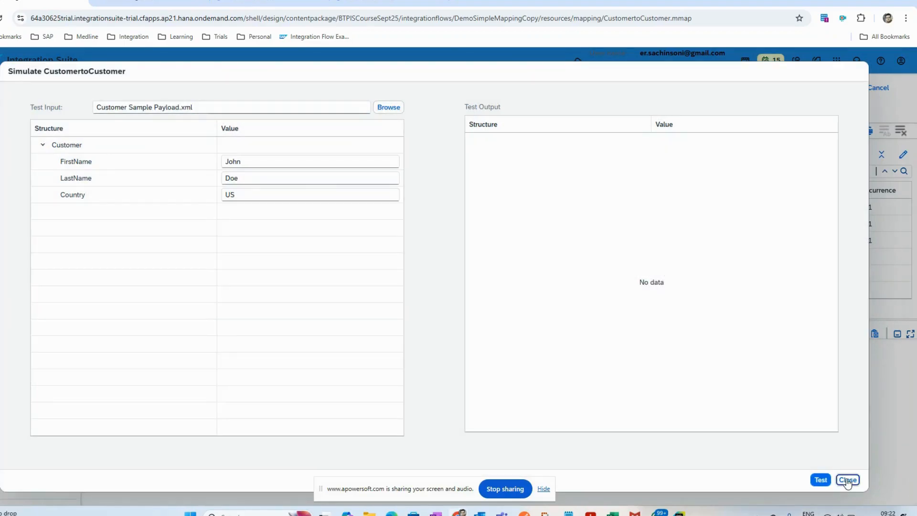
{"action": "left_click", "coordinate": [847, 479]}
Step: Review the FullName and CountryCode mapping expressions and confirm the mapping to return to the integration flow
{"action": "left_click", "coordinate": [611, 229]}
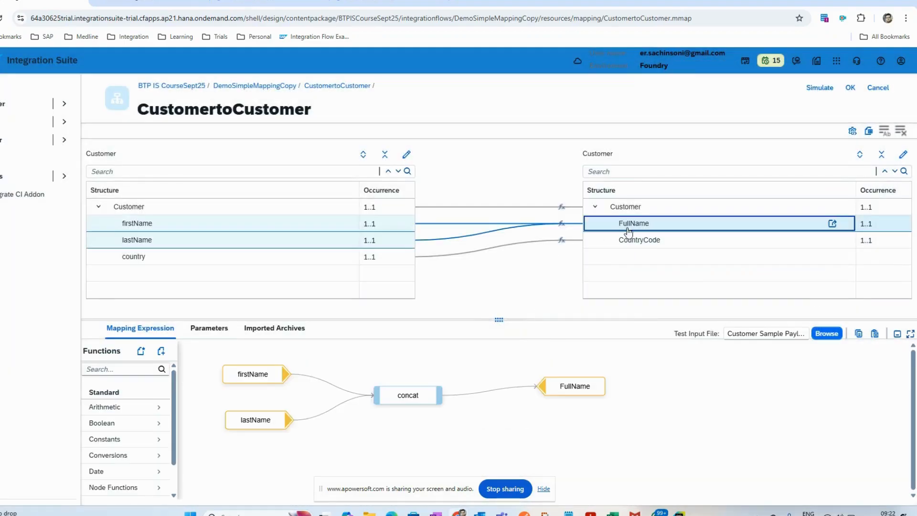
{"action": "left_click", "coordinate": [631, 244]}
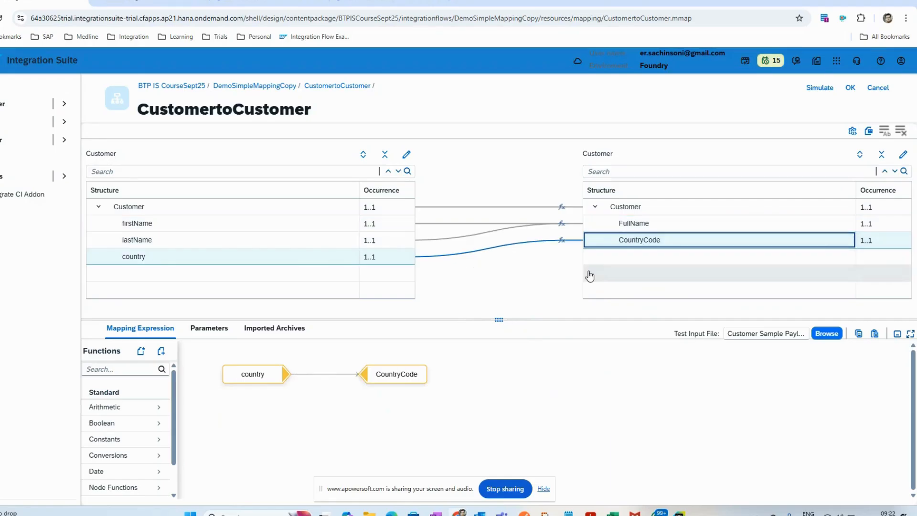
{"action": "left_click", "coordinate": [852, 91]}
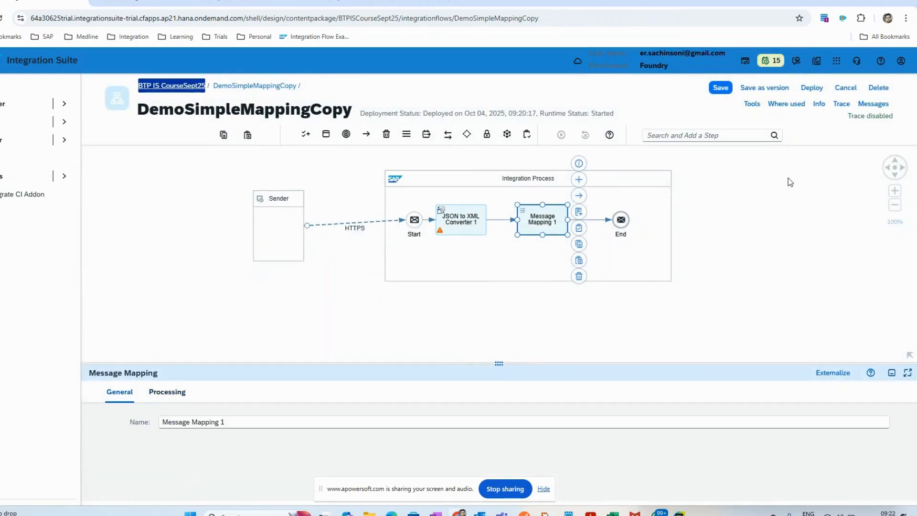
Step: Deploy the DemoSimpleMappingCopy integration flow
{"action": "left_click", "coordinate": [807, 91]}
{"action": "left_click", "coordinate": [486, 307]}
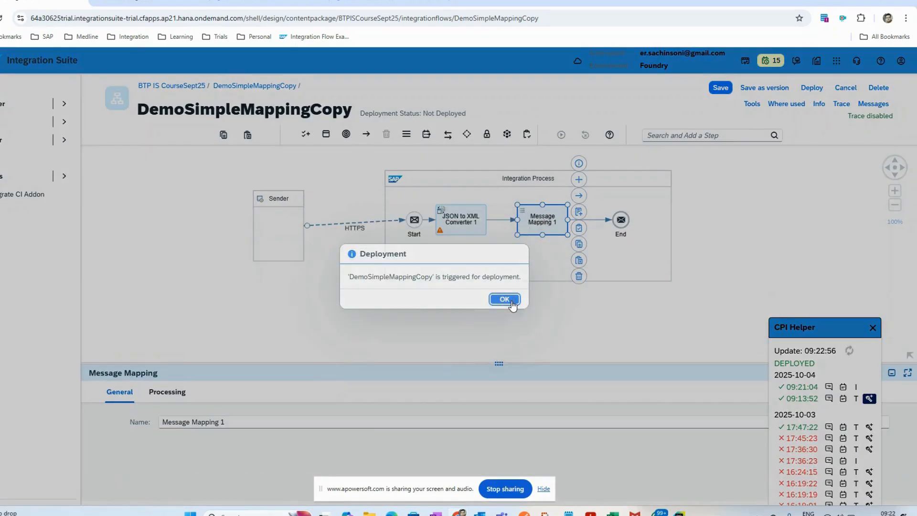
{"action": "left_click", "coordinate": [504, 299]}
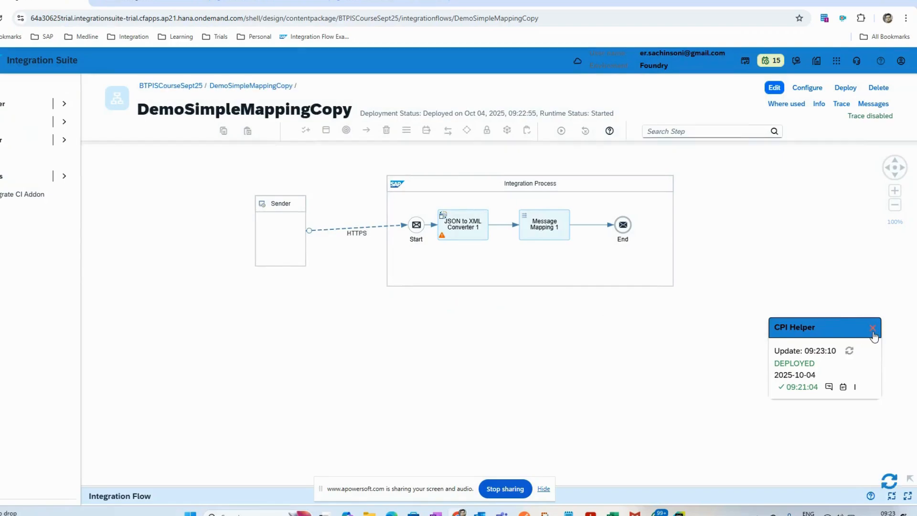
Step: Put the DemoSimpleMappingCopy flow in edit mode and reopen the CustomertoCustomer mapping from Message Mapping 1
{"action": "left_click", "coordinate": [873, 329]}
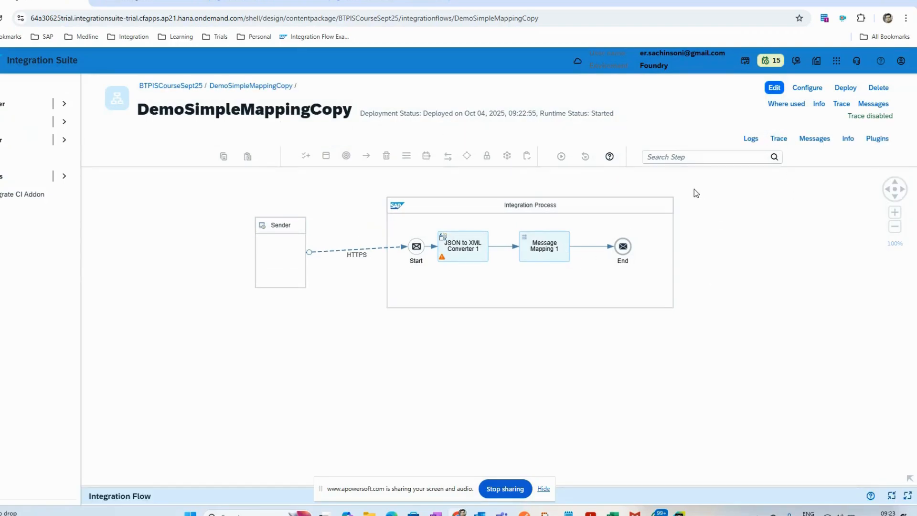
{"action": "left_click", "coordinate": [453, 239]}
{"action": "left_click", "coordinate": [587, 310]}
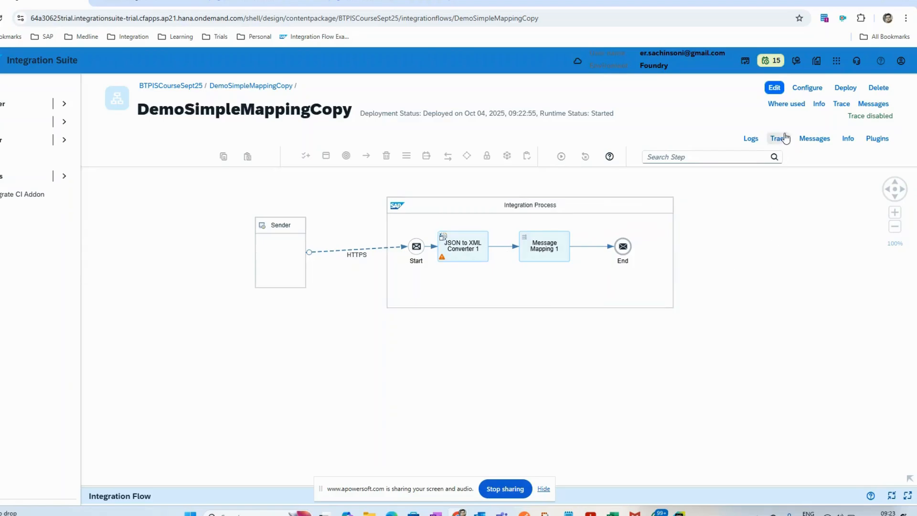
{"action": "left_click", "coordinate": [536, 252]}
{"action": "left_click", "coordinate": [774, 87]}
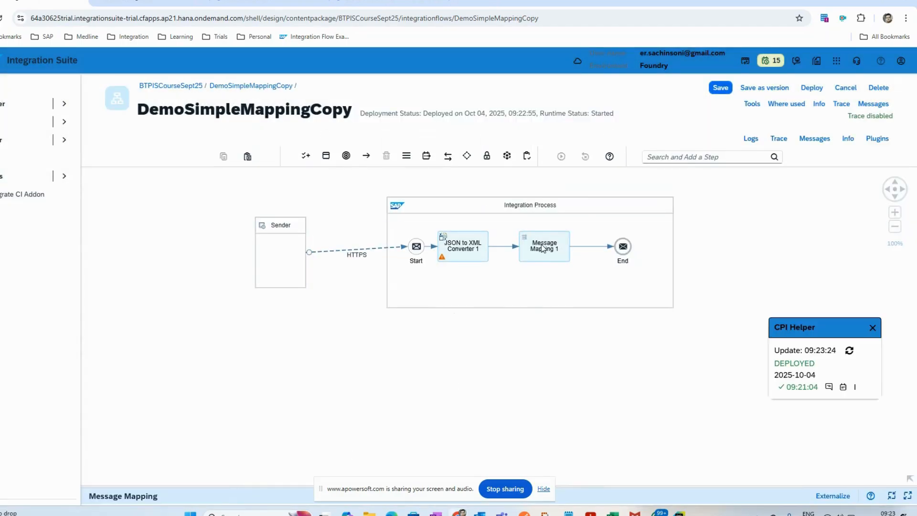
{"action": "left_click", "coordinate": [543, 248]}
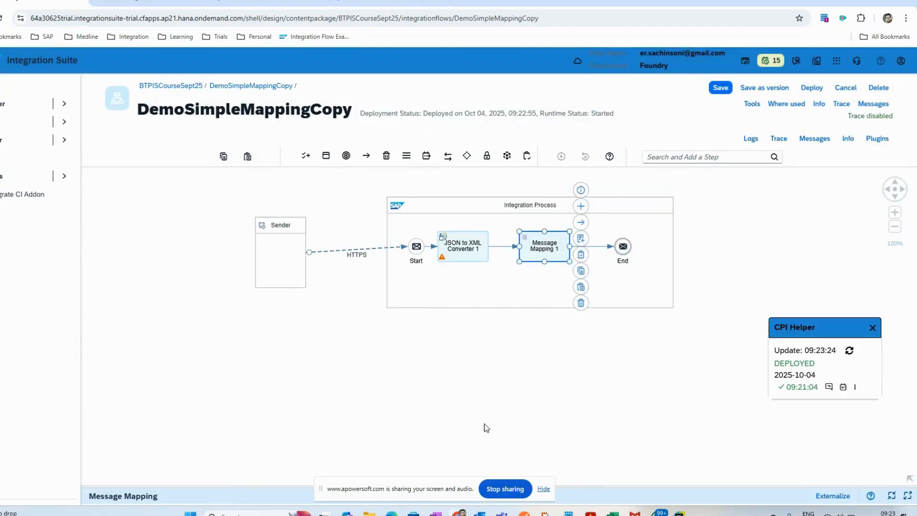
{"action": "left_click_drag", "start_coordinate": [270, 488], "coordinate": [272, 305]}
{"action": "left_click", "coordinate": [168, 329]}
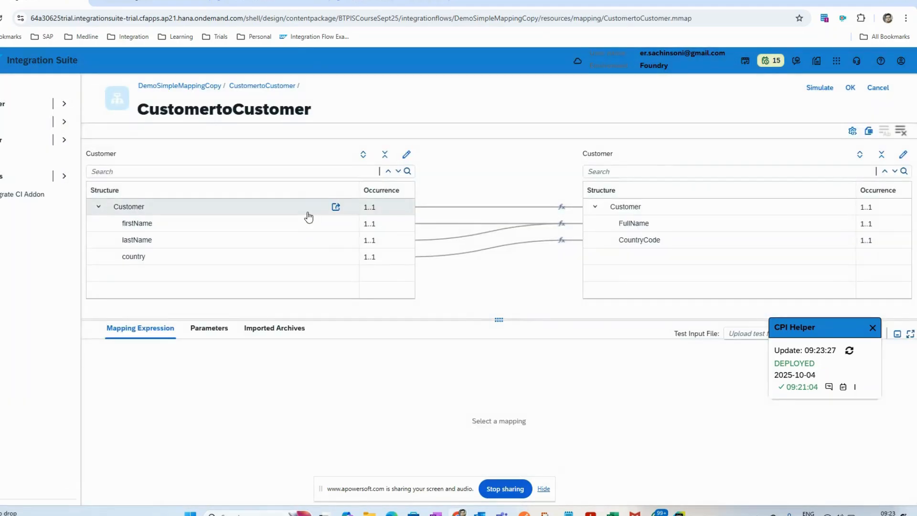
Step: Rerun the mapping simulation after the redeployment, again using Customer Sample Payload.xml, and close the simulation
{"action": "left_click", "coordinate": [820, 89]}
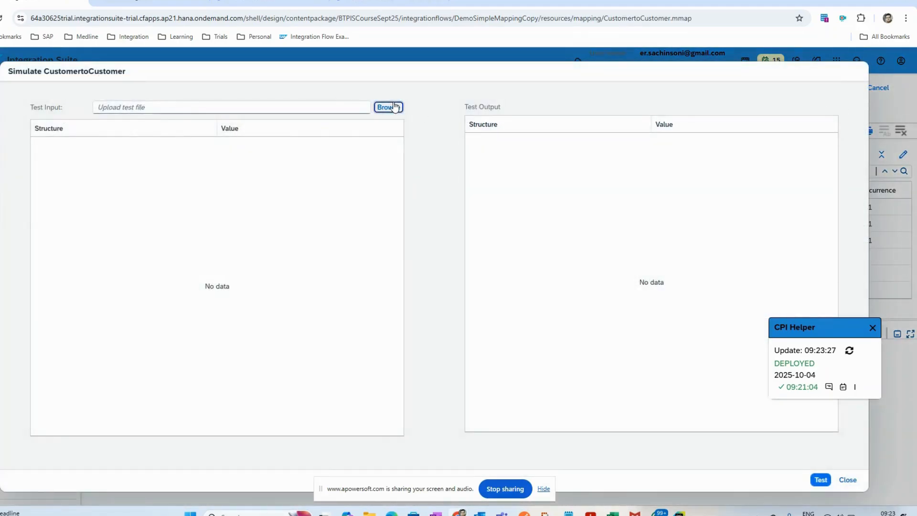
{"action": "left_click", "coordinate": [388, 107]}
{"action": "double_click", "coordinate": [387, 90]}
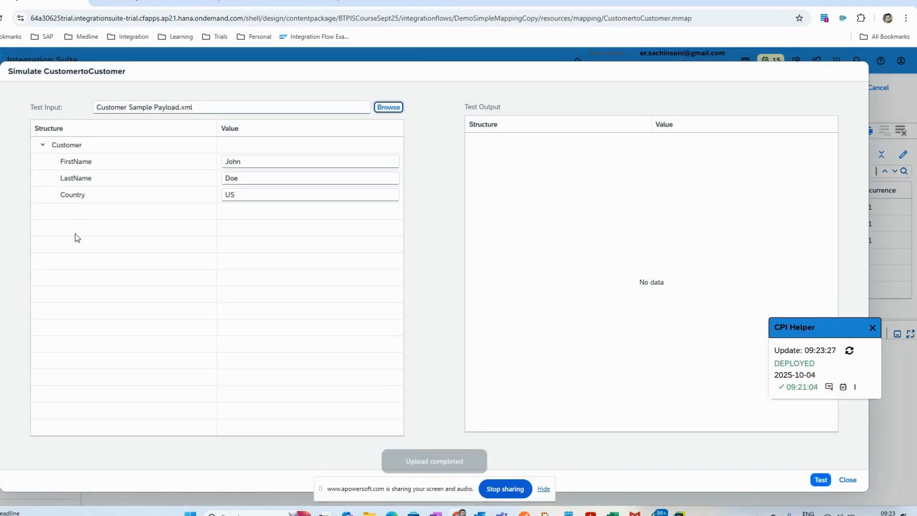
{"action": "left_click", "coordinate": [873, 329]}
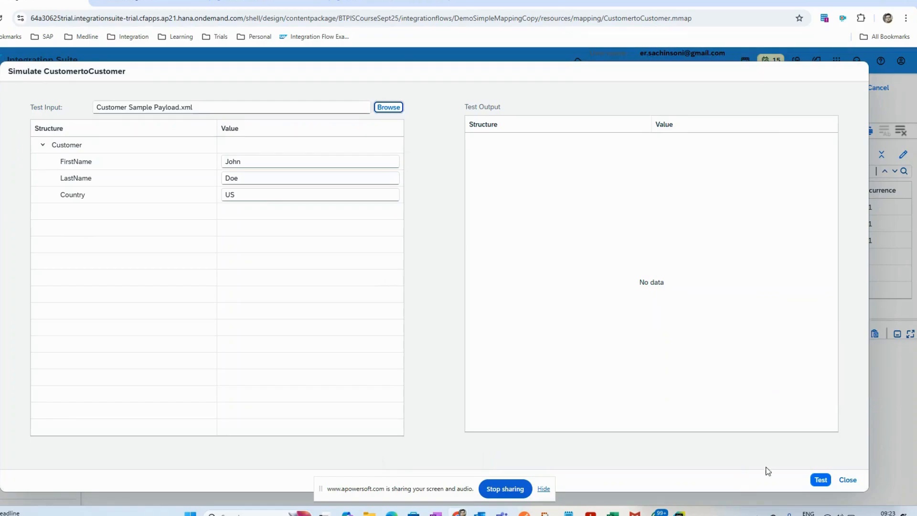
{"action": "left_click", "coordinate": [820, 481]}
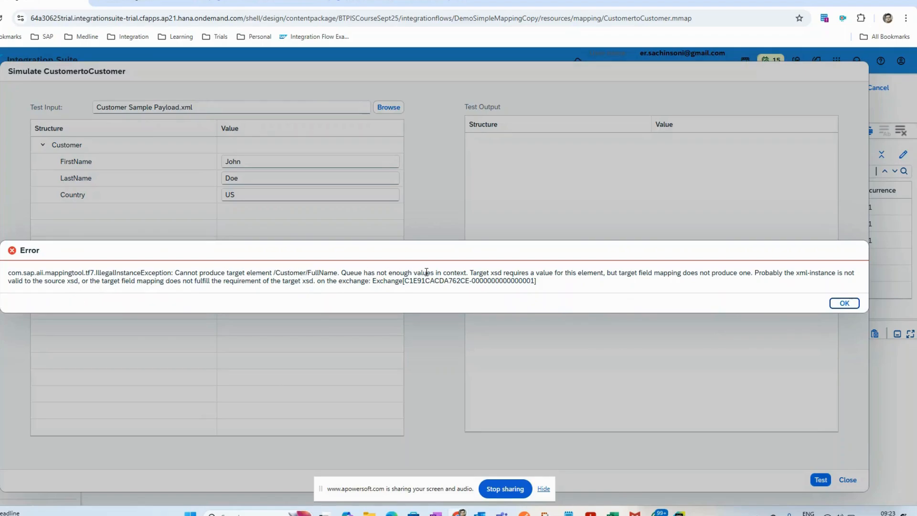
{"action": "left_click", "coordinate": [841, 305]}
{"action": "left_click", "coordinate": [847, 480]}
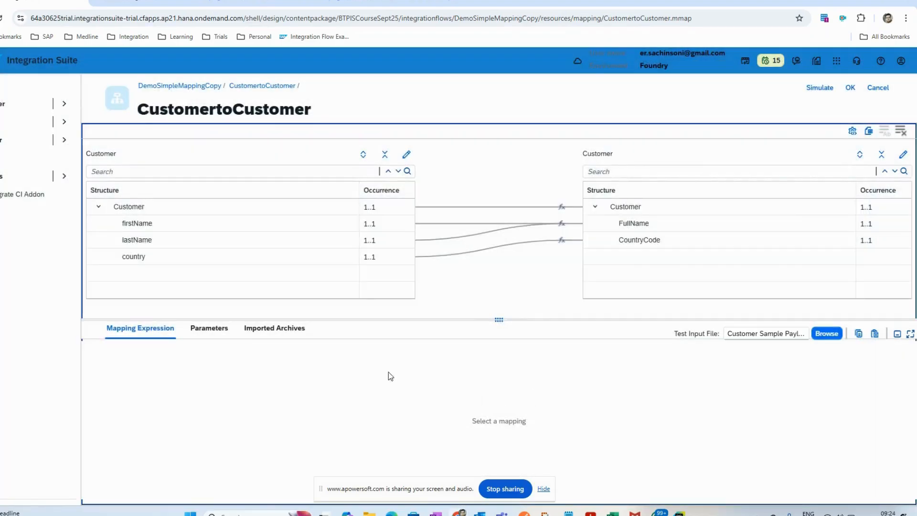
Step: Display the target message queue of FullName in the firstName mapping expression and close the queue
{"action": "left_click", "coordinate": [214, 228]}
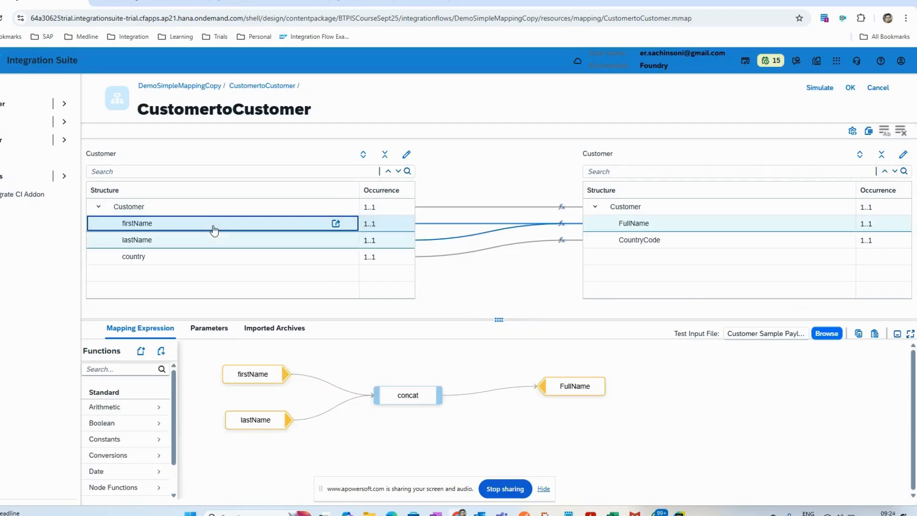
{"action": "mouse_move", "coordinate": [253, 374]}
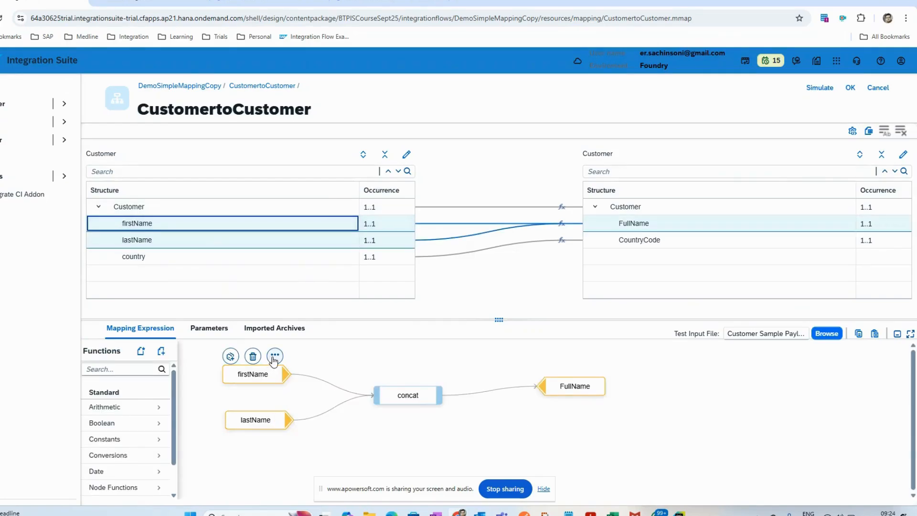
{"action": "mouse_move", "coordinate": [577, 384]}
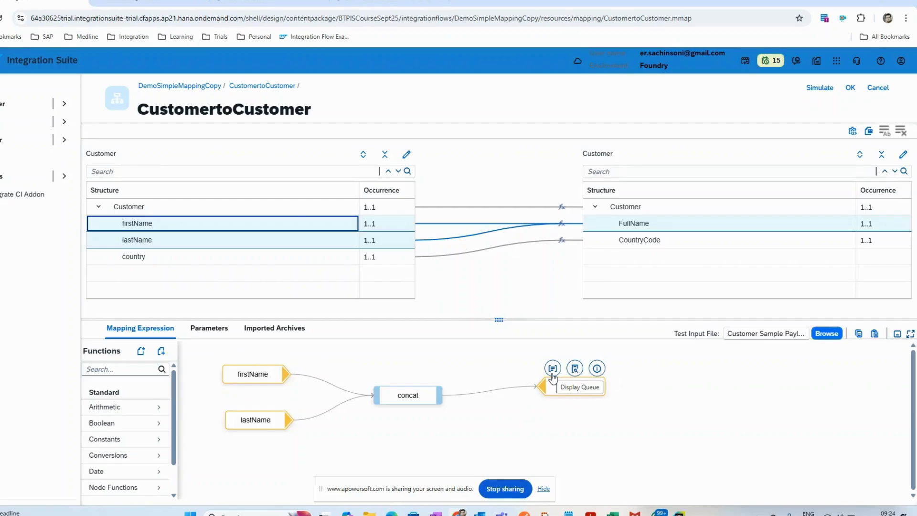
{"action": "left_click", "coordinate": [552, 368]}
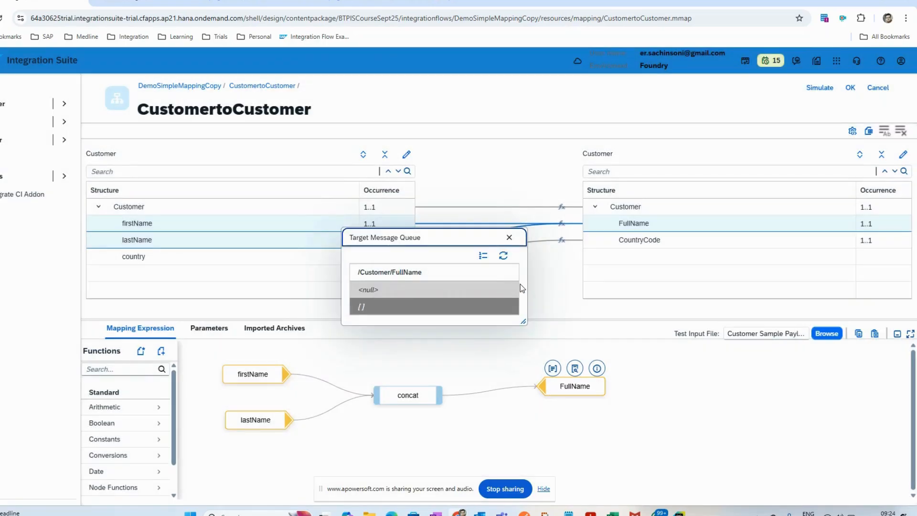
{"action": "left_click", "coordinate": [509, 237]}
Step: Display the source message queue of firstName, close it, and confirm the mapping to return to the integration flow
{"action": "mouse_move", "coordinate": [260, 380]}
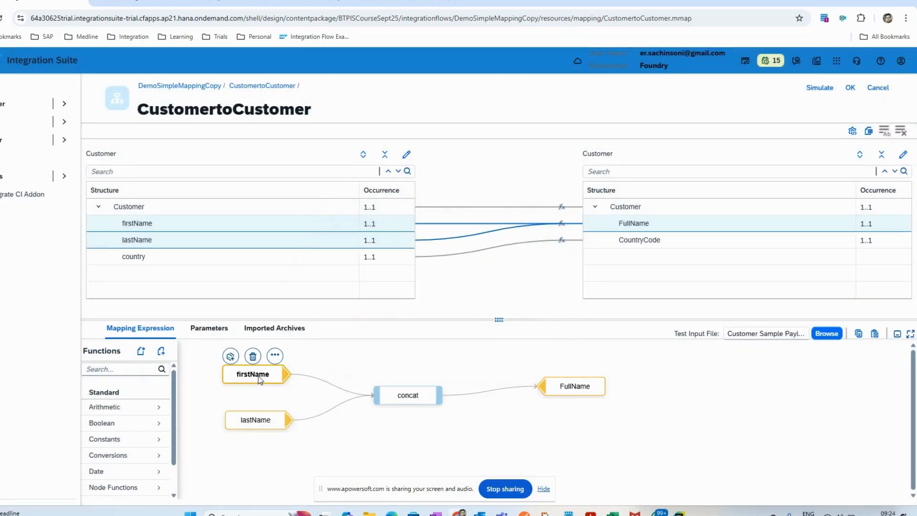
{"action": "left_click", "coordinate": [275, 355]}
{"action": "left_click", "coordinate": [274, 357]}
{"action": "left_click", "coordinate": [274, 354]}
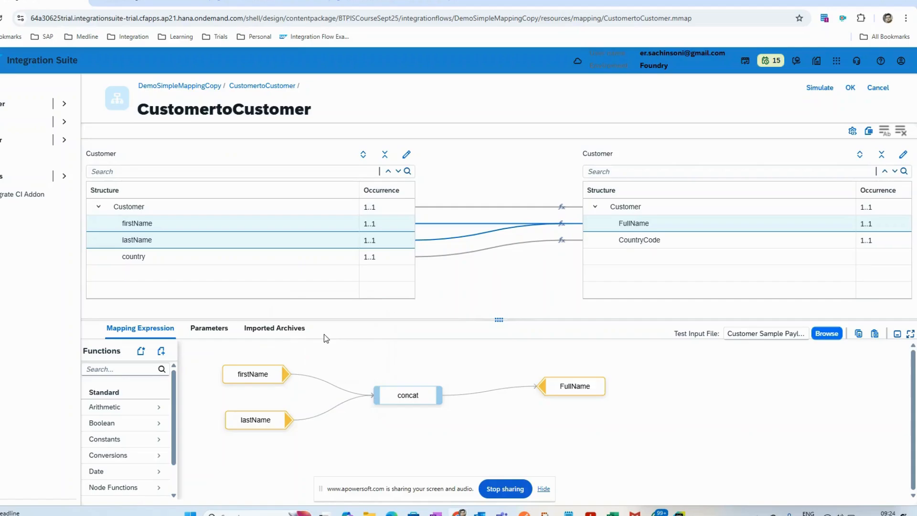
{"action": "left_click", "coordinate": [274, 355]}
{"action": "mouse_move", "coordinate": [272, 377]}
{"action": "left_click", "coordinate": [274, 355]}
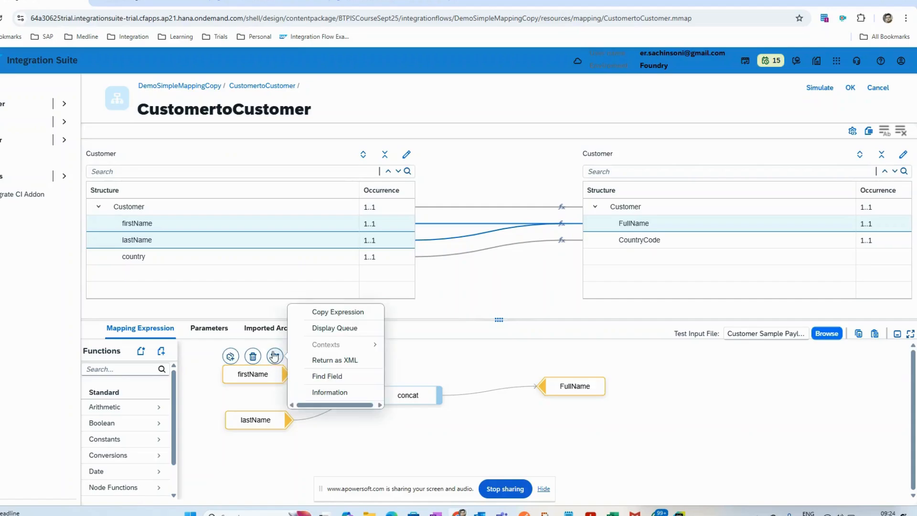
{"action": "left_click", "coordinate": [332, 328]}
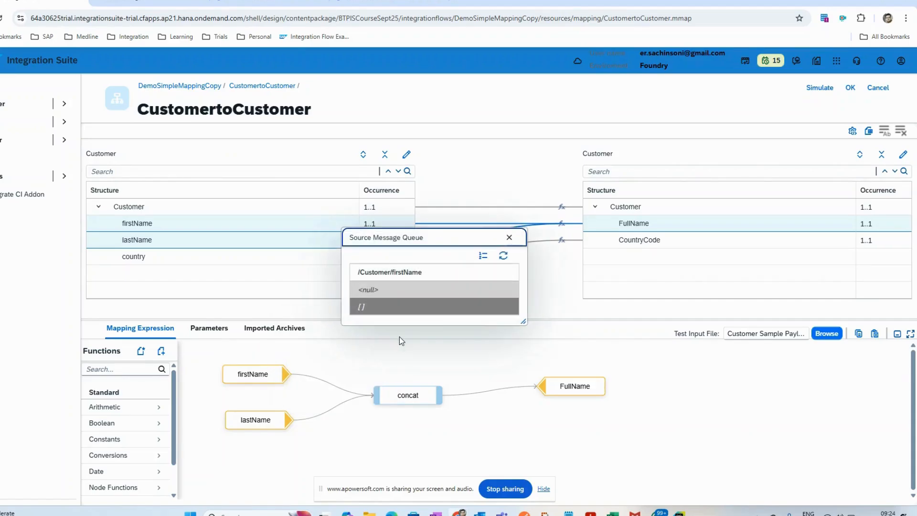
{"action": "left_click", "coordinate": [509, 238]}
{"action": "left_click", "coordinate": [849, 88]}
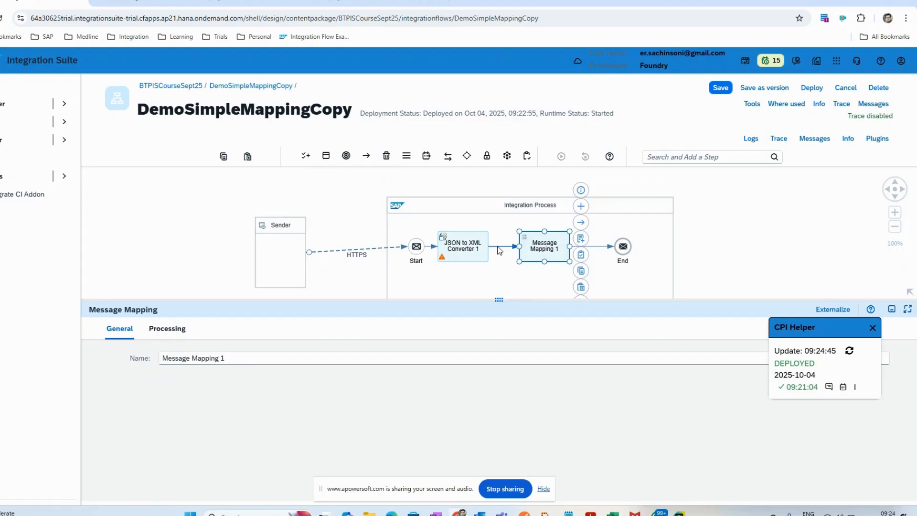
Step: Simulate the flow from before Message Mapping 1 to the connection before End, and inspect the message body at the start point
{"action": "left_click", "coordinate": [497, 246]}
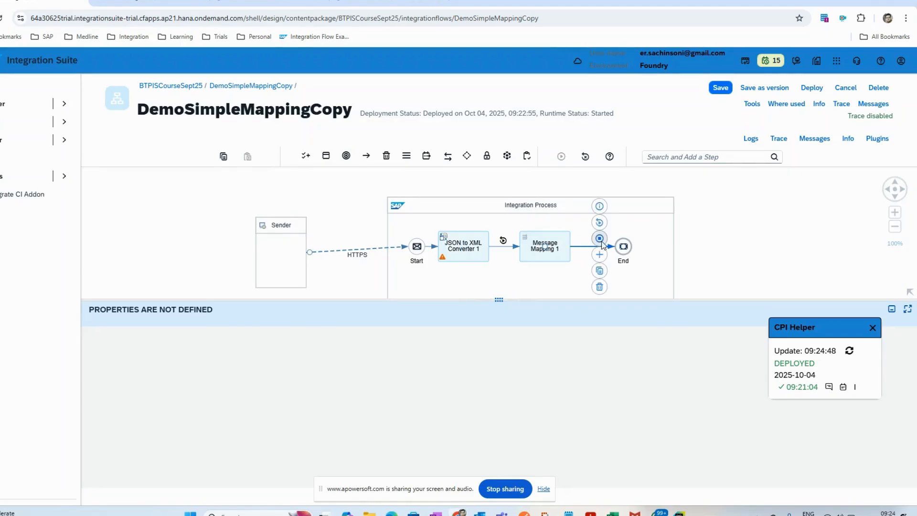
{"action": "left_click", "coordinate": [598, 245]}
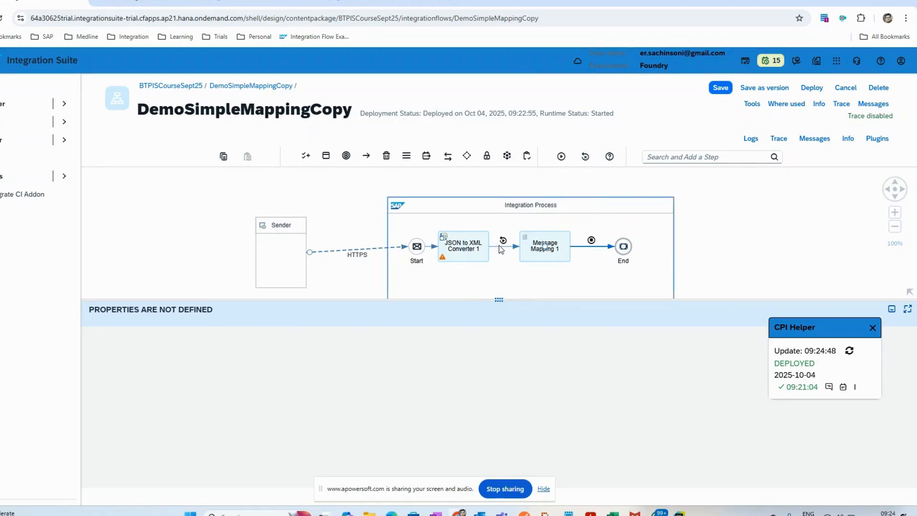
{"action": "left_click", "coordinate": [559, 163]}
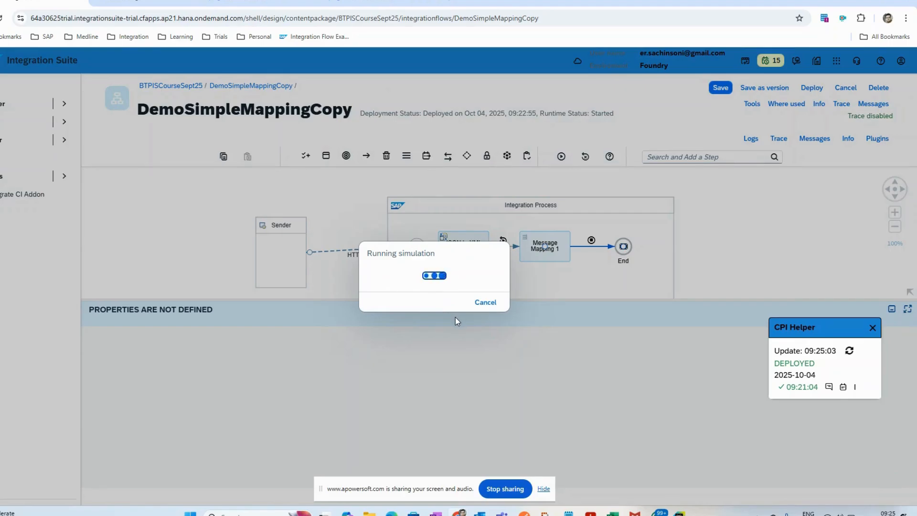
{"action": "mouse_move", "coordinate": [501, 512]}
{"action": "left_click", "coordinate": [508, 241]}
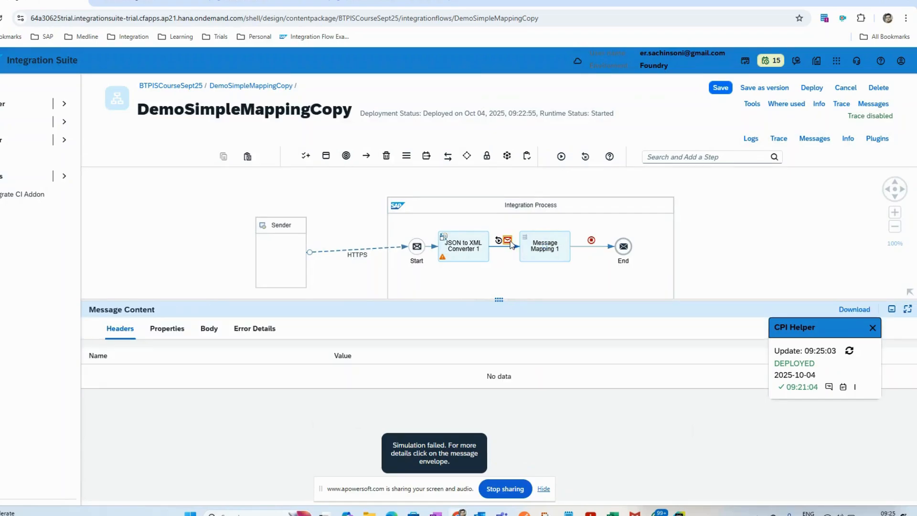
{"action": "left_click", "coordinate": [208, 329]}
{"action": "left_click", "coordinate": [334, 368]}
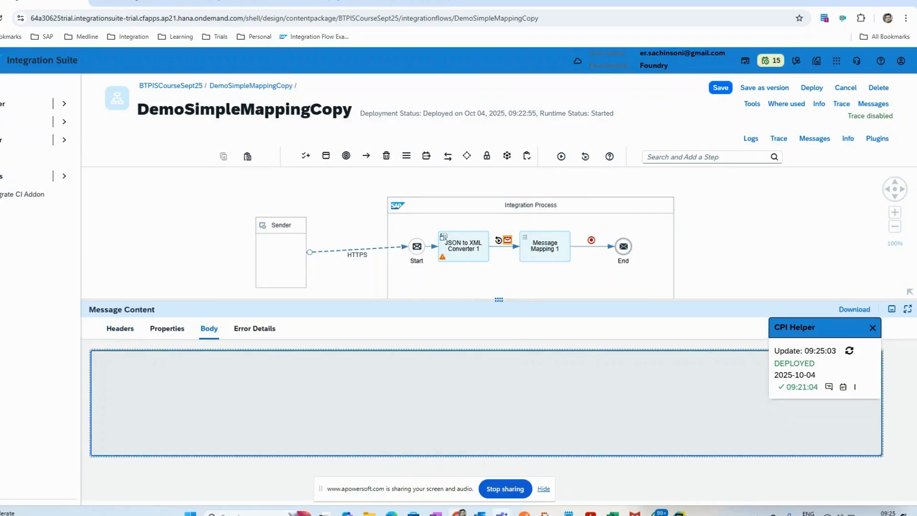
Step: Switch to Postman and check the JSON body of the Mapping Copy request
{"action": "left_click", "coordinate": [524, 513]}
{"action": "left_click_drag", "start_coordinate": [180, 166], "coordinate": [148, 130]}
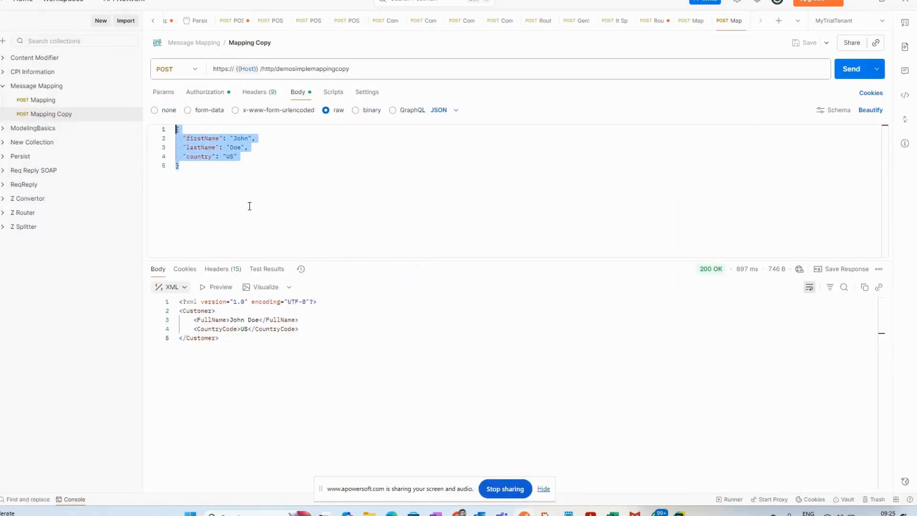
{"action": "left_click", "coordinate": [291, 185]}
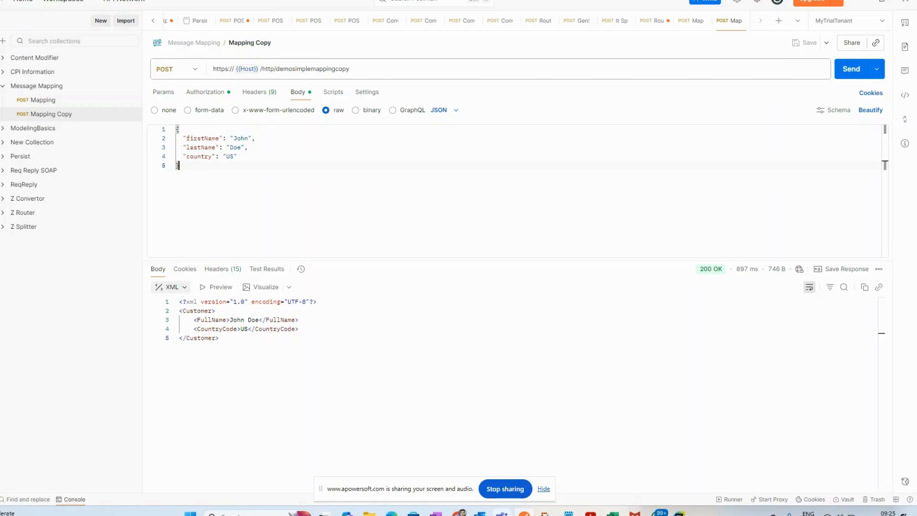
Step: Copy the Customer XML from Customer Sample Payload.xml in Edge and switch back to the integration flow in Chrome
{"action": "left_click", "coordinate": [391, 513]}
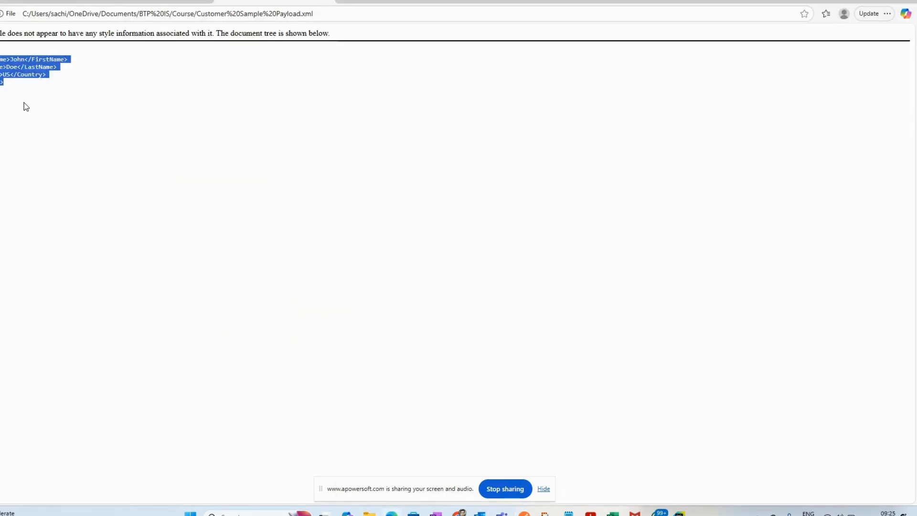
{"action": "left_click", "coordinate": [13, 80]}
{"action": "left_click_drag", "start_coordinate": [13, 88], "coordinate": [1, 50]}
{"action": "key", "text": "alt+Tab"}
{"action": "key", "text": "alt+Tab"}
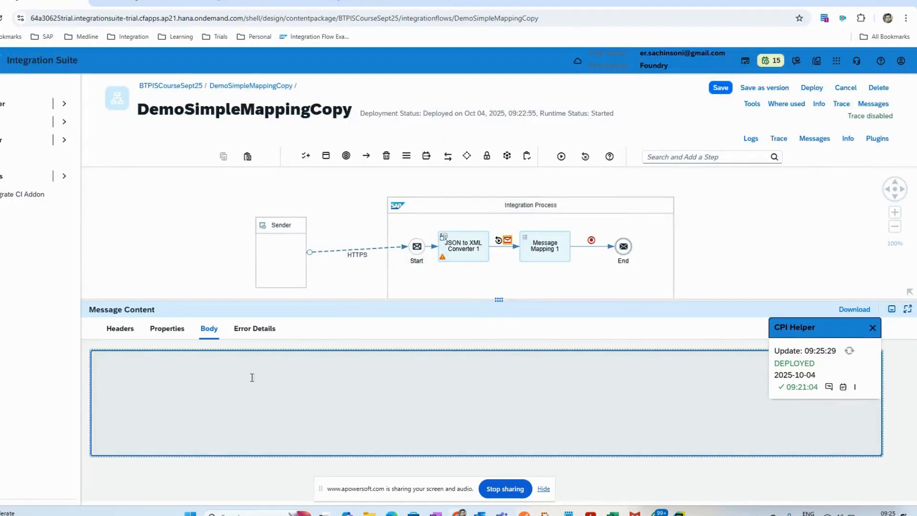
Step: Clear the simulation and set a new start point before Message Mapping 1 with the copied Customer XML as its body
{"action": "left_click", "coordinate": [872, 328]}
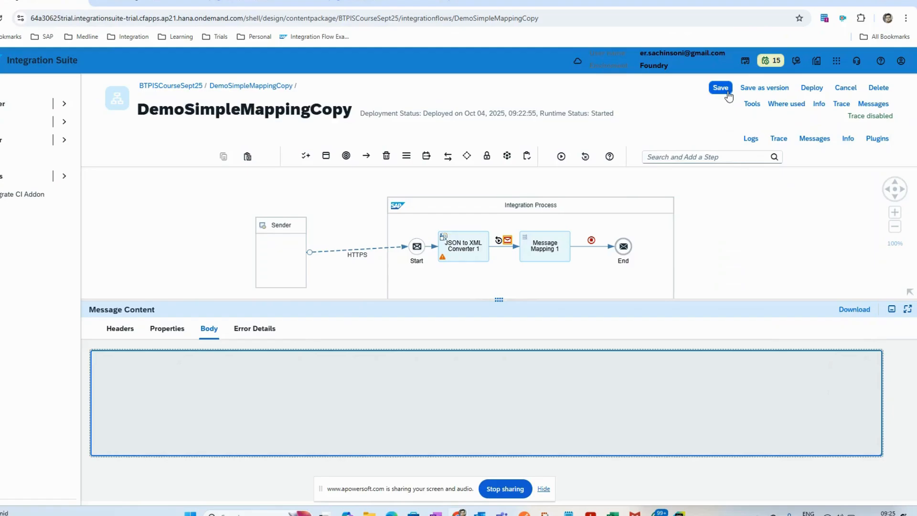
{"action": "left_click", "coordinate": [586, 157]}
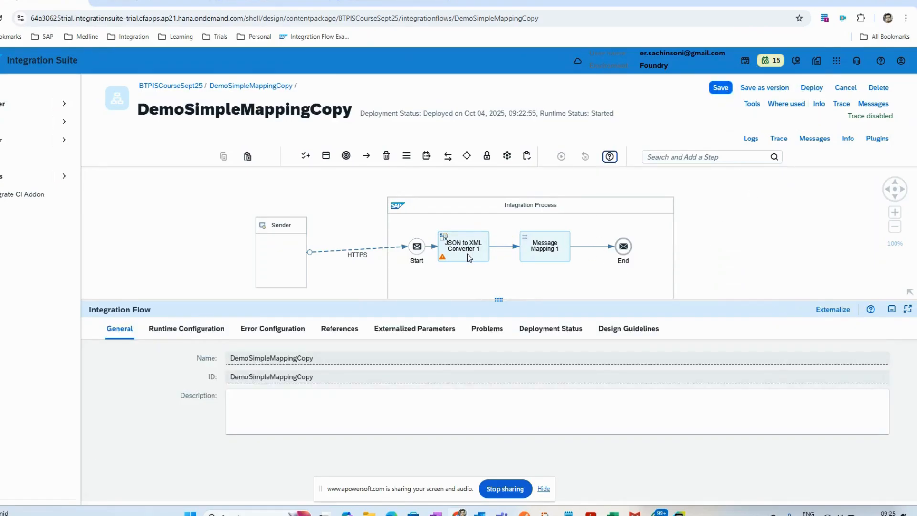
{"action": "left_click", "coordinate": [511, 246]}
{"action": "left_click", "coordinate": [511, 222]}
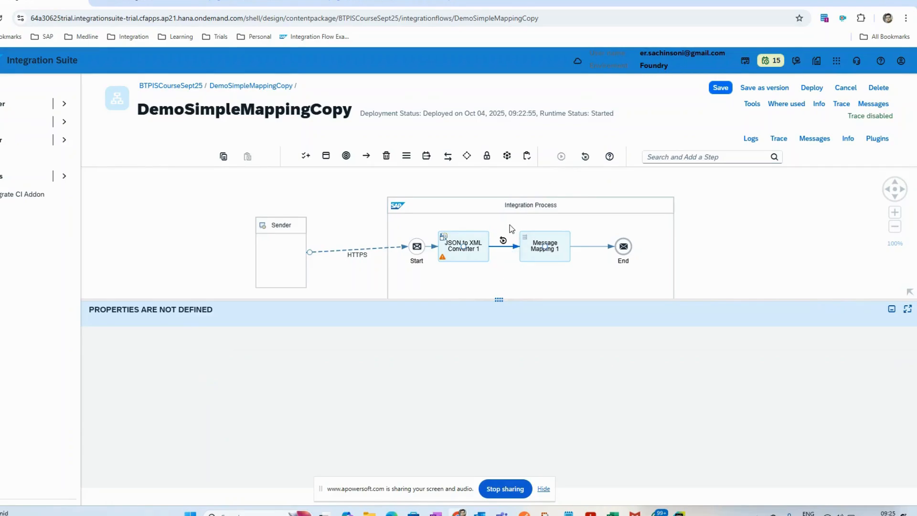
{"action": "left_click", "coordinate": [503, 241]}
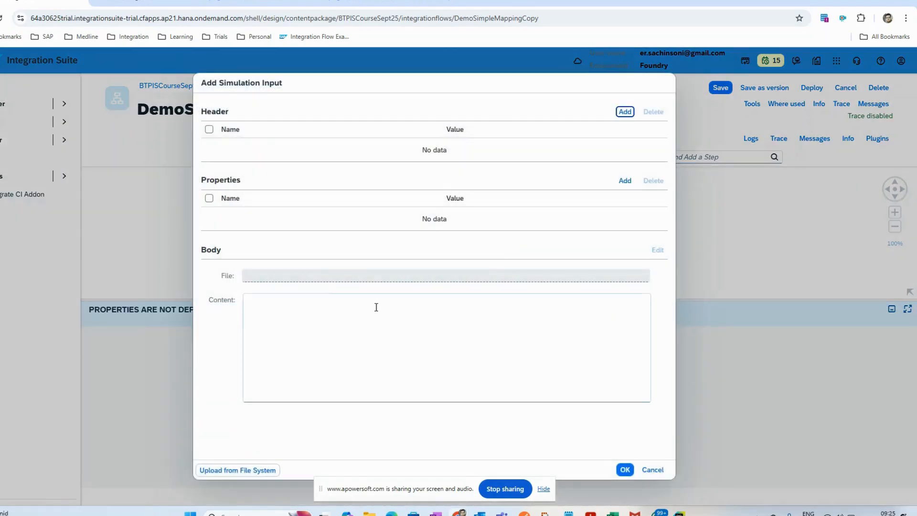
{"action": "left_click", "coordinate": [287, 316]}
{"action": "type", "text": "<Customer> <FirstName>John</FirstName> <LastName>Doe</LastName> <Country>US</Country> </Customer>"}
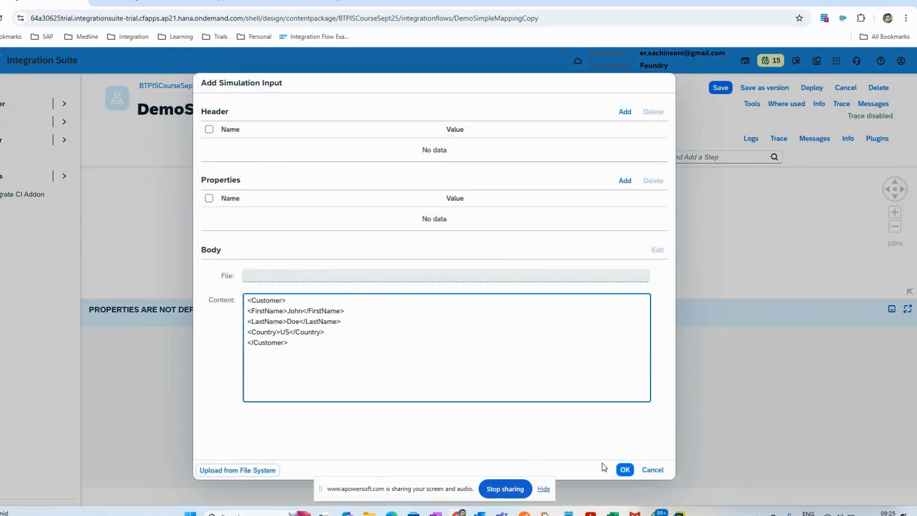
{"action": "left_click", "coordinate": [625, 469]}
Step: Run the simulation with an end point between Message Mapping 1 and End, then clear the simulation
{"action": "left_click", "coordinate": [593, 246]}
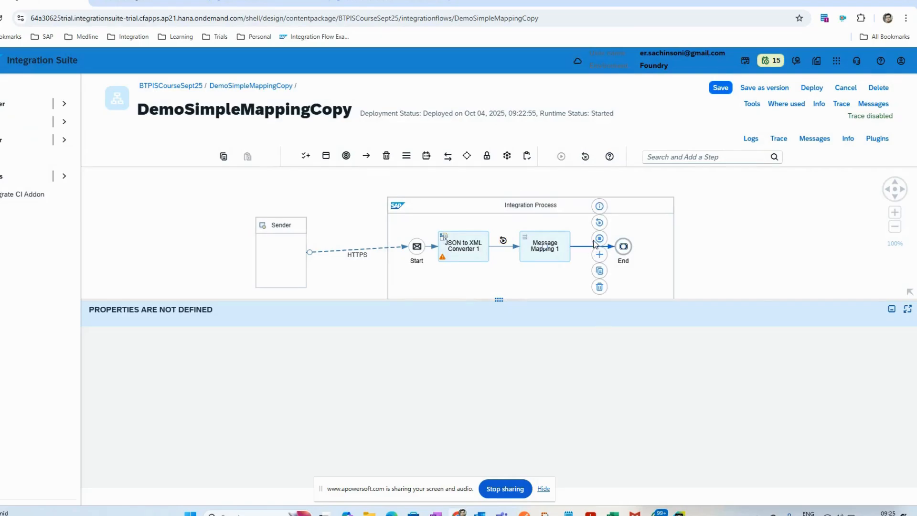
{"action": "left_click", "coordinate": [600, 238]}
{"action": "left_click", "coordinate": [561, 156]}
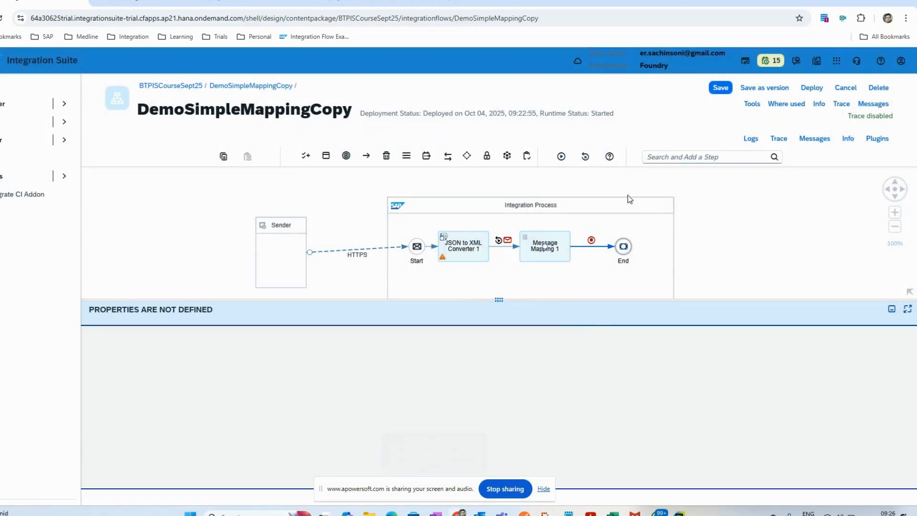
{"action": "left_click", "coordinate": [584, 156]}
{"action": "left_click", "coordinate": [732, 277]}
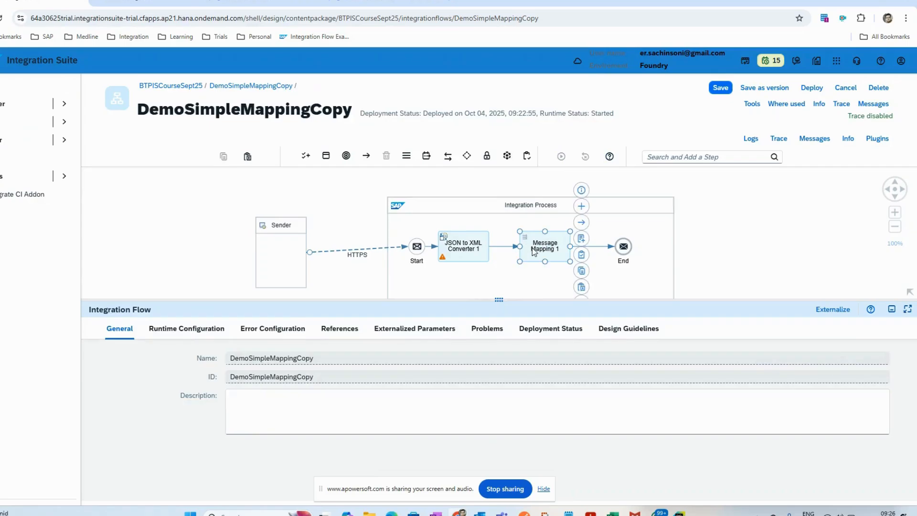
Step: Check the mapping resource of Message Mapping 1, and open Source Customer Schema SC1.xsd from the Course folder in PyCharm
{"action": "left_click", "coordinate": [534, 252]}
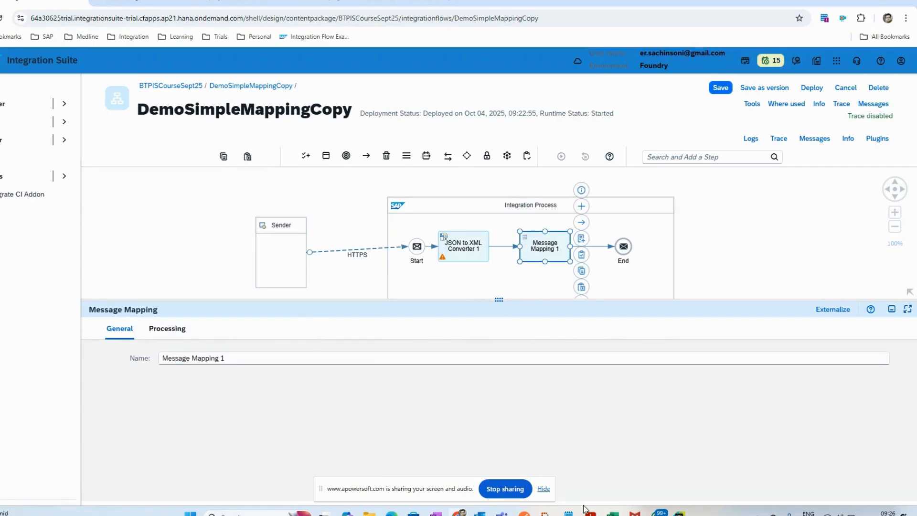
{"action": "left_click", "coordinate": [183, 336]}
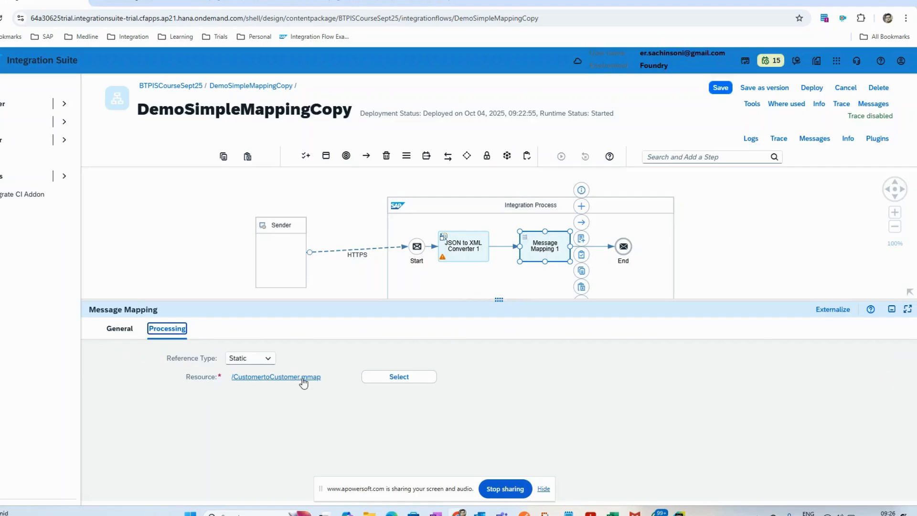
{"action": "mouse_move", "coordinate": [369, 511]}
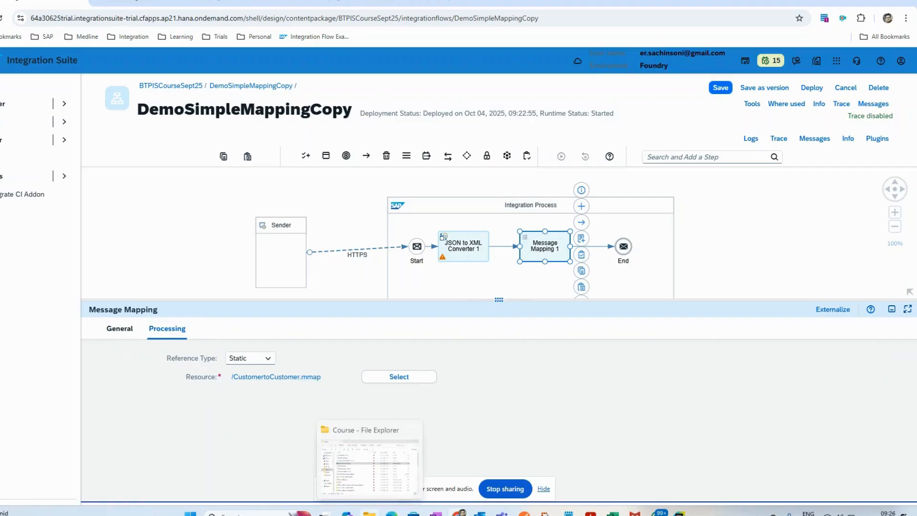
{"action": "left_click", "coordinate": [370, 473]}
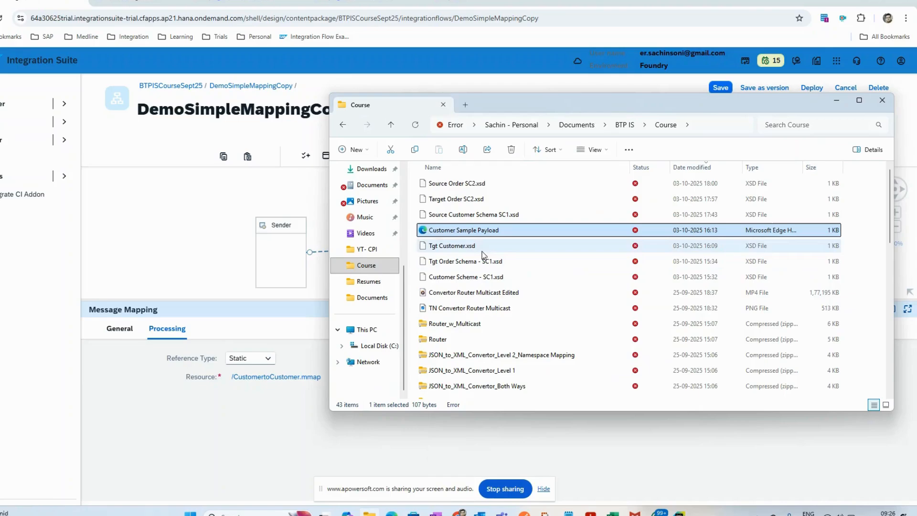
{"action": "double_click", "coordinate": [480, 216]}
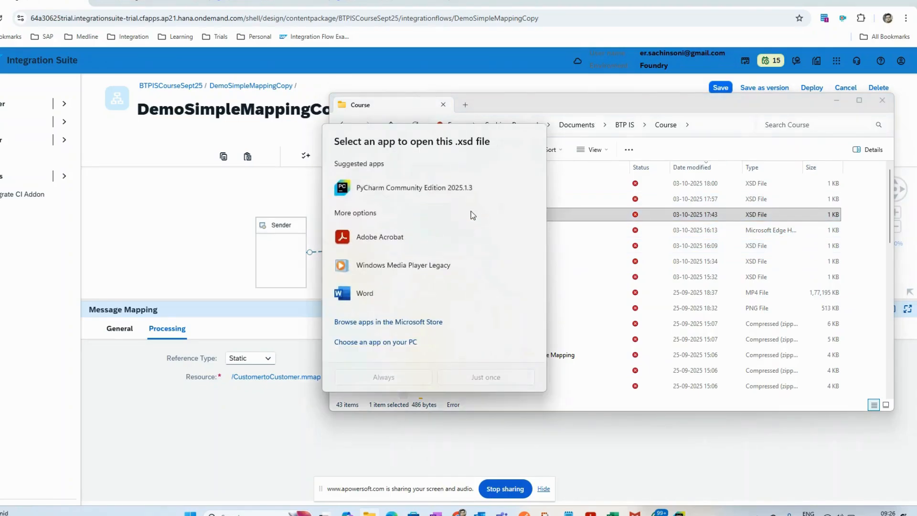
{"action": "double_click", "coordinate": [420, 187]}
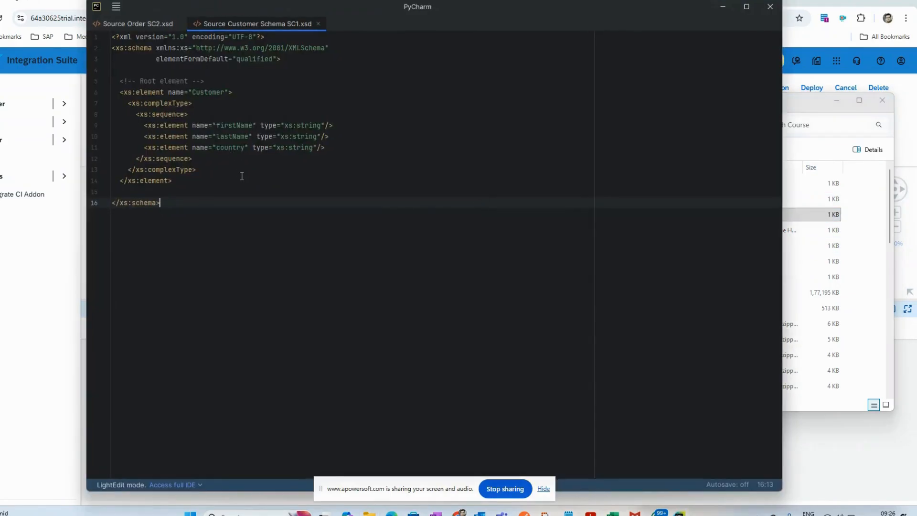
{"action": "left_click_drag", "start_coordinate": [148, 7], "coordinate": [272, 108]}
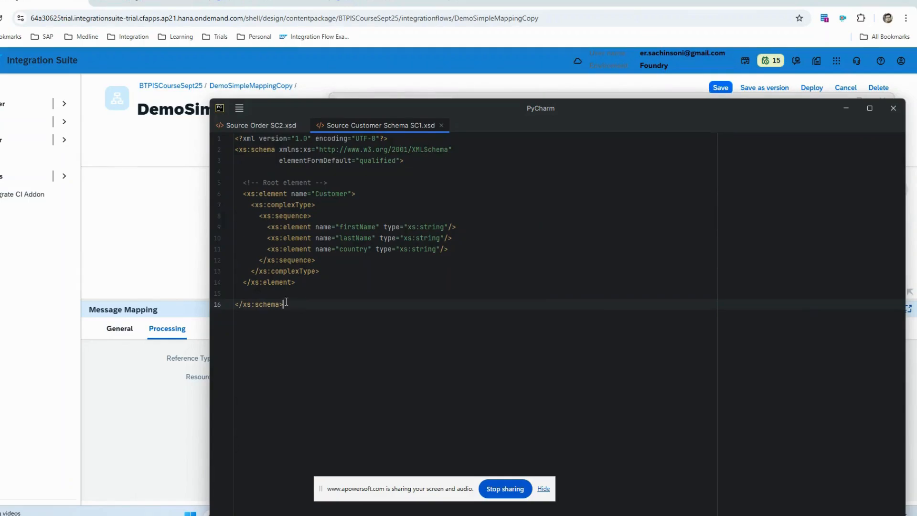
Step: Copy the entire text of Source Customer Schema SC1.xsd and switch back to the integration flow in Chrome
{"action": "left_click_drag", "start_coordinate": [286, 303], "coordinate": [162, 131]}
{"action": "left_click", "coordinate": [302, 307]}
{"action": "key", "text": "ctrl+a"}
{"action": "key", "text": "ctrl+c"}
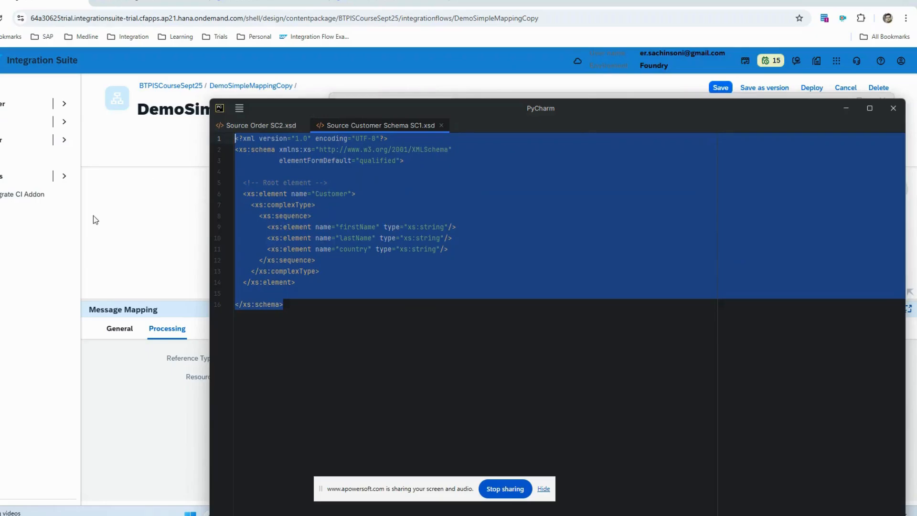
{"action": "left_click", "coordinate": [175, 265]}
{"action": "key", "text": "alt+Tab"}
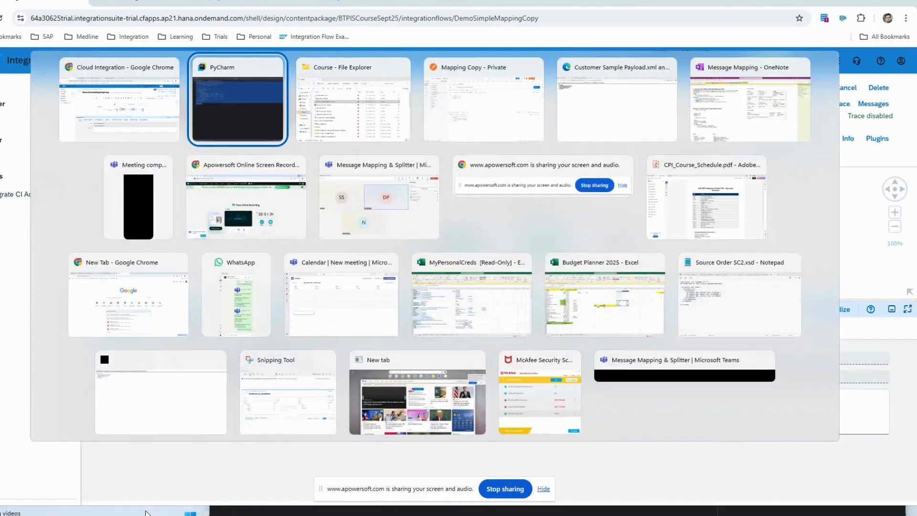
{"action": "key", "text": "alt+Tab"}
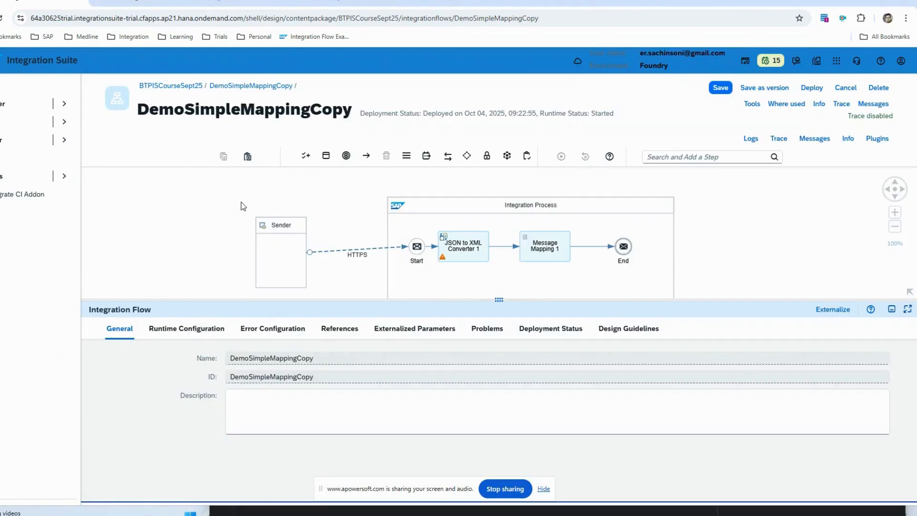
Step: Open ChatGPT in a new tab and ask it to generate a sample xml payload for the pasted source customer schema
{"action": "key", "text": "ctrl+t"}
{"action": "left_click", "coordinate": [184, 239]}
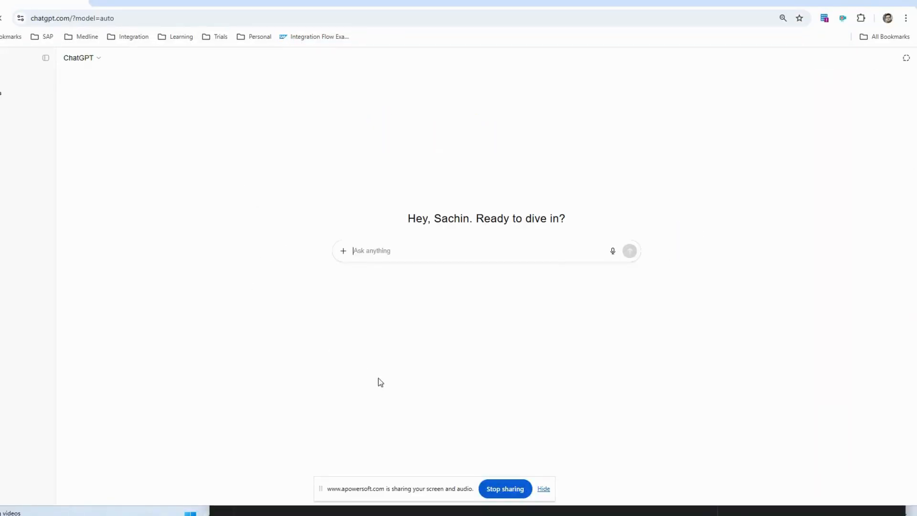
{"action": "type", "text": "generate "}
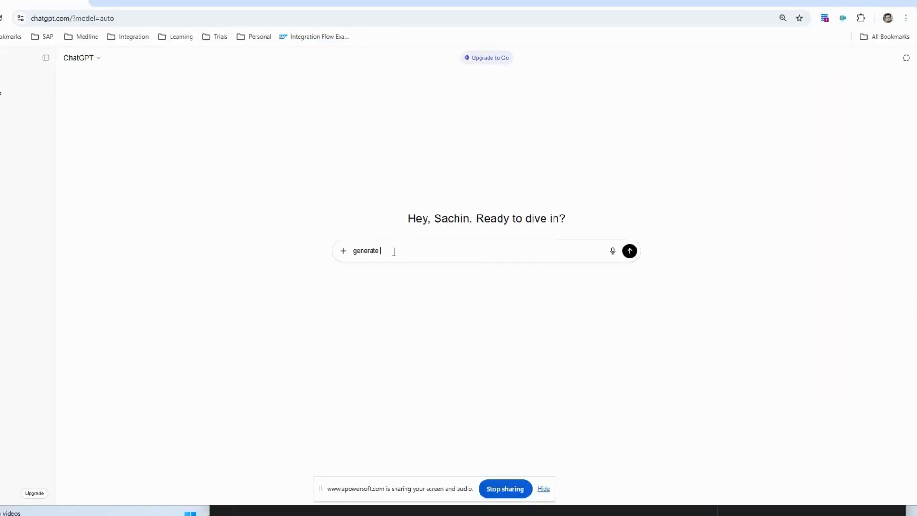
{"action": "type", "text": "a sample xml payload for t"}
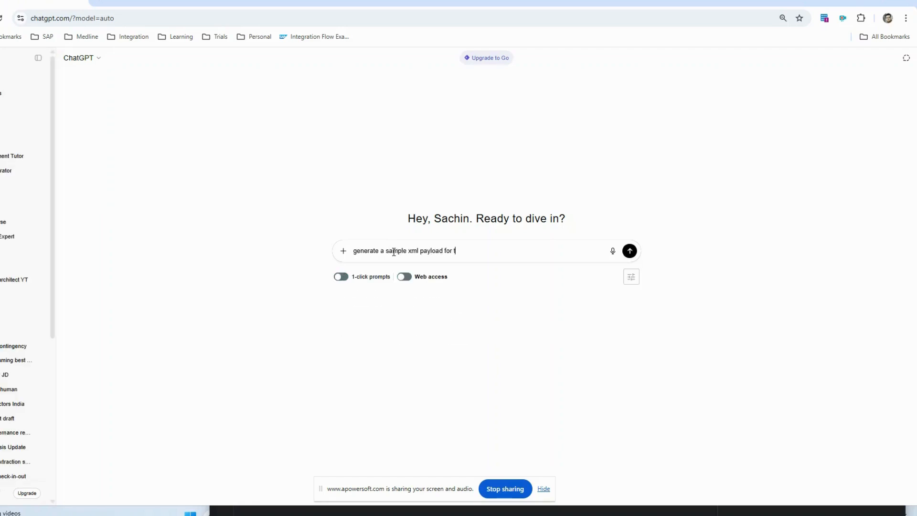
{"action": "type", "text": "he following schema :"}
{"action": "key", "text": "ctrl+v"}
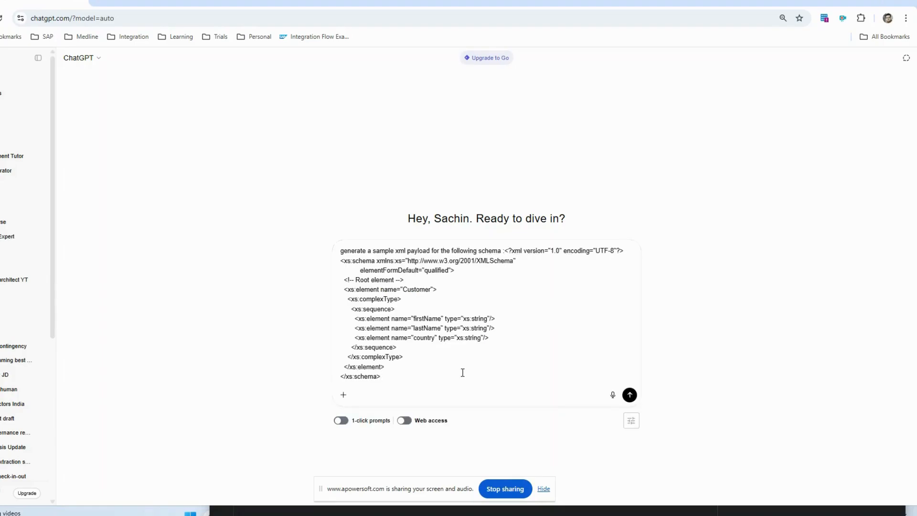
{"action": "left_click", "coordinate": [629, 394]}
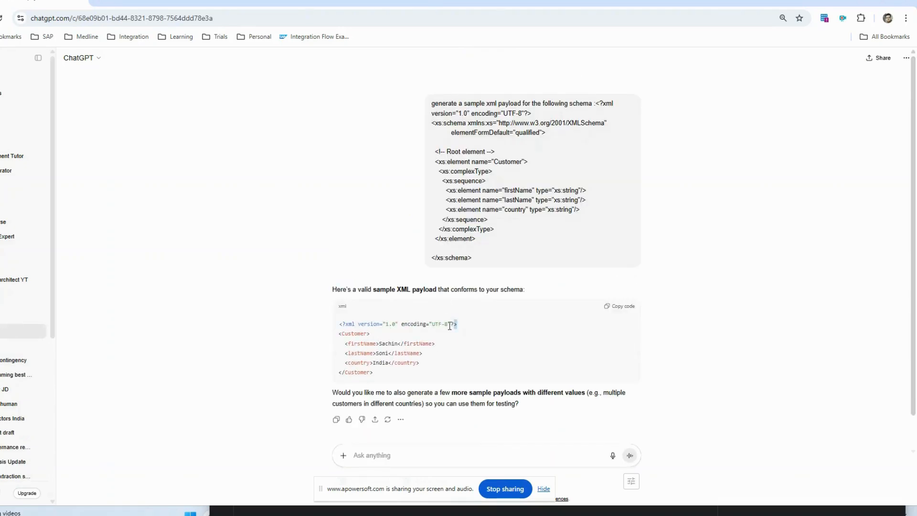
Step: Copy the generated Customer XML payload and return to the DemoSimpleMappingCopy integration flow
{"action": "left_click_drag", "start_coordinate": [457, 324], "coordinate": [357, 334]}
{"action": "left_click", "coordinate": [625, 315]}
{"action": "key", "text": "alt+Tab"}
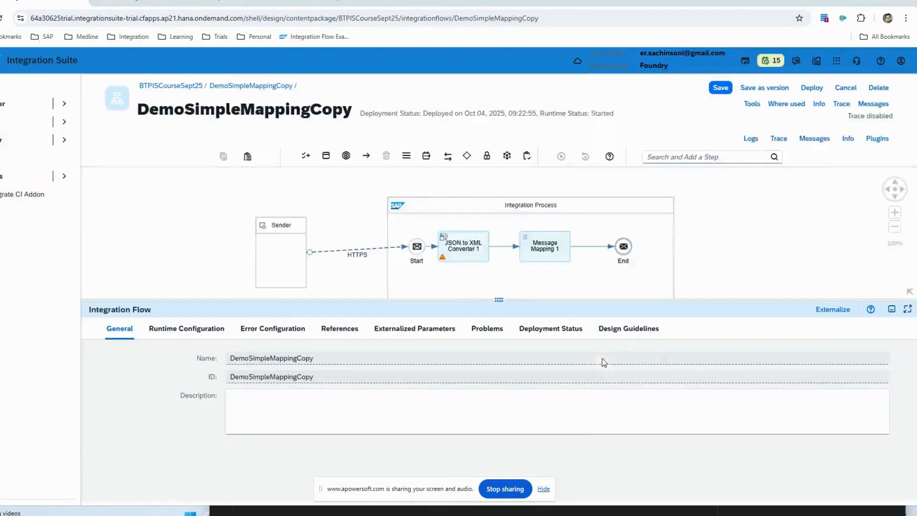
Step: Open the CustomertoCustomer.mmap resource of Message Mapping 1 and start its mapping simulation
{"action": "left_click", "coordinate": [549, 250]}
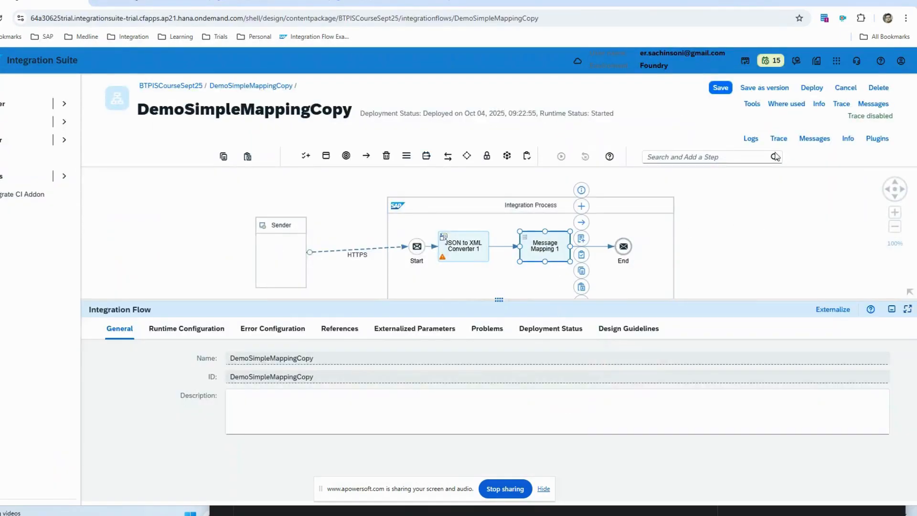
{"action": "left_click", "coordinate": [167, 328]}
{"action": "left_click", "coordinate": [256, 377]}
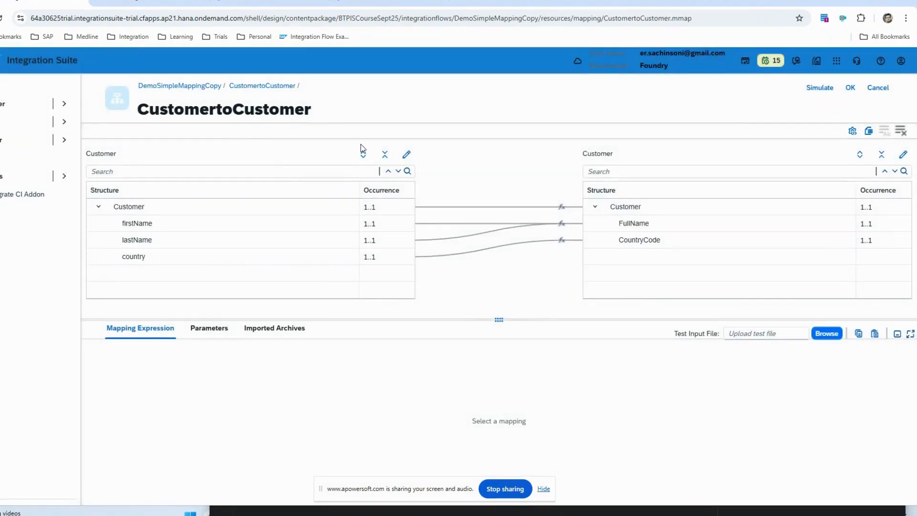
{"action": "left_click", "coordinate": [819, 87]}
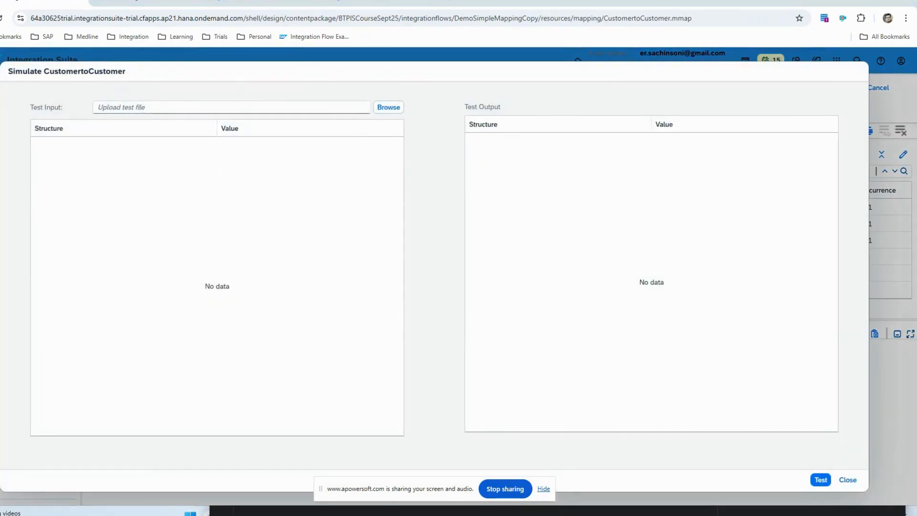
Step: Open Notepad and paste the copied Customer XML payload into it
{"action": "key", "text": "alt+Tab"}
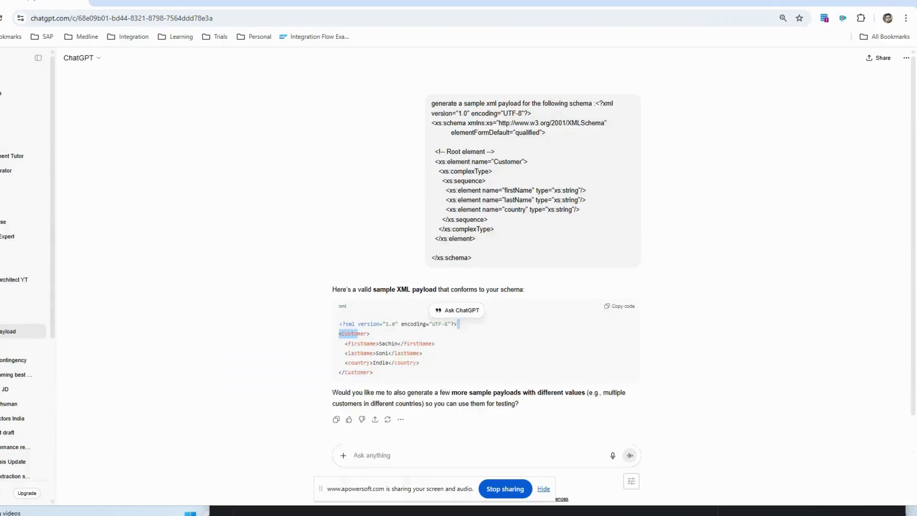
{"action": "key", "text": "super"}
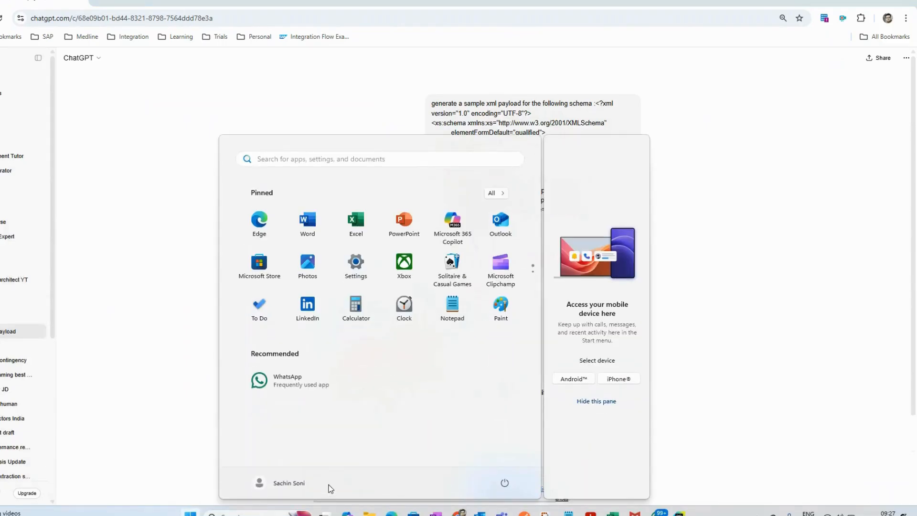
{"action": "type", "text": "notepad"}
{"action": "key", "text": "Return"}
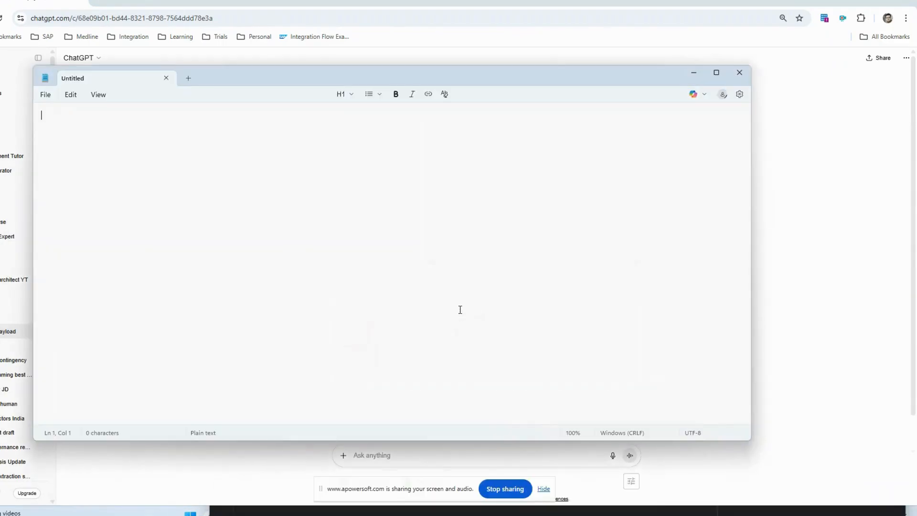
{"action": "key", "text": "ctrl+v"}
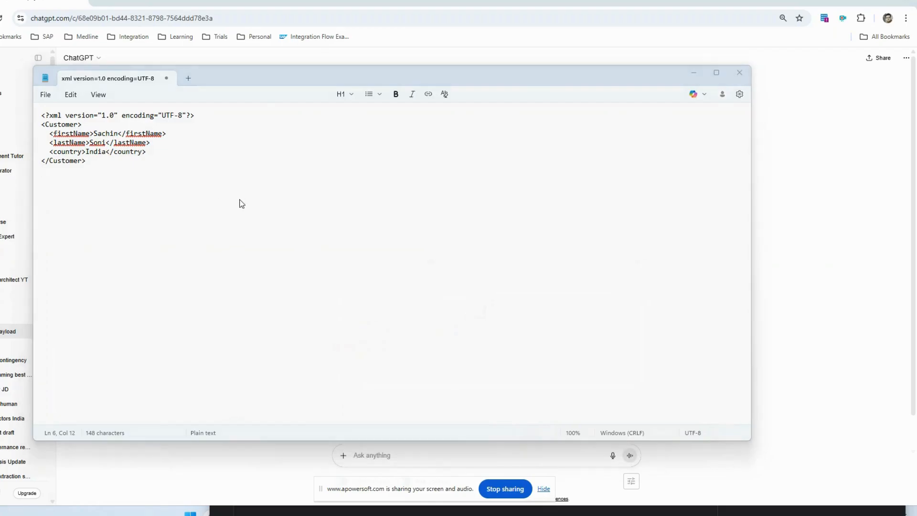
Step: Save the payload in the Course folder as Customer Sample Payload SC1.xml, with All files as the file type
{"action": "key", "text": "ctrl+s"}
{"action": "type", "text": "C"}
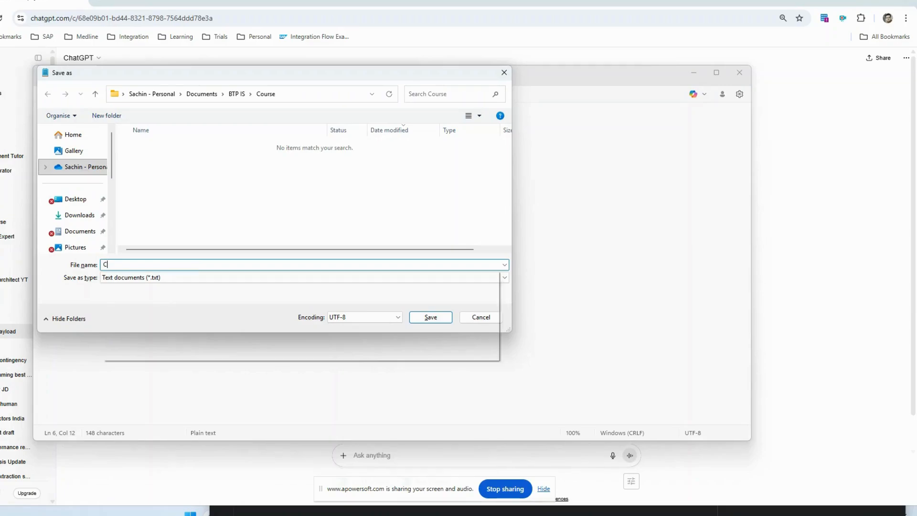
{"action": "type", "text": "ustomer Sample P"}
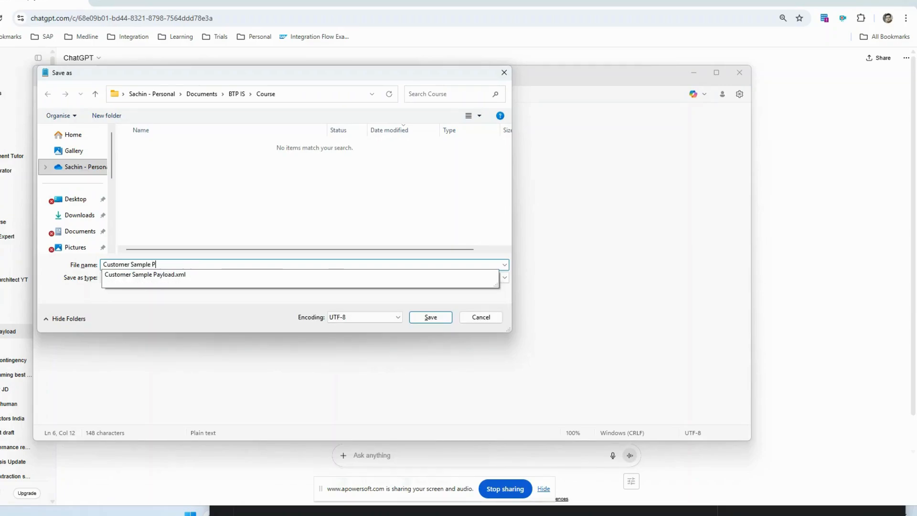
{"action": "type", "text": "ayload SC1.xsd"}
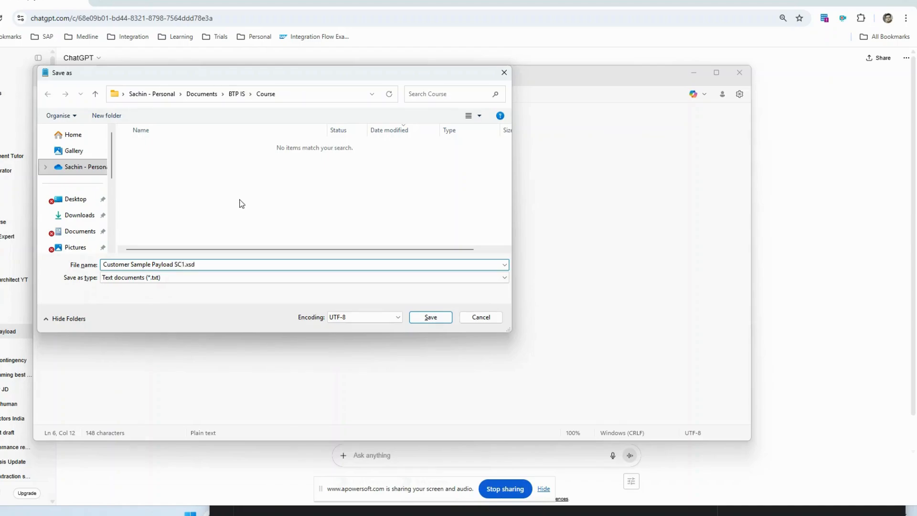
{"action": "left_click", "coordinate": [146, 278]}
{"action": "left_click", "coordinate": [148, 293]}
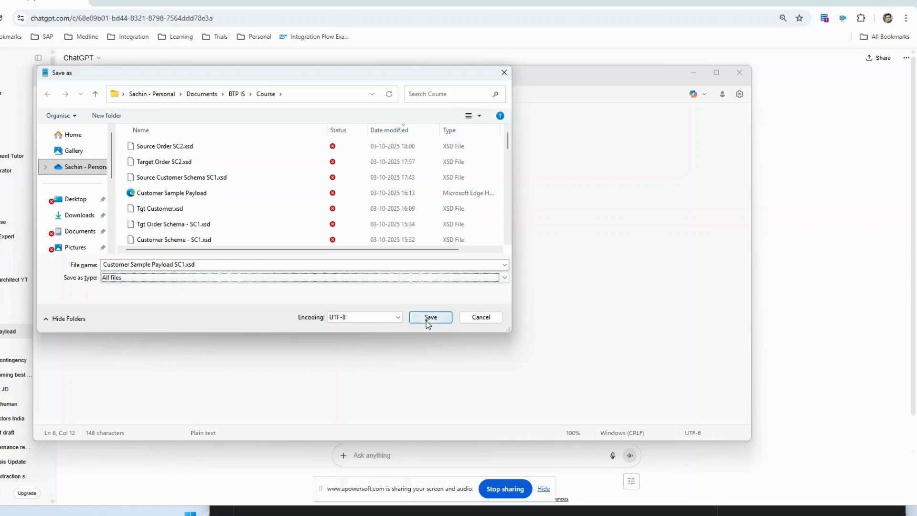
{"action": "left_click", "coordinate": [225, 264]}
{"action": "left_click", "coordinate": [238, 264]}
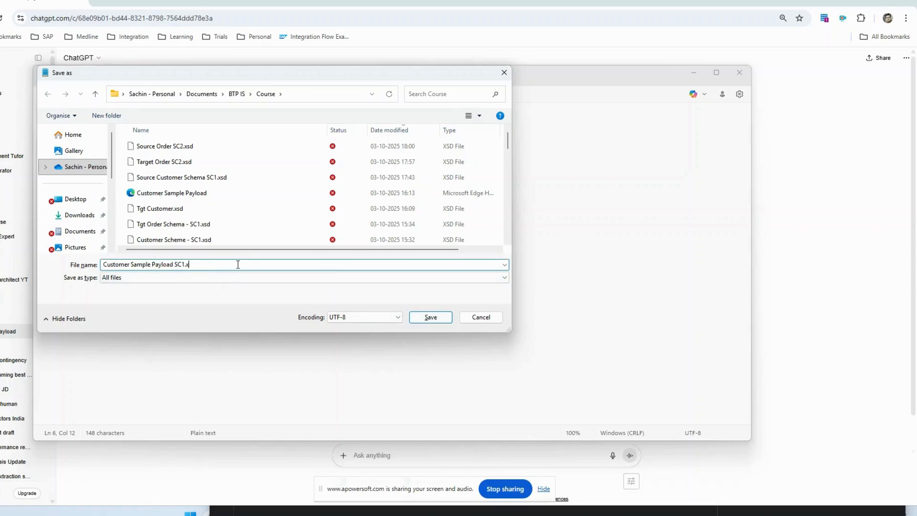
{"action": "type", "text": "ml"}
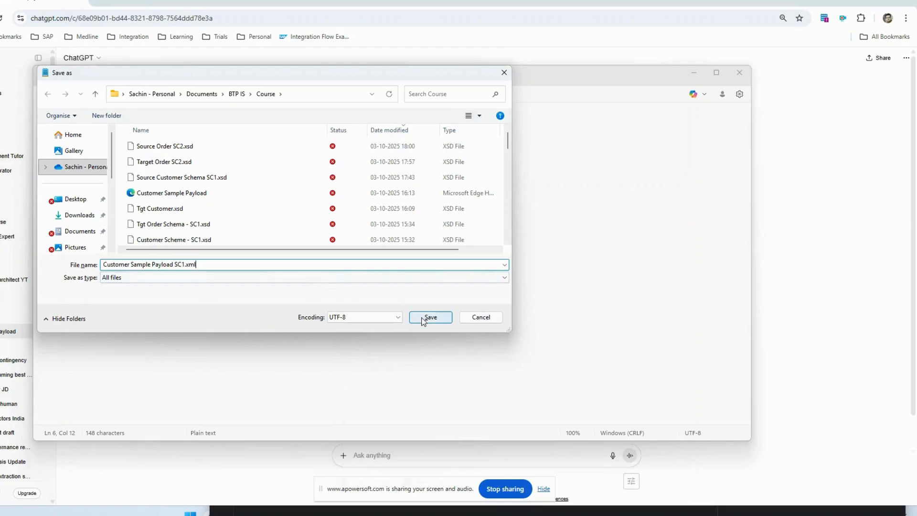
{"action": "left_click", "coordinate": [422, 319]}
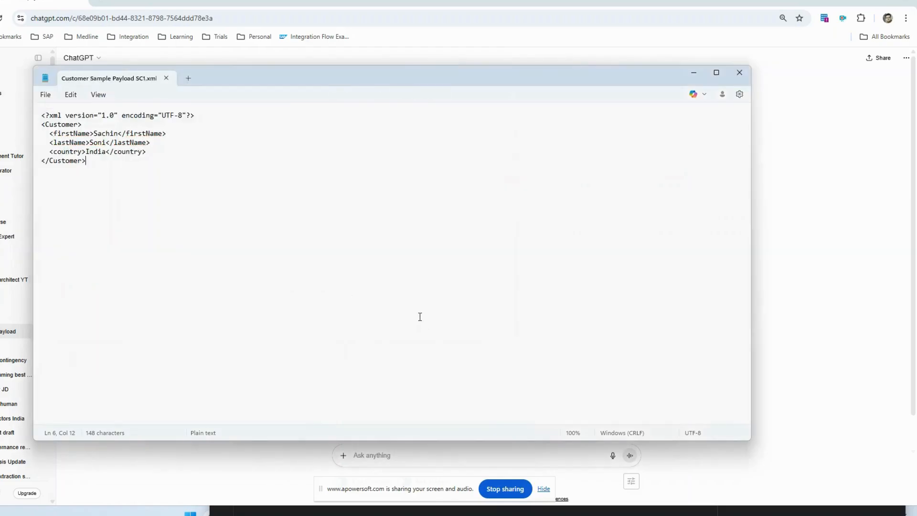
Step: Switch back to Cloud Integration in Chrome, upload Customer Sample Payload SC1.xml as the test input and run the mapping test
{"action": "left_click", "coordinate": [821, 276]}
{"action": "key", "text": "alt+Tab"}
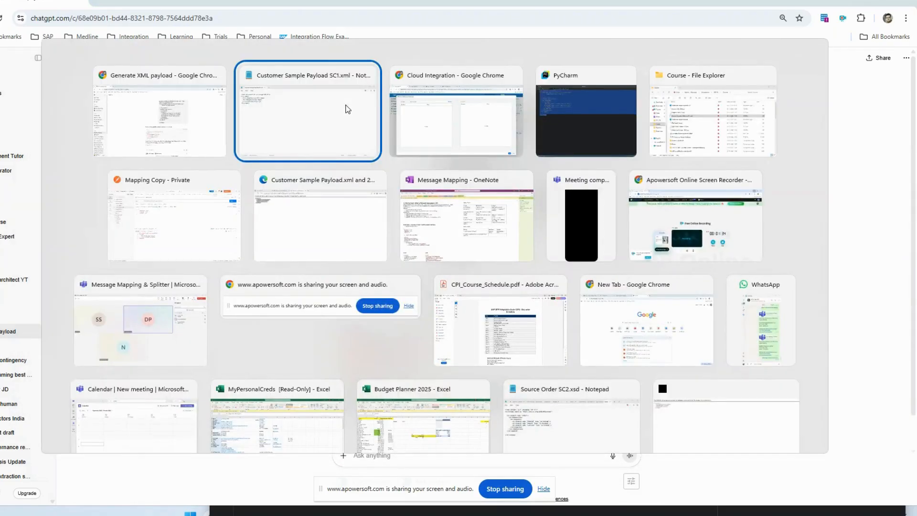
{"action": "left_click", "coordinate": [348, 107]}
{"action": "left_click", "coordinate": [383, 108]}
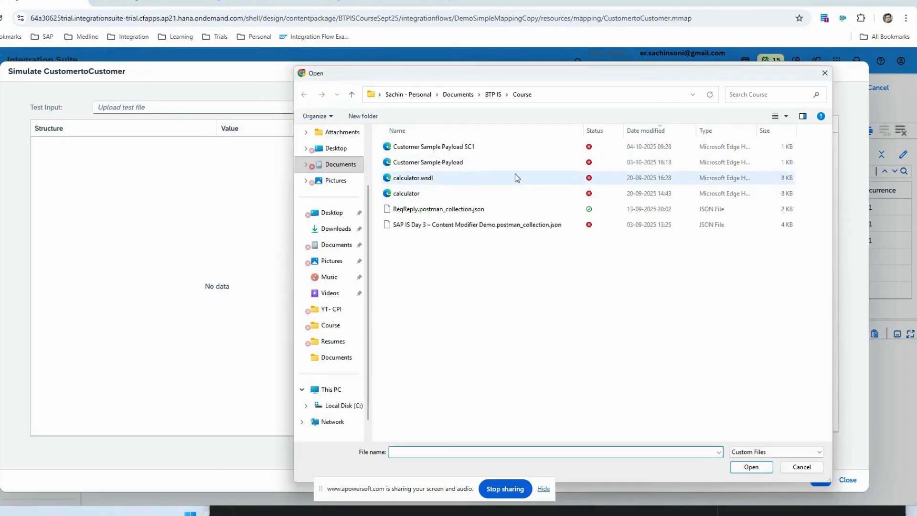
{"action": "left_click", "coordinate": [482, 148]}
{"action": "double_click", "coordinate": [482, 148]}
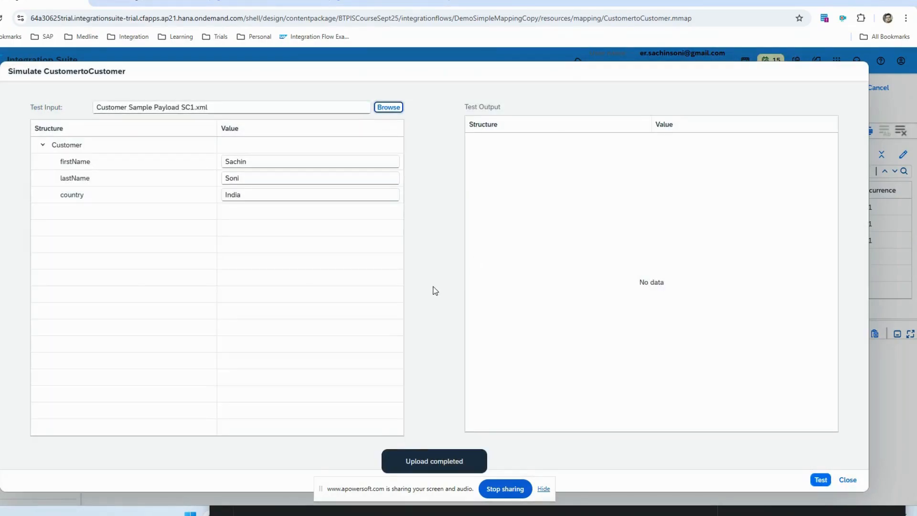
{"action": "left_click", "coordinate": [819, 479]}
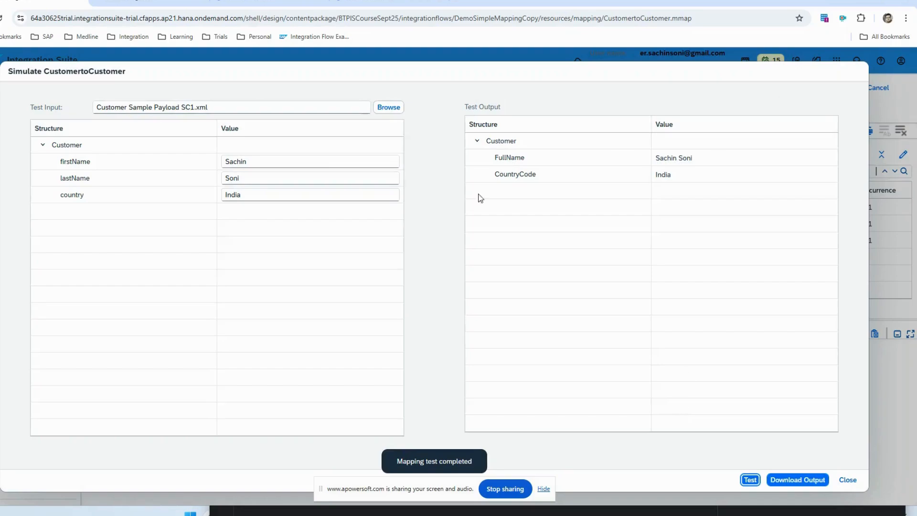
Step: Append "TEst #" to the firstName value and "dddd @" to the country value, and rerun the mapping test
{"action": "left_click", "coordinate": [282, 161]}
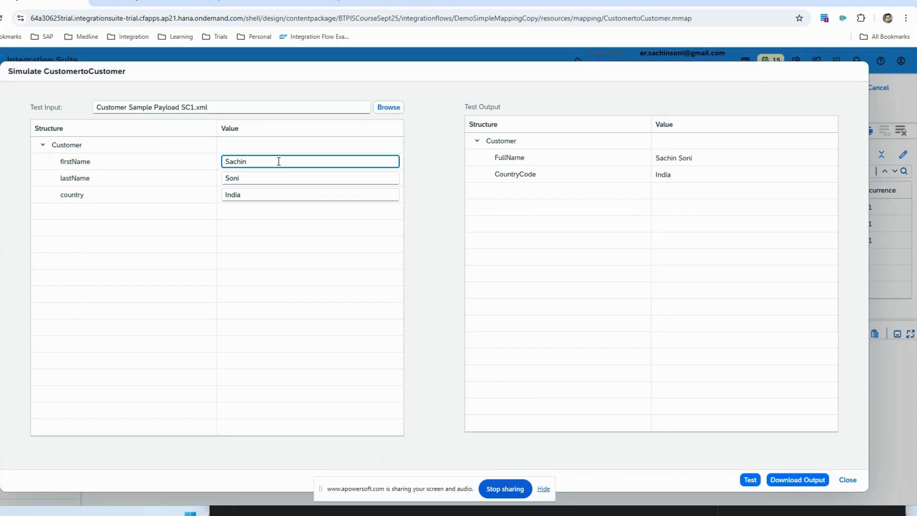
{"action": "type", "text": "TEst"}
{"action": "left_click", "coordinate": [320, 197]}
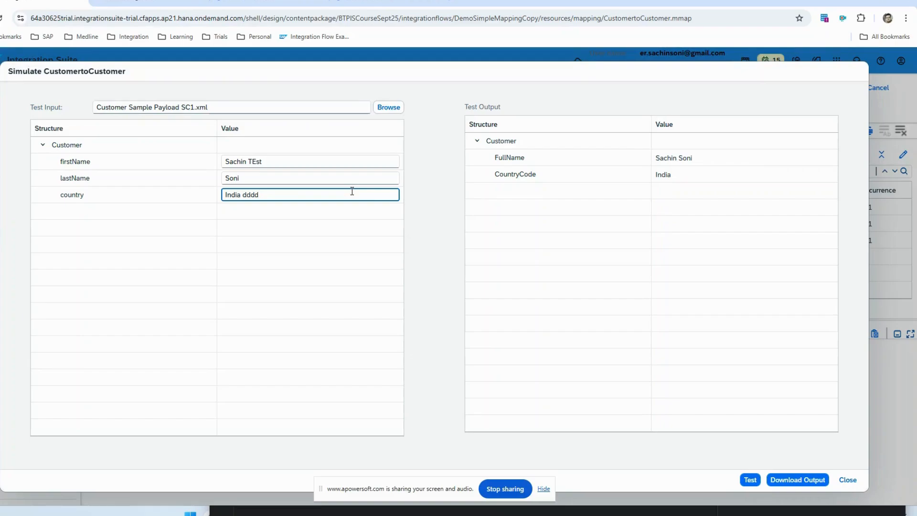
{"action": "left_click", "coordinate": [333, 158]}
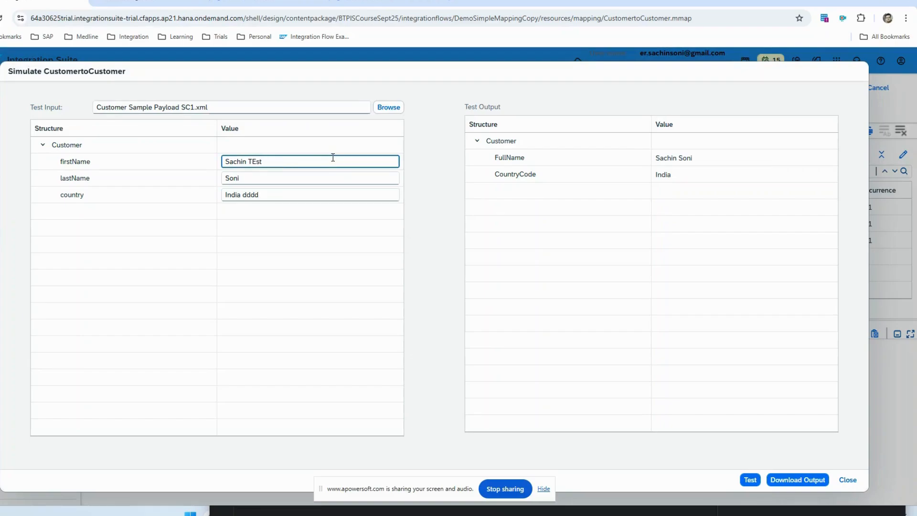
{"action": "left_click", "coordinate": [318, 192]}
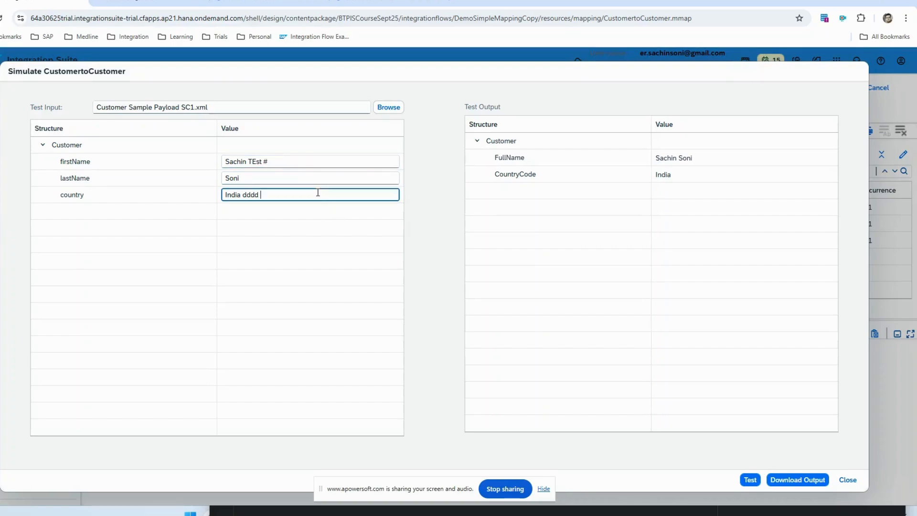
{"action": "type", "text": "@"}
{"action": "left_click", "coordinate": [750, 481]}
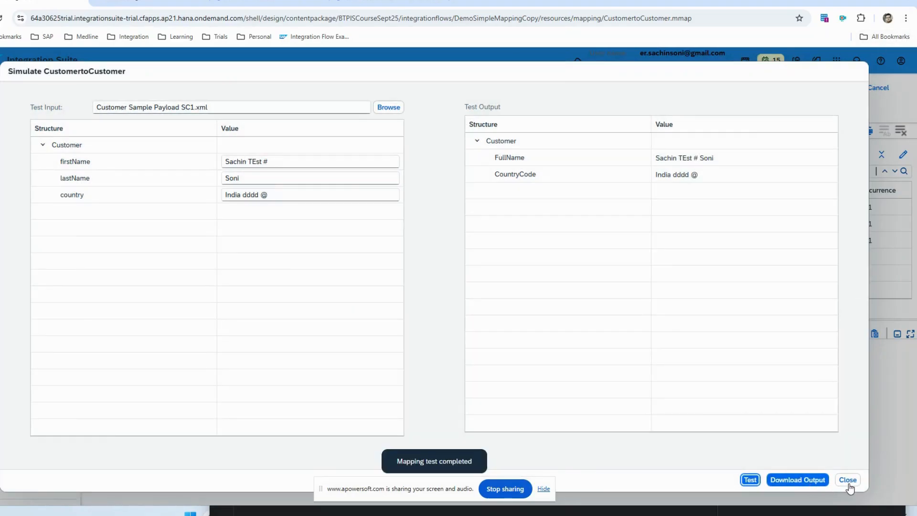
Step: Close the simulation and confirm the CustomertoCustomer mapping to return to the flow's general properties
{"action": "left_click", "coordinate": [848, 481]}
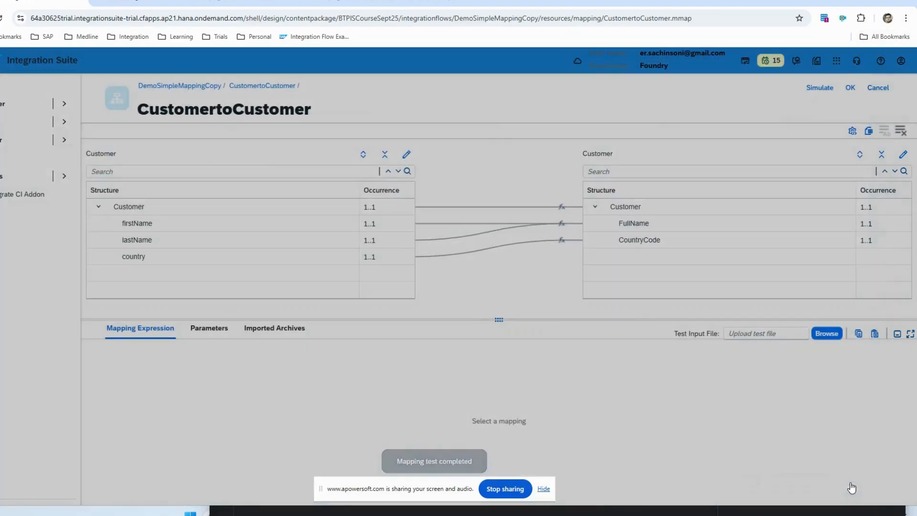
{"action": "left_click", "coordinate": [850, 88]}
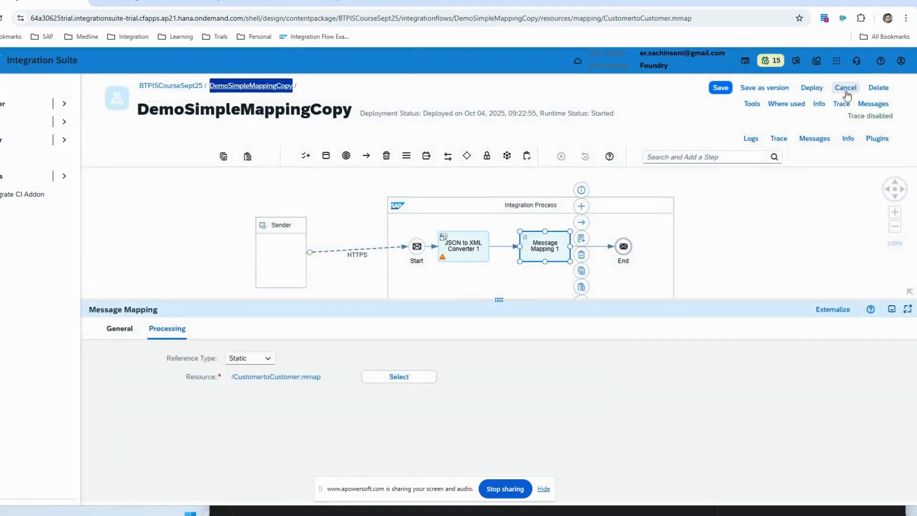
{"action": "left_click", "coordinate": [763, 240]}
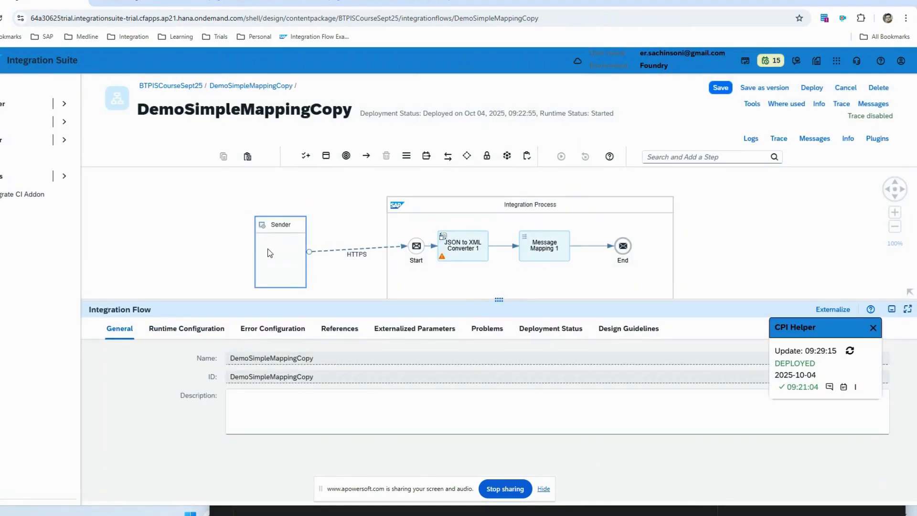
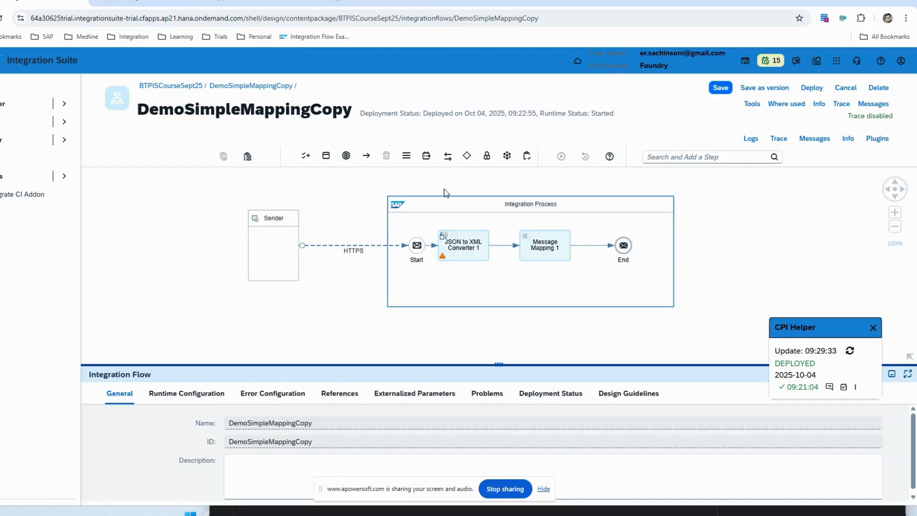
Step: Set the simulation start point before JSON to XML Converter 1 and the end point after Message Mapping 1
{"action": "left_click", "coordinate": [431, 246]}
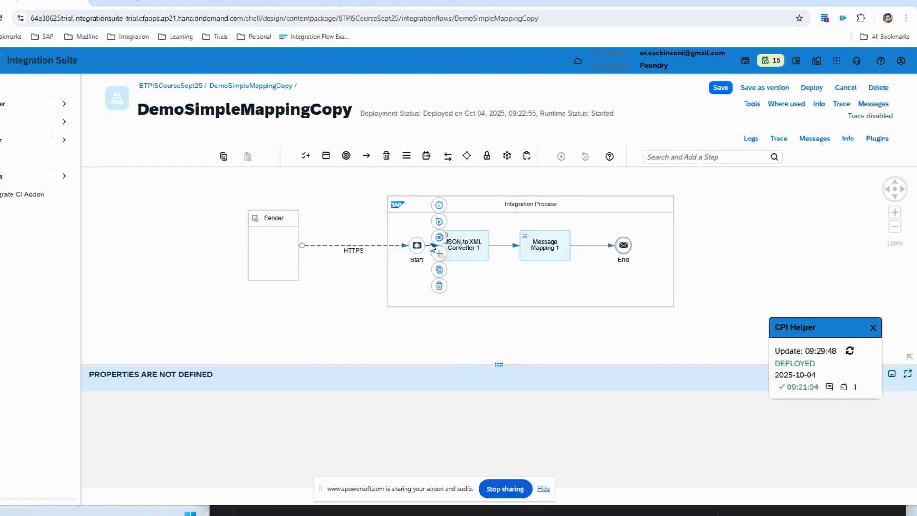
{"action": "left_click", "coordinate": [424, 331]}
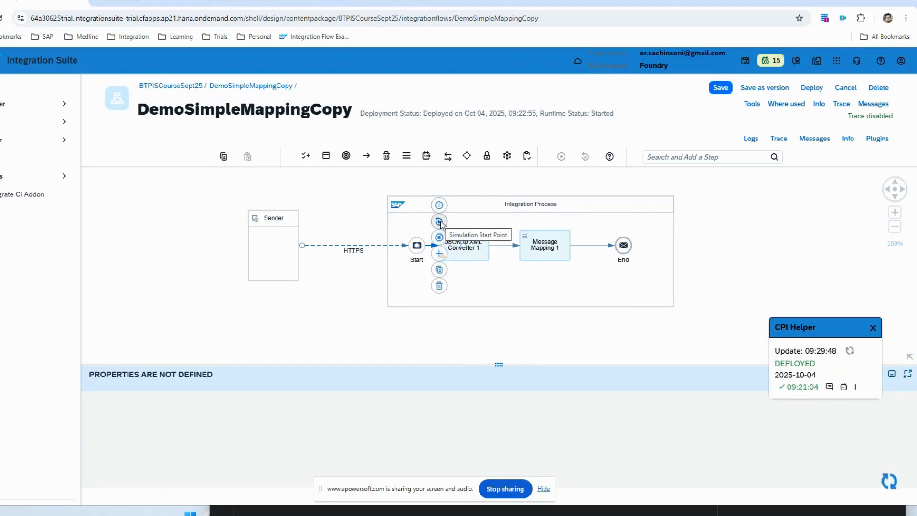
{"action": "left_click", "coordinate": [439, 221]}
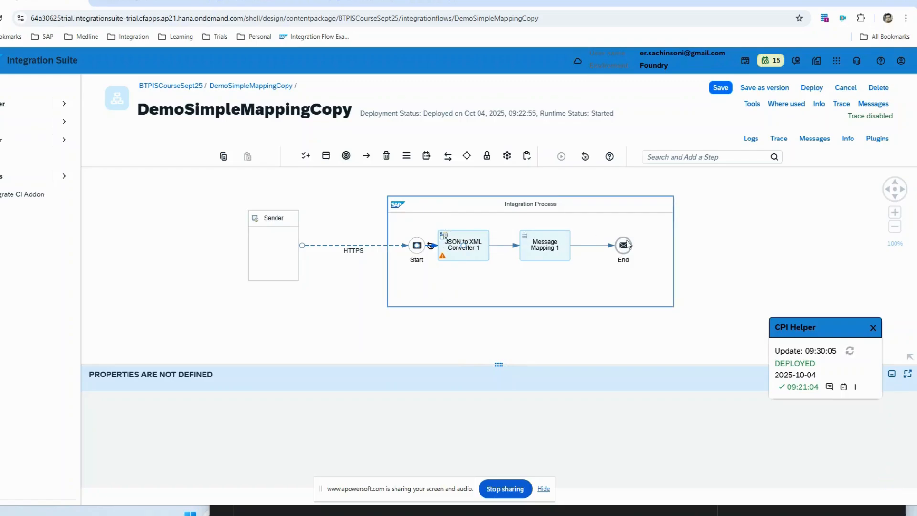
{"action": "left_click", "coordinate": [595, 246]}
{"action": "left_click", "coordinate": [599, 239]}
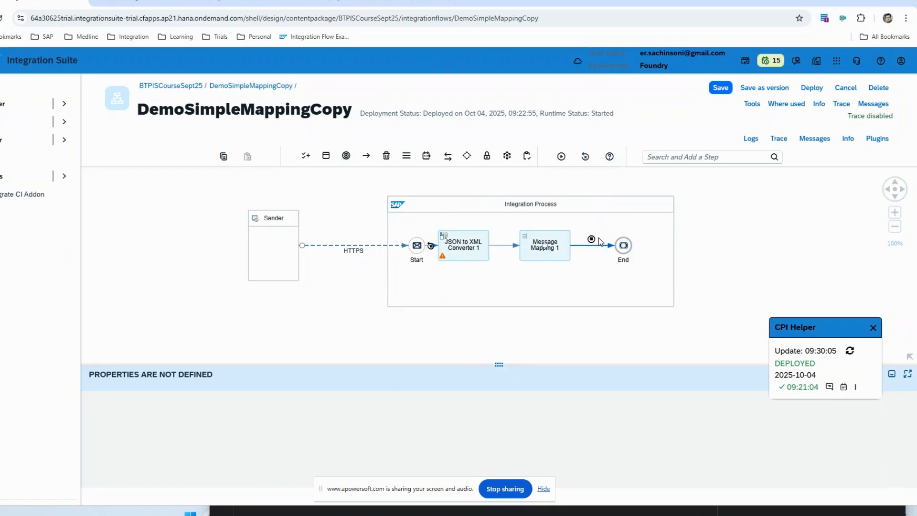
Step: Add the JSON request body of Postman's Mapping Copy request as the body content of the simulation input at the start point
{"action": "left_click", "coordinate": [431, 246]}
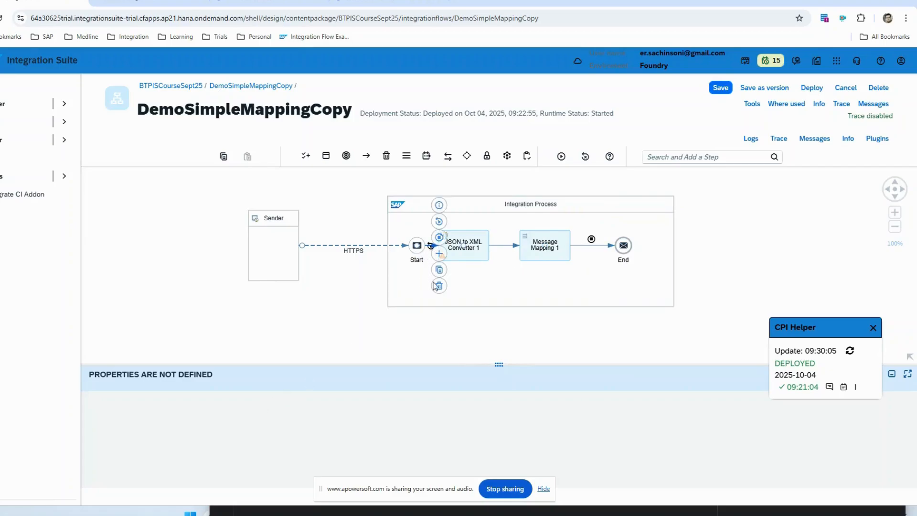
{"action": "left_click", "coordinate": [413, 315]}
{"action": "left_click", "coordinate": [429, 246]}
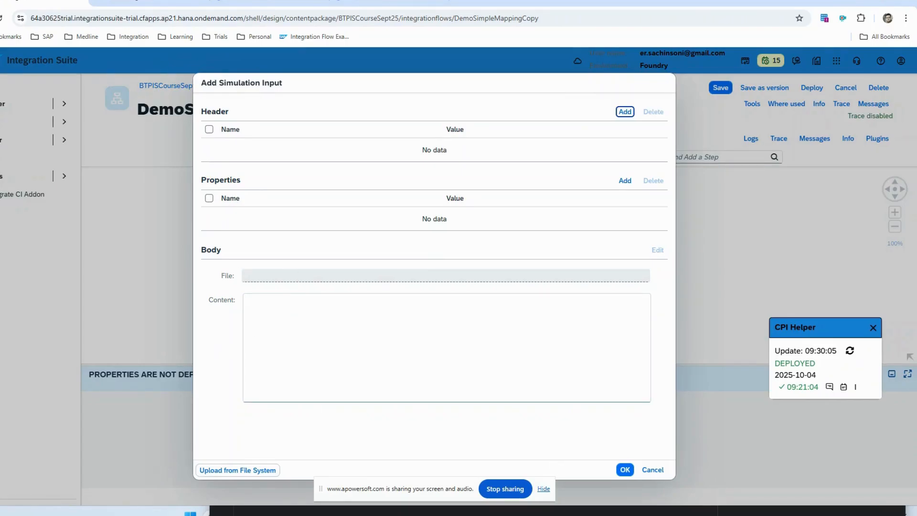
{"action": "left_click", "coordinate": [524, 513]}
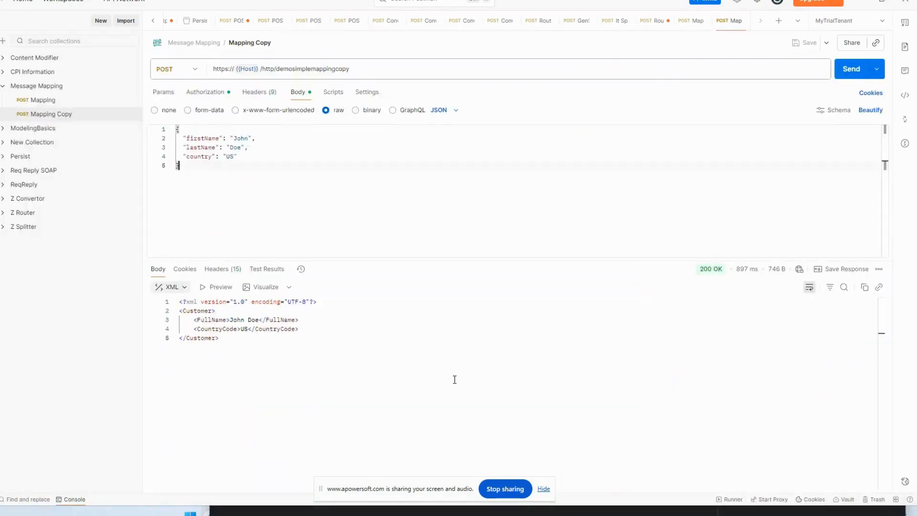
{"action": "key", "text": "ctrl+a"}
{"action": "key", "text": "ctrl+c"}
{"action": "key", "text": "alt+Tab"}
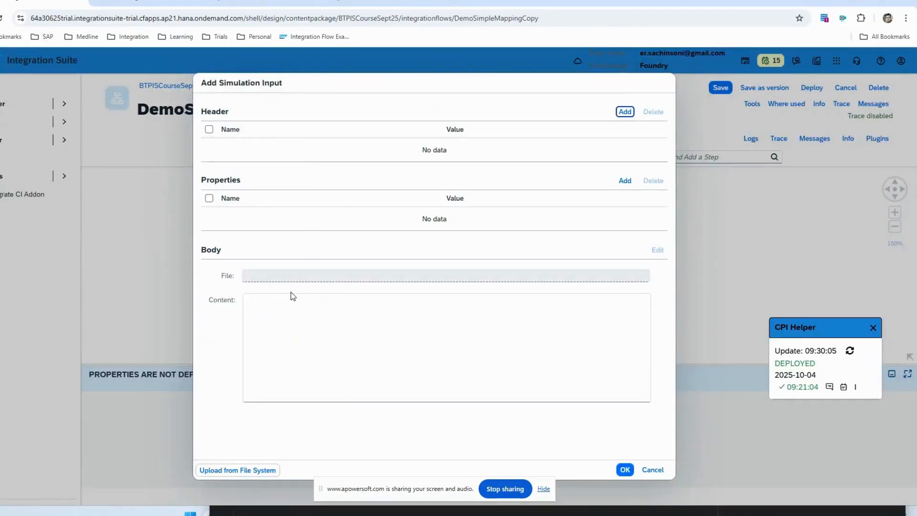
{"action": "key", "text": "ctrl+v"}
{"action": "left_click", "coordinate": [624, 469]}
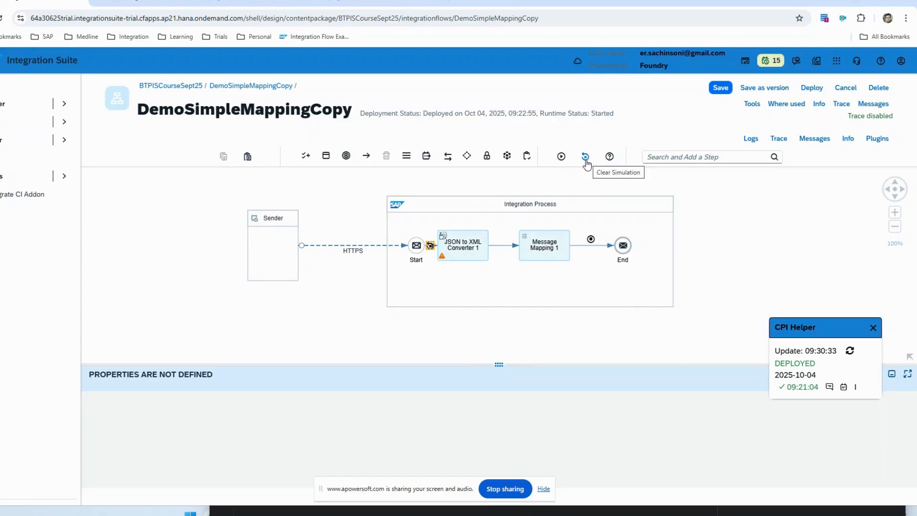
Step: Run the simulation and open the message content produced after Message Mapping 1
{"action": "left_click", "coordinate": [562, 156]}
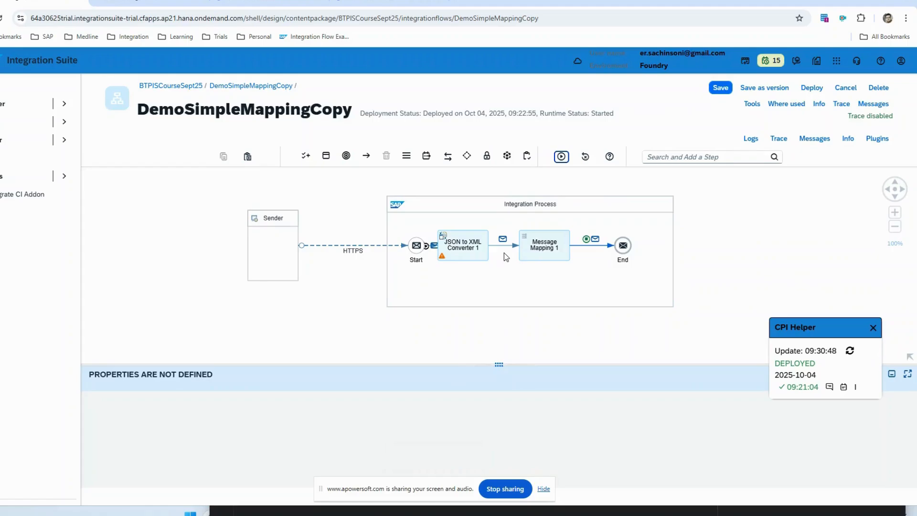
{"action": "left_click", "coordinate": [586, 241]}
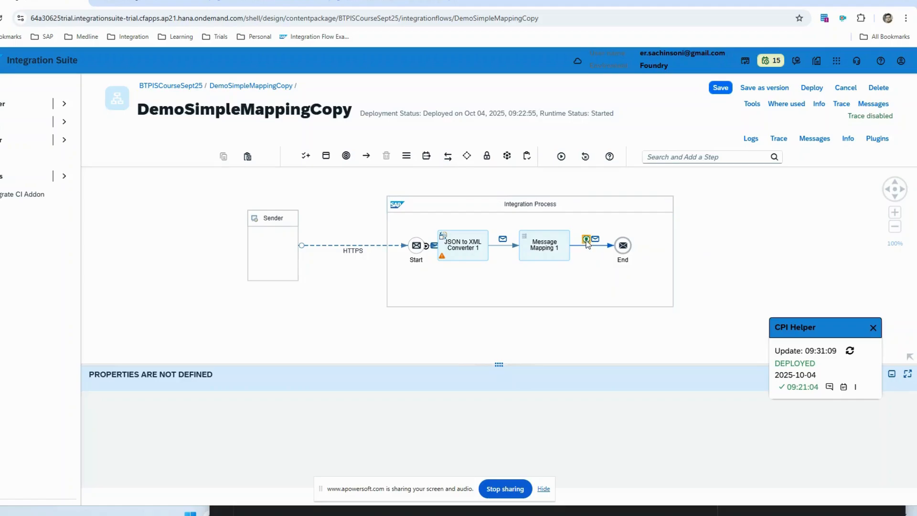
{"action": "left_click", "coordinate": [596, 240]}
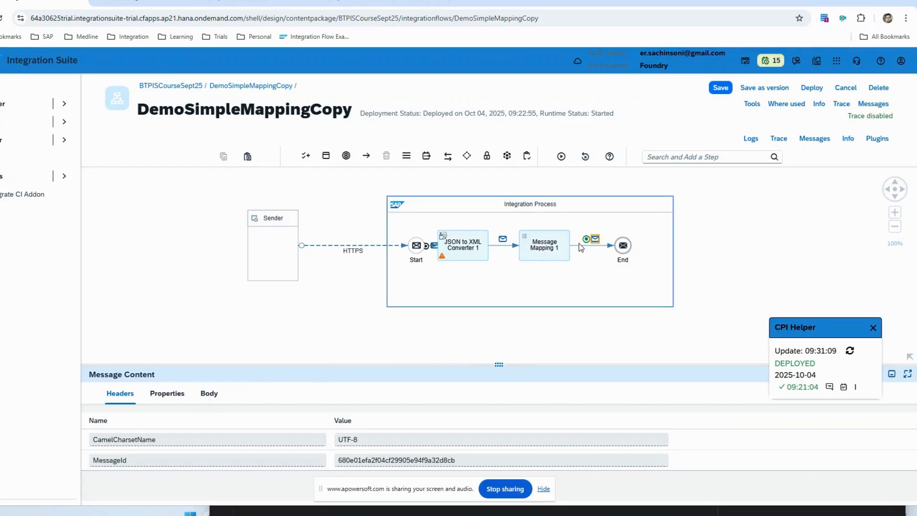
{"action": "left_click", "coordinate": [586, 240]}
{"action": "left_click", "coordinate": [596, 240]}
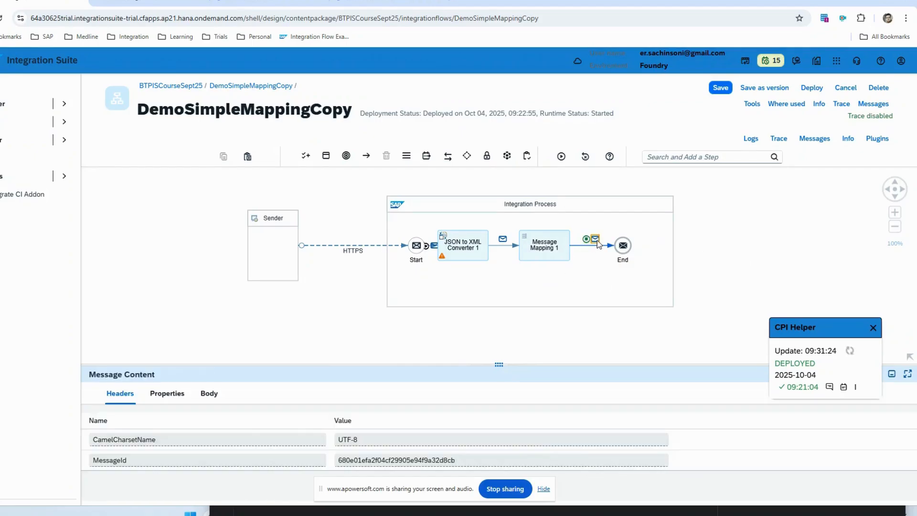
Step: Review the output message's body, properties and headers, and clear the simulation
{"action": "left_click", "coordinate": [209, 393]}
{"action": "left_click_drag", "start_coordinate": [266, 363], "coordinate": [267, 249]}
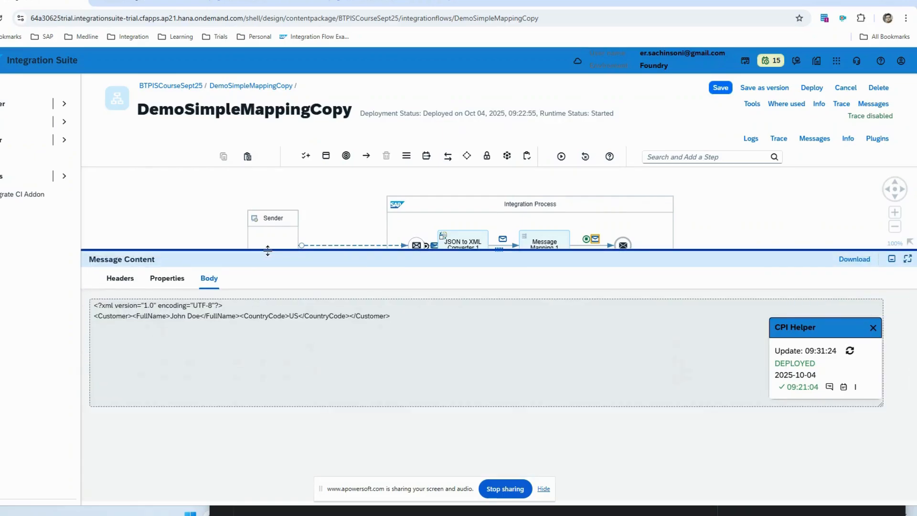
{"action": "left_click_drag", "start_coordinate": [409, 315], "coordinate": [7, 319]}
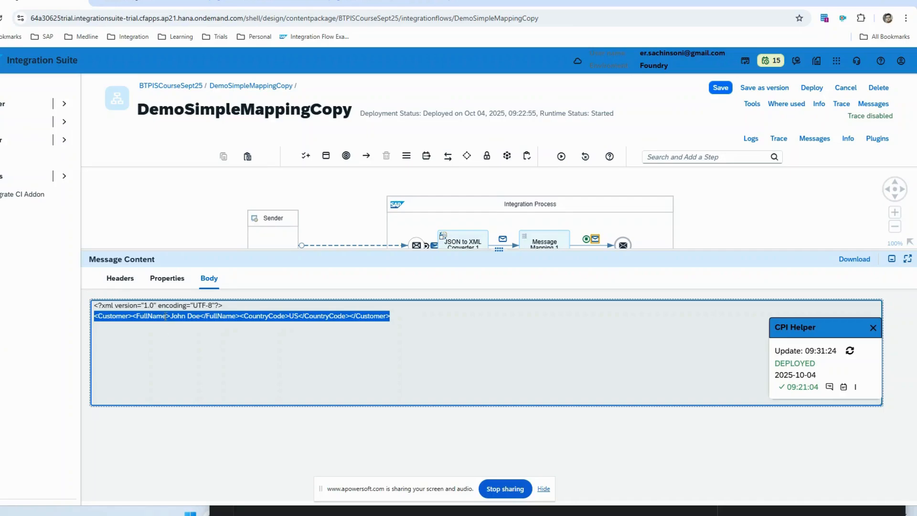
{"action": "left_click", "coordinate": [160, 279]}
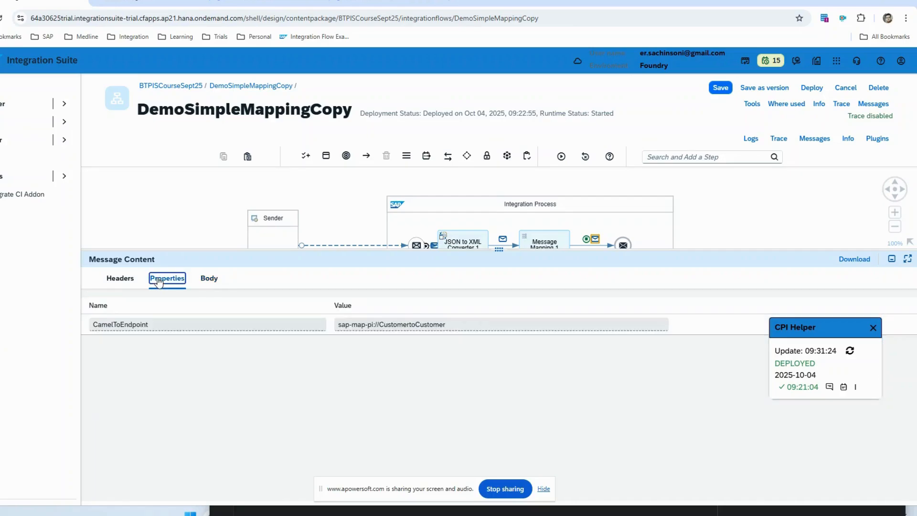
{"action": "left_click", "coordinate": [129, 284]}
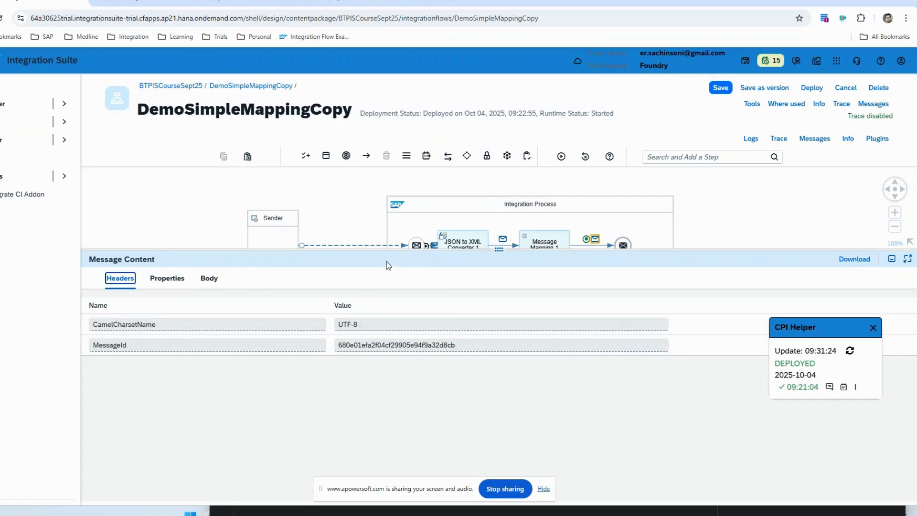
{"action": "left_click_drag", "start_coordinate": [420, 259], "coordinate": [419, 354]}
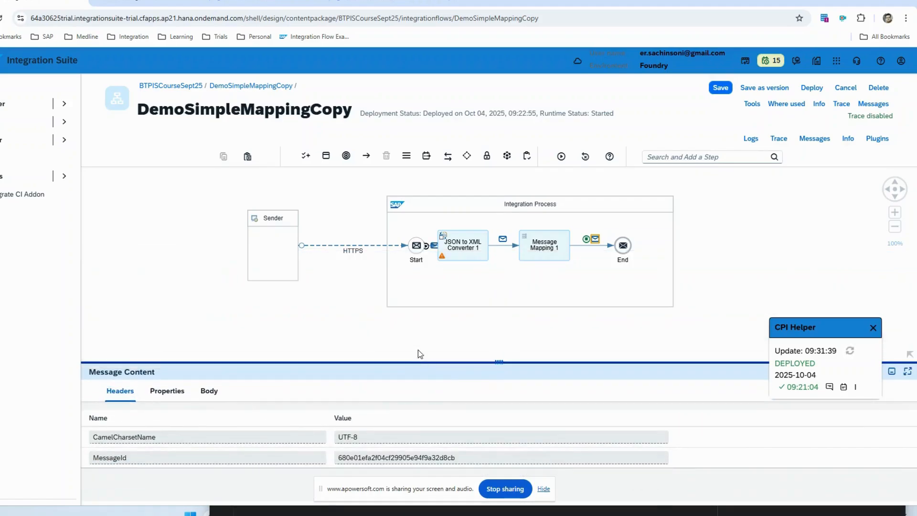
{"action": "left_click", "coordinate": [584, 158]}
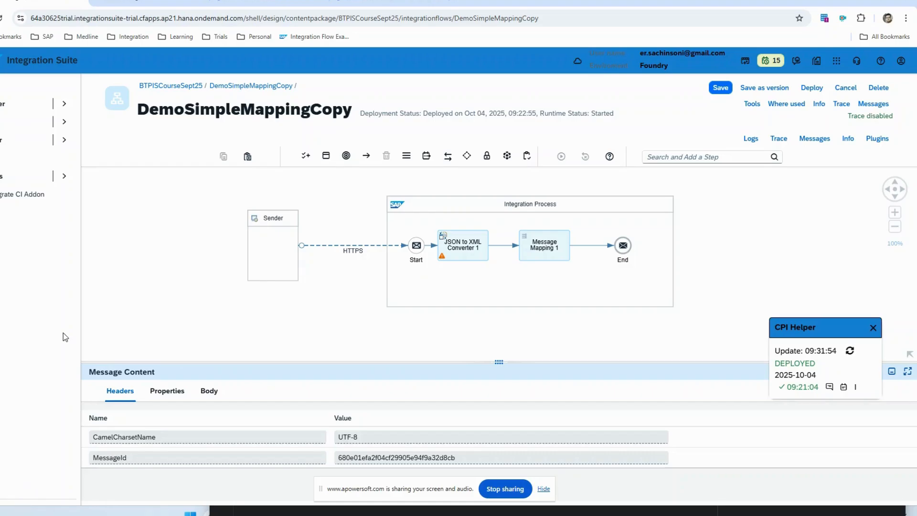
Step: Return to the BTP IS CourseSept25 package, filter the artifacts by "mappi" and open the demomappingl1 flow
{"action": "left_click", "coordinate": [169, 86]}
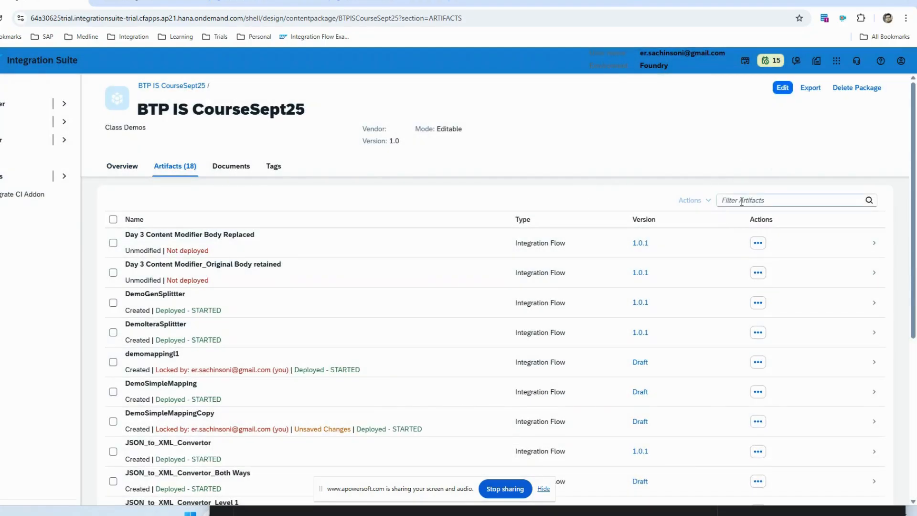
{"action": "left_click", "coordinate": [741, 201]}
{"action": "type", "text": "mapp"}
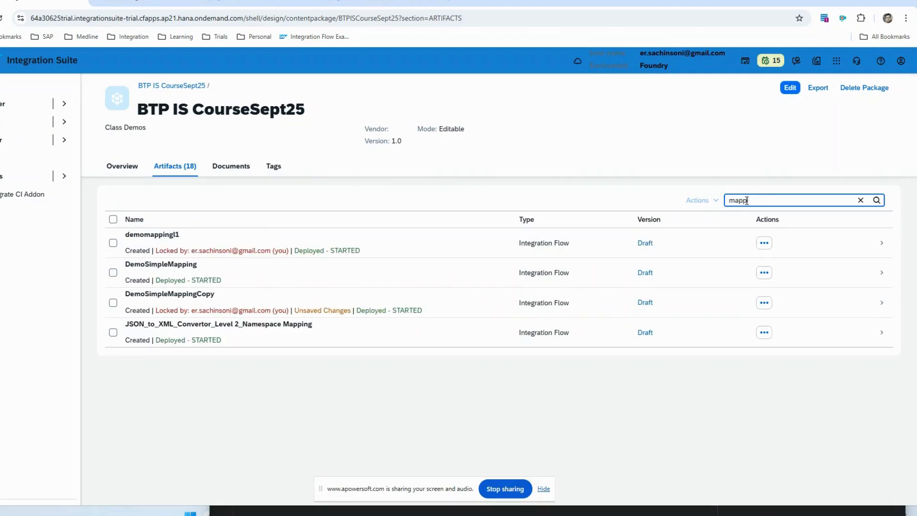
{"action": "type", "text": "i"}
{"action": "left_click", "coordinate": [178, 237]}
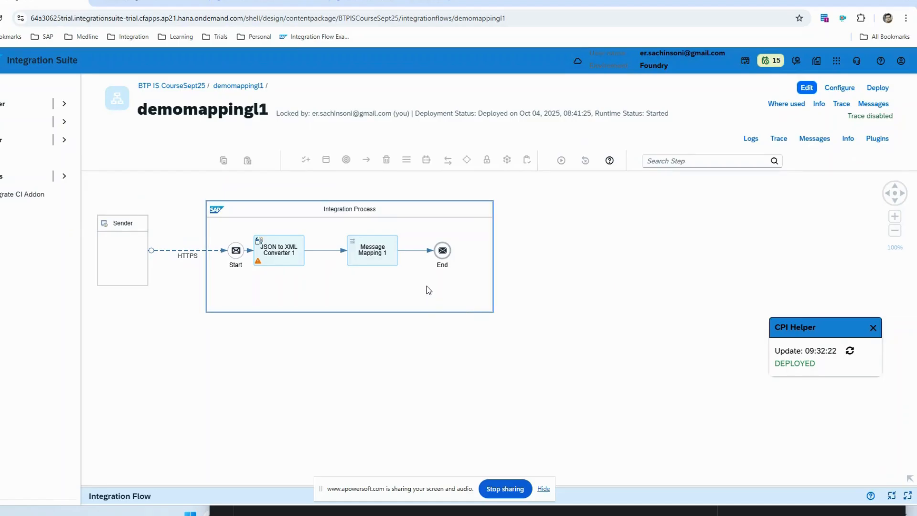
Step: Switch to OneNote and review the source, target and concepts of Scenario 2, Simple Condition + Math Operation
{"action": "key", "text": "alt+Tab"}
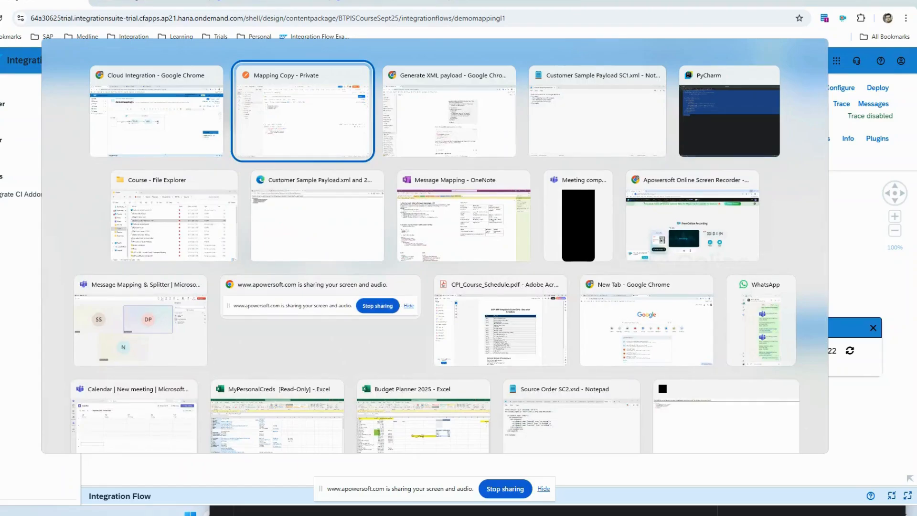
{"action": "key", "text": "alt+Tab"}
{"action": "key", "text": "alt+Tab"}
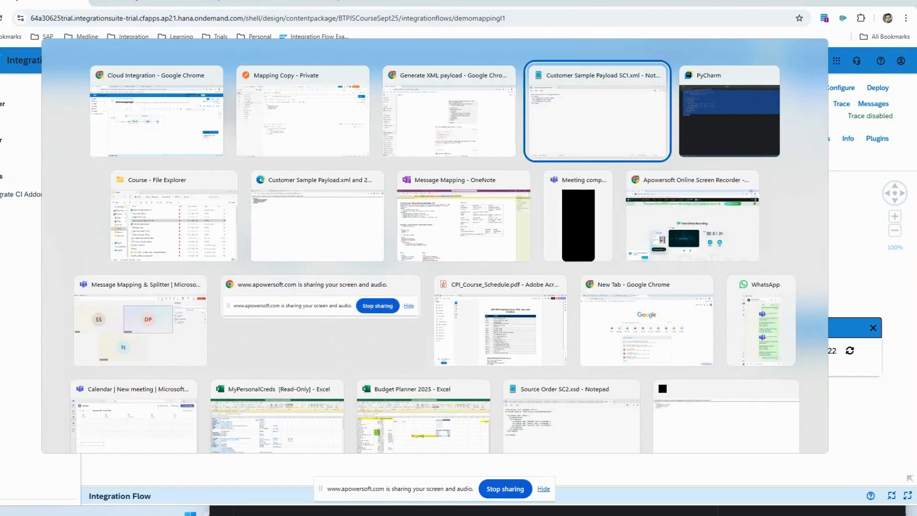
{"action": "key", "text": "alt+Tab"}
{"action": "key", "text": "alt+Tab"}
{"action": "key", "text": "alt+Tab"}
{"action": "key", "text": "alt+Tab"}
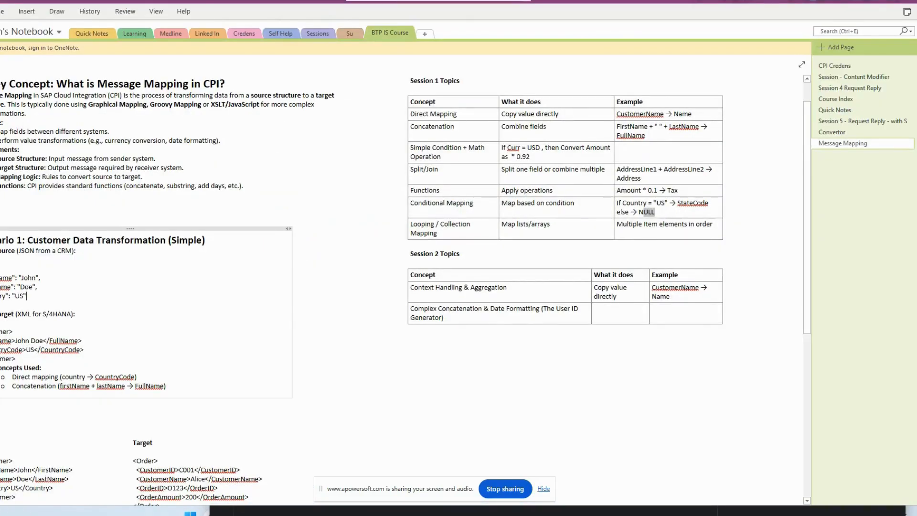
{"action": "scroll", "coordinate": [210, 357], "scroll_direction": "down", "scroll_amount": 5}
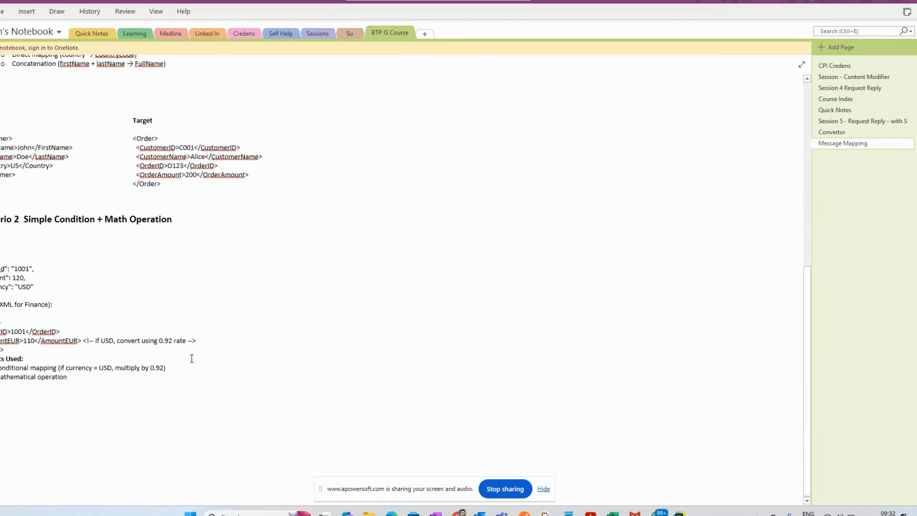
{"action": "scroll", "coordinate": [61, 321], "scroll_direction": "up", "scroll_amount": 2}
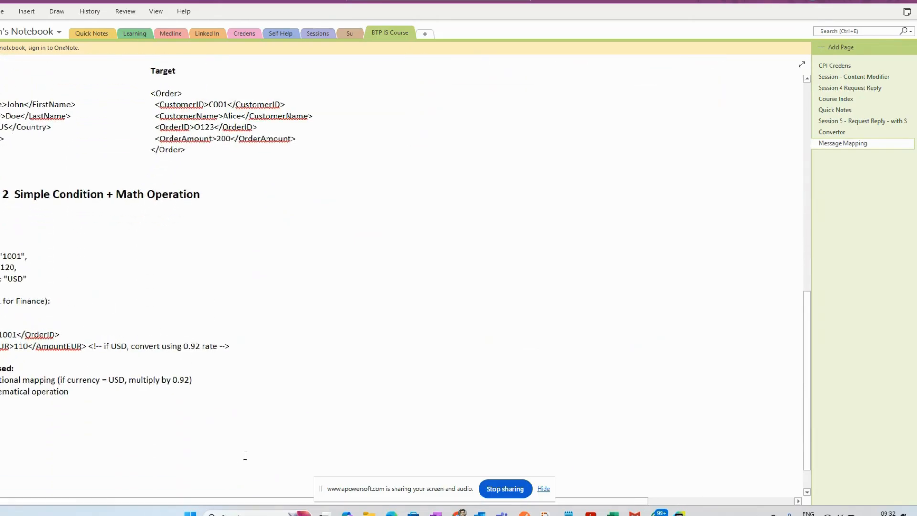
{"action": "left_click", "coordinate": [29, 298]}
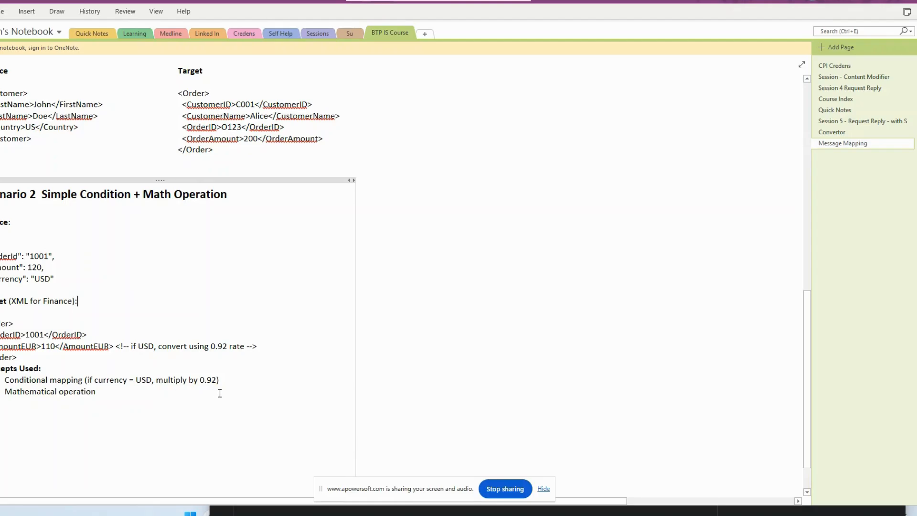
Step: Switch back to Cloud Integration in Chrome and examine the processing settings of JSON to XML Converter 1 in demomappingl1
{"action": "key", "text": "alt+Tab"}
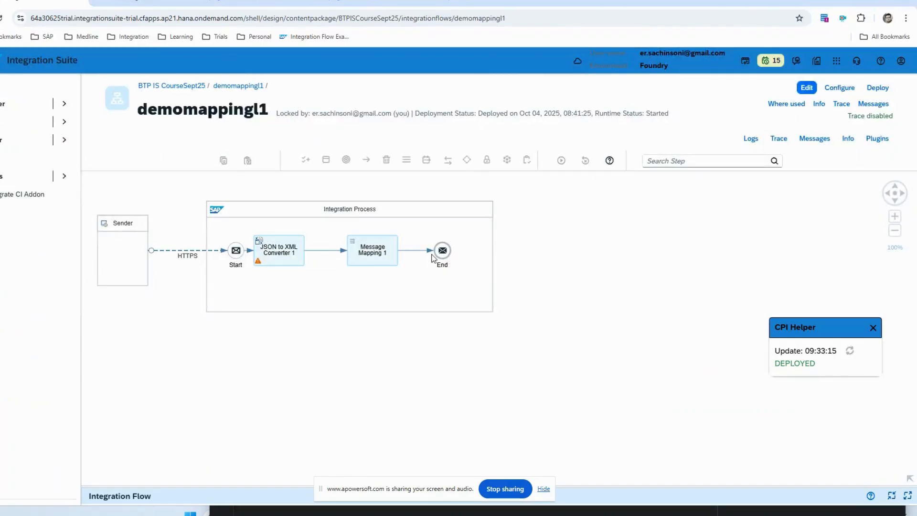
{"action": "left_click", "coordinate": [282, 253]}
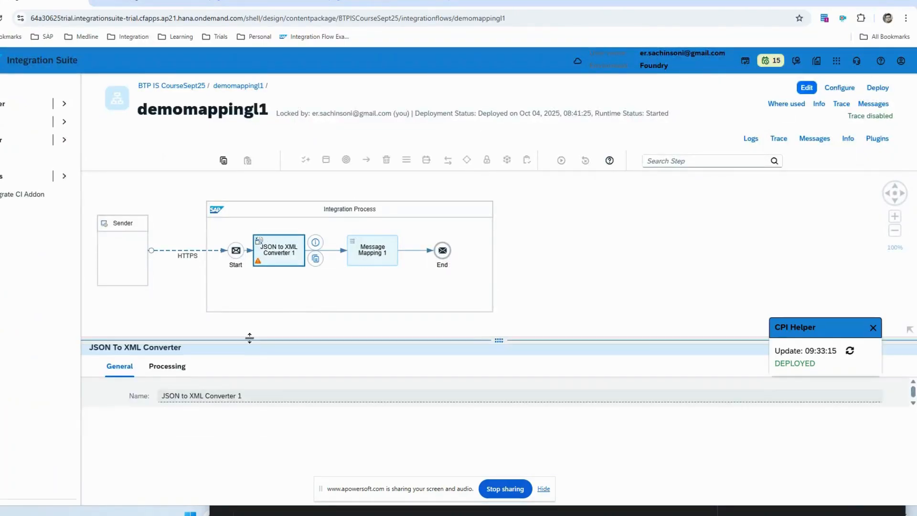
{"action": "left_click", "coordinate": [179, 365]}
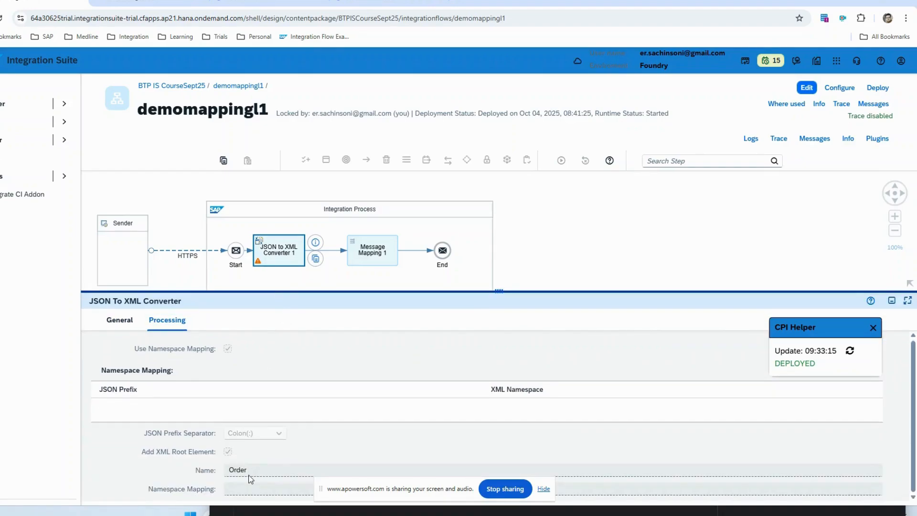
{"action": "left_click_drag", "start_coordinate": [266, 291], "coordinate": [268, 330]}
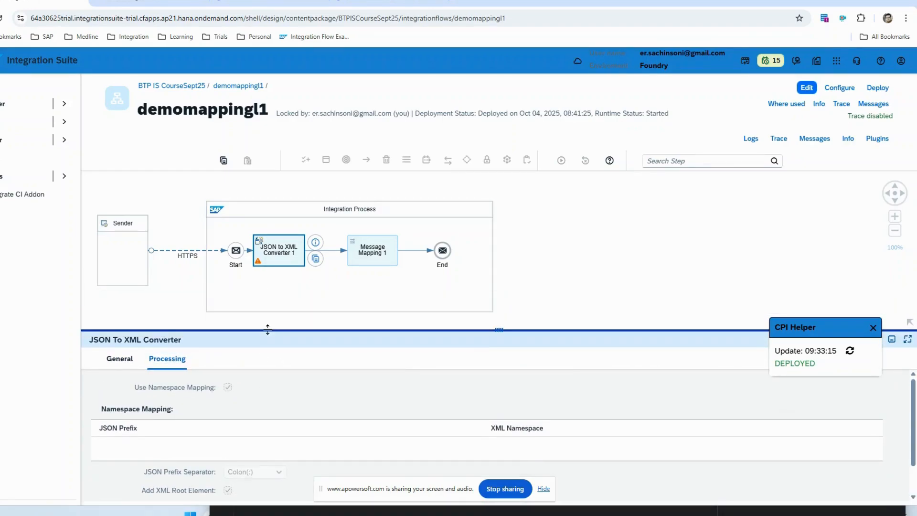
Step: Unlock demomappingl1 for editing by closing the previous session, and open the CondMappingwMath.mmap resource of Message Mapping 1
{"action": "left_click", "coordinate": [377, 262]}
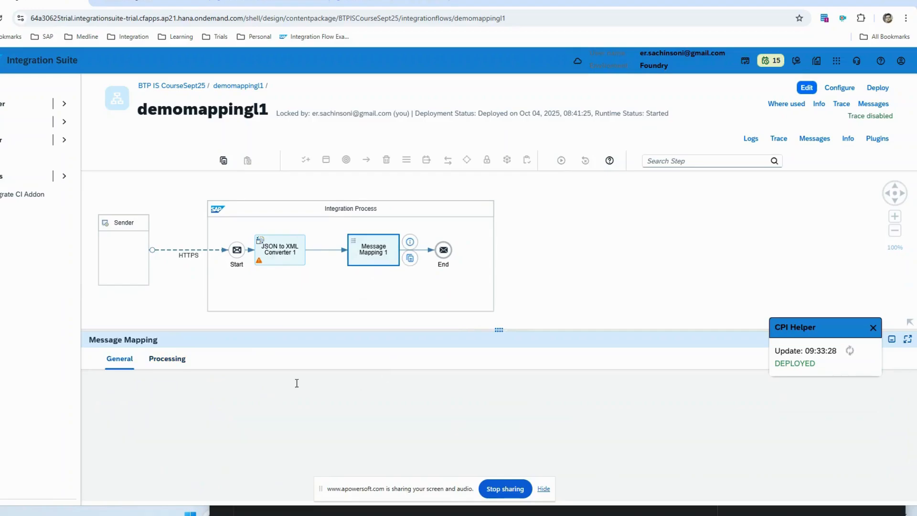
{"action": "left_click", "coordinate": [163, 363]}
{"action": "left_click_drag", "start_coordinate": [196, 328], "coordinate": [205, 296]}
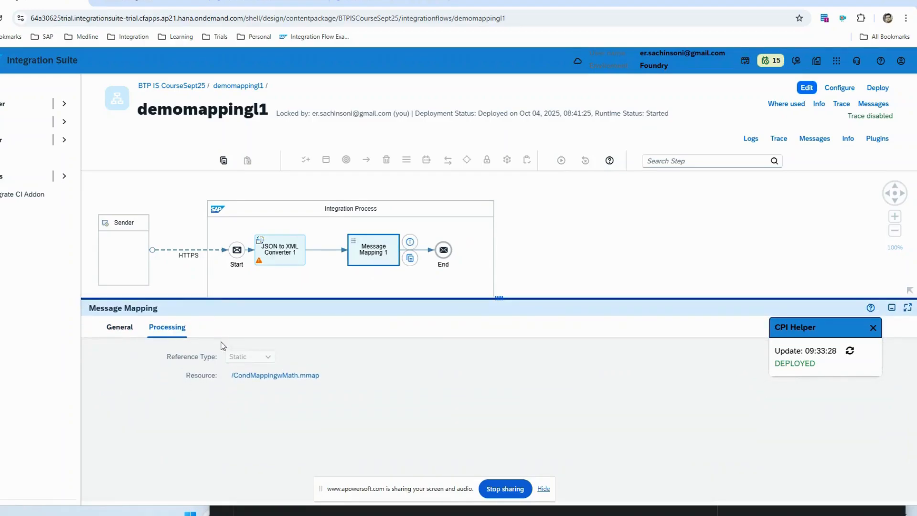
{"action": "left_click", "coordinate": [806, 87]}
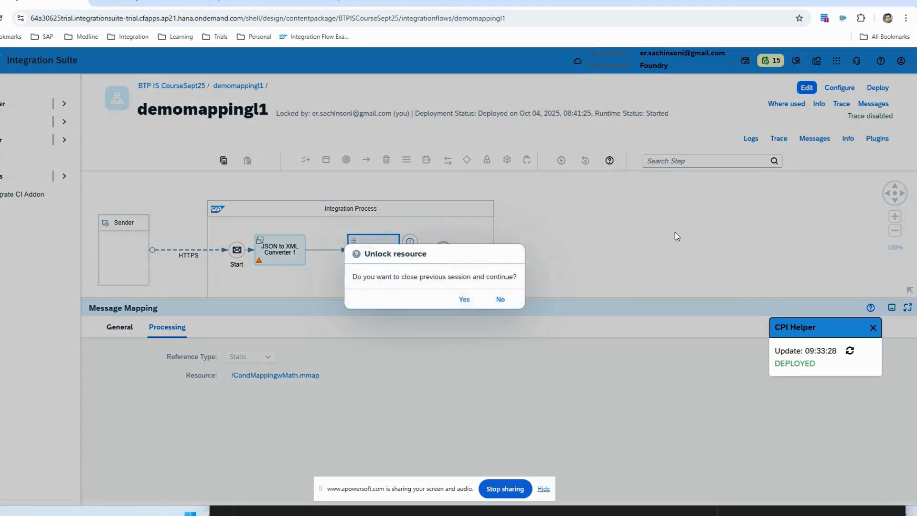
{"action": "left_click", "coordinate": [464, 299]}
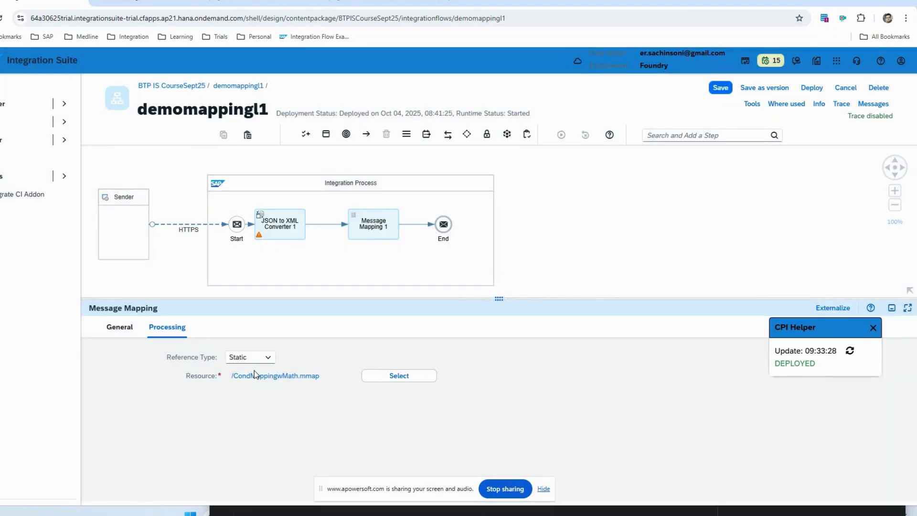
{"action": "left_click", "coordinate": [254, 372]}
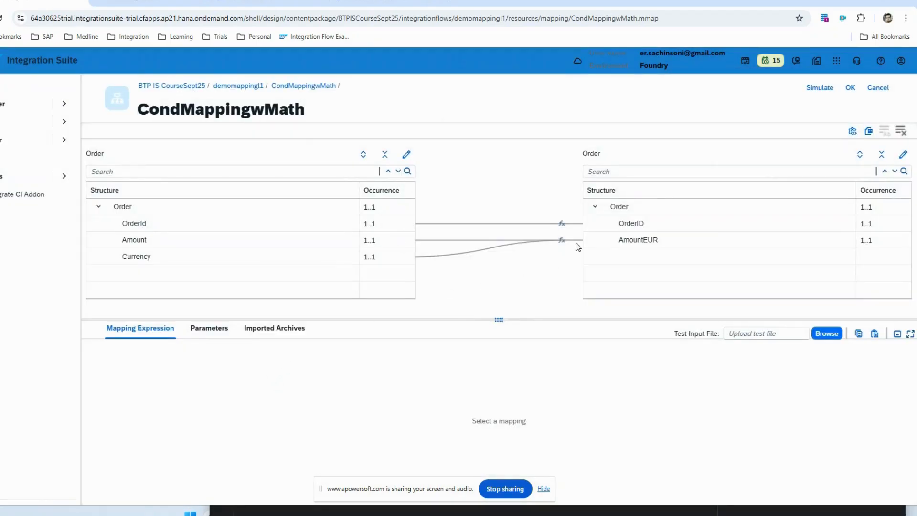
Step: Review the mapping expressions of the target fields OrderID and AmountEUR in CondMappingwMath
{"action": "left_click", "coordinate": [621, 223]}
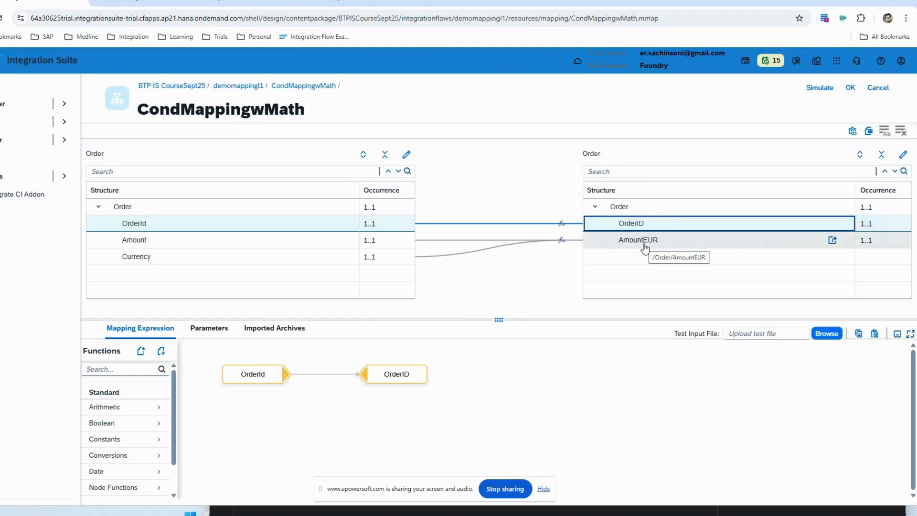
{"action": "left_click", "coordinate": [645, 241]}
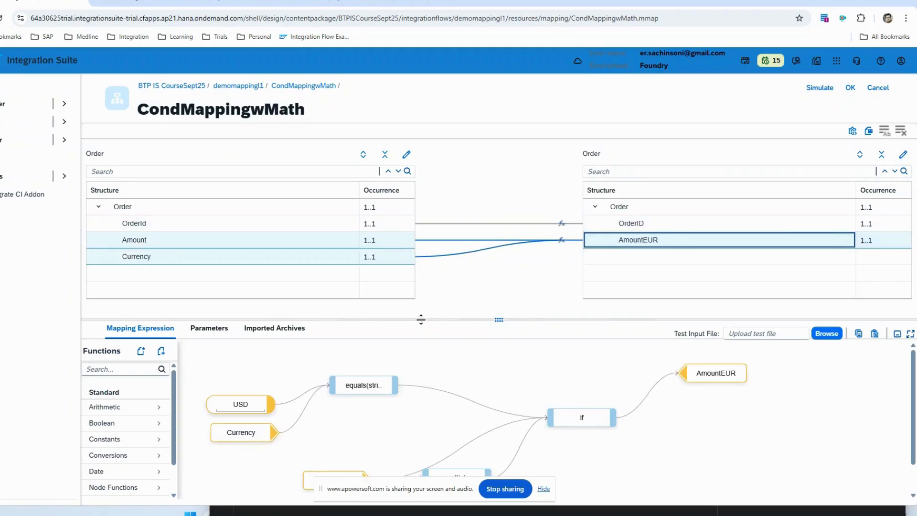
{"action": "left_click_drag", "start_coordinate": [420, 319], "coordinate": [411, 131]}
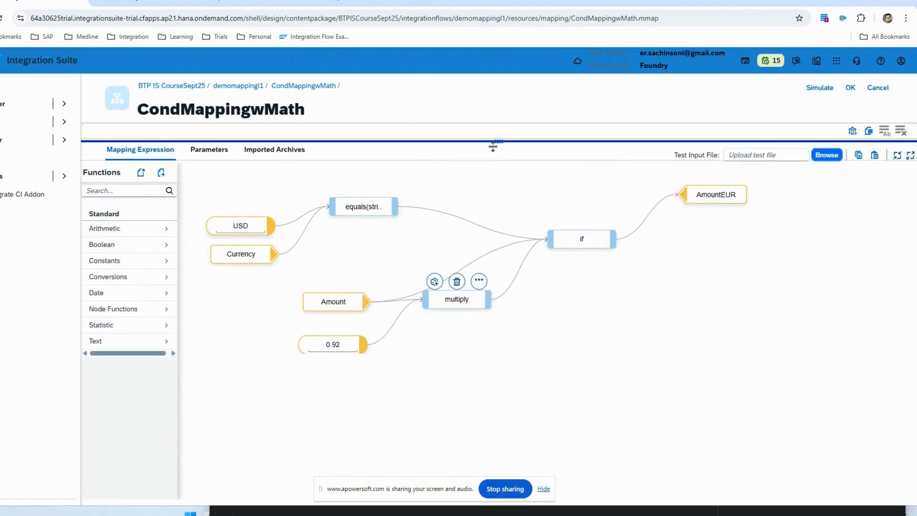
{"action": "left_click_drag", "start_coordinate": [493, 145], "coordinate": [495, 170]}
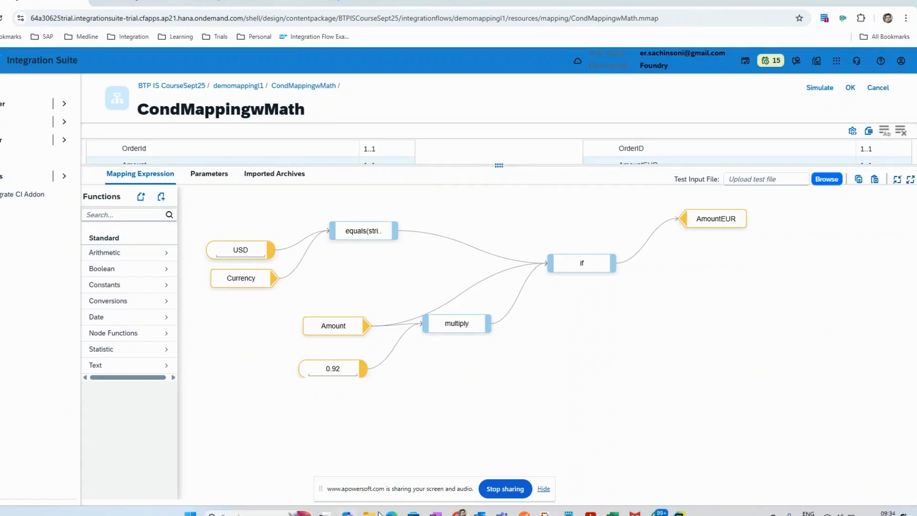
Step: Switch to OneNote and start a note beside Scenario 2 with the condition "If Curr = USD" followed by a pair of braces
{"action": "left_click", "coordinate": [435, 511]}
{"action": "left_click", "coordinate": [598, 300]}
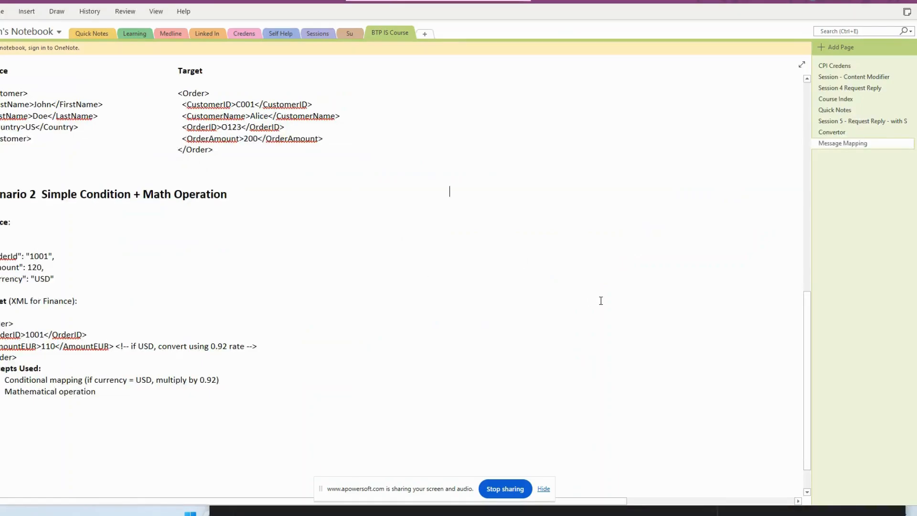
{"action": "type", "text": "if "}
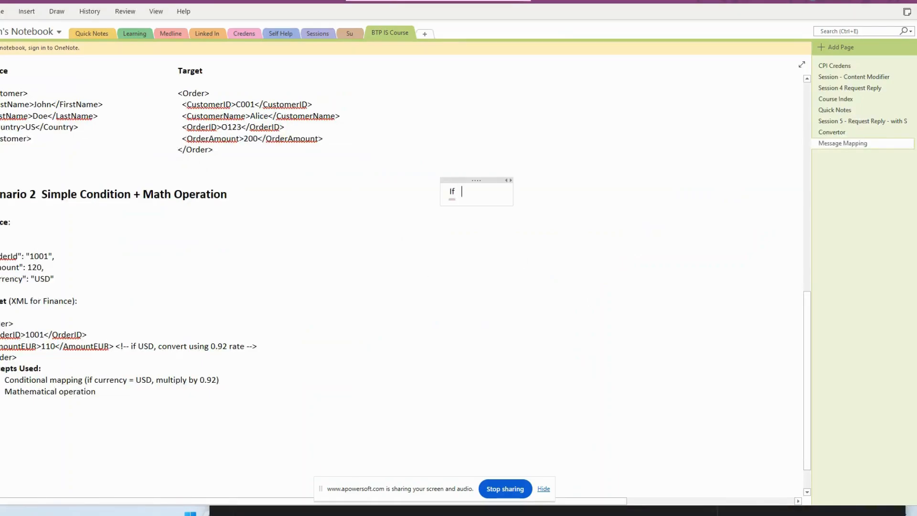
{"action": "type", "text": "Curr = USD"}
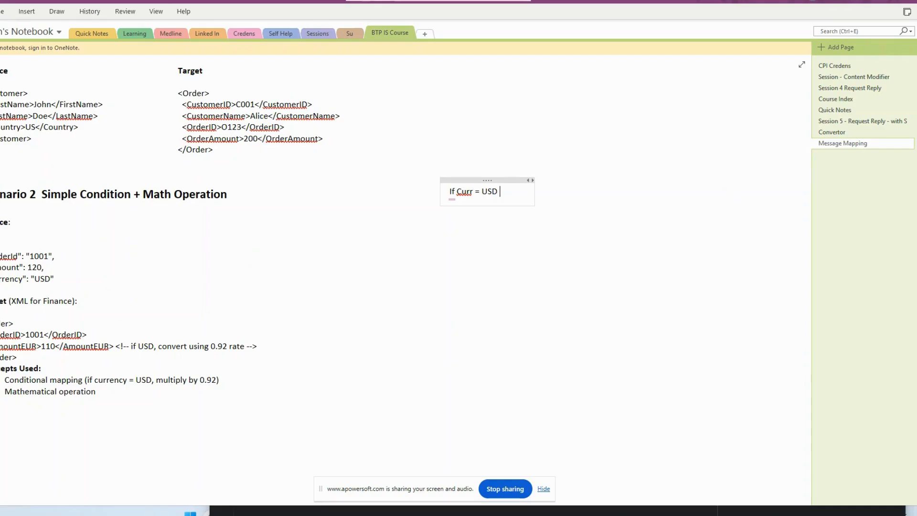
{"action": "key", "text": "Return"}
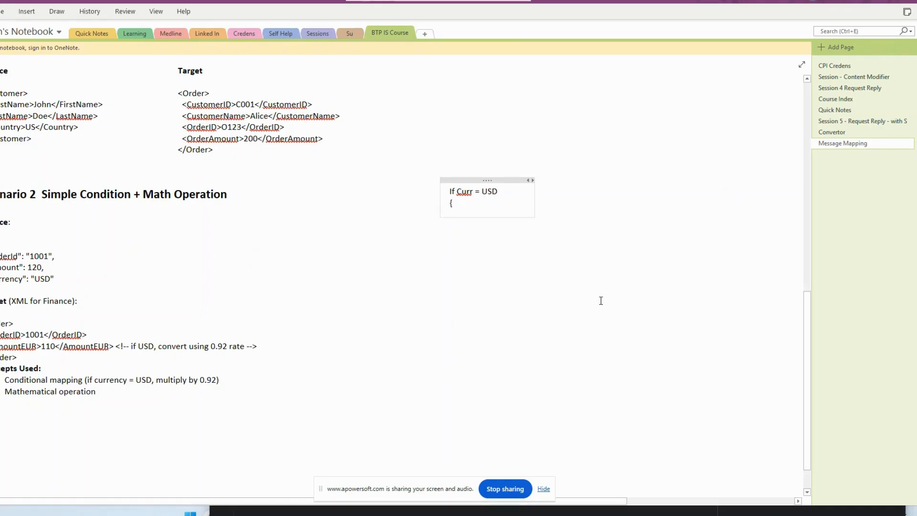
{"action": "type", "text": "{"}
{"action": "key", "text": "Return"}
{"action": "key", "text": "Return"}
{"action": "key", "text": "Return"}
Step: Write "AmountEUR = Amount * 0.92" between the braces of the condition note
{"action": "type", "text": "Amount ="}
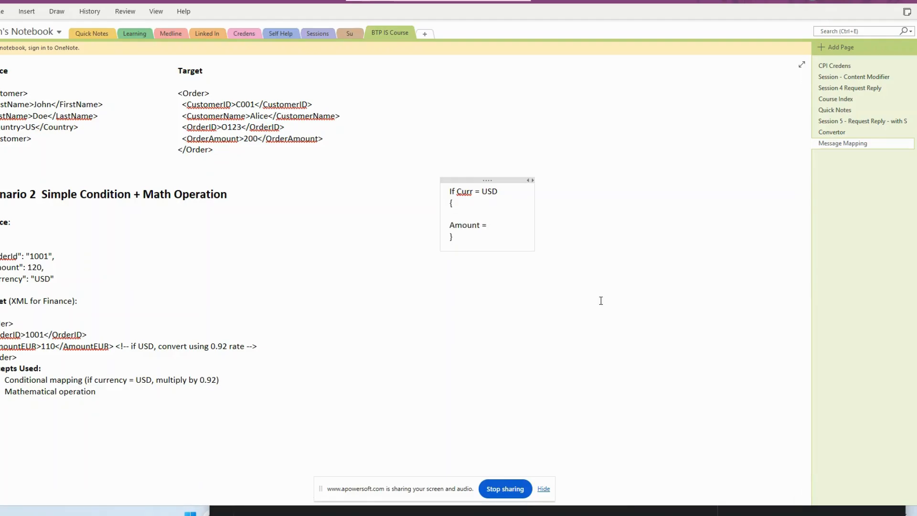
{"action": "type", "text": "EUR"}
{"action": "type", "text": " Amount *"}
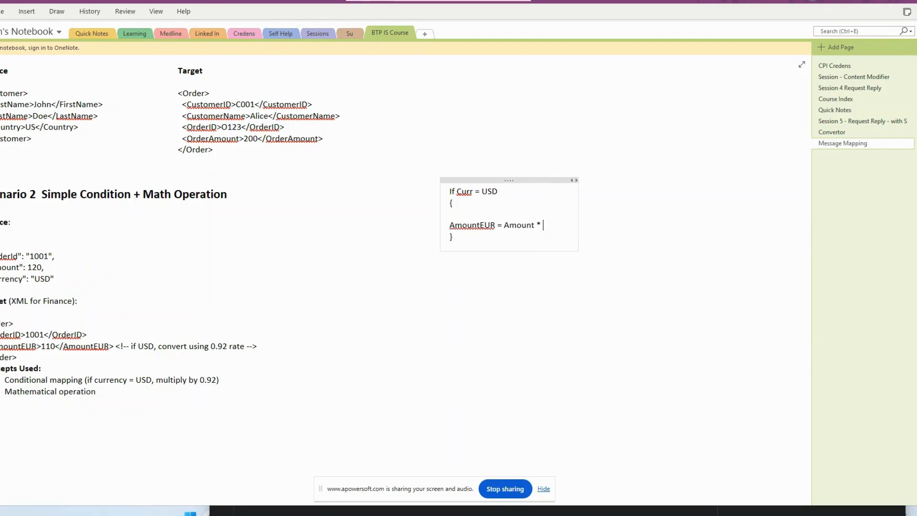
{"action": "type", "text": "0.92"}
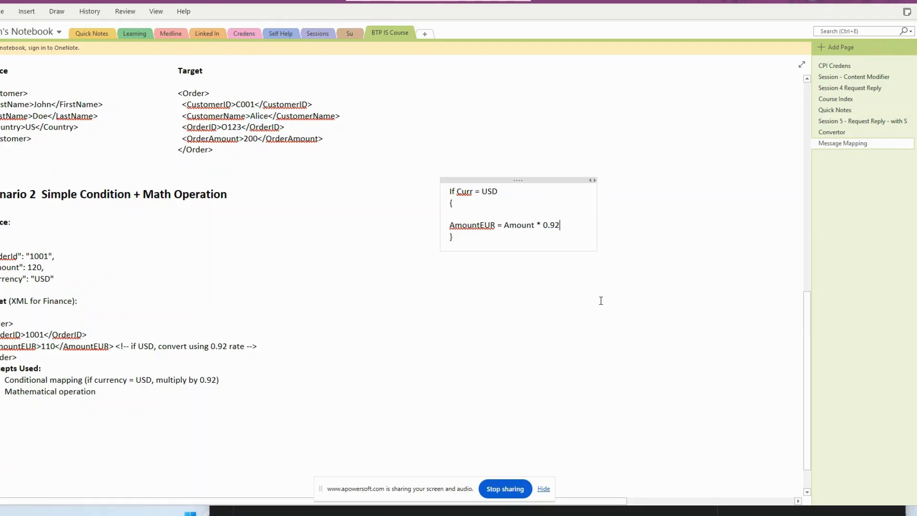
Step: Switch back to the AmountEUR mapping expression in Chrome and move the USD constant up, away from the Currency node
{"action": "key", "text": "alt+Tab"}
{"action": "key", "text": "alt+Tab"}
{"action": "key", "text": "alt+Tab"}
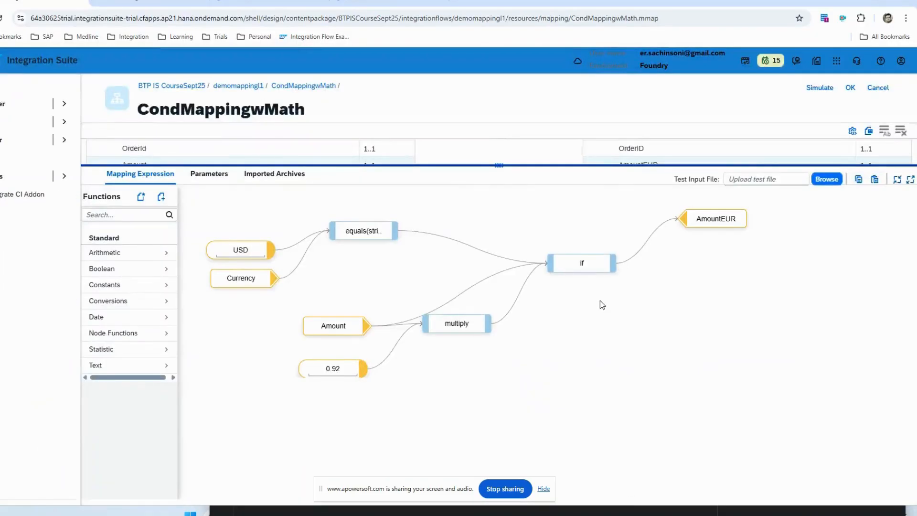
{"action": "key", "text": "alt+Tab"}
{"action": "key", "text": "alt+Tab"}
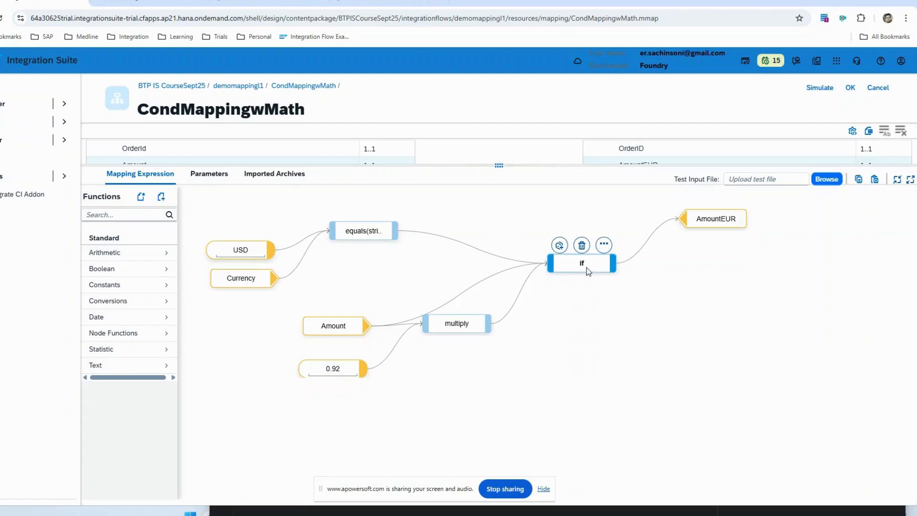
{"action": "mouse_move", "coordinate": [605, 276]}
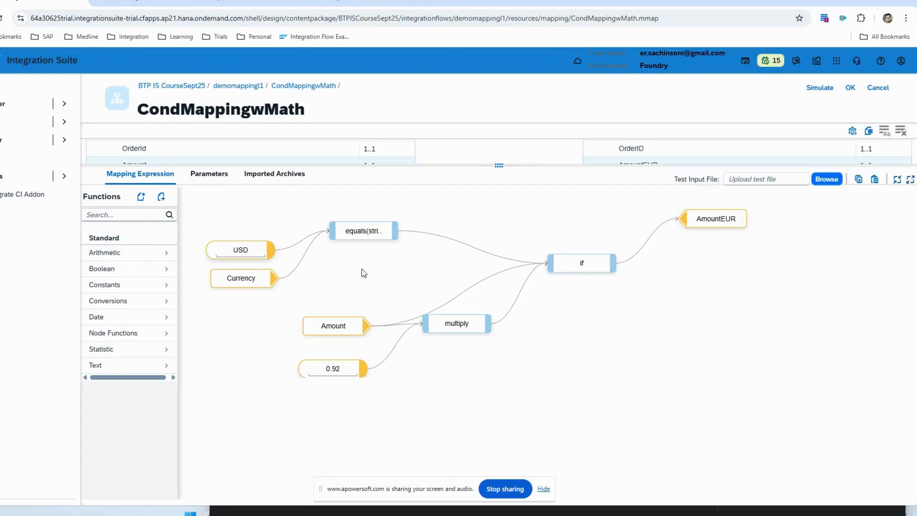
{"action": "mouse_move", "coordinate": [242, 254]}
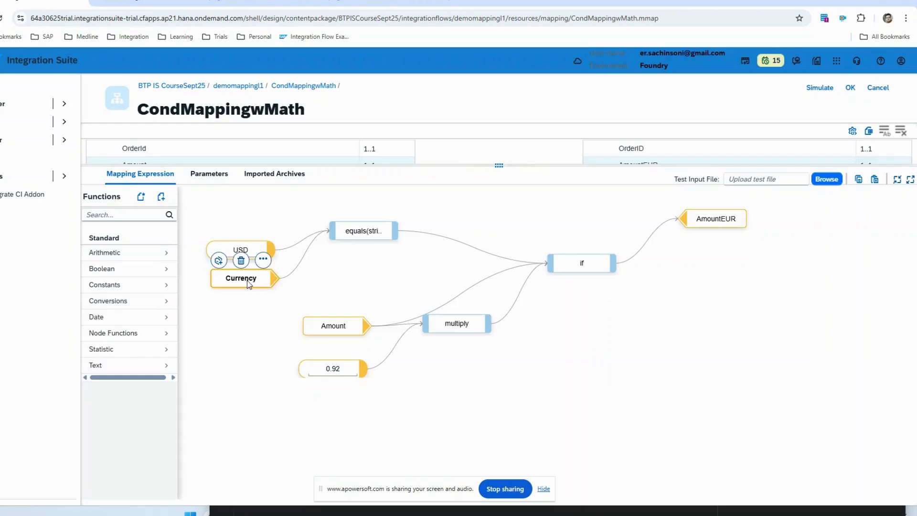
{"action": "left_click_drag", "start_coordinate": [242, 253], "coordinate": [243, 216]}
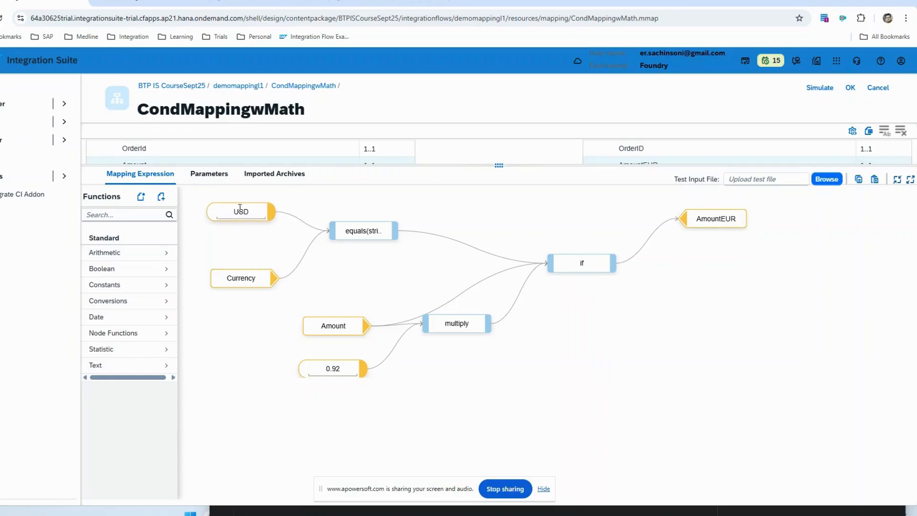
Step: Search the functions for "equa" and expand the equals, if and multiply nodes to examine how their parameters are connected
{"action": "left_click", "coordinate": [135, 214]}
{"action": "type", "text": "equa"}
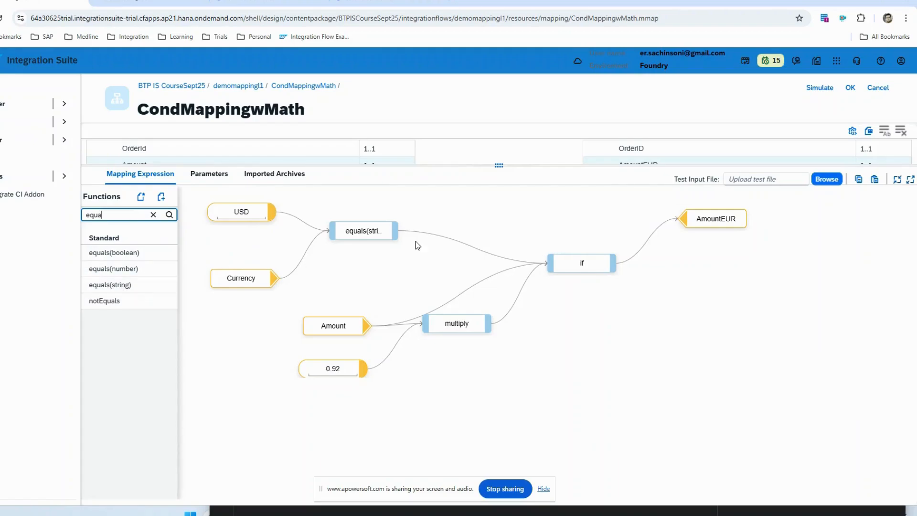
{"action": "left_click", "coordinate": [356, 238]}
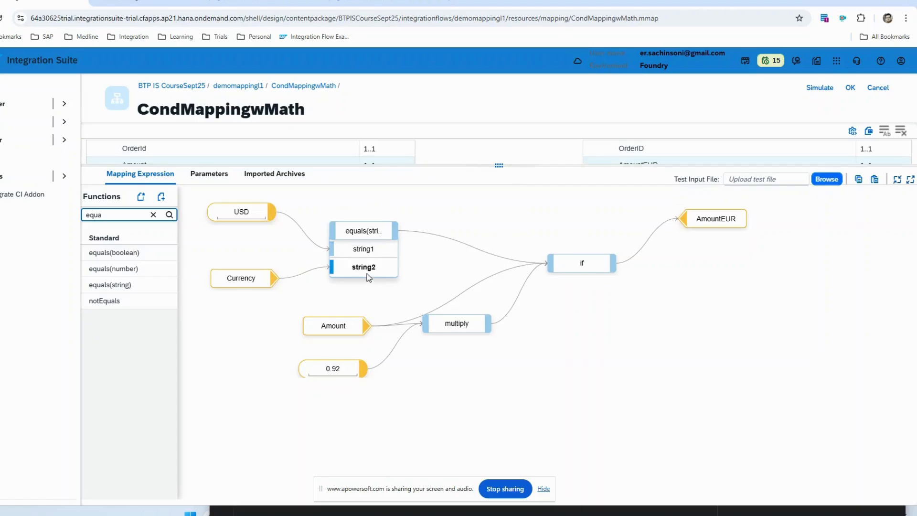
{"action": "mouse_move", "coordinate": [357, 236]}
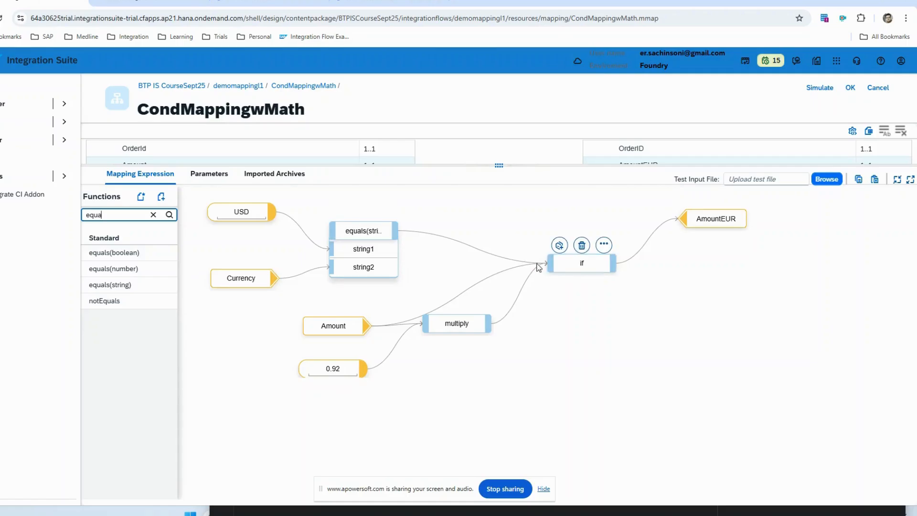
{"action": "left_click", "coordinate": [580, 263]}
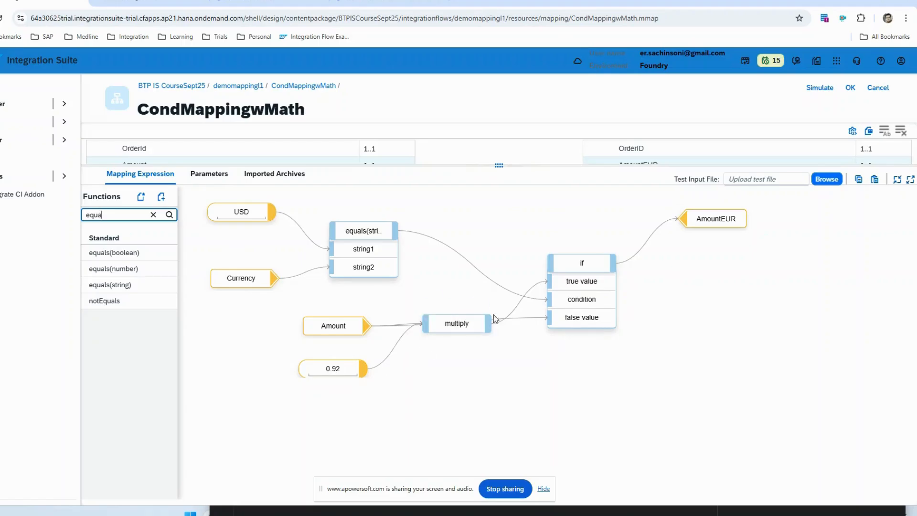
{"action": "left_click", "coordinate": [456, 324]}
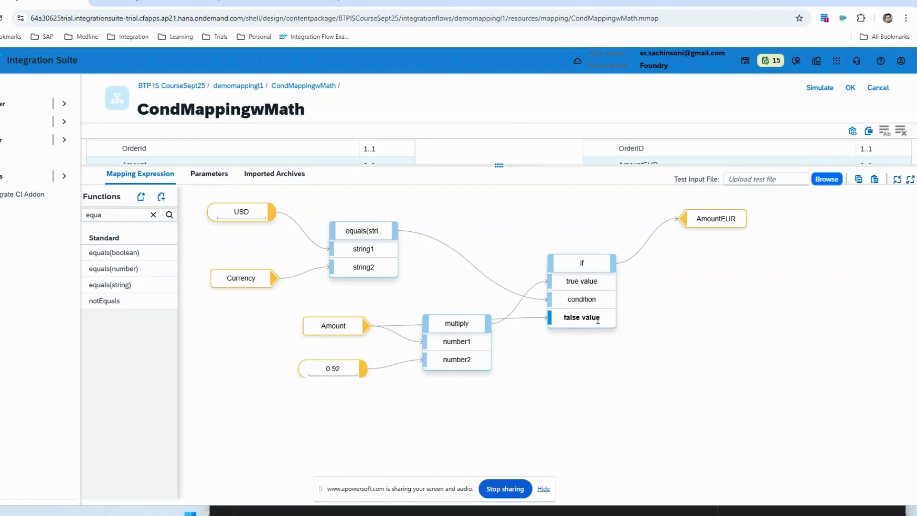
Step: Rearrange the expression by moving the Amount node up and the 0.92 constant closer to the multiply function
{"action": "left_click_drag", "start_coordinate": [357, 326], "coordinate": [389, 299]}
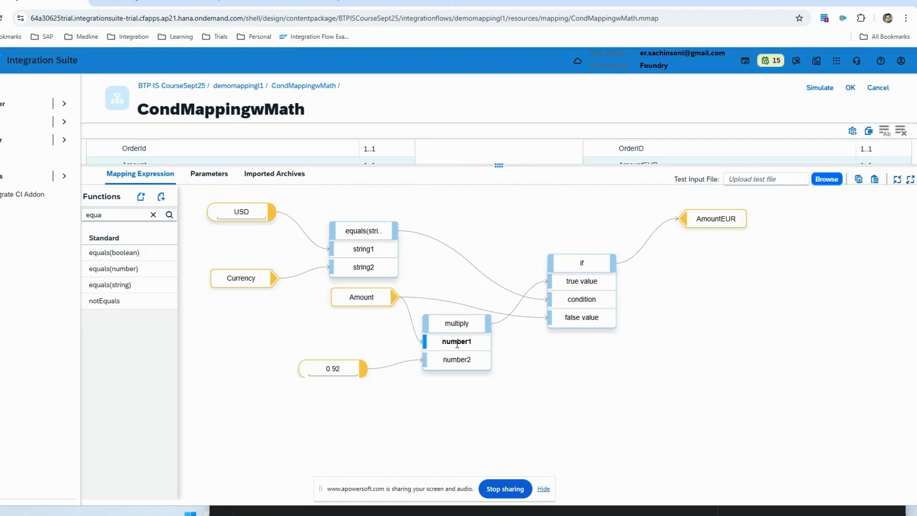
{"action": "left_click_drag", "start_coordinate": [332, 368], "coordinate": [361, 358]}
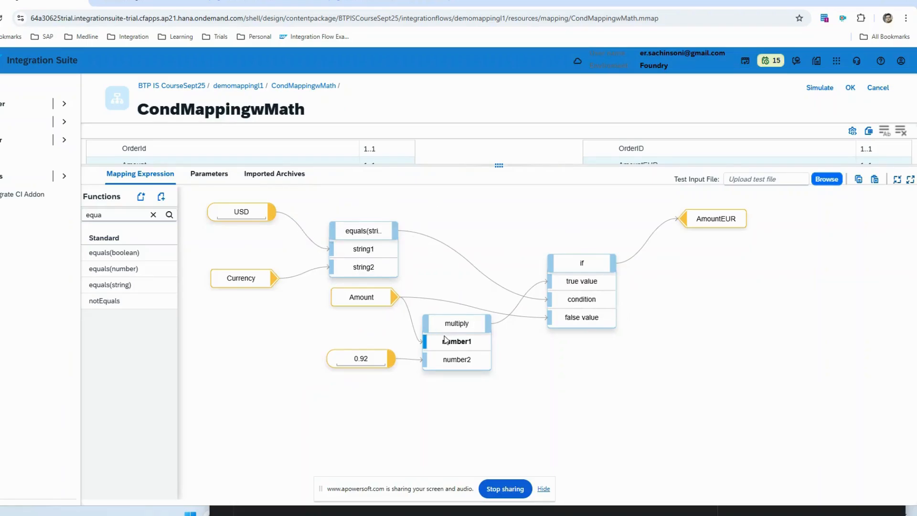
{"action": "mouse_move", "coordinate": [339, 284]}
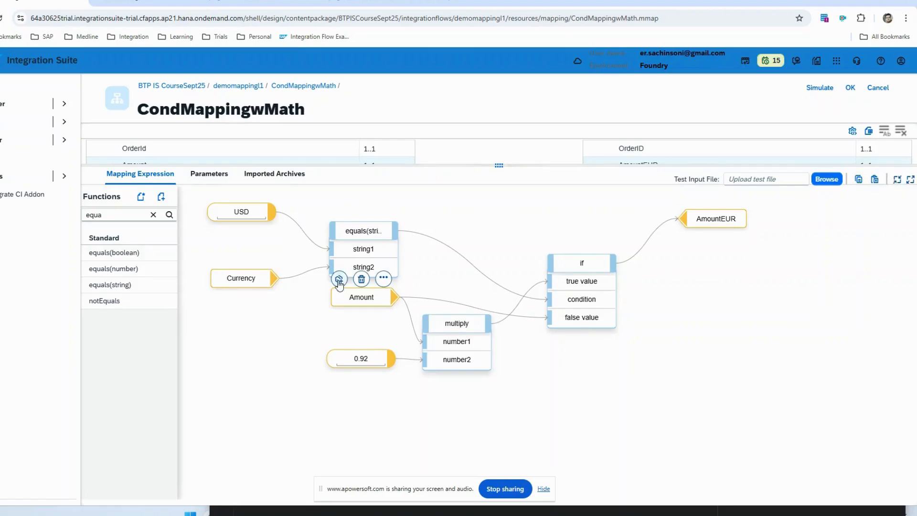
{"action": "mouse_move", "coordinate": [588, 273]}
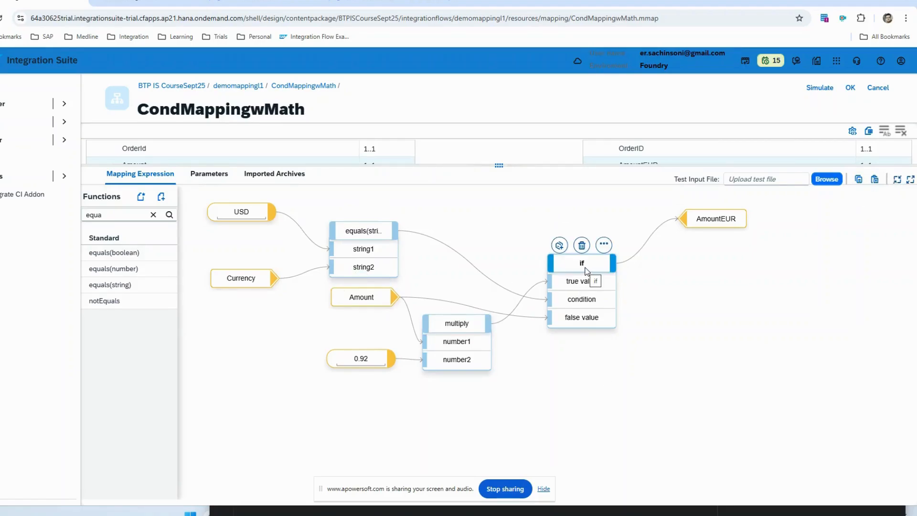
Step: Clear the function search and accept the CondMappingwMath mapping to return to the demomappingl1 flow
{"action": "left_click", "coordinate": [154, 214]}
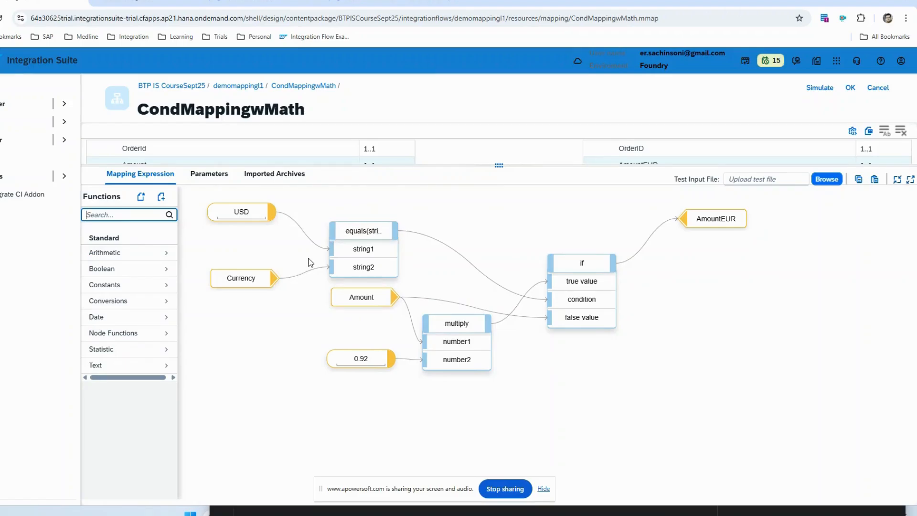
{"action": "left_click_drag", "start_coordinate": [664, 166], "coordinate": [656, 331]}
{"action": "left_click", "coordinate": [850, 90]}
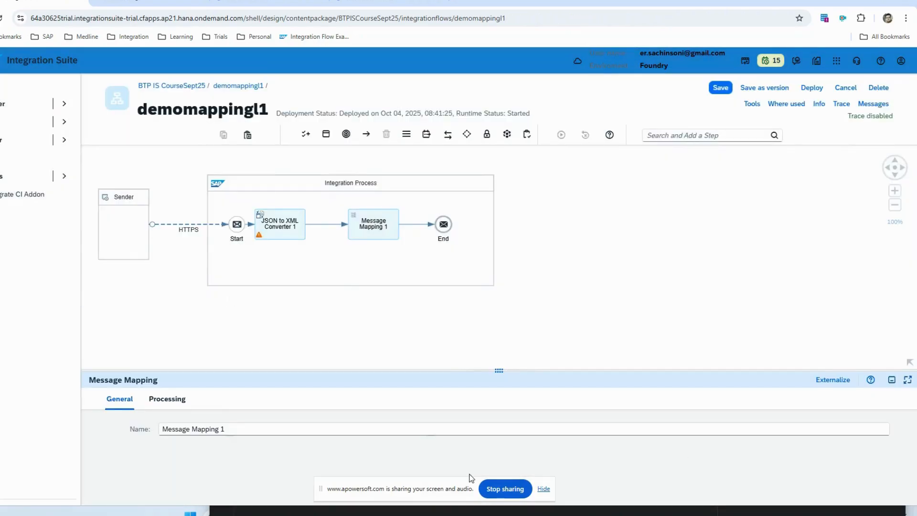
Step: Switch to Postman and back to Chrome, and show the deployment status of the demomappingl1 integration flow
{"action": "left_click", "coordinate": [525, 512]}
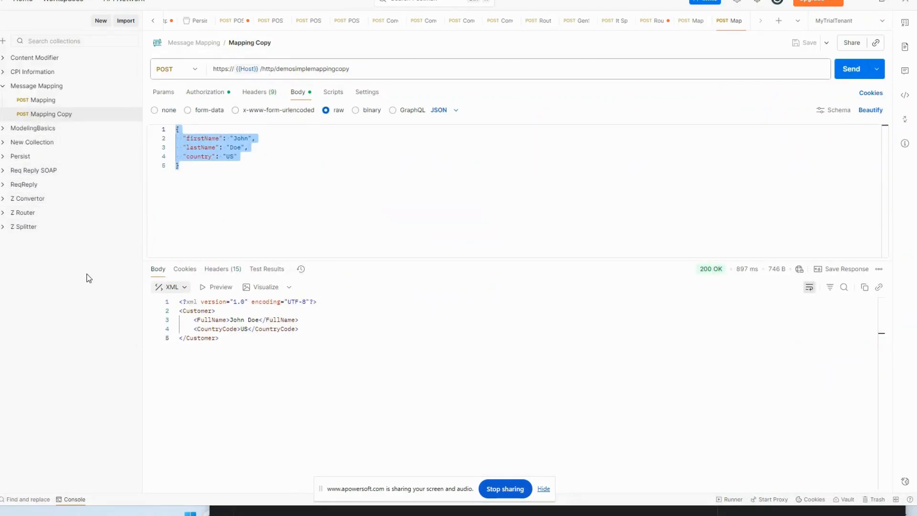
{"action": "key", "text": "super+Tab"}
{"action": "key", "text": "alt+Tab"}
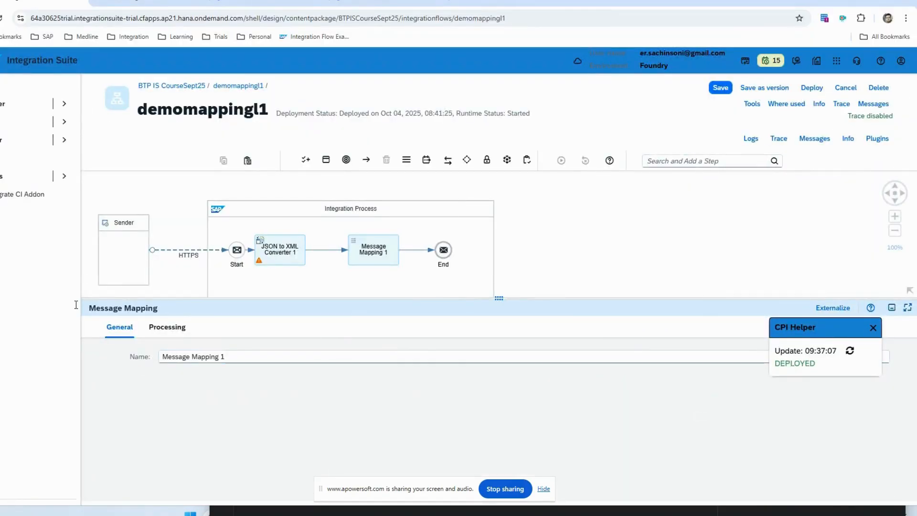
{"action": "left_click", "coordinate": [507, 282]}
{"action": "left_click", "coordinate": [539, 328]}
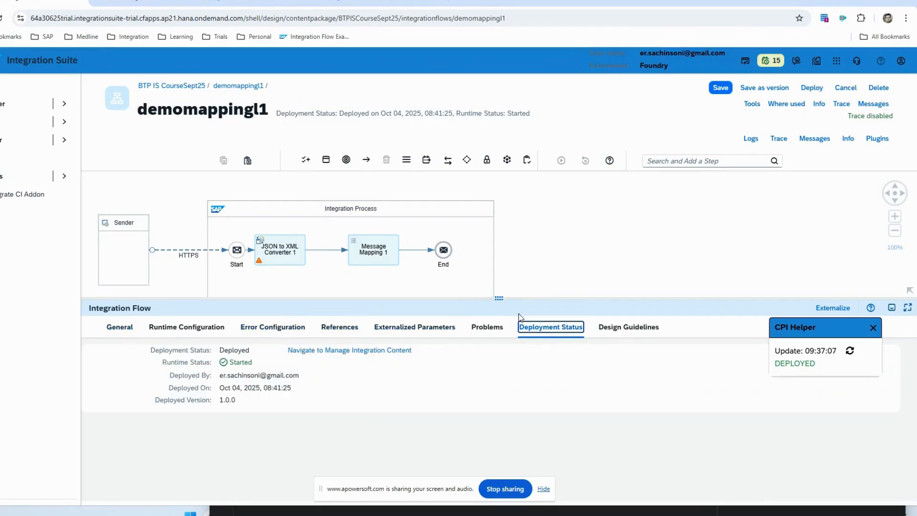
Step: Enable tracing for the demomappingl1 flow and copy the address from the HTTPS sender channel's connection settings
{"action": "left_click_drag", "start_coordinate": [519, 299], "coordinate": [529, 334]}
{"action": "left_click", "coordinate": [778, 138]}
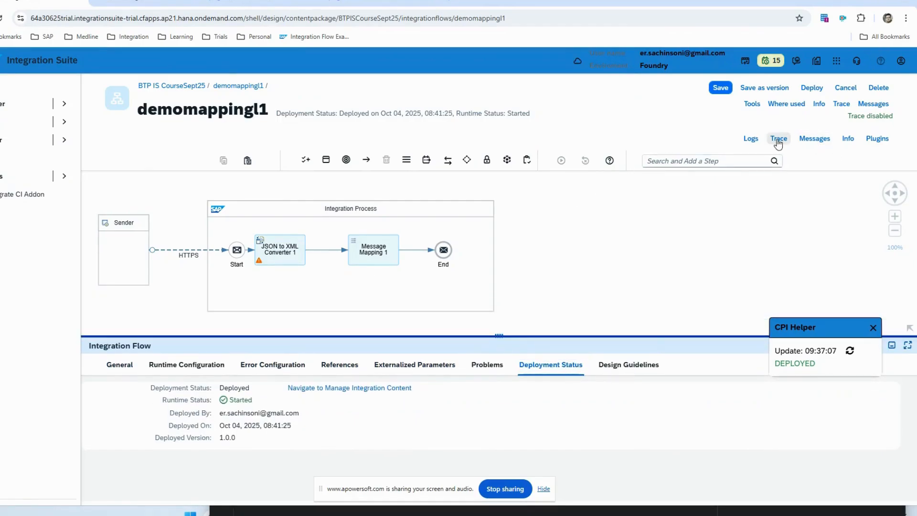
{"action": "left_click", "coordinate": [185, 250]}
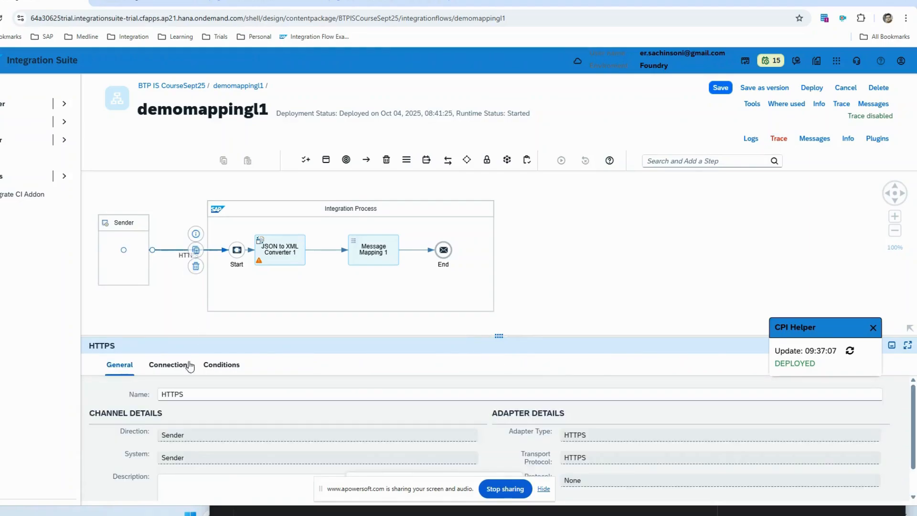
{"action": "left_click", "coordinate": [167, 365]}
{"action": "left_click_drag", "start_coordinate": [334, 416], "coordinate": [225, 418]}
{"action": "key", "text": "ctrl+c"}
Step: Switch to Postman, duplicate the Mapping Copy request, and replace the duplicate's URL path with /demomessagemapping1
{"action": "key", "text": "alt+Tab"}
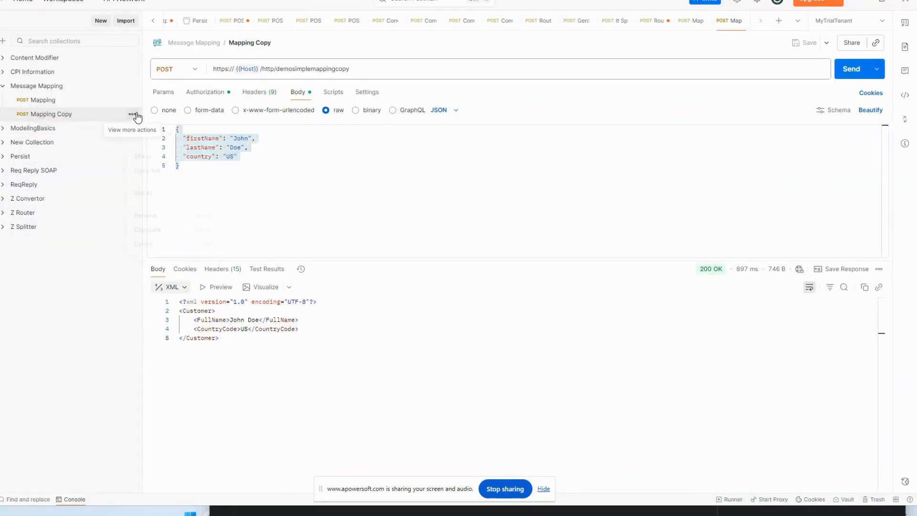
{"action": "left_click", "coordinate": [132, 114]}
{"action": "left_click", "coordinate": [148, 229]}
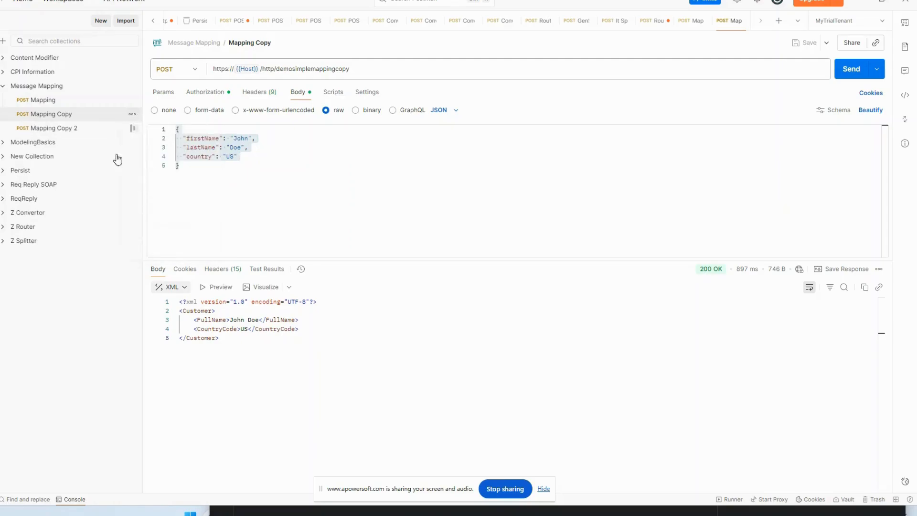
{"action": "left_click", "coordinate": [88, 129]}
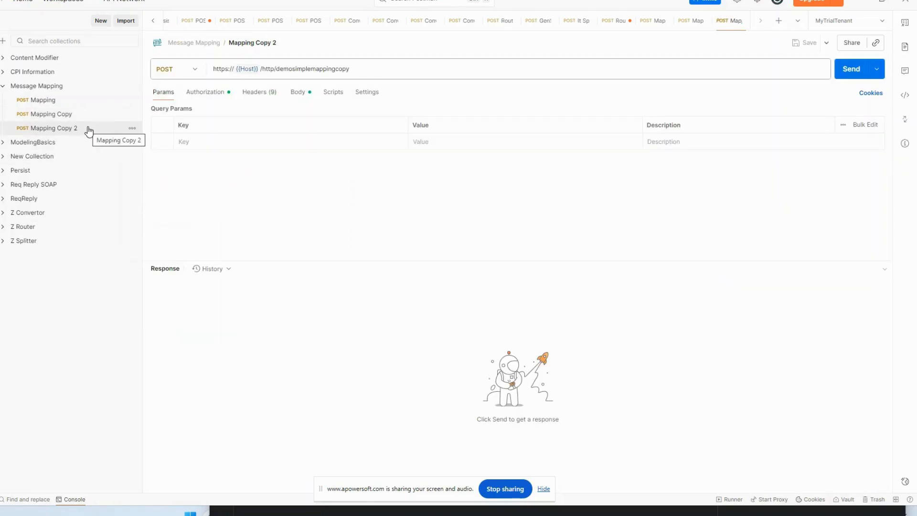
{"action": "left_click_drag", "start_coordinate": [380, 68], "coordinate": [278, 68]}
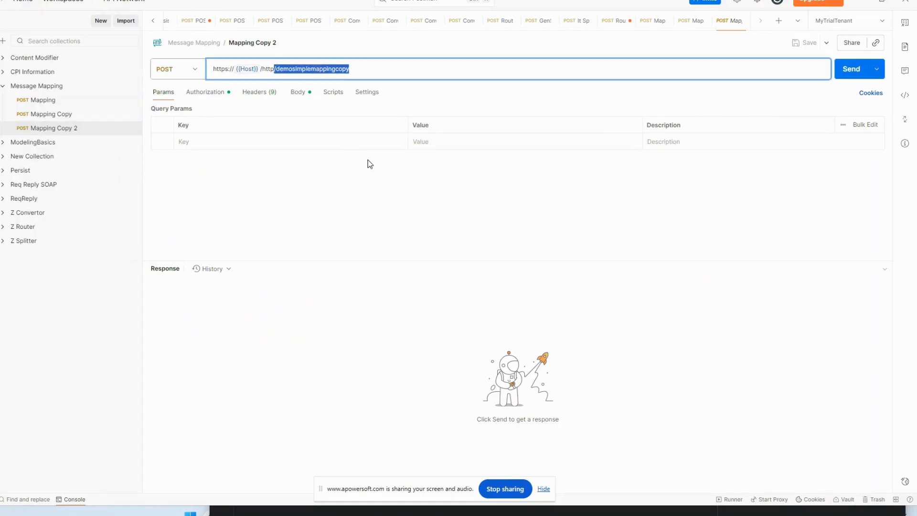
{"action": "key", "text": "ctrl+v"}
Step: Show the duplicated request's body, then copy Scenario 2's JSON source payload from the Message Mapping notes in OneNote
{"action": "left_click", "coordinate": [297, 91]}
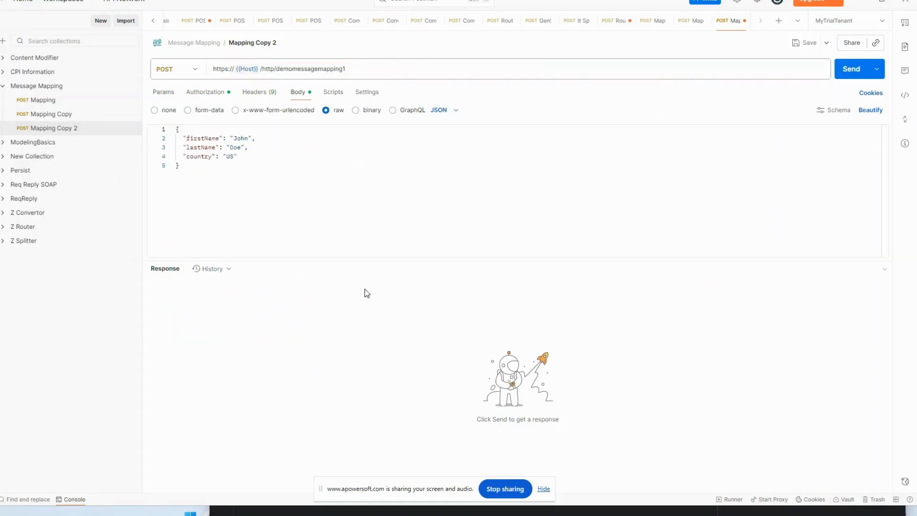
{"action": "key", "text": "alt+Tab"}
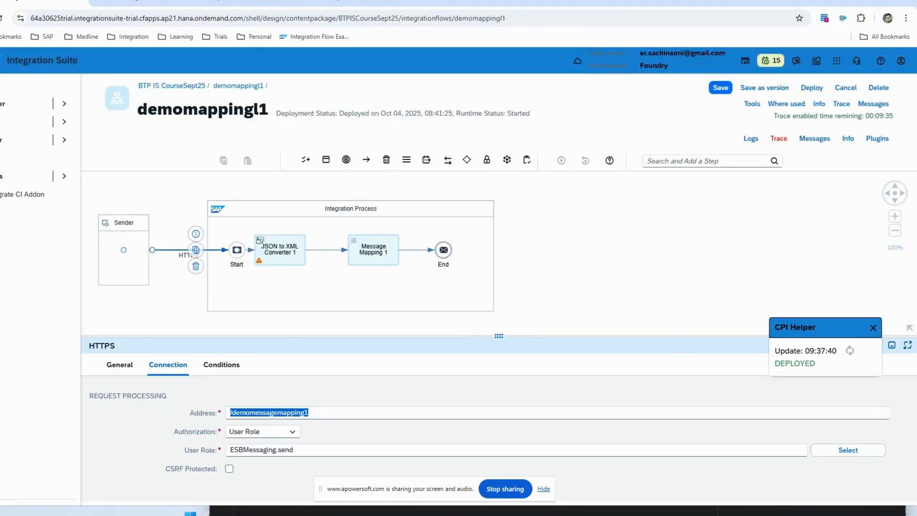
{"action": "key", "text": "alt+Tab"}
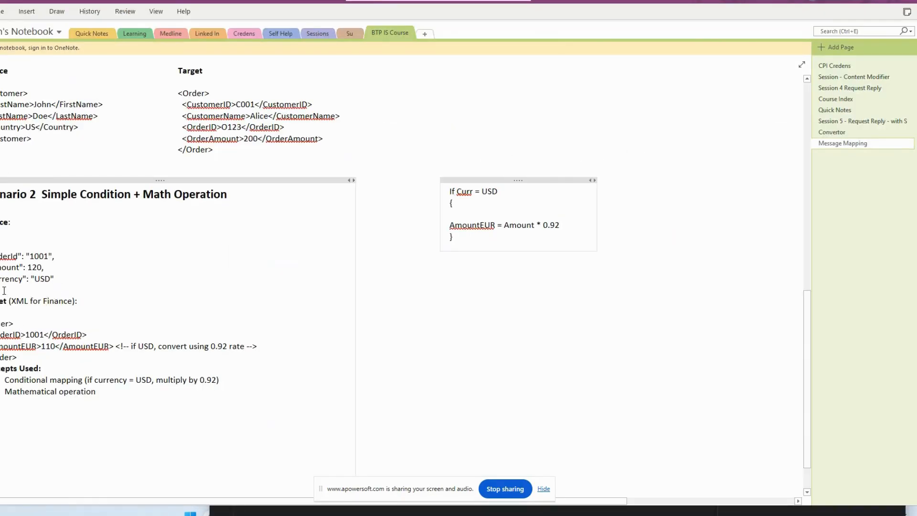
{"action": "left_click_drag", "start_coordinate": [4, 290], "coordinate": [0, 253]}
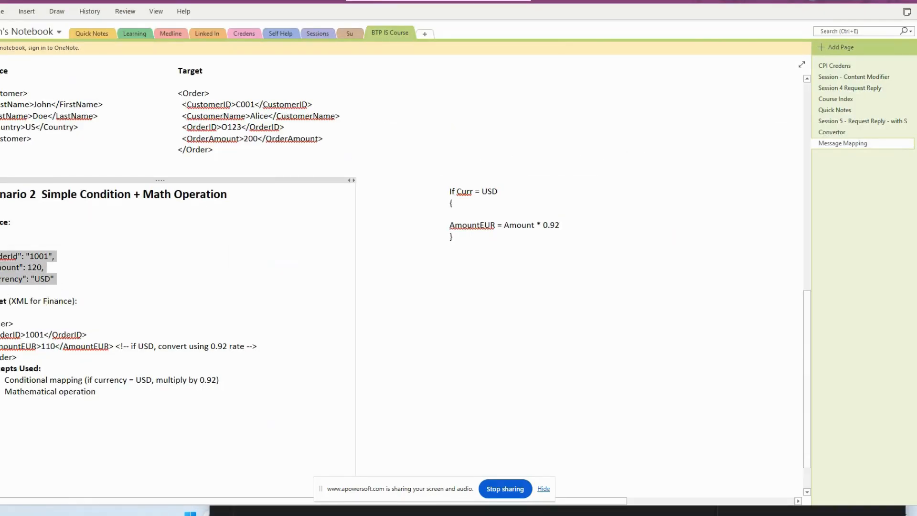
Step: Return to Postman, replace the request body with the copied JSON order payload (amount 120, currency USD), and save the request
{"action": "key", "text": "alt+Tab"}
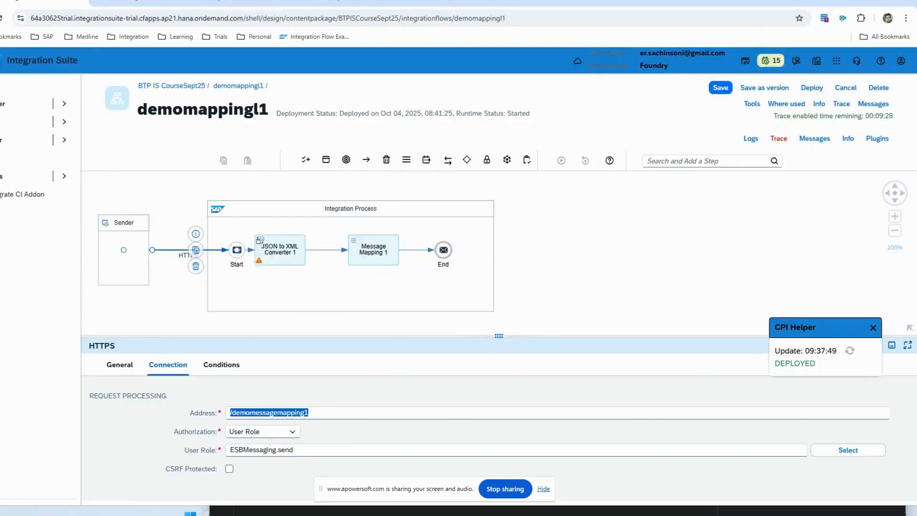
{"action": "key", "text": "alt+Tab"}
{"action": "key", "text": "ctrl+a"}
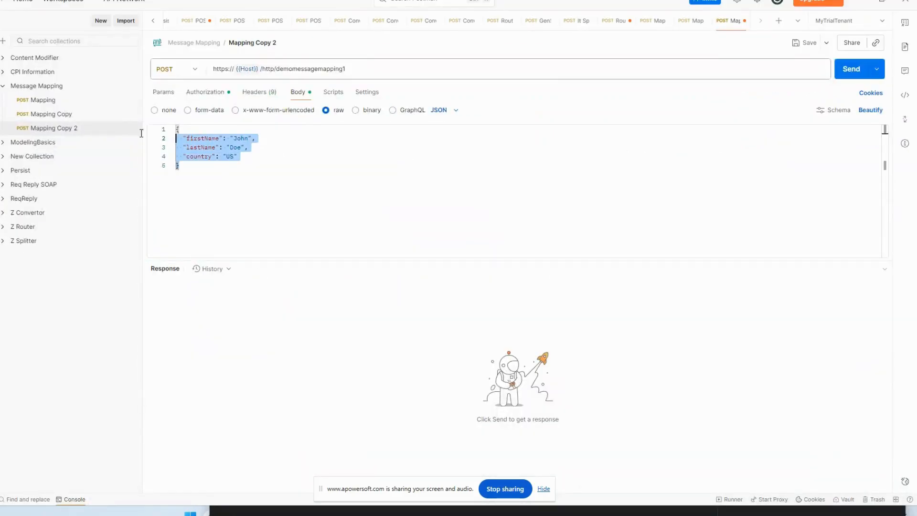
{"action": "type", "text": "{   \"orderId\": \"1001\",   \"amount\": 120,   \"currency\": \"USD\" }"}
{"action": "key", "text": "BackSpace"}
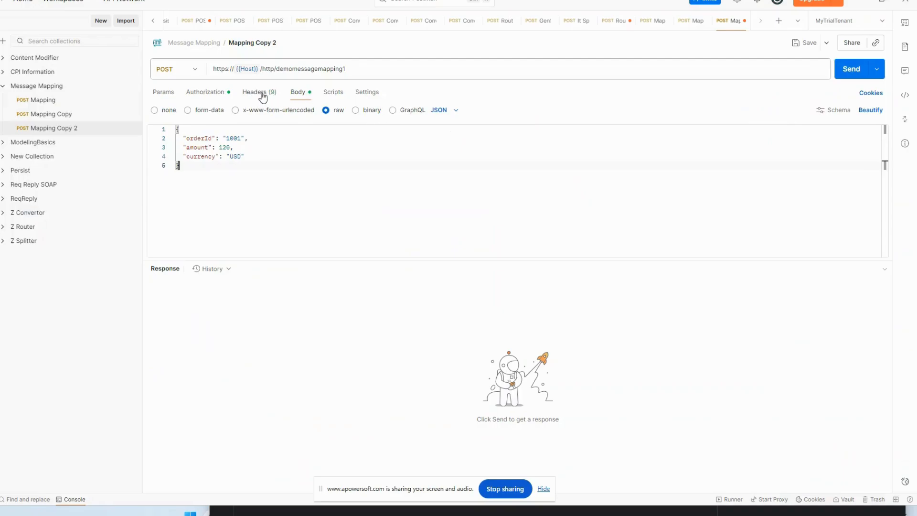
{"action": "key", "text": "ctrl+s"}
Step: Send the Mapping Copy 2 request to the deployed flow and format the response as XML
{"action": "key", "text": "alt+Tab"}
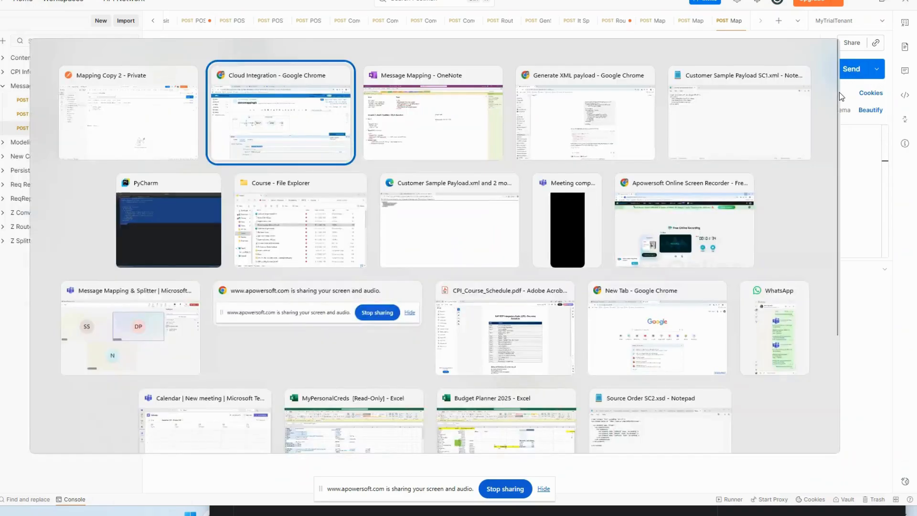
{"action": "key", "text": "alt+Tab"}
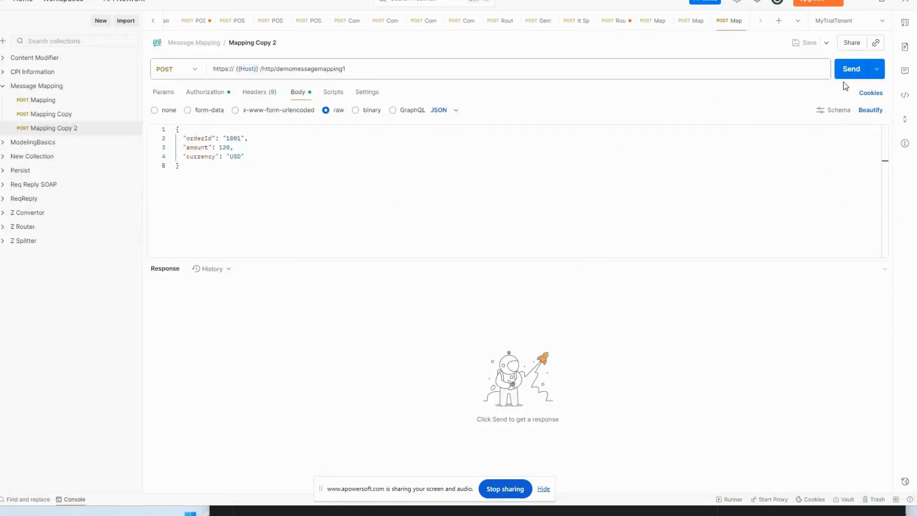
{"action": "key", "text": "ctrl+Return"}
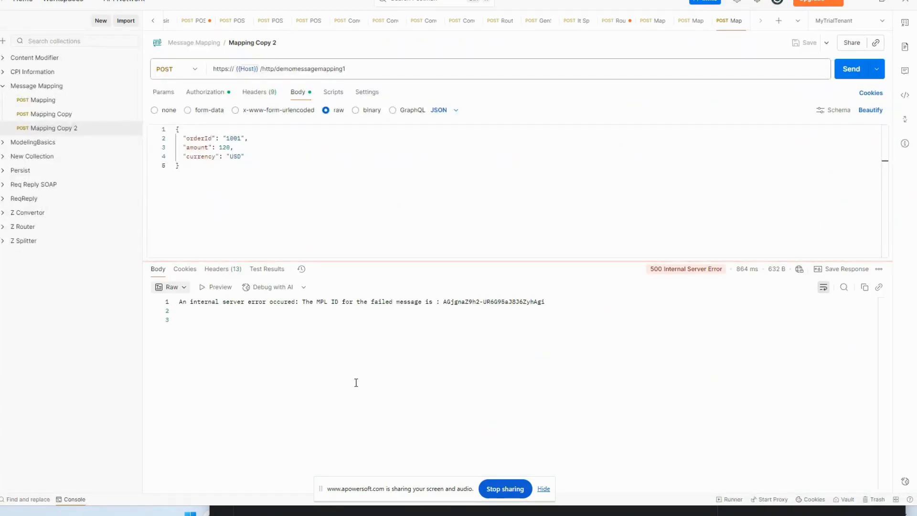
{"action": "left_click", "coordinate": [171, 287]}
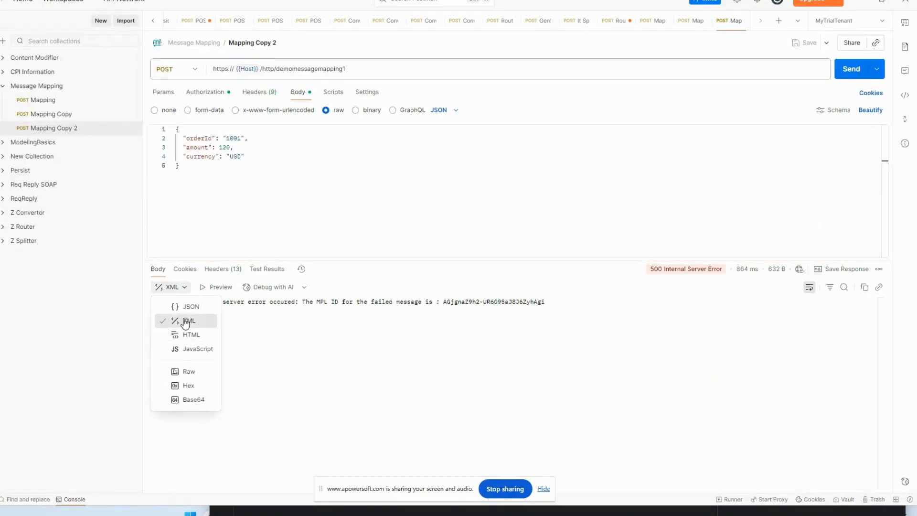
{"action": "left_click", "coordinate": [189, 320]}
Step: Switch to Chrome, overlay the latest run's trace on the flow, and examine the beautified XML body entering Message Mapping 1
{"action": "key", "text": "alt+Tab"}
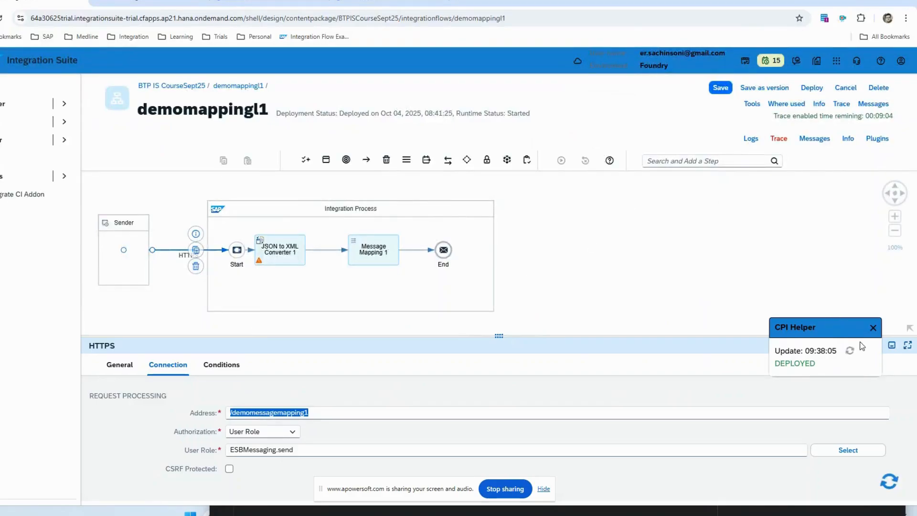
{"action": "left_click", "coordinate": [868, 387]}
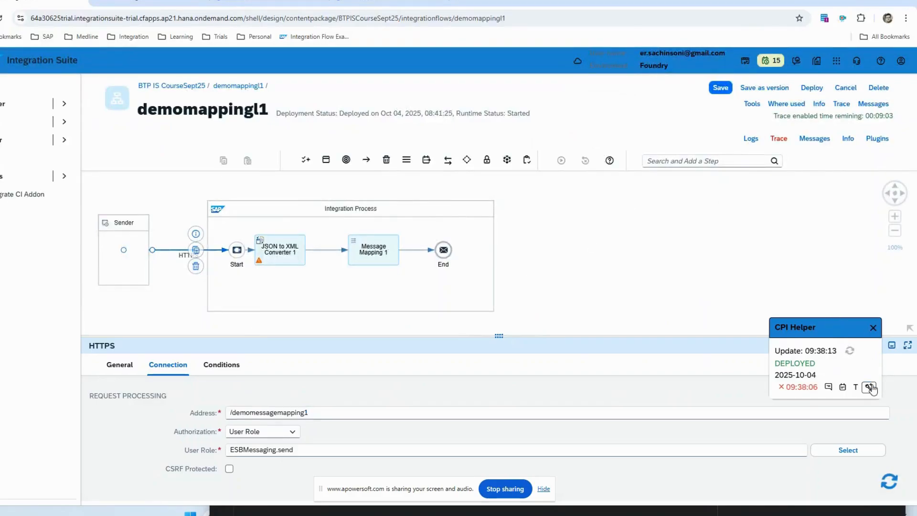
{"action": "left_click", "coordinate": [386, 264]}
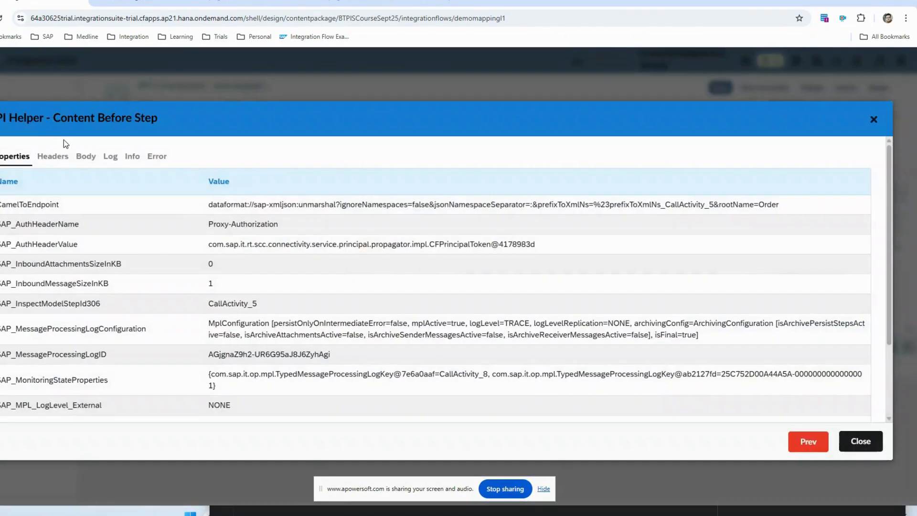
{"action": "left_click", "coordinate": [86, 158]}
{"action": "left_click", "coordinate": [11, 173]}
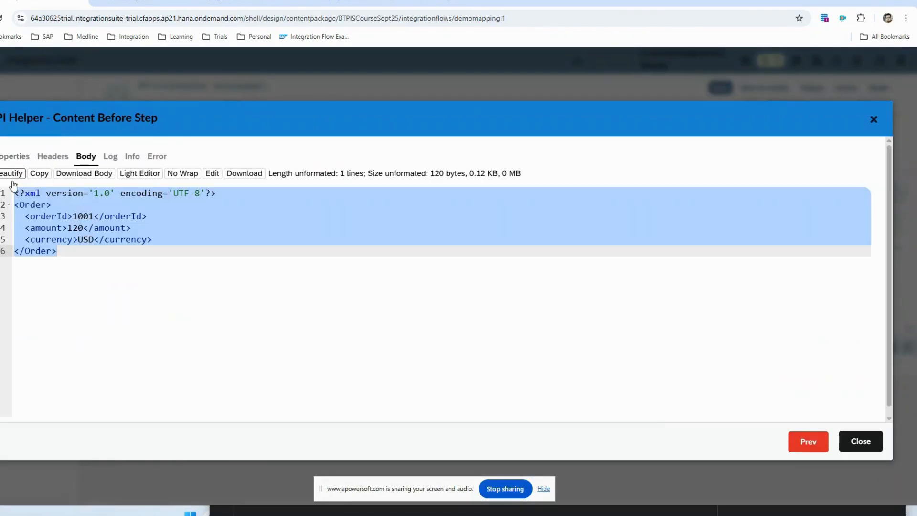
{"action": "left_click", "coordinate": [72, 268]}
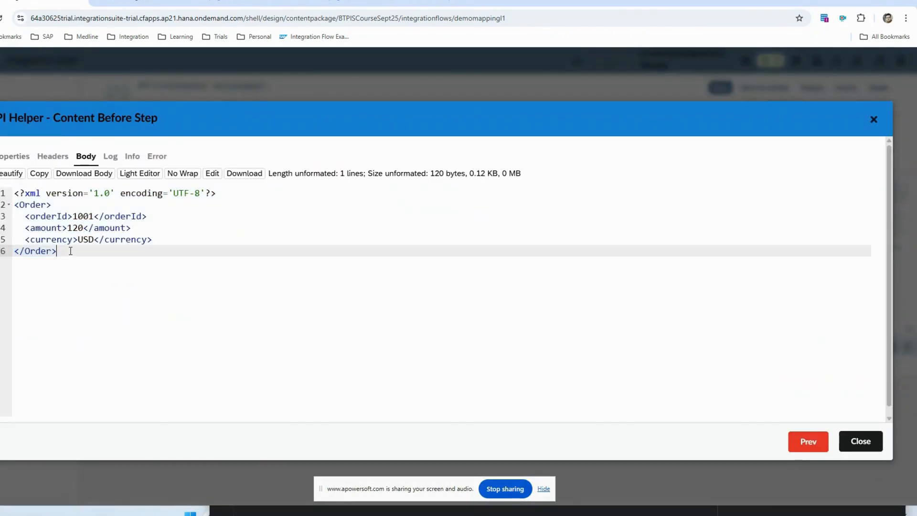
{"action": "left_click_drag", "start_coordinate": [57, 253], "coordinate": [14, 192]}
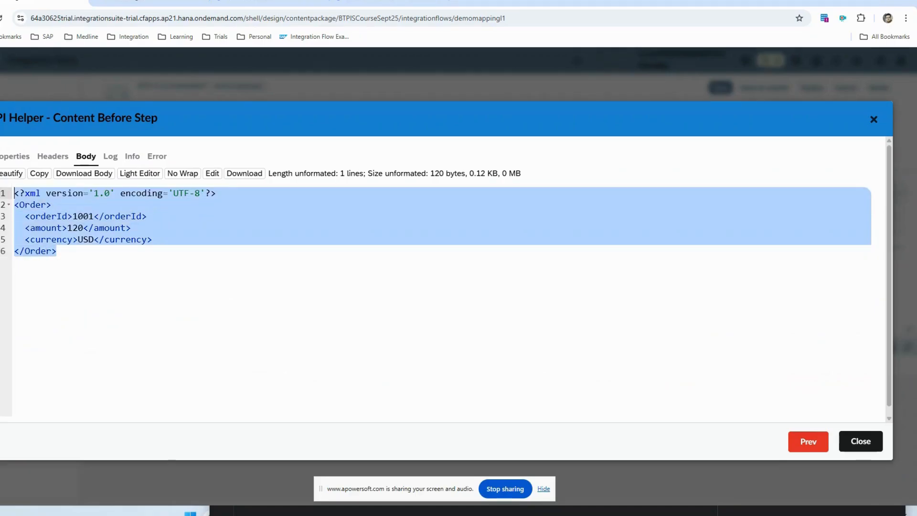
{"action": "left_click", "coordinate": [861, 441]}
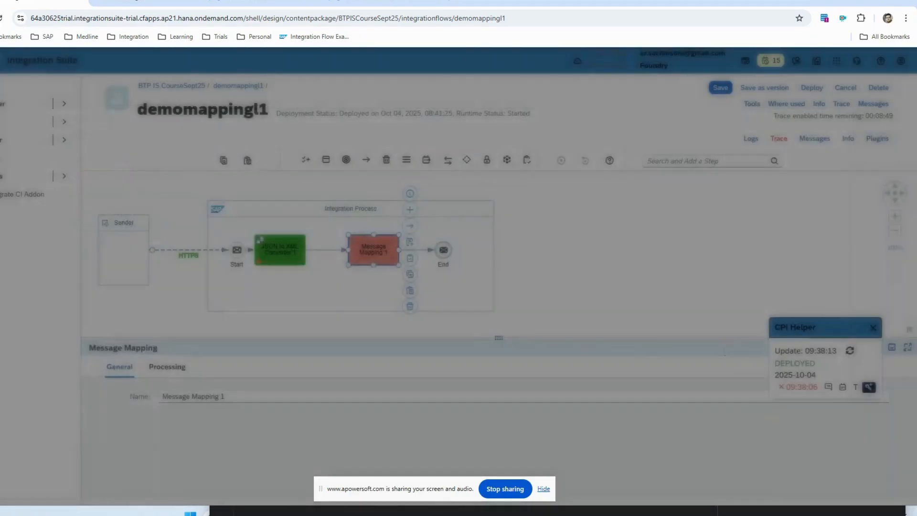
Step: Read the error details of the Message Mapping 1 step and recheck its traced content
{"action": "left_click", "coordinate": [364, 256]}
{"action": "left_click", "coordinate": [156, 156]}
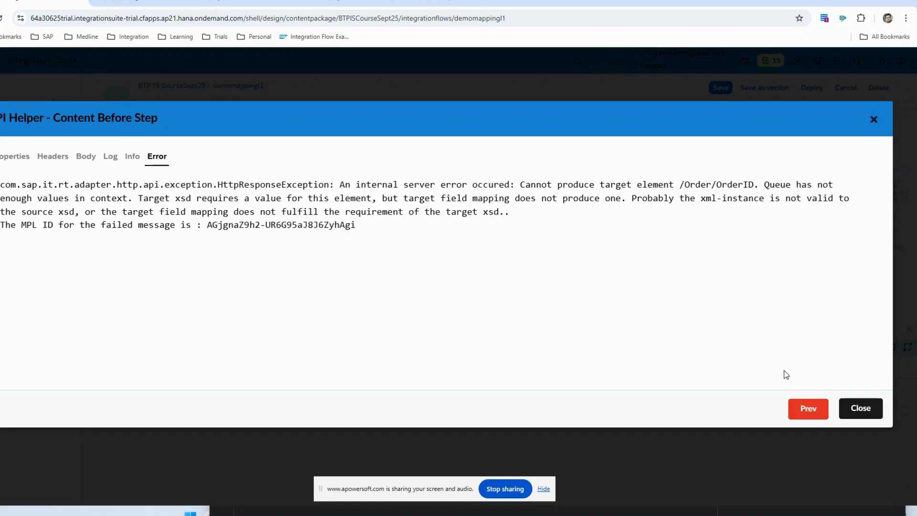
{"action": "left_click", "coordinate": [860, 408]}
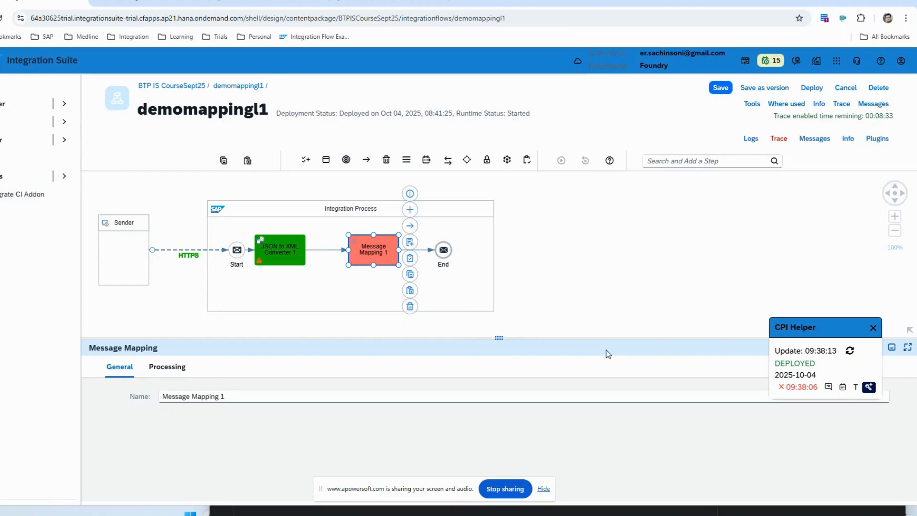
{"action": "left_click", "coordinate": [374, 251]}
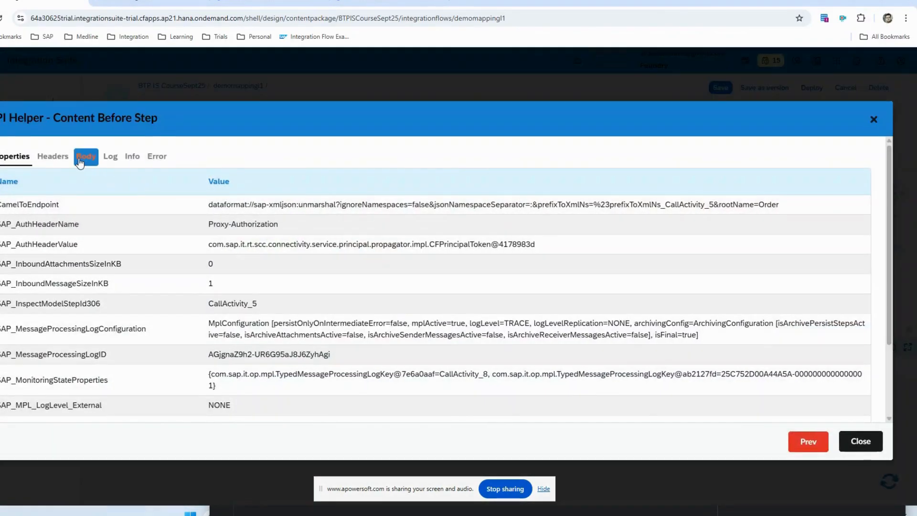
{"action": "left_click", "coordinate": [86, 156]}
{"action": "left_click", "coordinate": [857, 408]}
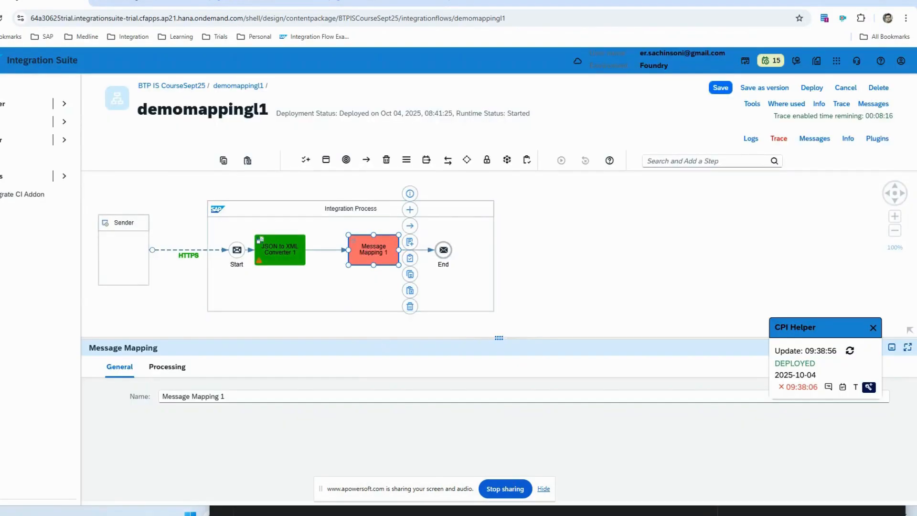
Step: Reopen the traced content before Message Mapping 1, beautify its XML body, and copy the whole Order payload
{"action": "left_click", "coordinate": [377, 254]}
{"action": "left_click", "coordinate": [86, 156]}
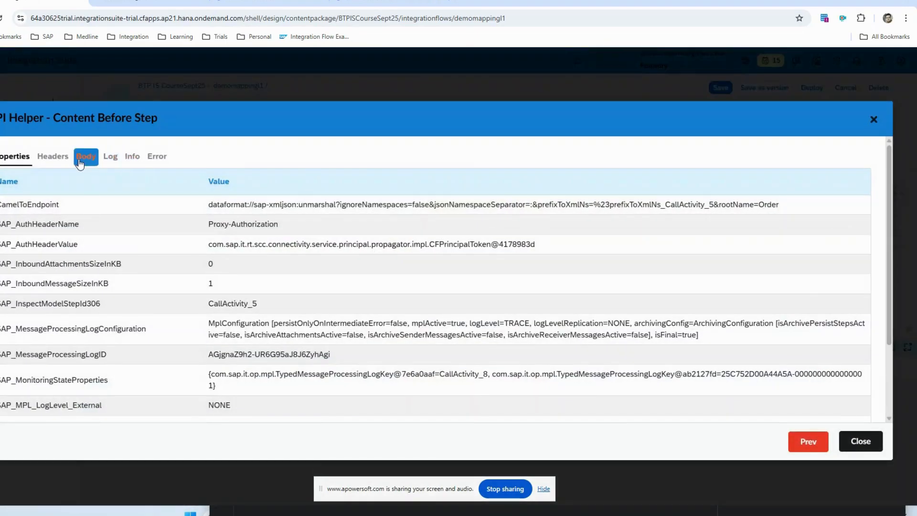
{"action": "left_click", "coordinate": [11, 174]}
{"action": "left_click", "coordinate": [120, 292]}
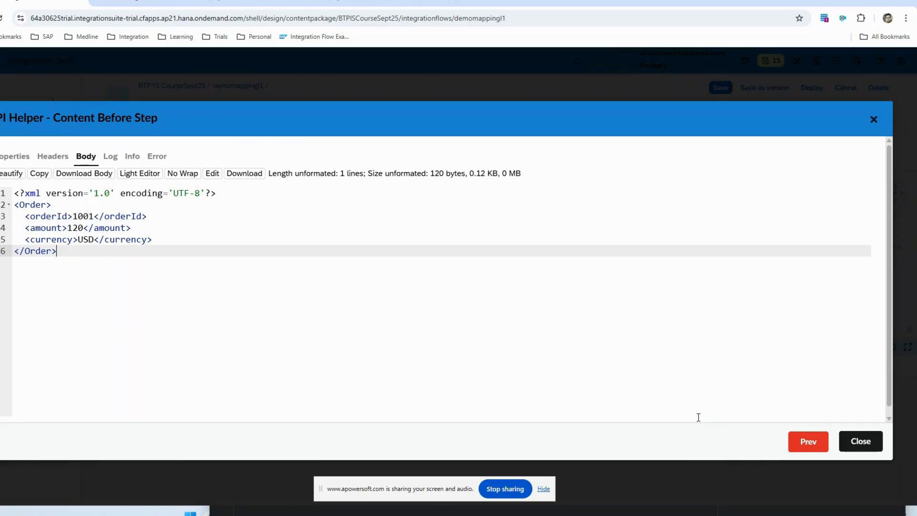
{"action": "left_click_drag", "start_coordinate": [85, 265], "coordinate": [15, 191]}
{"action": "left_click", "coordinate": [859, 440]}
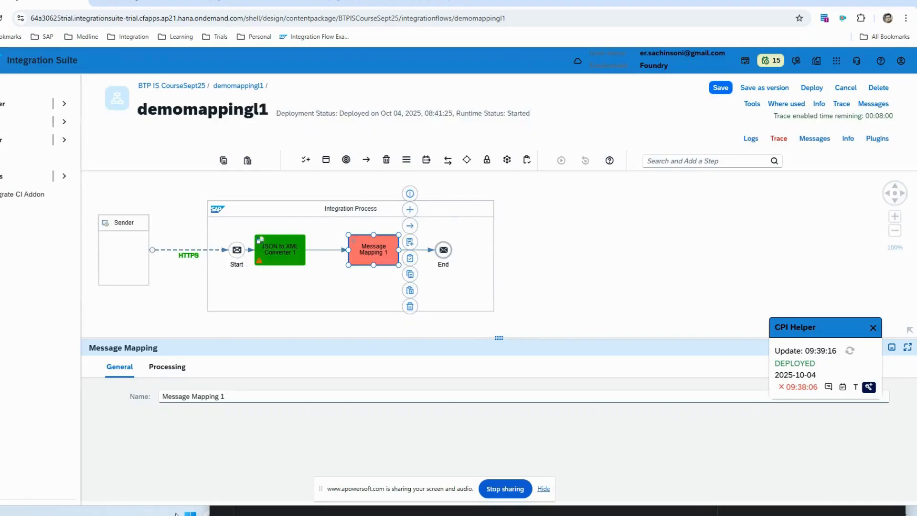
Step: Switch to the ChatGPT window and ask it to generate an XSD Schema for the copied Order payload
{"action": "mouse_move", "coordinate": [460, 512]}
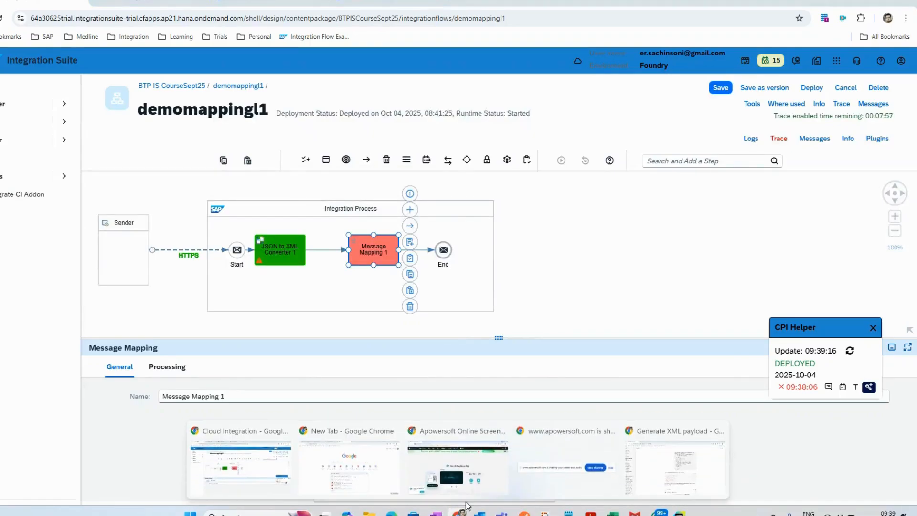
{"action": "left_click", "coordinate": [673, 465]}
{"action": "type", "text": "generate a XSD Schema for this payload"}
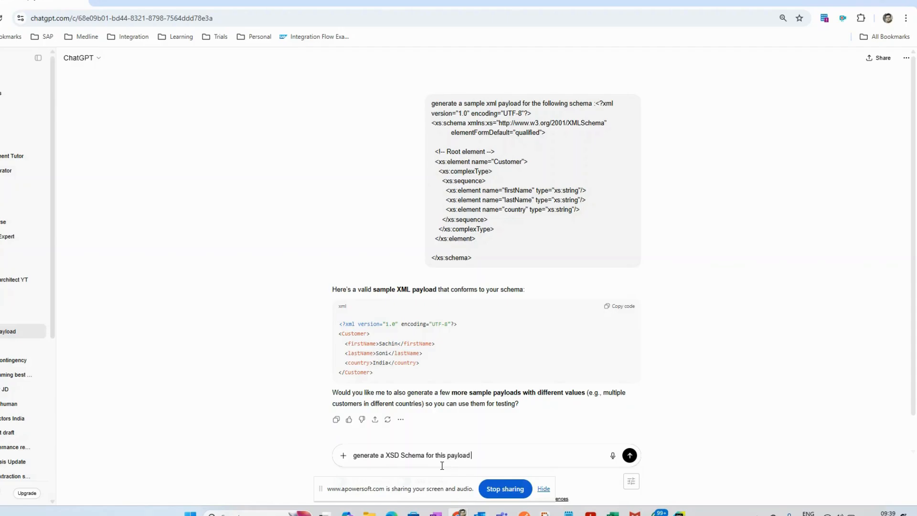
{"action": "type", "text": "<?xml version=\"1.0\" encoding=\"UTF-8\"?> <Order>   <orderId>1001</orderId>   <amount>250</amount>   <currency>USD</currency> </Order>"}
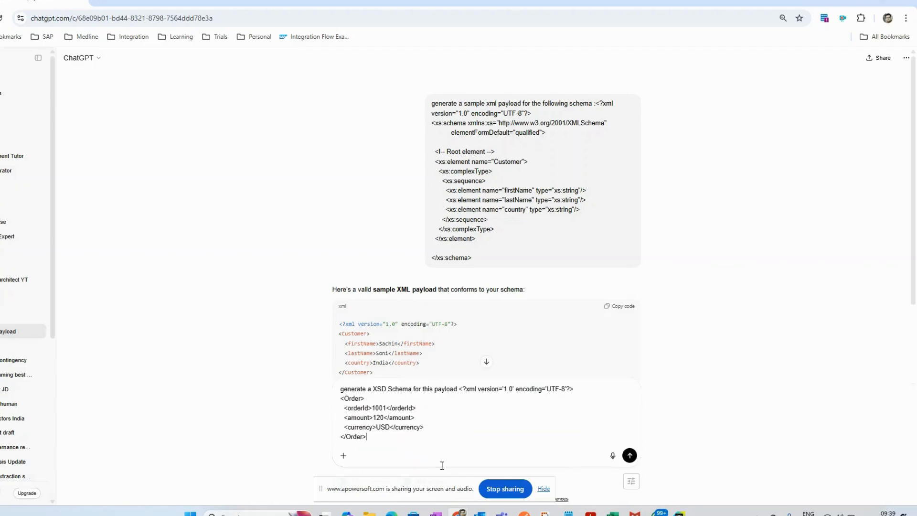
{"action": "key", "text": "Return"}
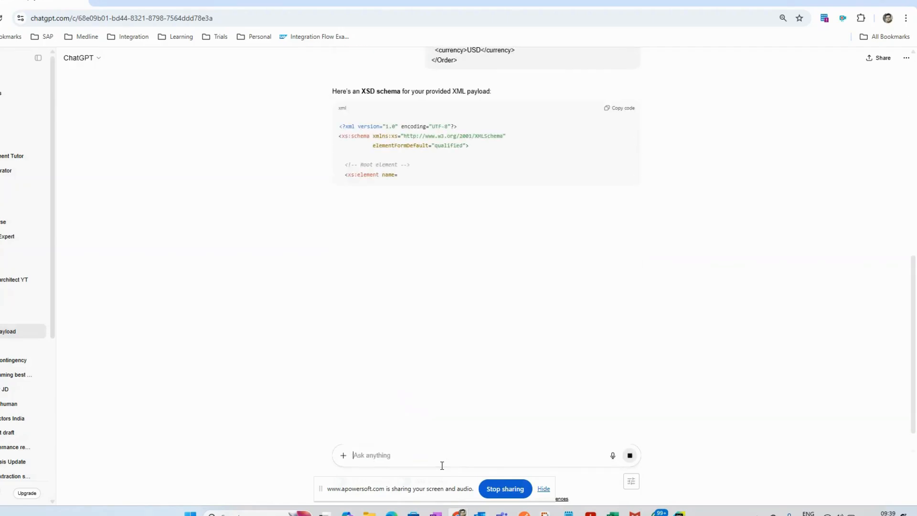
Step: Copy the generated XSD schema from ChatGPT and paste it into a new Notepad document
{"action": "left_click", "coordinate": [613, 108]}
{"action": "mouse_move", "coordinate": [569, 511]}
{"action": "left_click", "coordinate": [542, 462]}
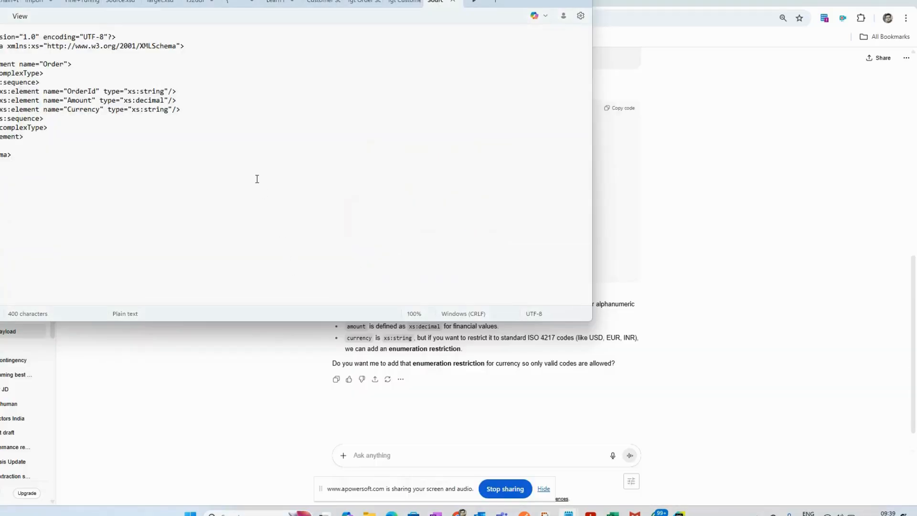
{"action": "key", "text": "ctrl+n"}
{"action": "key", "text": "ctrl+v"}
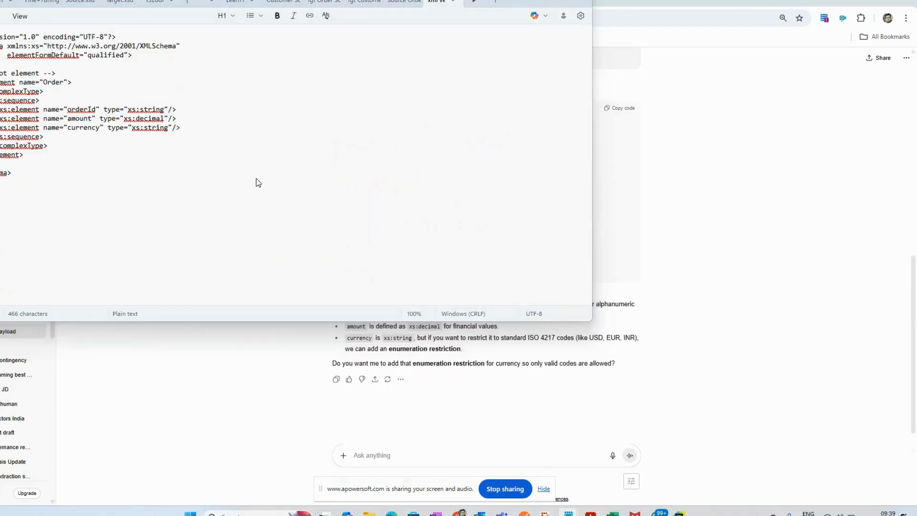
Step: Save the schema as Source Order SC2.xsd with the All files type in the Course folder, replacing the existing file
{"action": "key", "text": "ctrl+s"}
{"action": "type", "text": "S"}
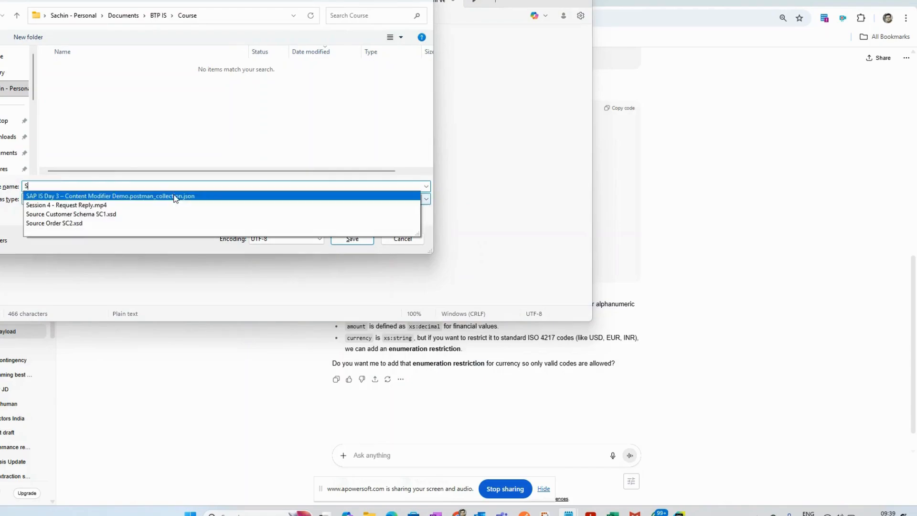
{"action": "type", "text": "ource Order SC2"}
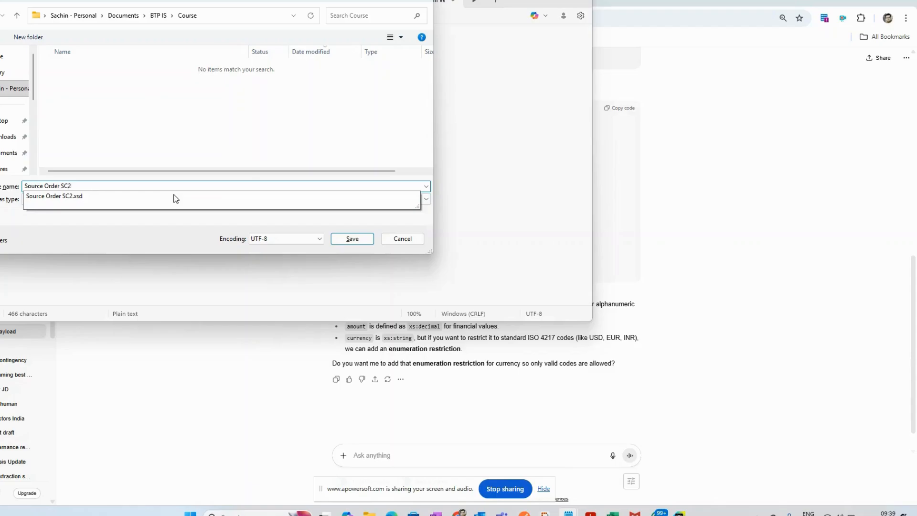
{"action": "type", "text": ".xsd"}
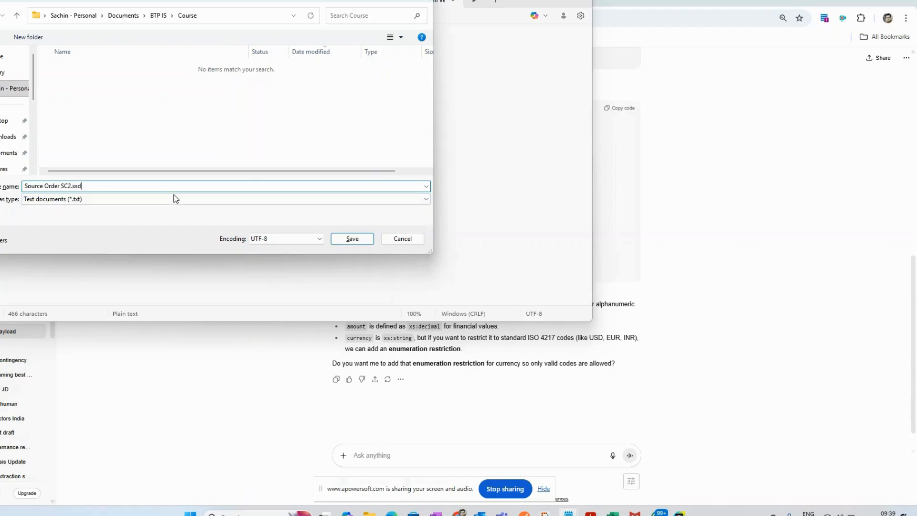
{"action": "left_click", "coordinate": [126, 202]}
{"action": "left_click", "coordinate": [102, 220]}
{"action": "left_click", "coordinate": [345, 238]}
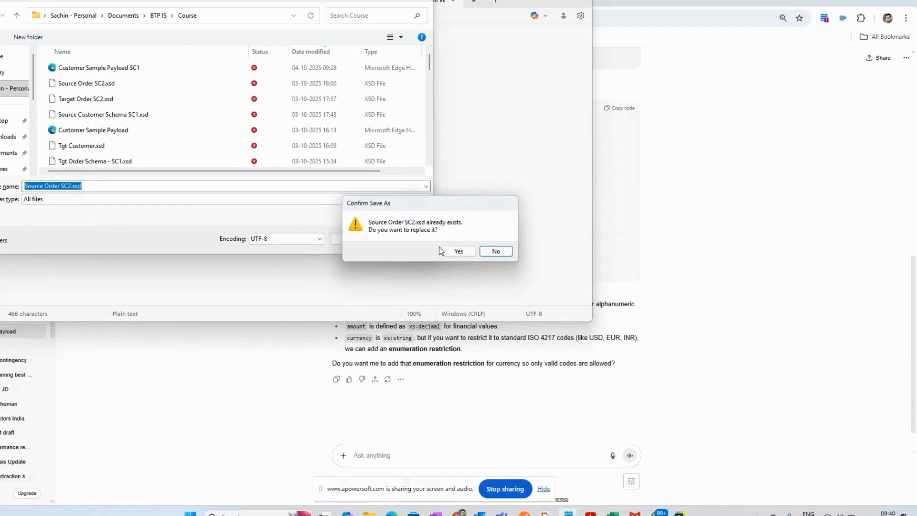
{"action": "left_click", "coordinate": [468, 249]}
Step: Switch back to the Cloud Integration window and open the CondMappingwMath.mmap resource of Message Mapping 1
{"action": "left_click", "coordinate": [711, 213]}
{"action": "key", "text": "alt+Tab"}
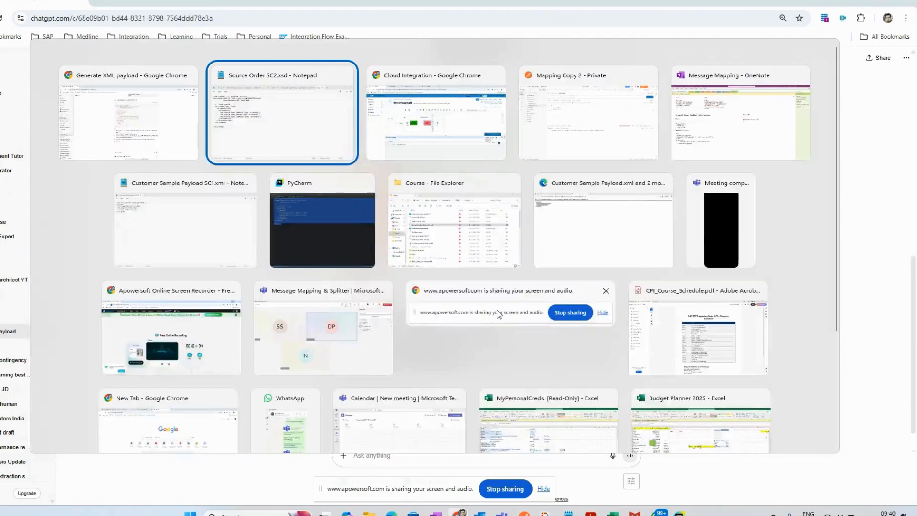
{"action": "key", "text": "alt+Tab"}
{"action": "left_click", "coordinate": [872, 327]}
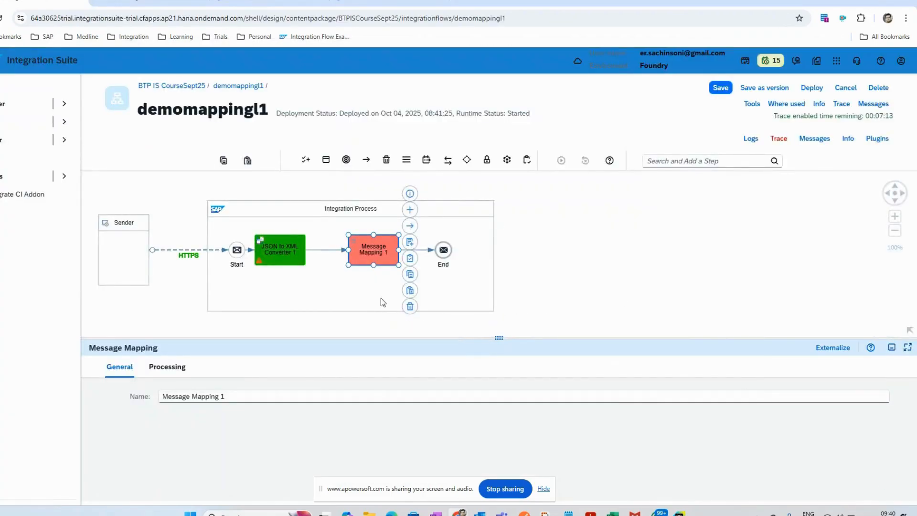
{"action": "left_click", "coordinate": [166, 368]}
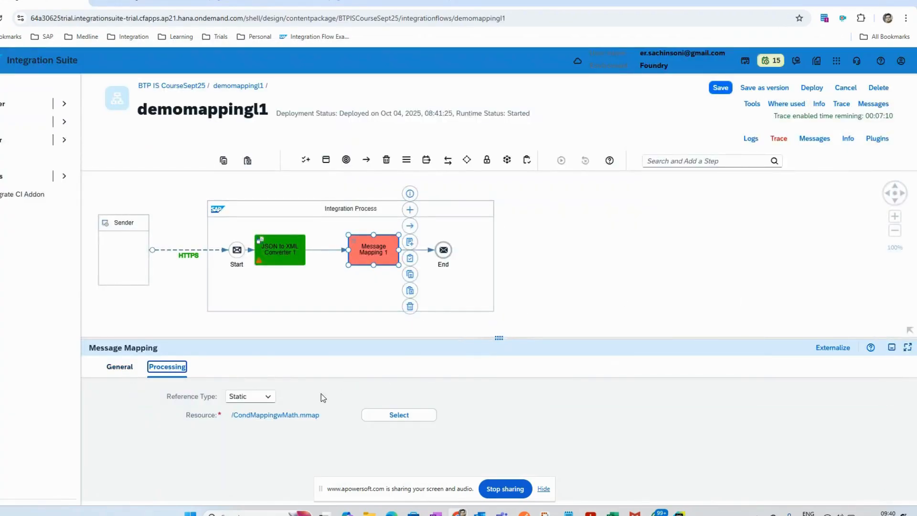
{"action": "left_click", "coordinate": [300, 414]}
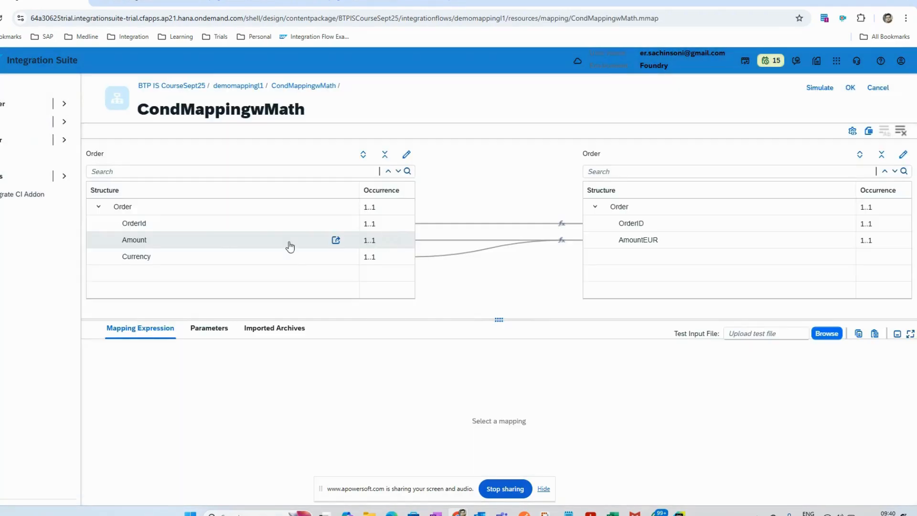
Step: Replace the Order source message with the newly saved Source Order SC2.xsd uploaded from the local file system
{"action": "left_click", "coordinate": [407, 153]}
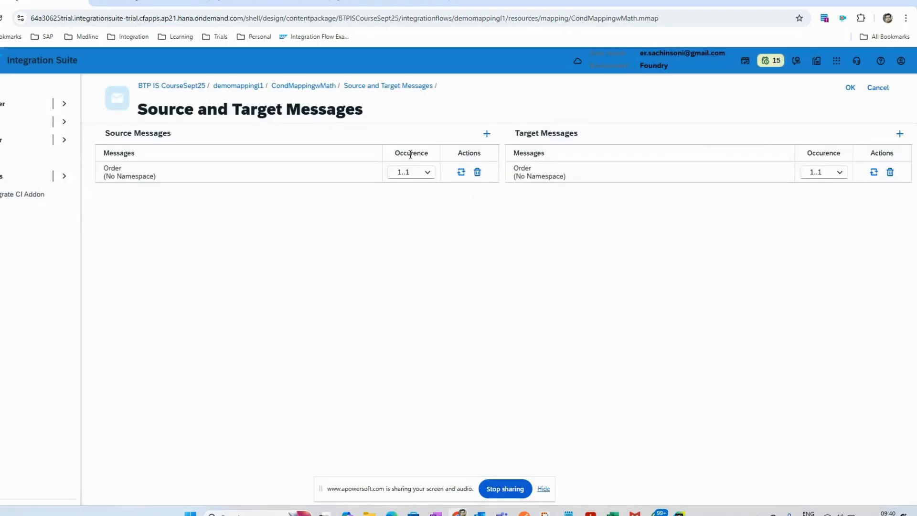
{"action": "left_click", "coordinate": [461, 172]}
{"action": "left_click", "coordinate": [305, 401]}
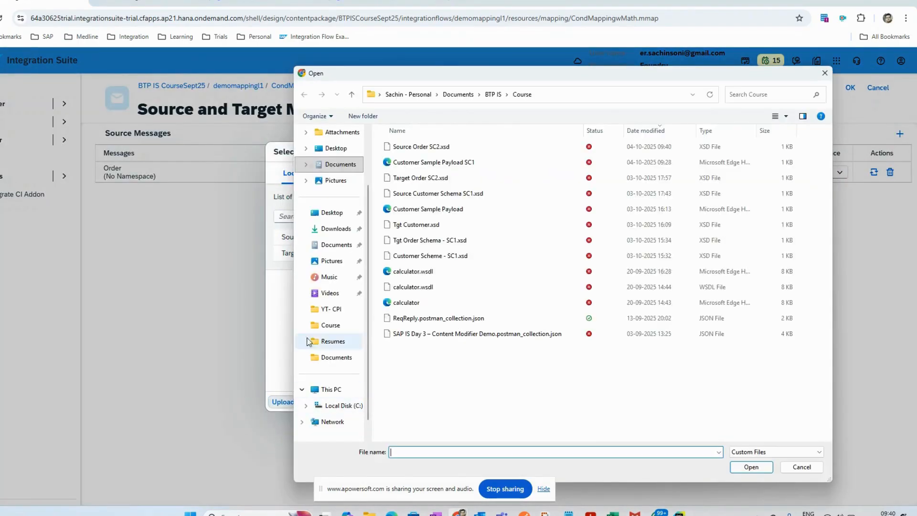
{"action": "double_click", "coordinate": [426, 146]}
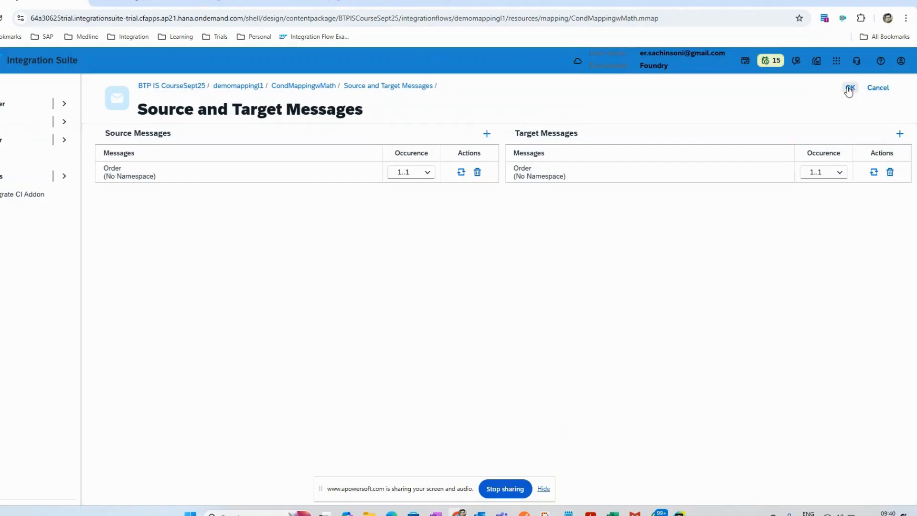
{"action": "left_click", "coordinate": [849, 89]}
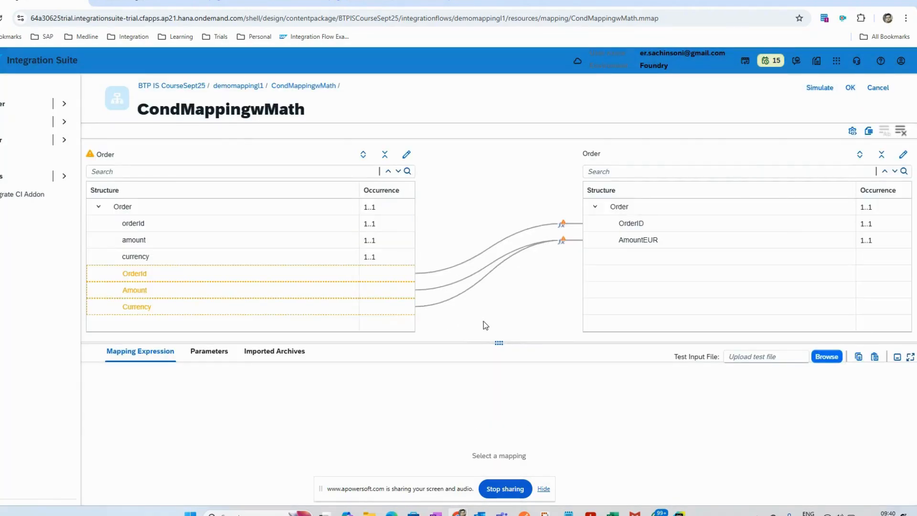
Step: Map the source Order node to the target Order node, and orderId to OrderID
{"action": "left_click_drag", "start_coordinate": [236, 225], "coordinate": [575, 228]}
{"action": "left_click_drag", "start_coordinate": [286, 241], "coordinate": [613, 232]}
{"action": "left_click_drag", "start_coordinate": [287, 210], "coordinate": [618, 208]}
{"action": "left_click_drag", "start_coordinate": [249, 223], "coordinate": [579, 231]}
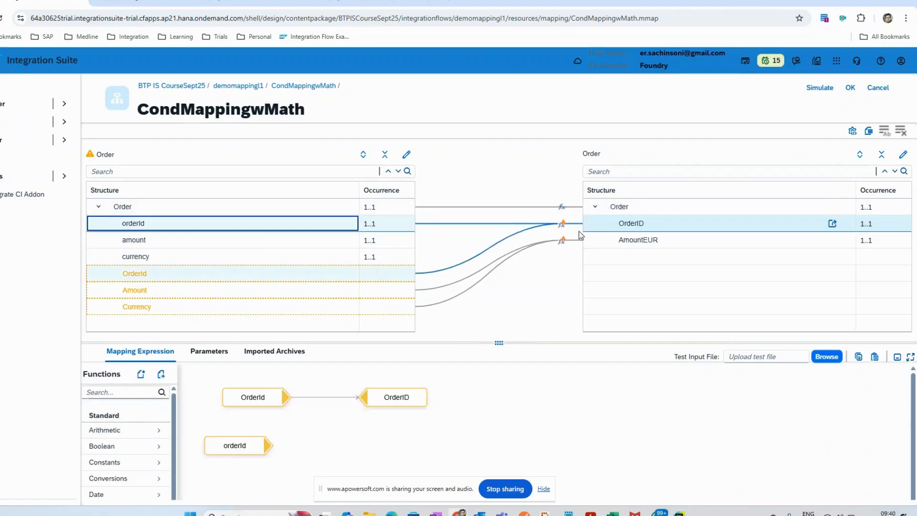
Step: Delete the mapping to the target OrderID field that still references the obsolete OrderId source
{"action": "right_click", "coordinate": [495, 245]}
{"action": "left_click", "coordinate": [506, 252]}
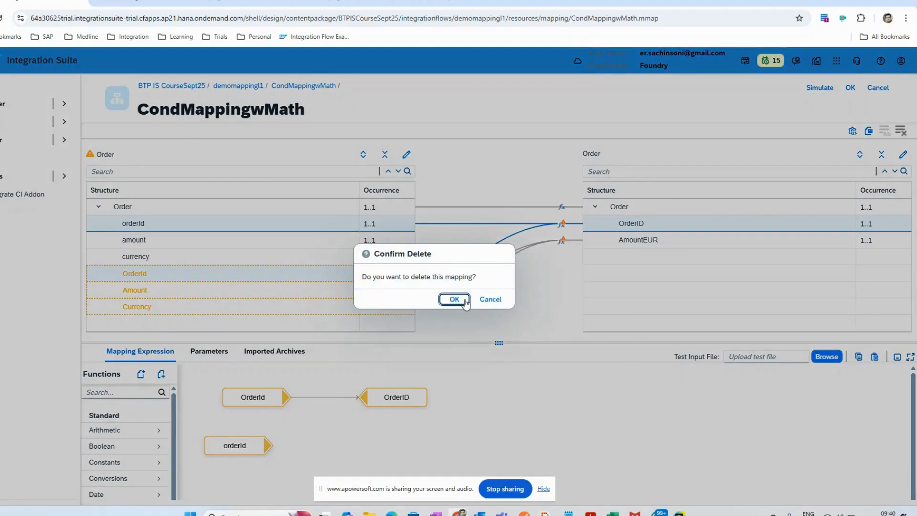
{"action": "left_click", "coordinate": [452, 299]}
{"action": "left_click", "coordinate": [495, 263]}
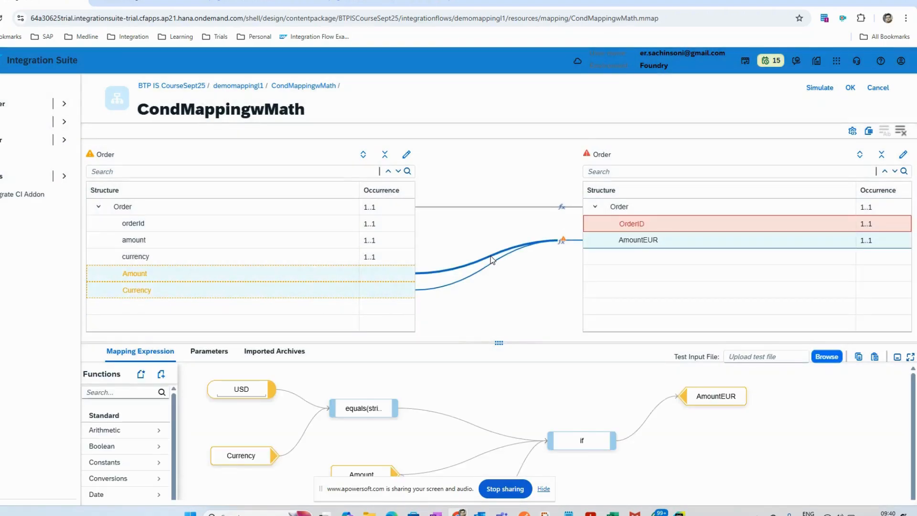
{"action": "right_click", "coordinate": [458, 391]}
{"action": "left_click", "coordinate": [437, 383]}
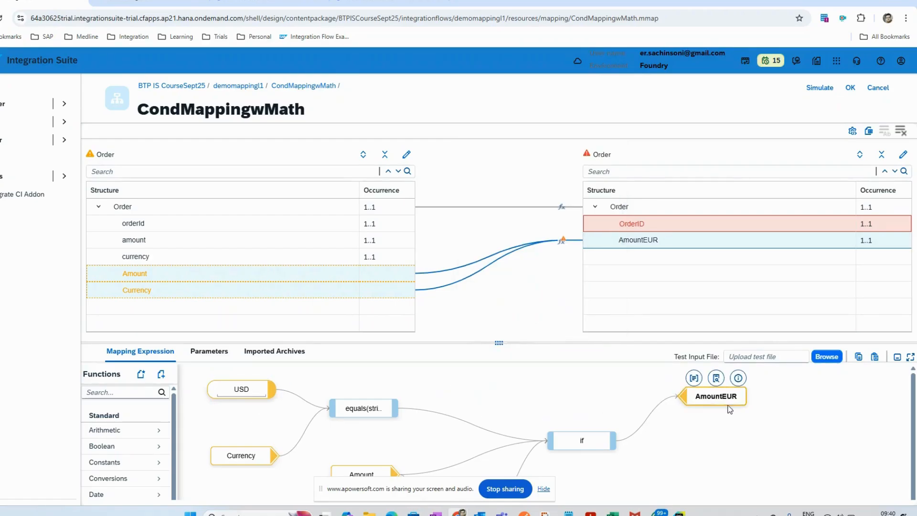
{"action": "mouse_move", "coordinate": [602, 443]}
{"action": "left_click", "coordinate": [603, 421]}
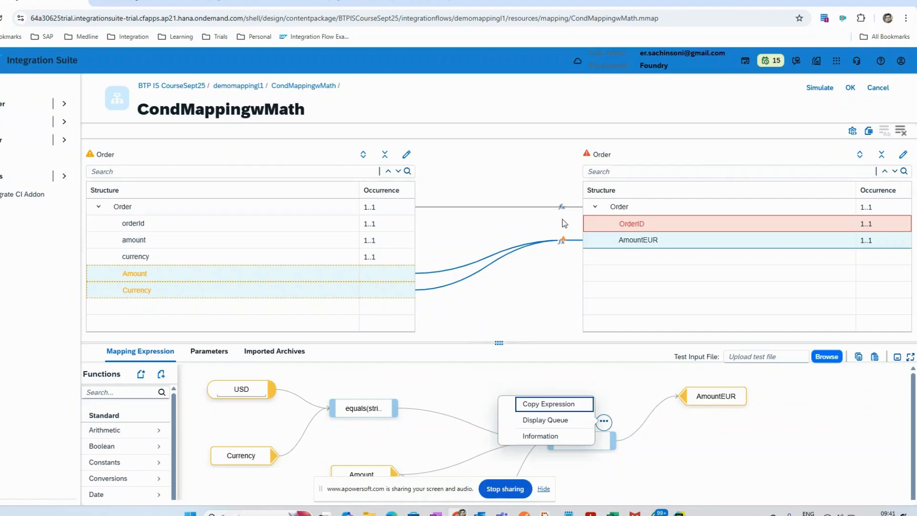
{"action": "left_click", "coordinate": [612, 243]}
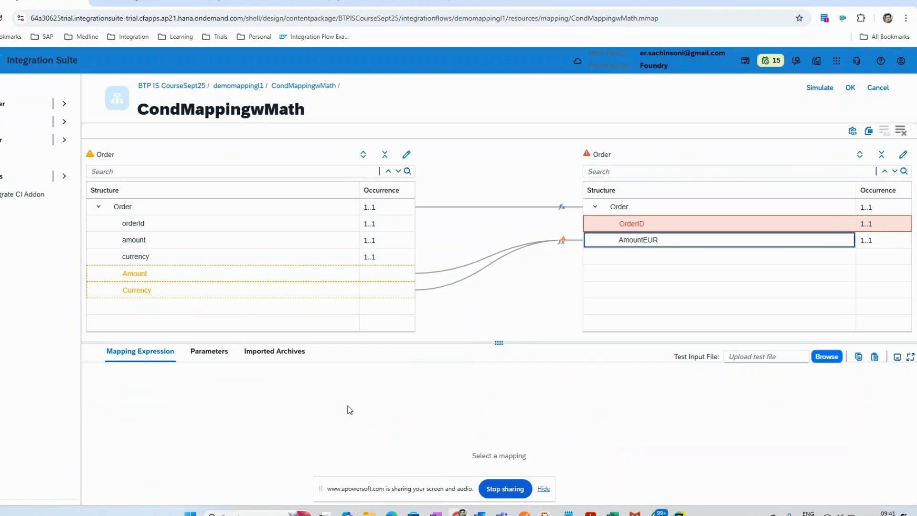
Step: Open the mapping expression of AmountEUR and add the new source fields currency and amount to it
{"action": "left_click", "coordinate": [637, 240]}
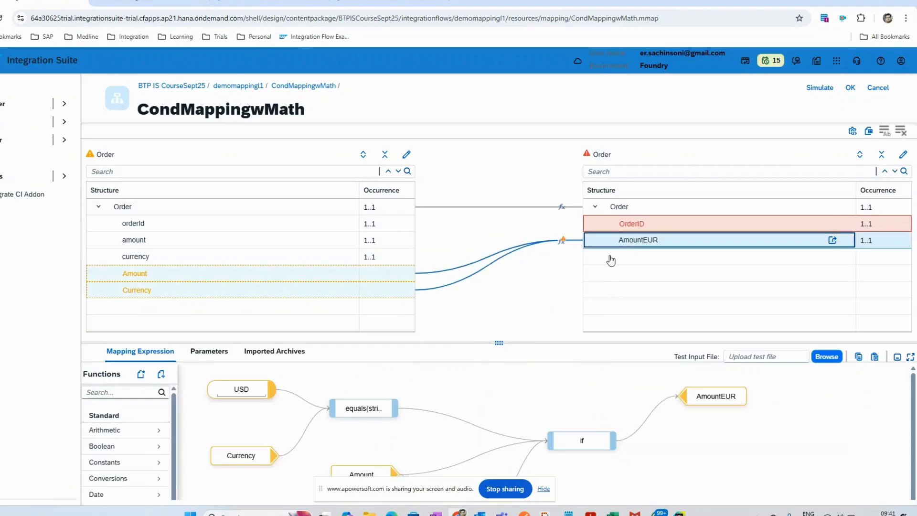
{"action": "left_click_drag", "start_coordinate": [279, 343], "coordinate": [281, 287]}
{"action": "left_click", "coordinate": [144, 243]}
{"action": "scroll", "coordinate": [143, 242], "scroll_direction": "down", "scroll_amount": 1}
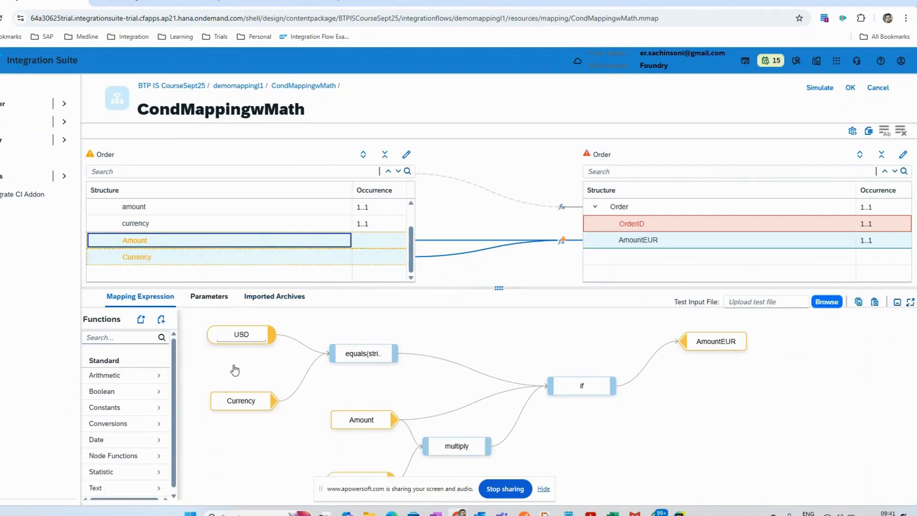
{"action": "left_click_drag", "start_coordinate": [234, 370], "coordinate": [235, 371]}
{"action": "left_click_drag", "start_coordinate": [148, 226], "coordinate": [227, 449]}
{"action": "scroll", "coordinate": [237, 272], "scroll_direction": "up", "scroll_amount": 1}
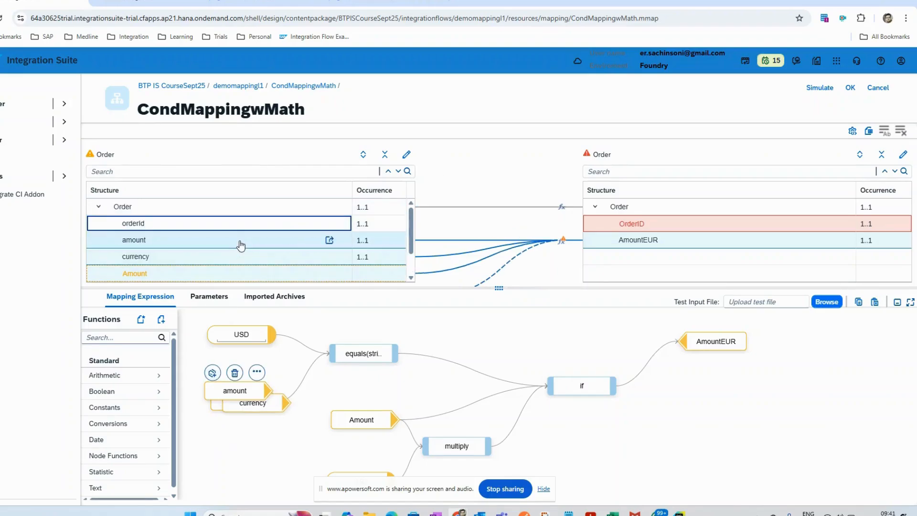
{"action": "left_click_drag", "start_coordinate": [242, 390], "coordinate": [257, 481]}
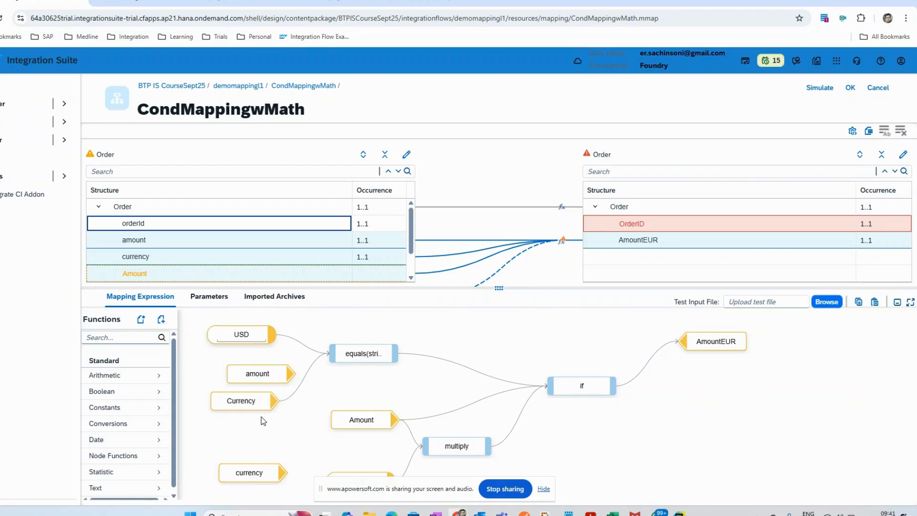
Step: Remove the obsolete Currency node and connect the new currency node to string2 of the equals function
{"action": "left_click", "coordinate": [241, 383]}
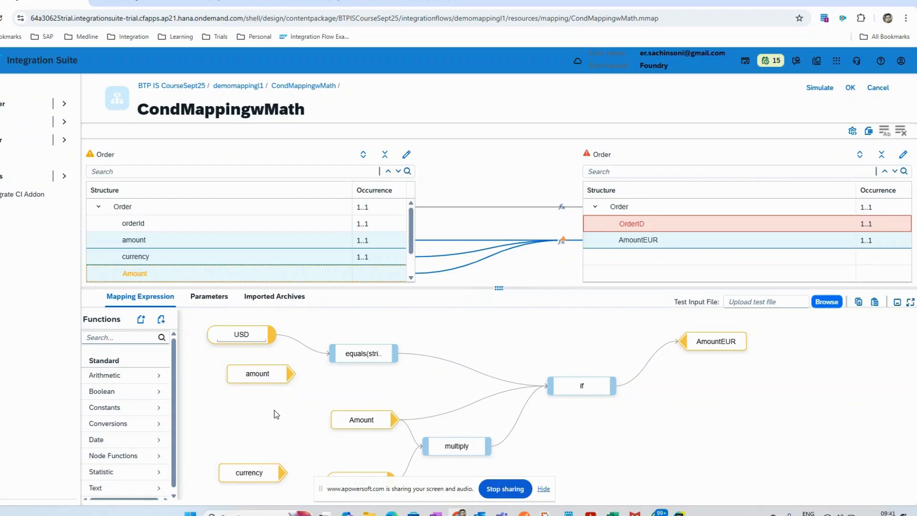
{"action": "left_click_drag", "start_coordinate": [284, 474], "coordinate": [330, 357]}
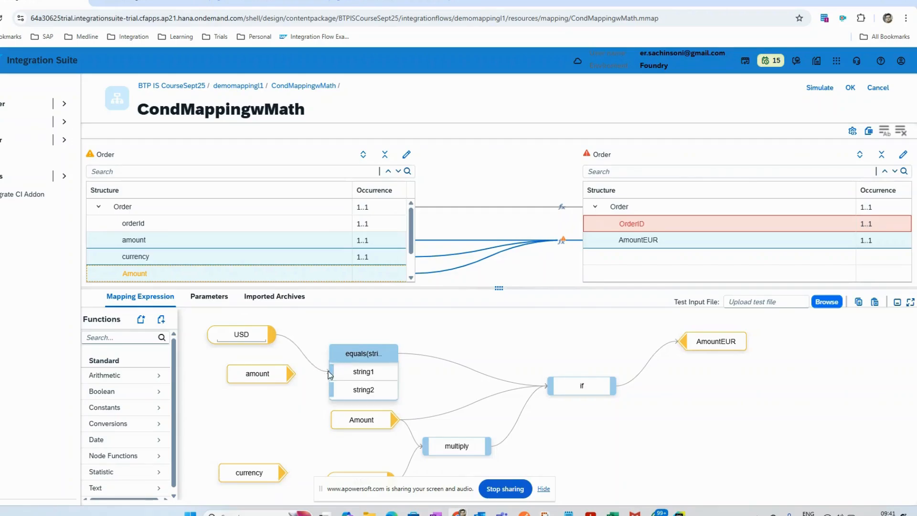
{"action": "left_click_drag", "start_coordinate": [283, 472], "coordinate": [327, 392]}
{"action": "left_click_drag", "start_coordinate": [258, 374], "coordinate": [500, 340]}
{"action": "left_click_drag", "start_coordinate": [259, 482], "coordinate": [252, 397]}
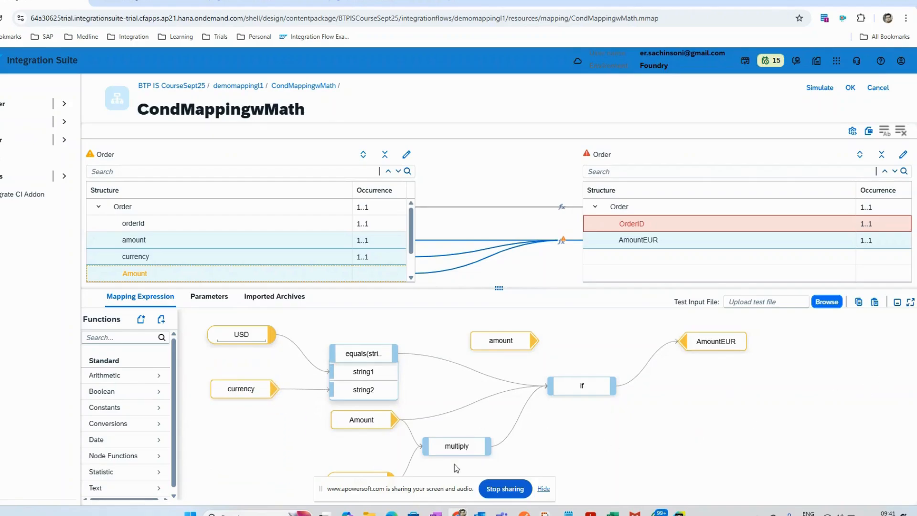
Step: Replace the obsolete Amount node with the new amount node, feeding number1 of multiply and the false value of the if function
{"action": "left_click_drag", "start_coordinate": [549, 287], "coordinate": [549, 190]}
{"action": "left_click_drag", "start_coordinate": [500, 243], "coordinate": [370, 331]}
{"action": "mouse_move", "coordinate": [394, 319]}
{"action": "left_click", "coordinate": [365, 305]}
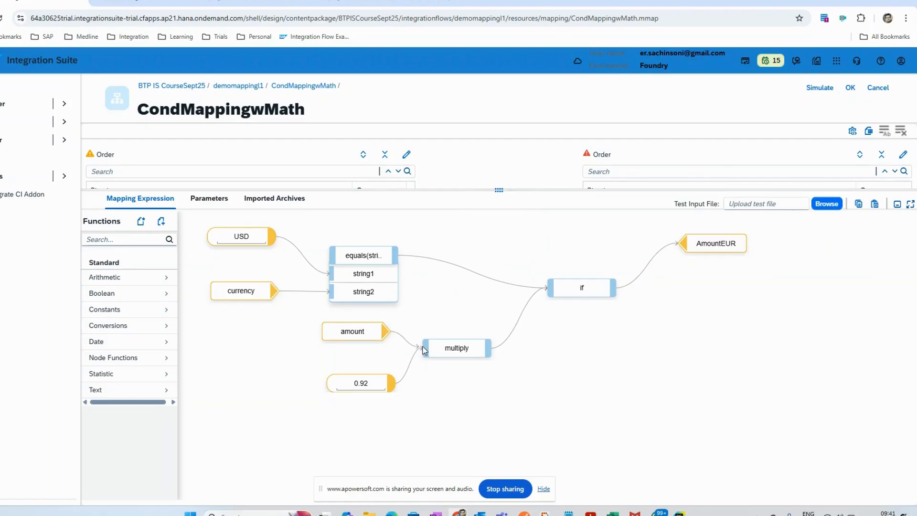
{"action": "left_click_drag", "start_coordinate": [423, 347], "coordinate": [426, 367]}
{"action": "double_click", "coordinate": [443, 313]}
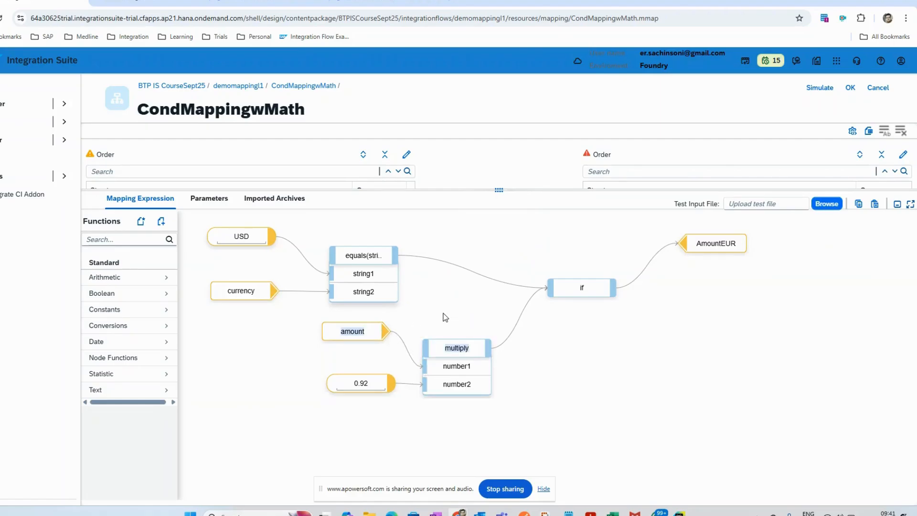
{"action": "left_click_drag", "start_coordinate": [576, 293], "coordinate": [573, 292]}
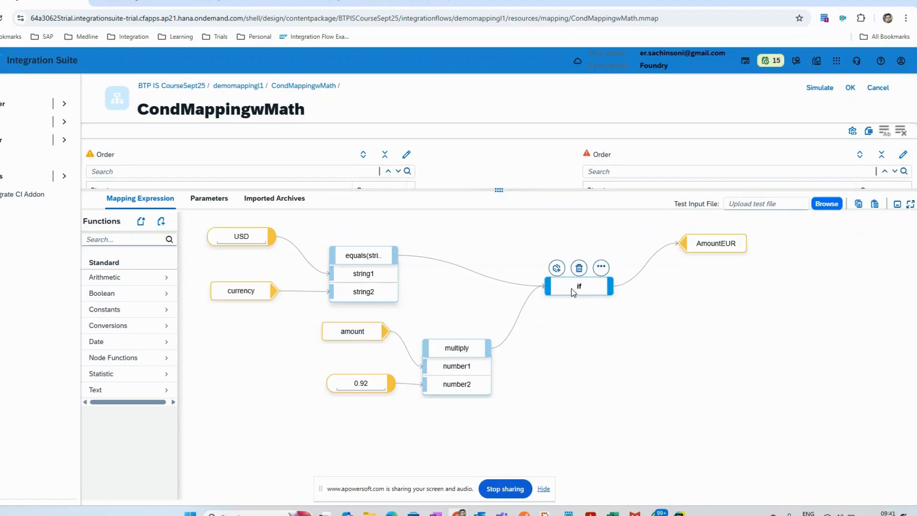
{"action": "left_click_drag", "start_coordinate": [386, 331], "coordinate": [550, 344]}
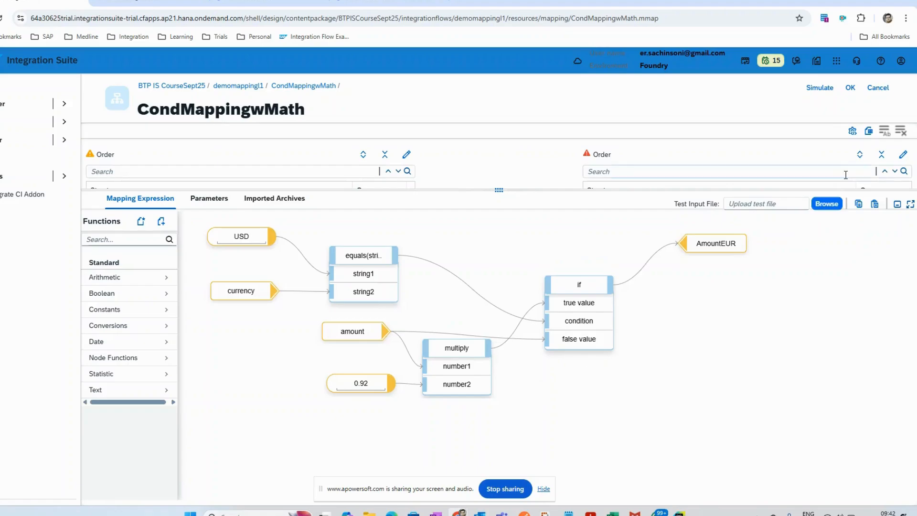
Step: Fix the validation error by mapping orderId to the target OrderID, and apply the mapping changes
{"action": "left_click", "coordinate": [849, 89]}
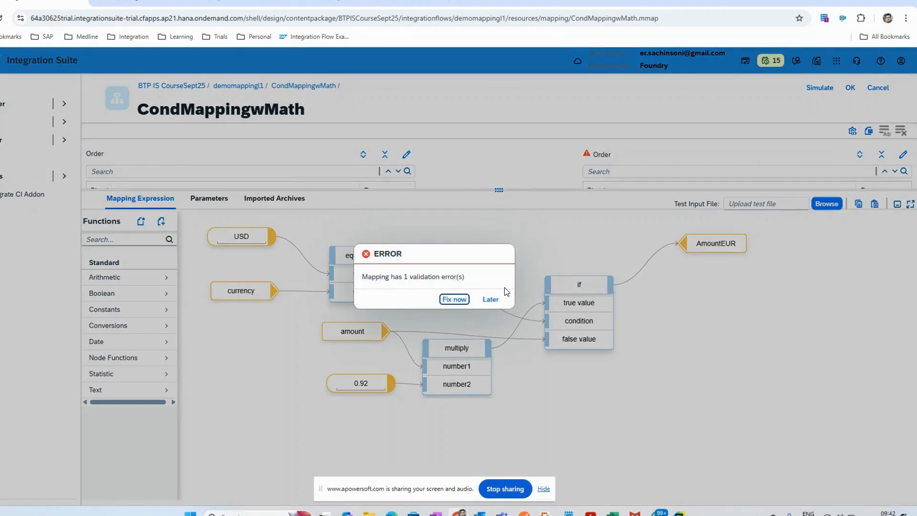
{"action": "left_click", "coordinate": [454, 299]}
{"action": "left_click_drag", "start_coordinate": [497, 191], "coordinate": [499, 345]}
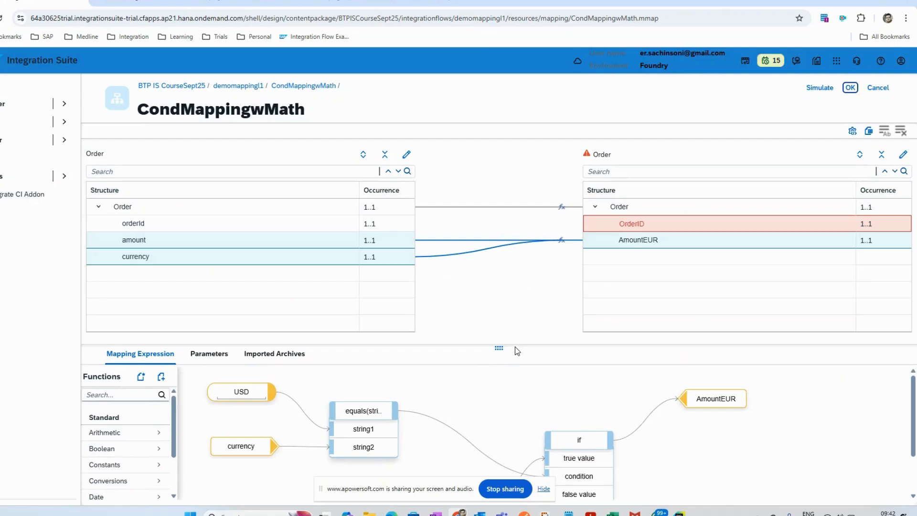
{"action": "left_click_drag", "start_coordinate": [270, 230], "coordinate": [591, 228]}
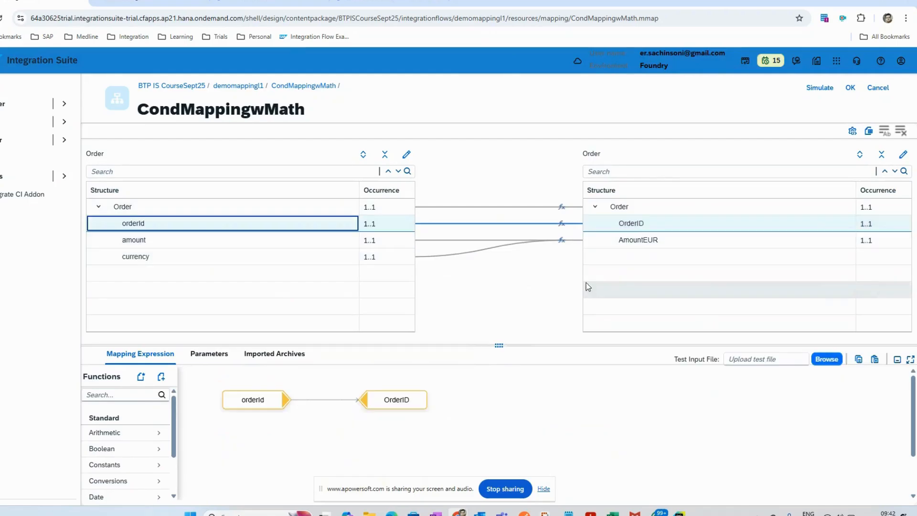
{"action": "left_click", "coordinate": [849, 87]}
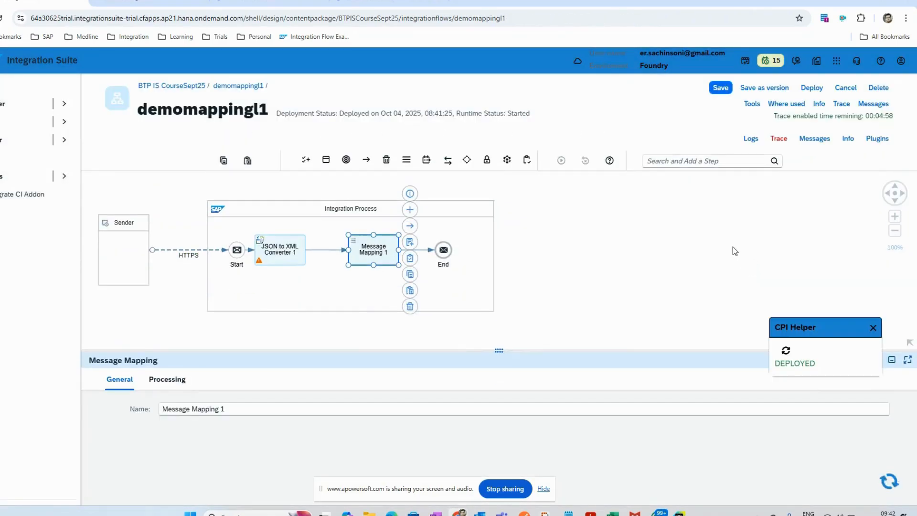
Step: Deploy demomappingl1 with the corrected mapping and check the integration flow's deployment status
{"action": "left_click", "coordinate": [811, 87]}
{"action": "left_click", "coordinate": [485, 313]}
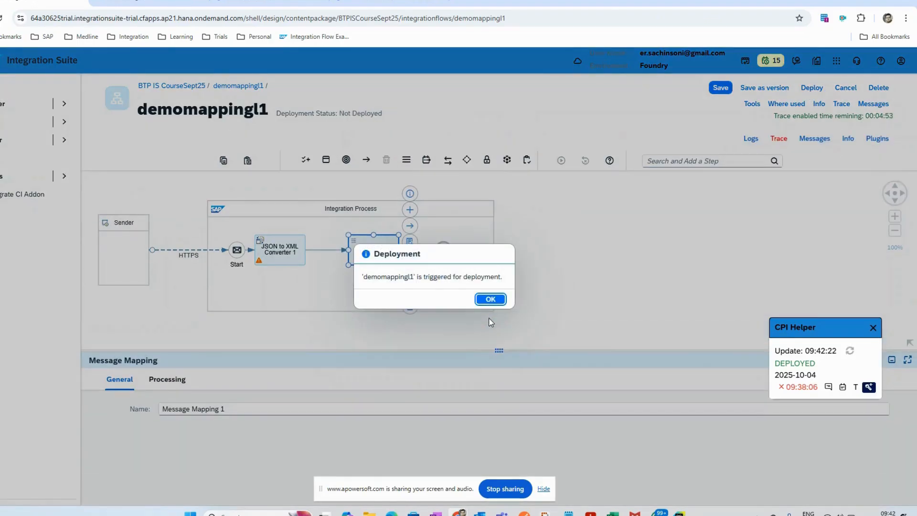
{"action": "left_click", "coordinate": [491, 299]}
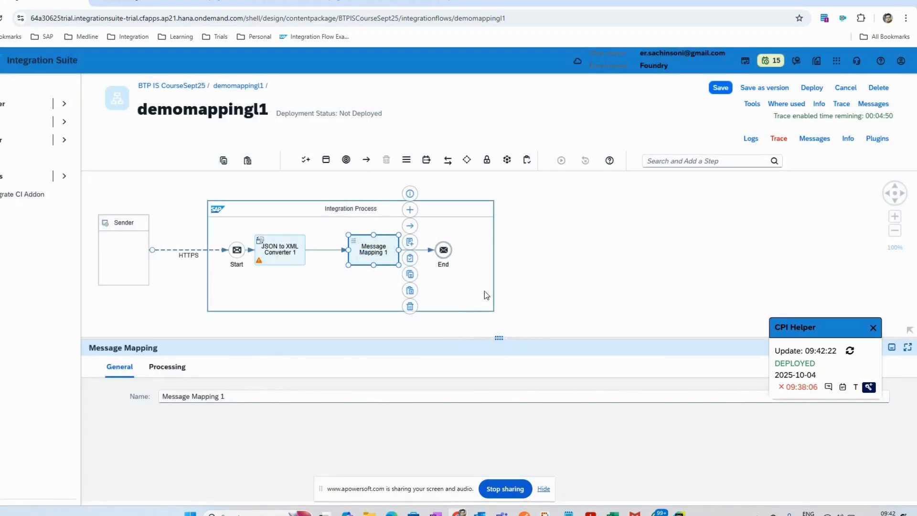
{"action": "left_click", "coordinate": [558, 264]}
{"action": "left_click", "coordinate": [549, 367]}
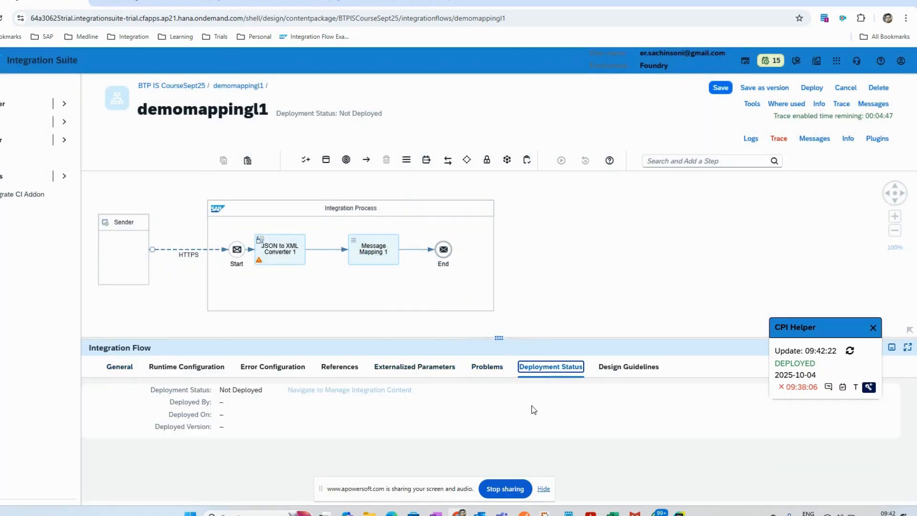
Step: Switch to Postman, resend the Mapping Copy 2 request, and compare the payload's amount with AmountEUR in the response
{"action": "left_click", "coordinate": [525, 513]}
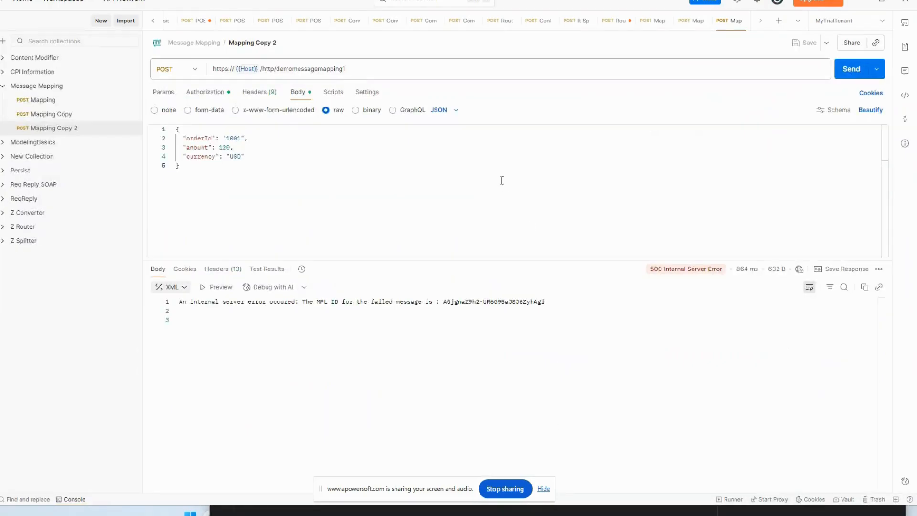
{"action": "left_click", "coordinate": [850, 70]}
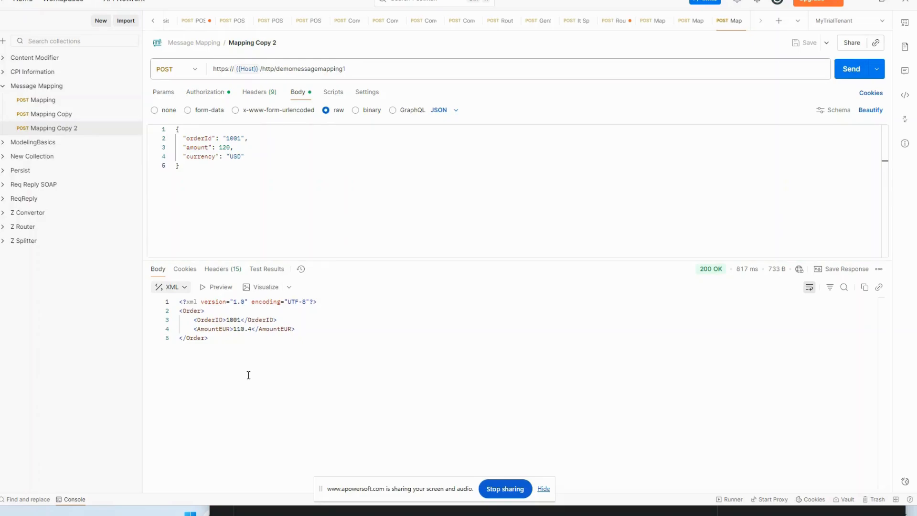
{"action": "left_click_drag", "start_coordinate": [240, 145], "coordinate": [180, 147]}
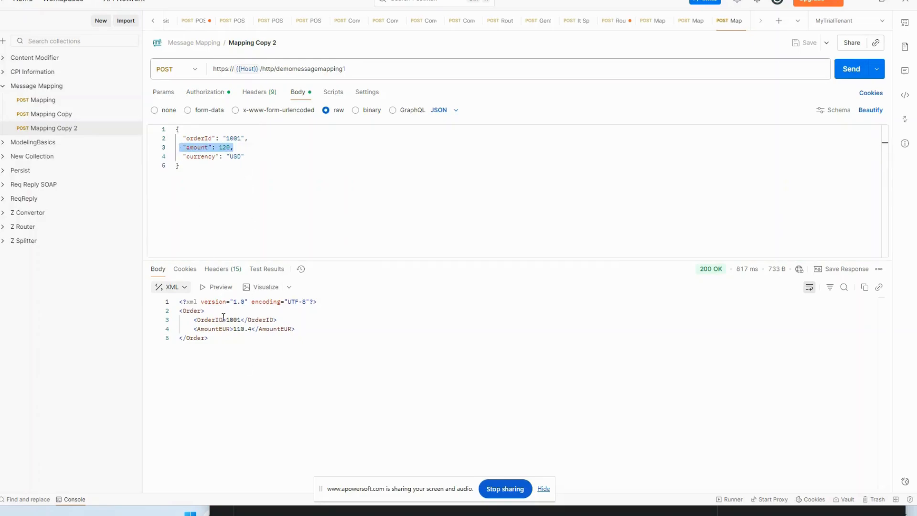
{"action": "left_click_drag", "start_coordinate": [296, 329], "coordinate": [239, 329]}
{"action": "left_click", "coordinate": [242, 347]}
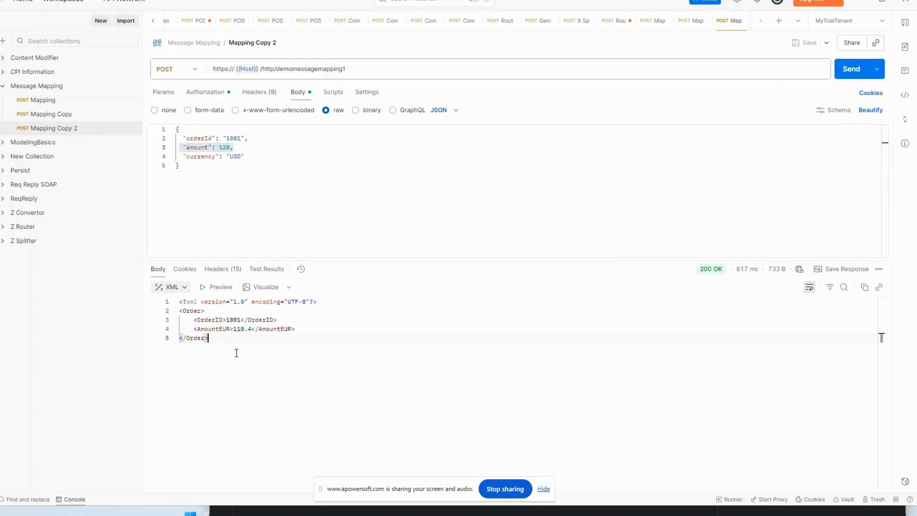
Step: Return to Integration Suite, review the CondMappingwMath mapping of Message Mapping 1, and go back to the demomappingl1 flow
{"action": "key", "text": "alt+Tab"}
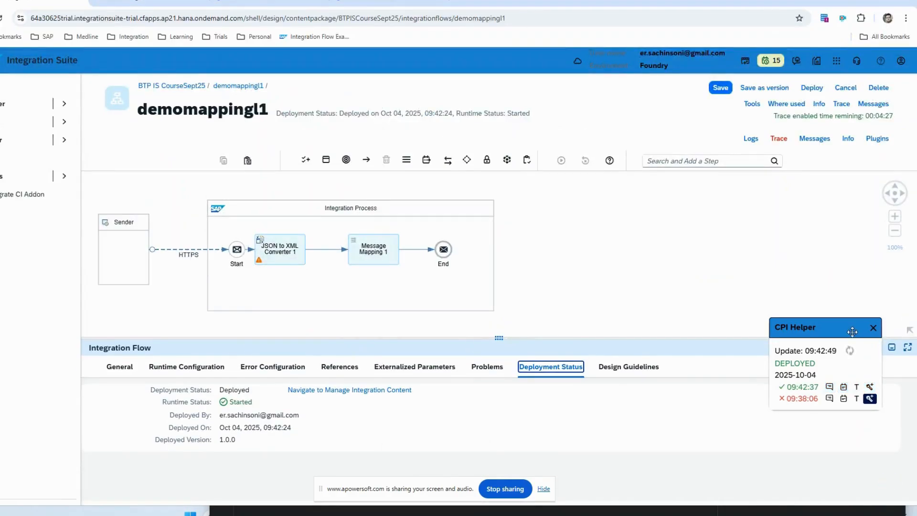
{"action": "left_click", "coordinate": [872, 328]}
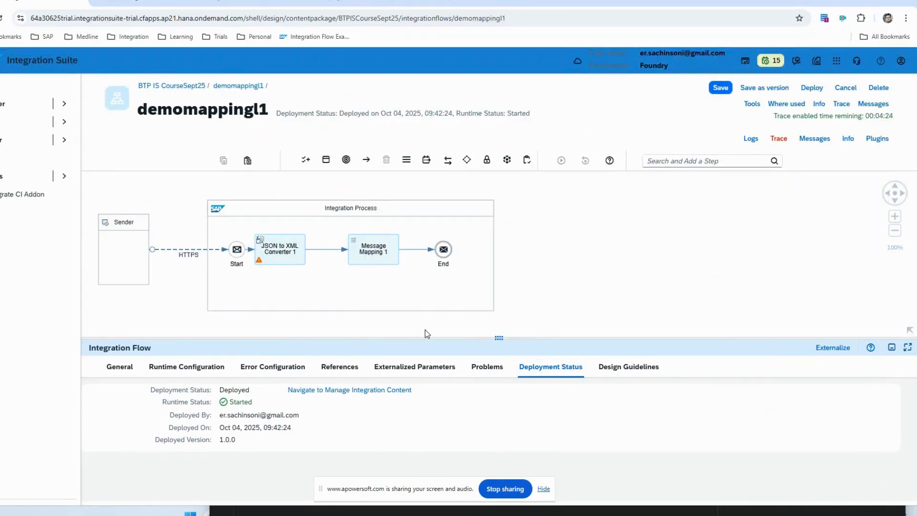
{"action": "left_click_drag", "start_coordinate": [330, 330], "coordinate": [495, 325]}
{"action": "left_click", "coordinate": [508, 255]}
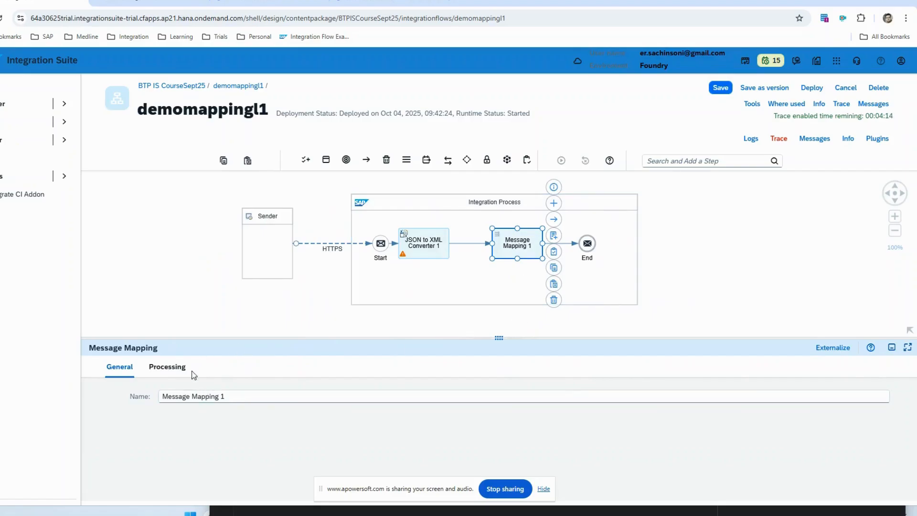
{"action": "left_click", "coordinate": [191, 372]}
{"action": "left_click", "coordinate": [261, 416]}
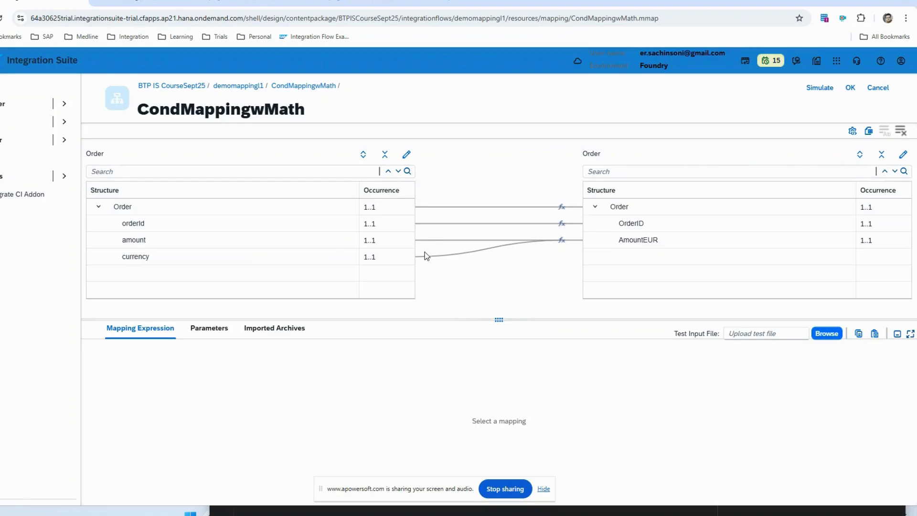
{"action": "left_click", "coordinate": [238, 87]}
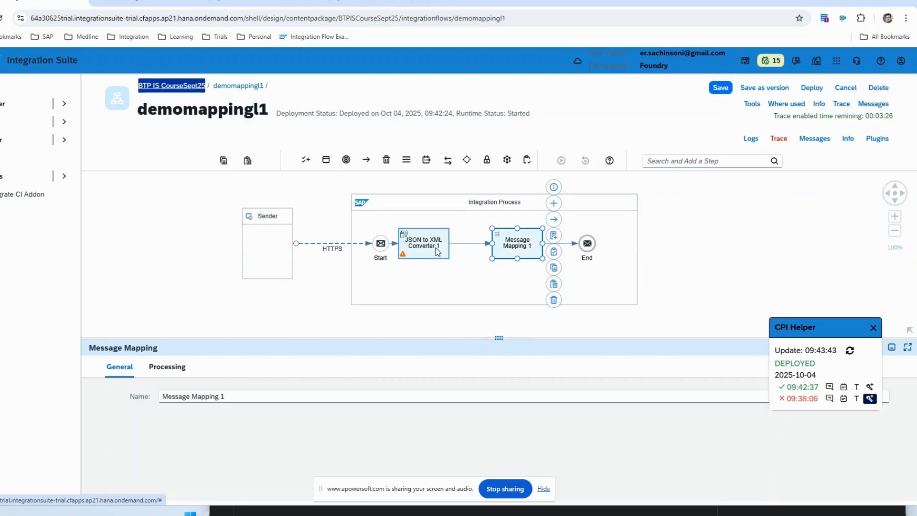
Step: Trace the failed 09:38:06 message in CPI Helper and examine the error details at Message Mapping 1
{"action": "left_click", "coordinate": [436, 247]}
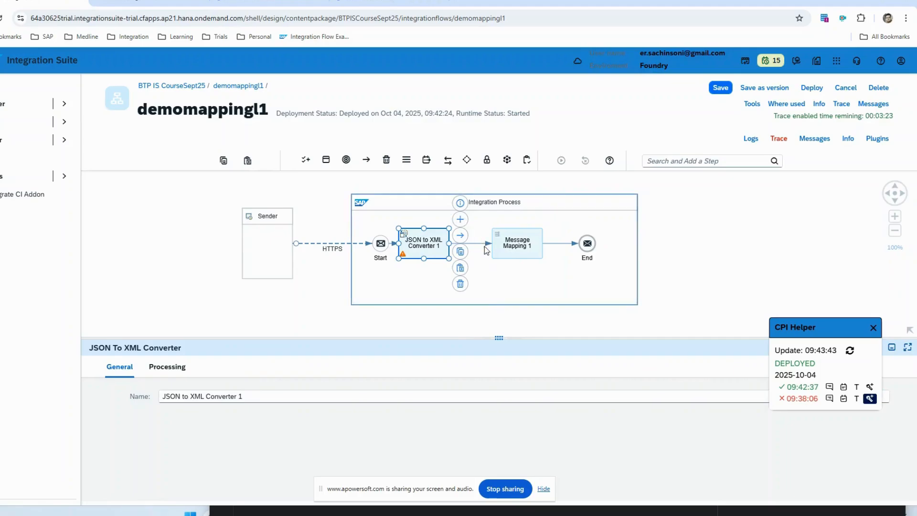
{"action": "left_click", "coordinate": [525, 244]}
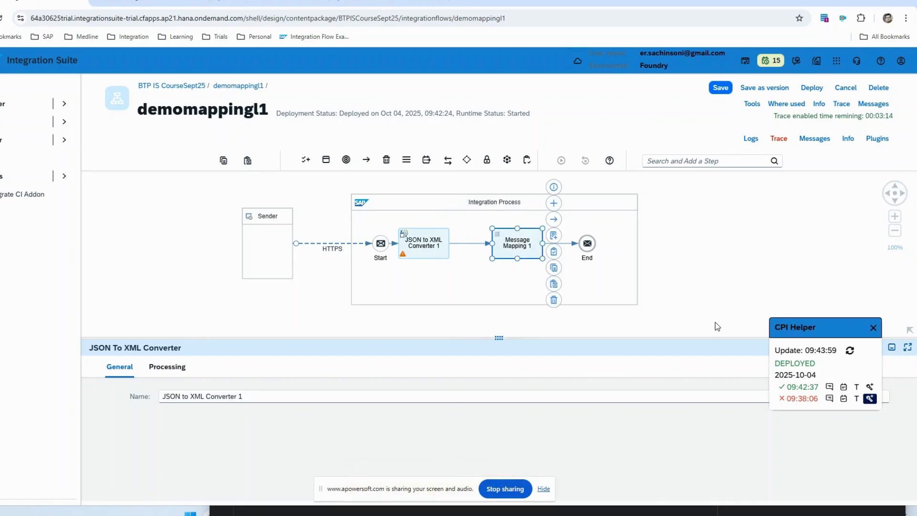
{"action": "left_click", "coordinate": [869, 399]}
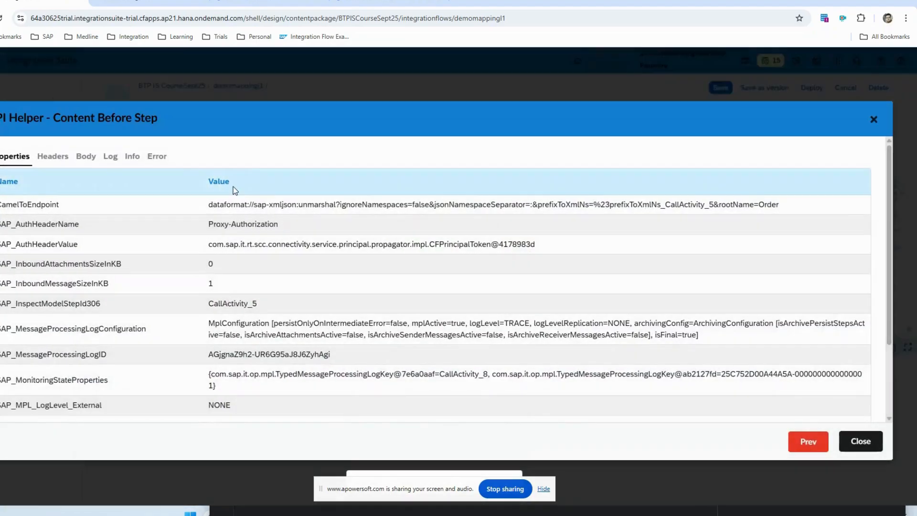
{"action": "left_click", "coordinate": [157, 156]}
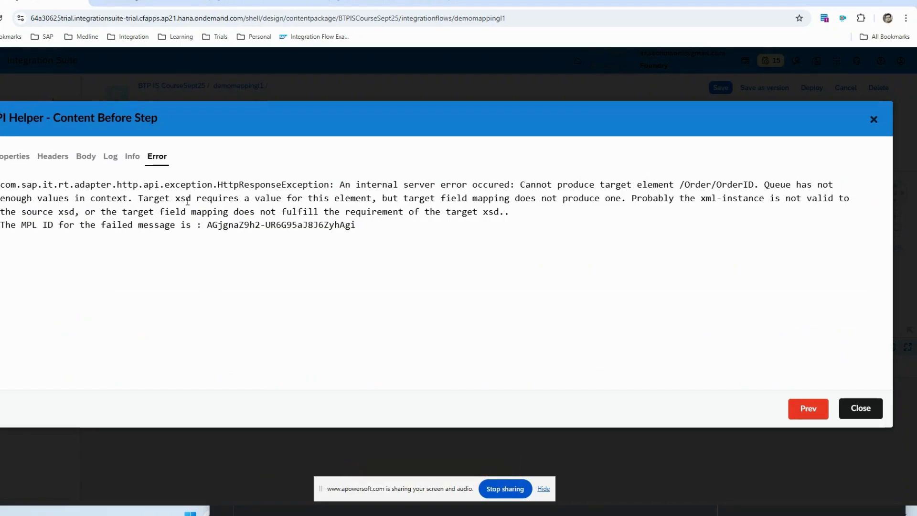
{"action": "left_click_drag", "start_coordinate": [207, 198], "coordinate": [758, 203]}
{"action": "left_click", "coordinate": [732, 210]}
{"action": "left_click_drag", "start_coordinate": [652, 199], "coordinate": [517, 211]}
{"action": "left_click", "coordinate": [523, 225]}
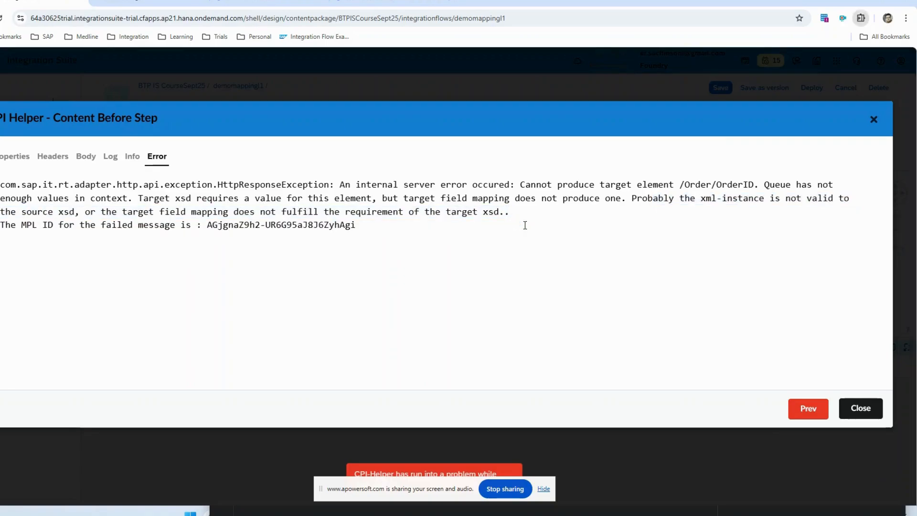
{"action": "left_click", "coordinate": [905, 55]}
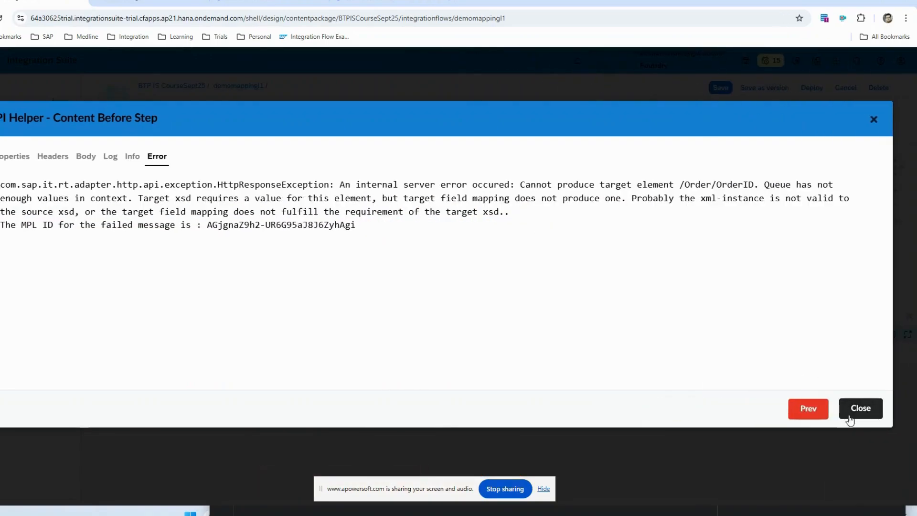
Step: Copy the full error text and paste it into the OneNote Message Mapping page, beside the Scenario 2 notes
{"action": "left_click_drag", "start_coordinate": [352, 238], "coordinate": [2, 184]}
{"action": "key", "text": "ctrl+c"}
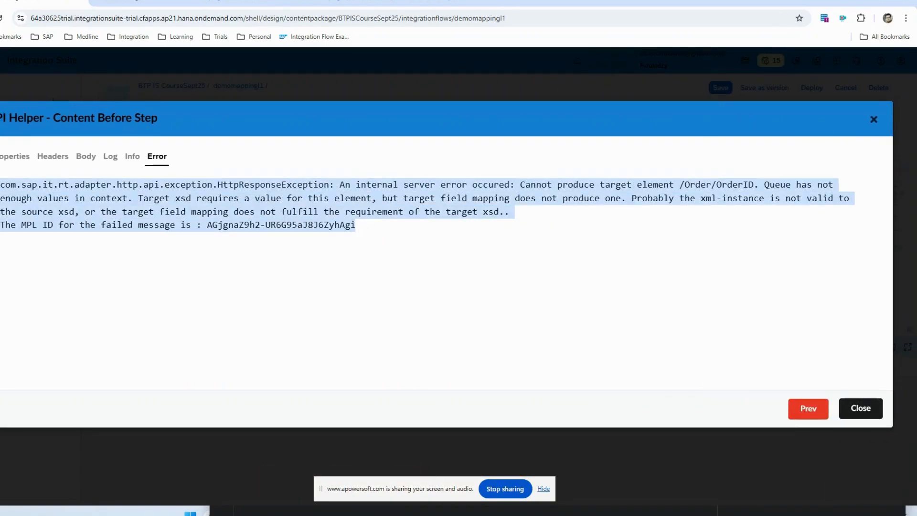
{"action": "left_click", "coordinate": [862, 417]}
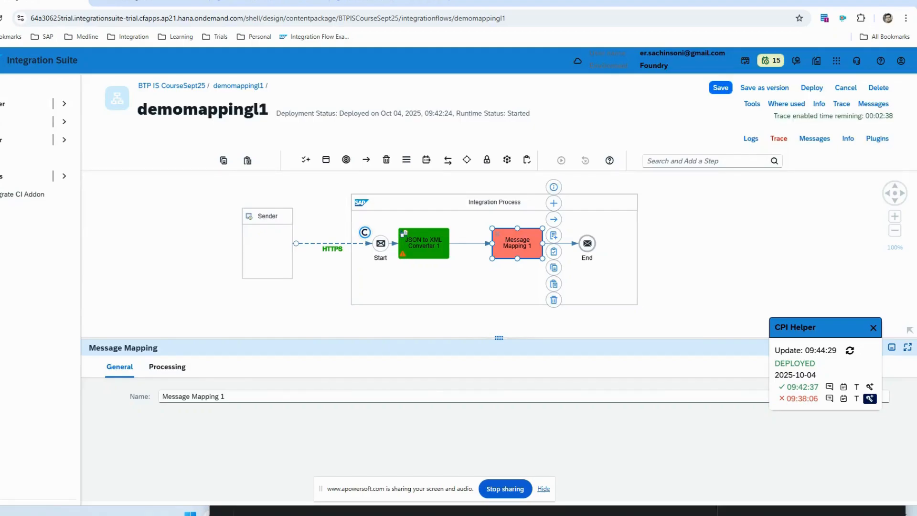
{"action": "left_click", "coordinate": [436, 513]}
{"action": "scroll", "coordinate": [397, 389], "scroll_direction": "down", "scroll_amount": 1}
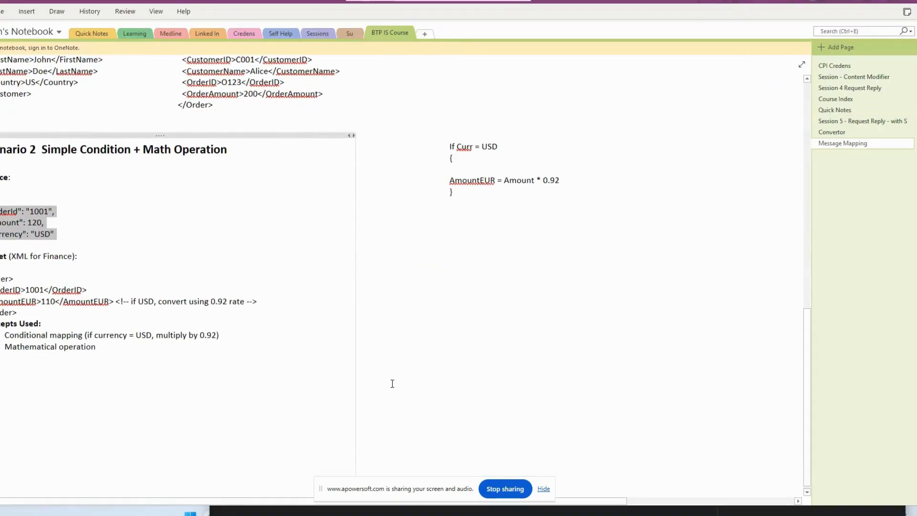
{"action": "left_click", "coordinate": [400, 257]}
{"action": "key", "text": "ctrl+v"}
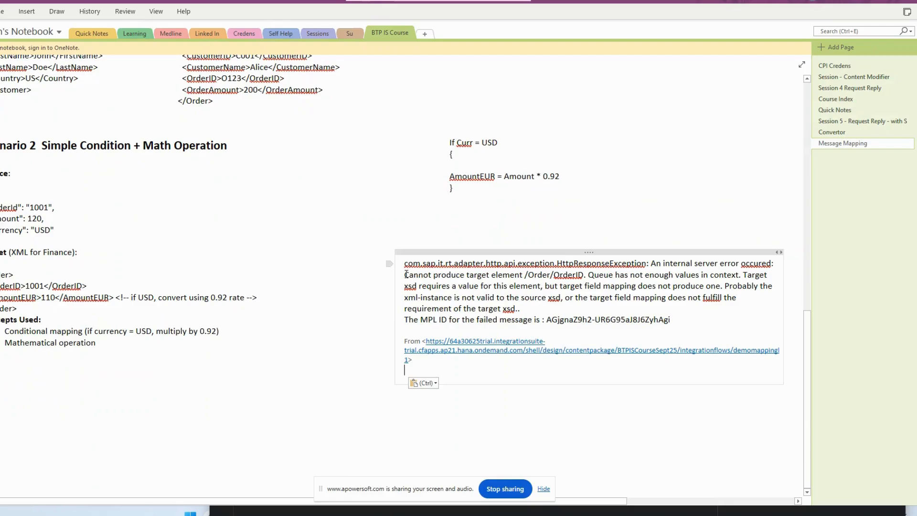
Step: Highlight "Cannot produce target element /Order/OrderID" in yellow in the pasted error text
{"action": "left_click_drag", "start_coordinate": [405, 273], "coordinate": [584, 273]}
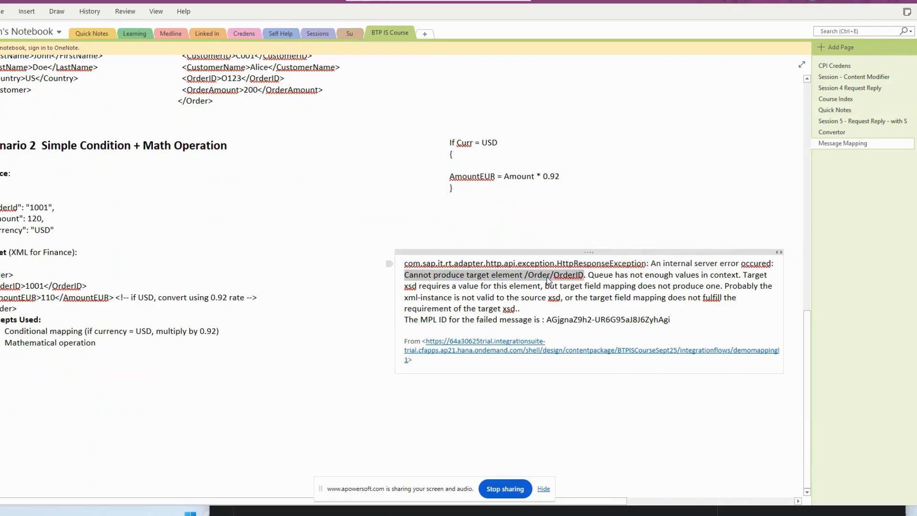
{"action": "right_click", "coordinate": [548, 281]}
{"action": "left_click", "coordinate": [587, 261]}
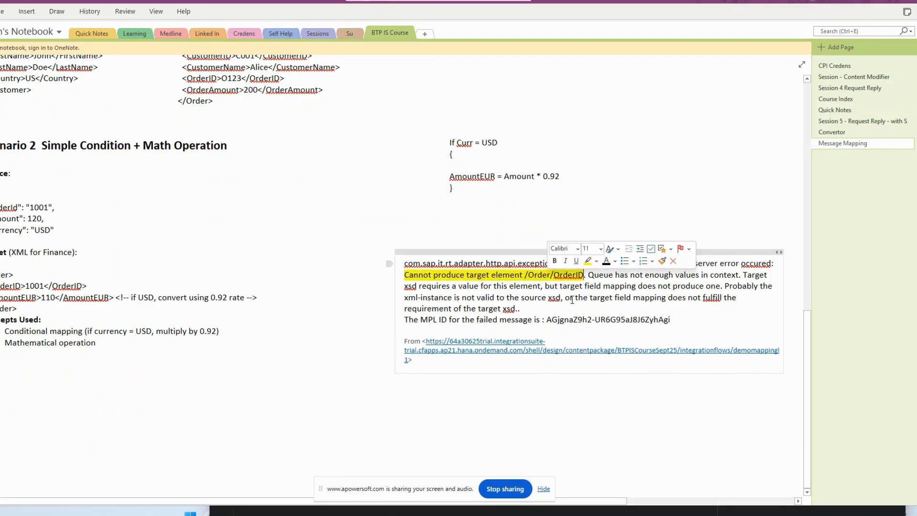
Step: Return to Integration Suite, clear the failed message's trace from the flow, and open the CondMappingwMath mapping of Message Mapping 1
{"action": "key", "text": "alt+Tab"}
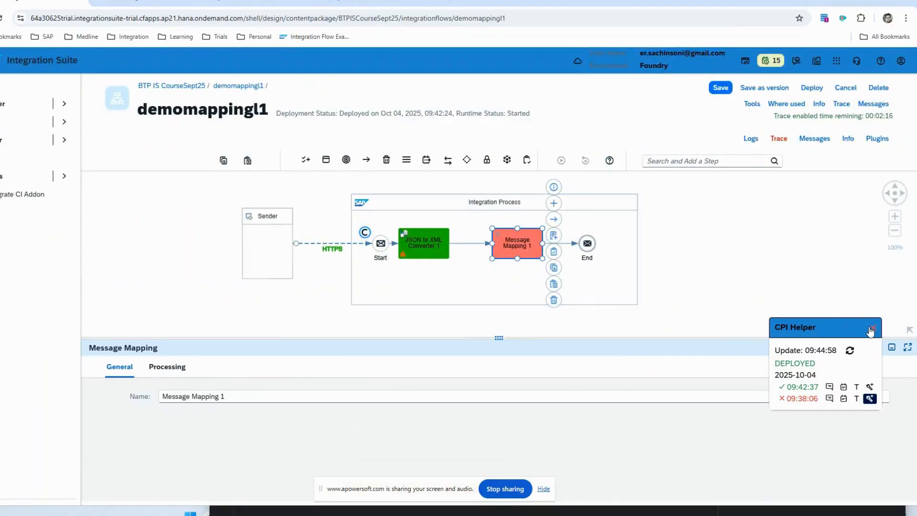
{"action": "left_click", "coordinate": [869, 398]}
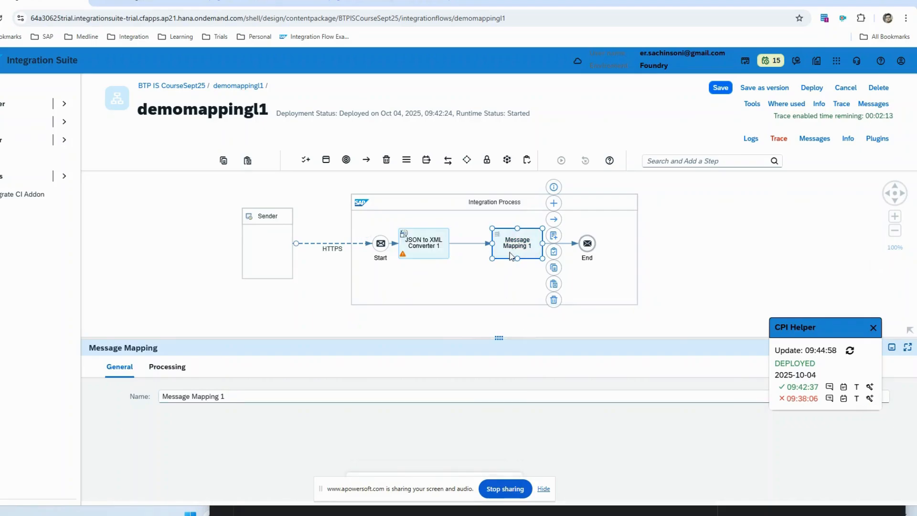
{"action": "left_click", "coordinate": [184, 364]}
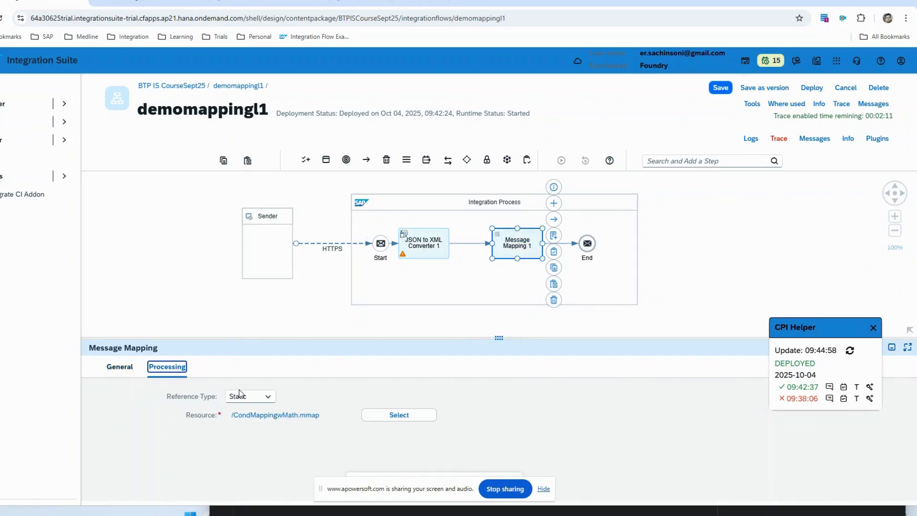
{"action": "left_click", "coordinate": [300, 415]}
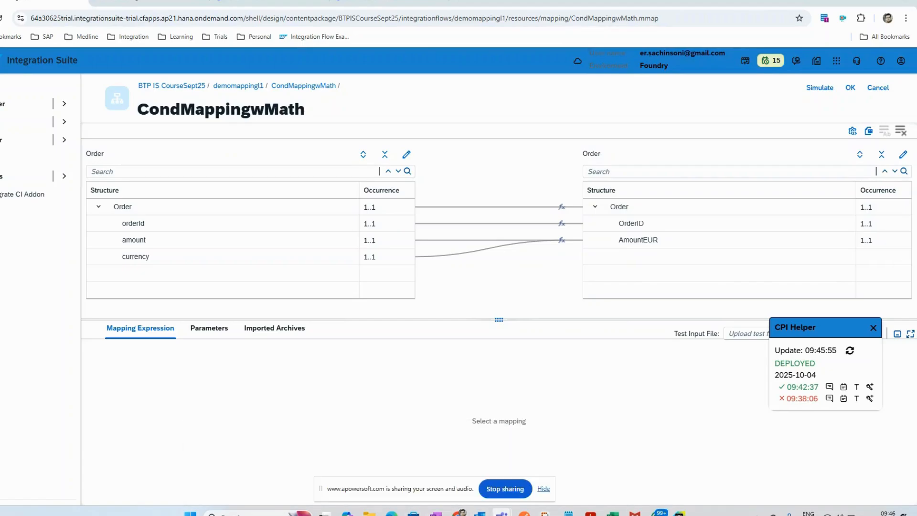
Step: Switch to File Explorer and look through the sample payload and schema files in the Course folder
{"action": "mouse_move", "coordinate": [502, 513]}
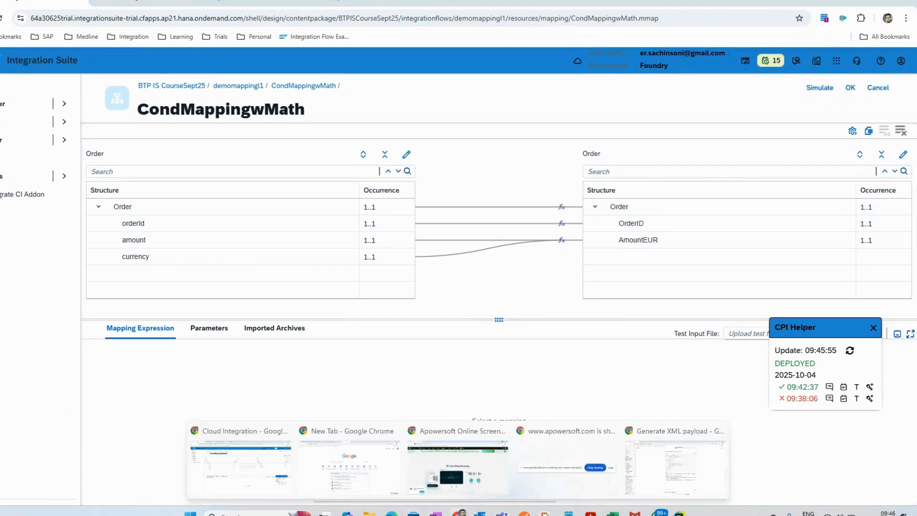
{"action": "left_click", "coordinate": [369, 513]}
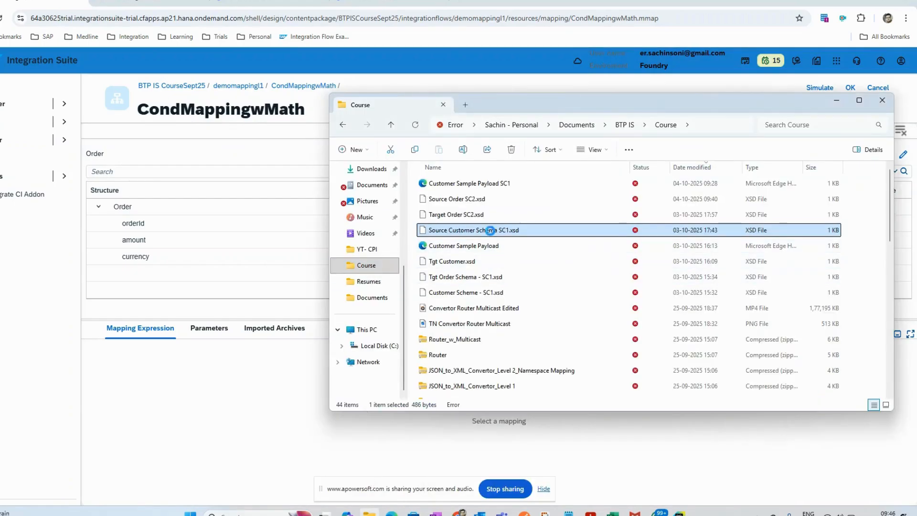
{"action": "double_click", "coordinate": [370, 189]}
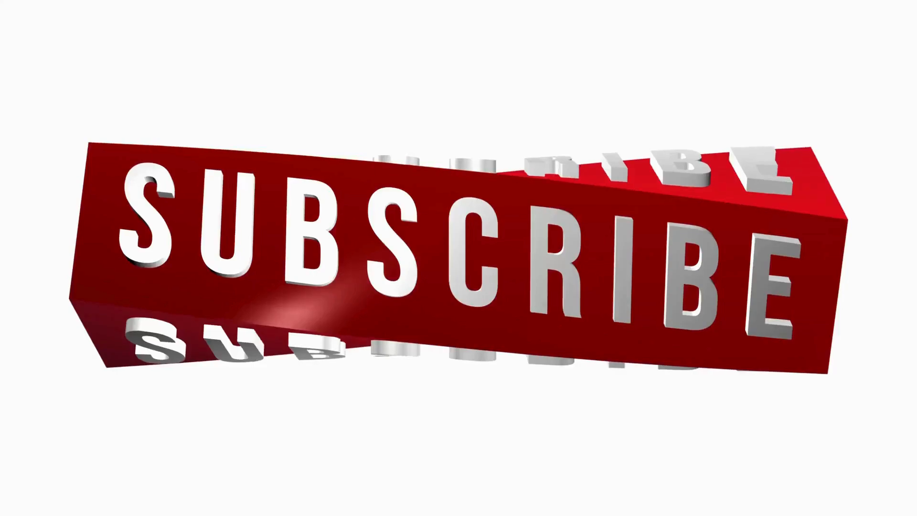